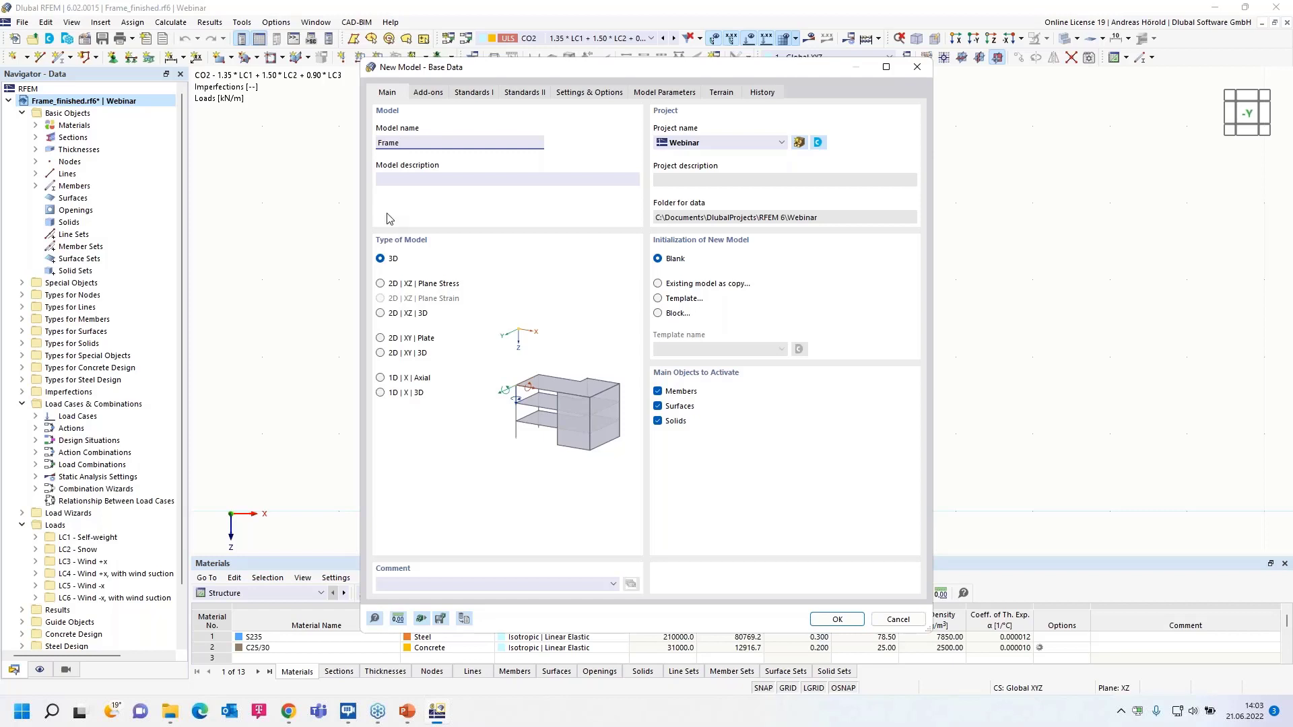
- Activate the Concrete Design and Steel Design add-ons and set the EN 1990 combination standard's national annex to DIN | 2012-08
click(428, 94)
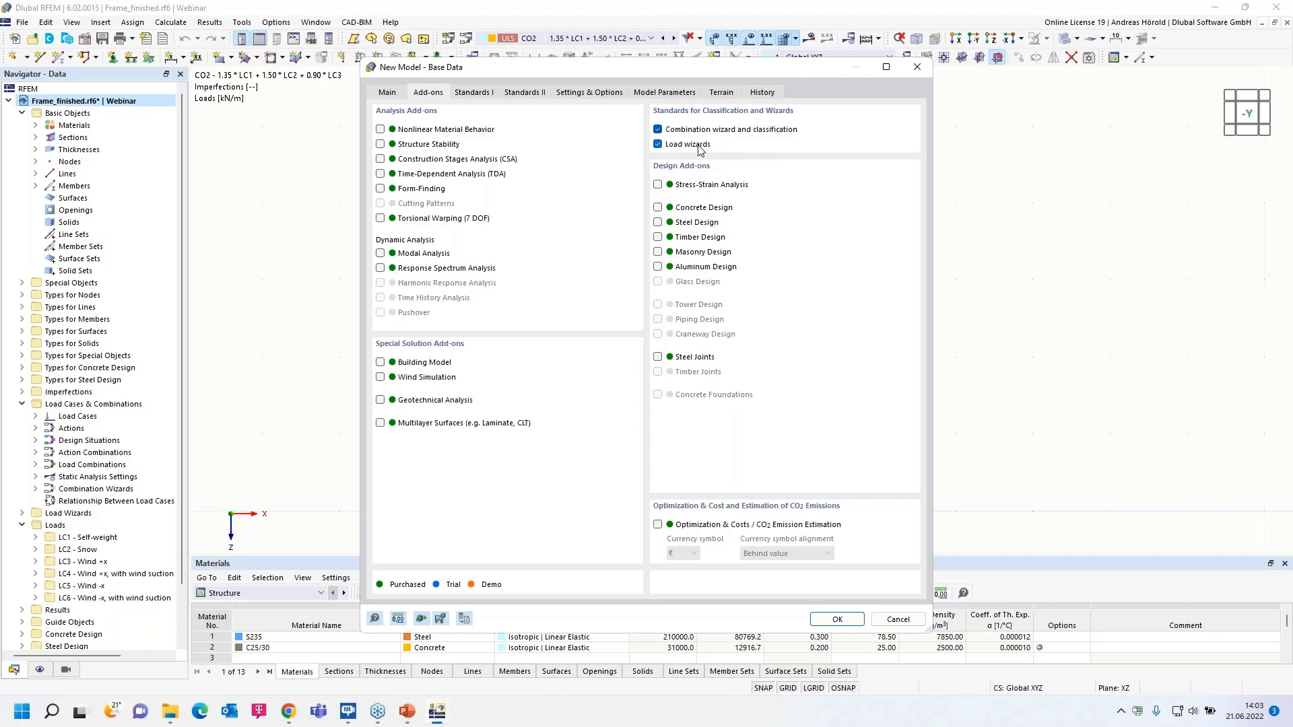
click(658, 208)
click(474, 93)
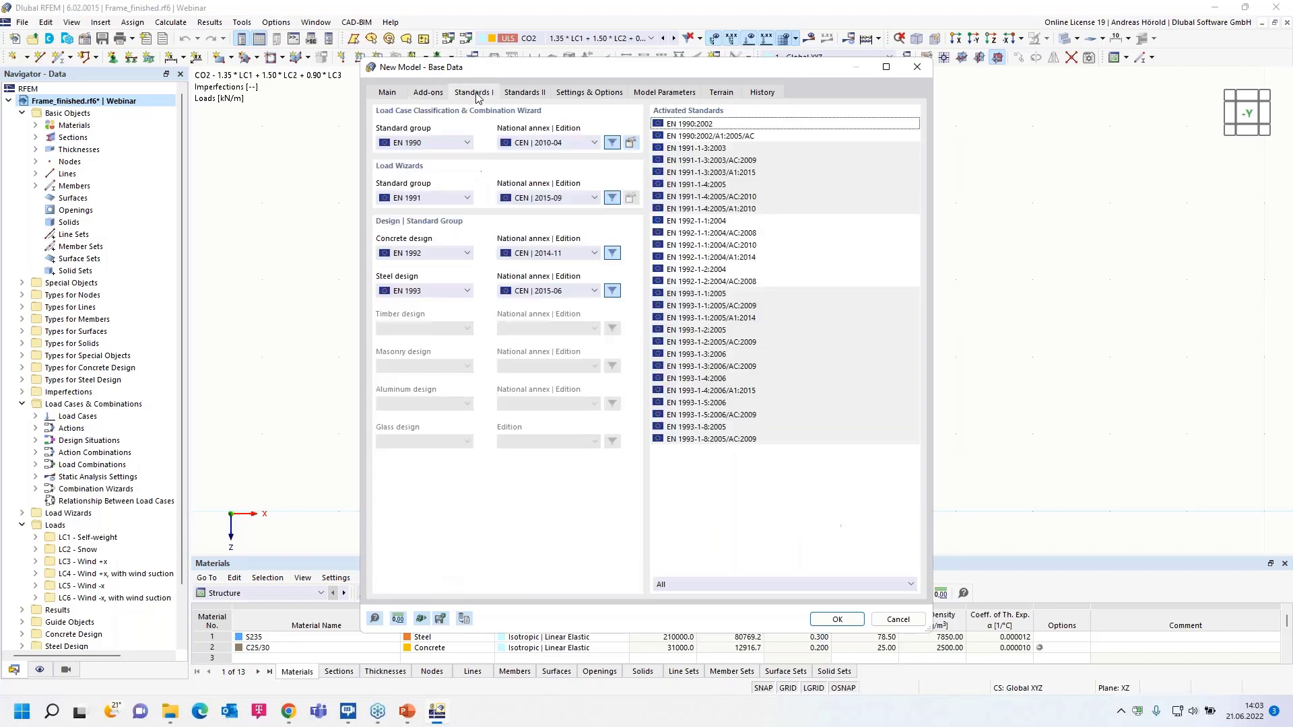
click(425, 144)
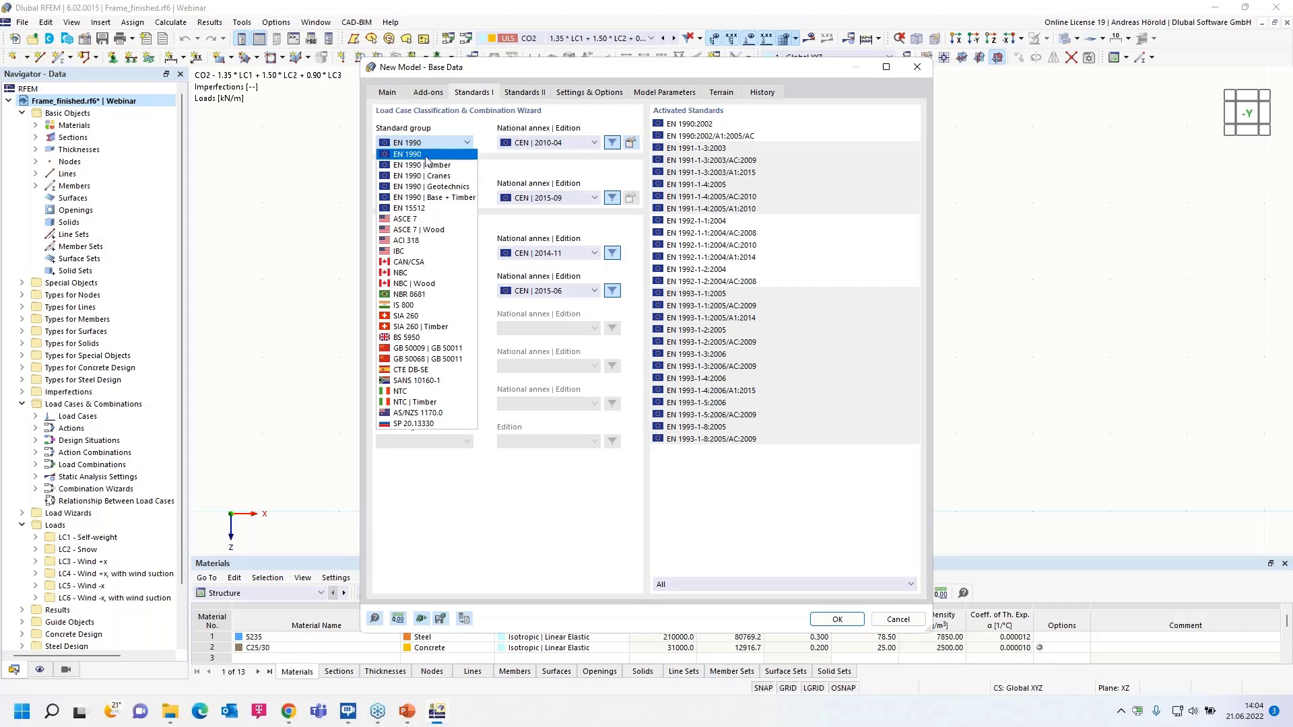
click(429, 155)
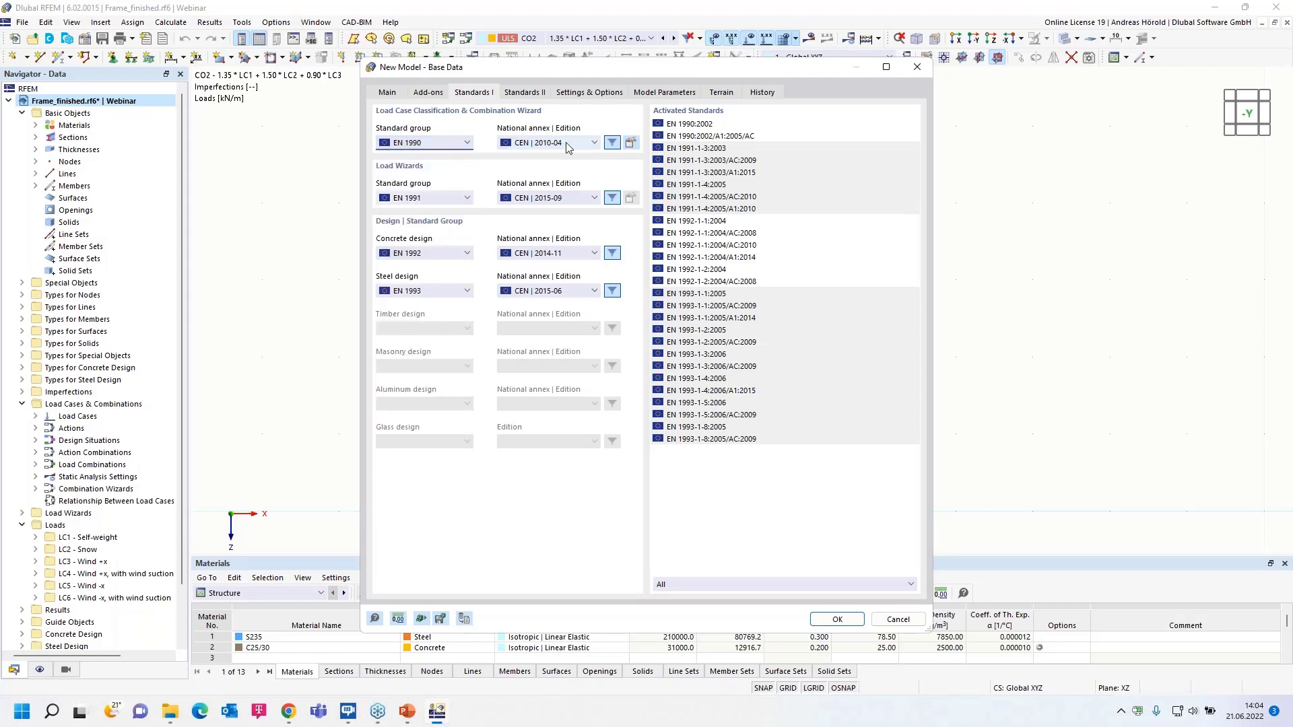
click(567, 144)
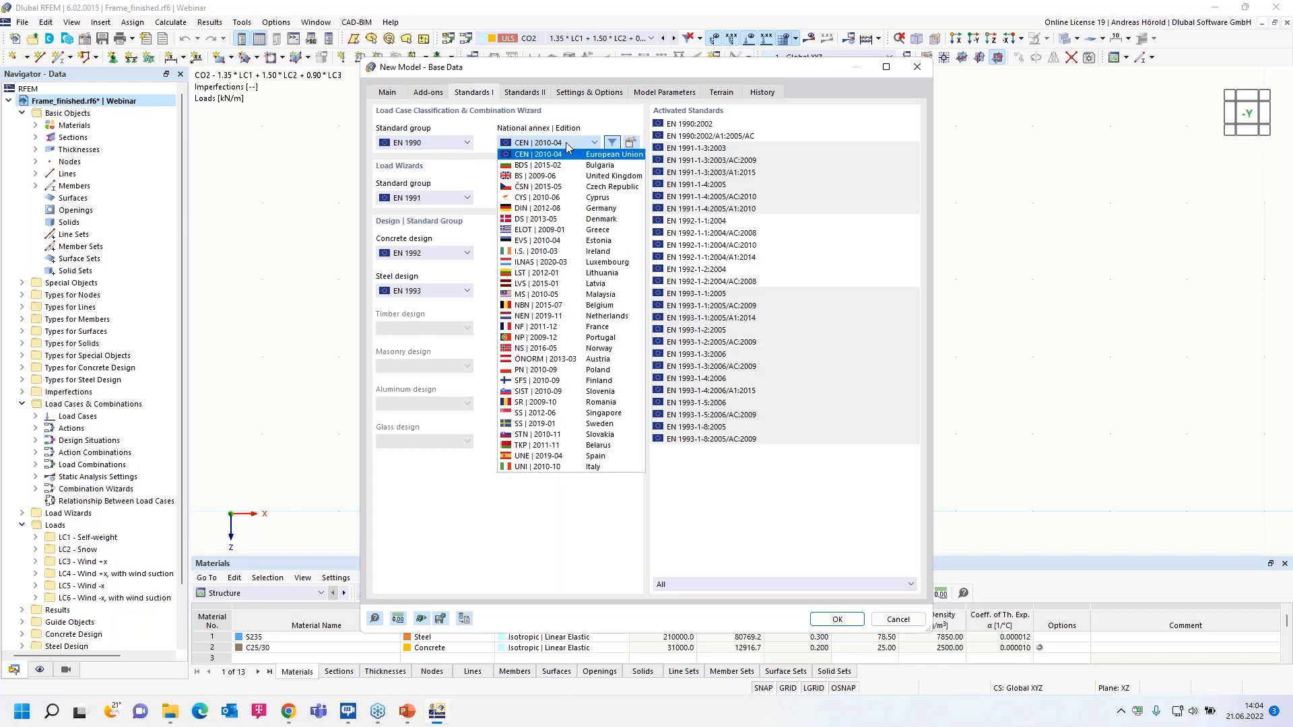
click(564, 210)
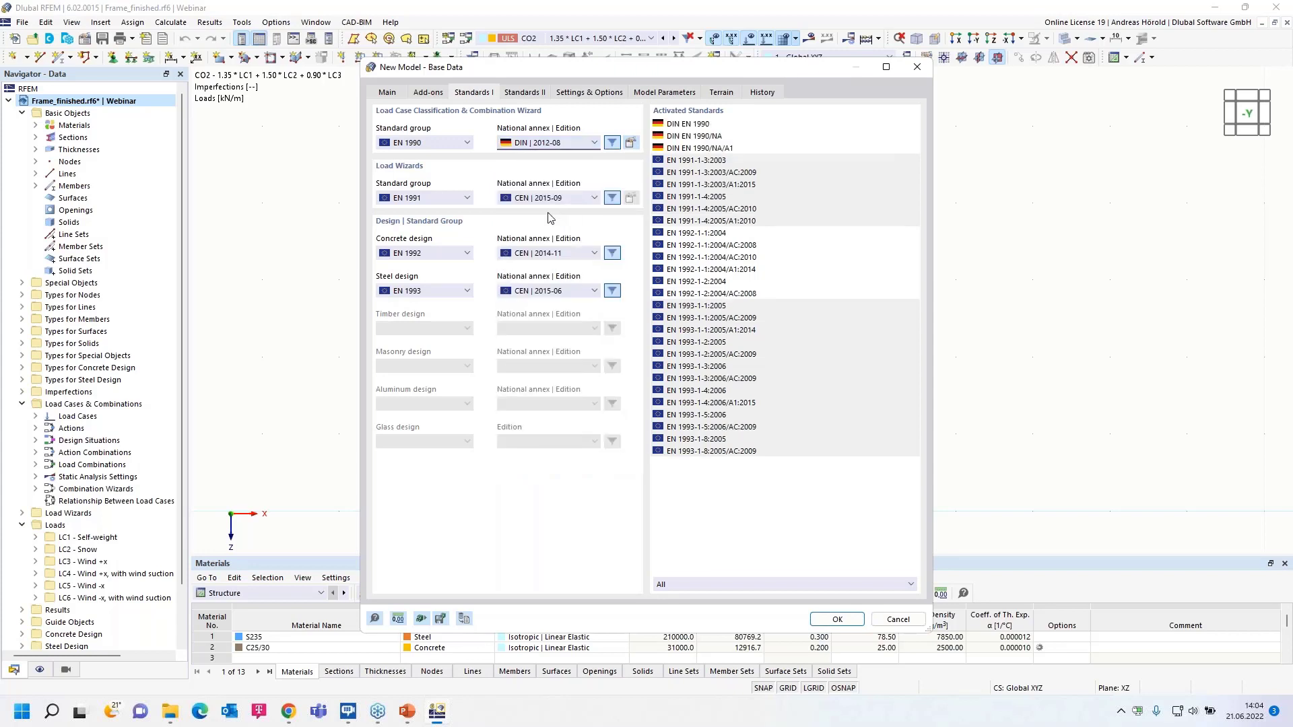
- Keep EN 1991 for the load wizards, EN 1992 for concrete and EN 1993 for steel, and create the model
click(447, 200)
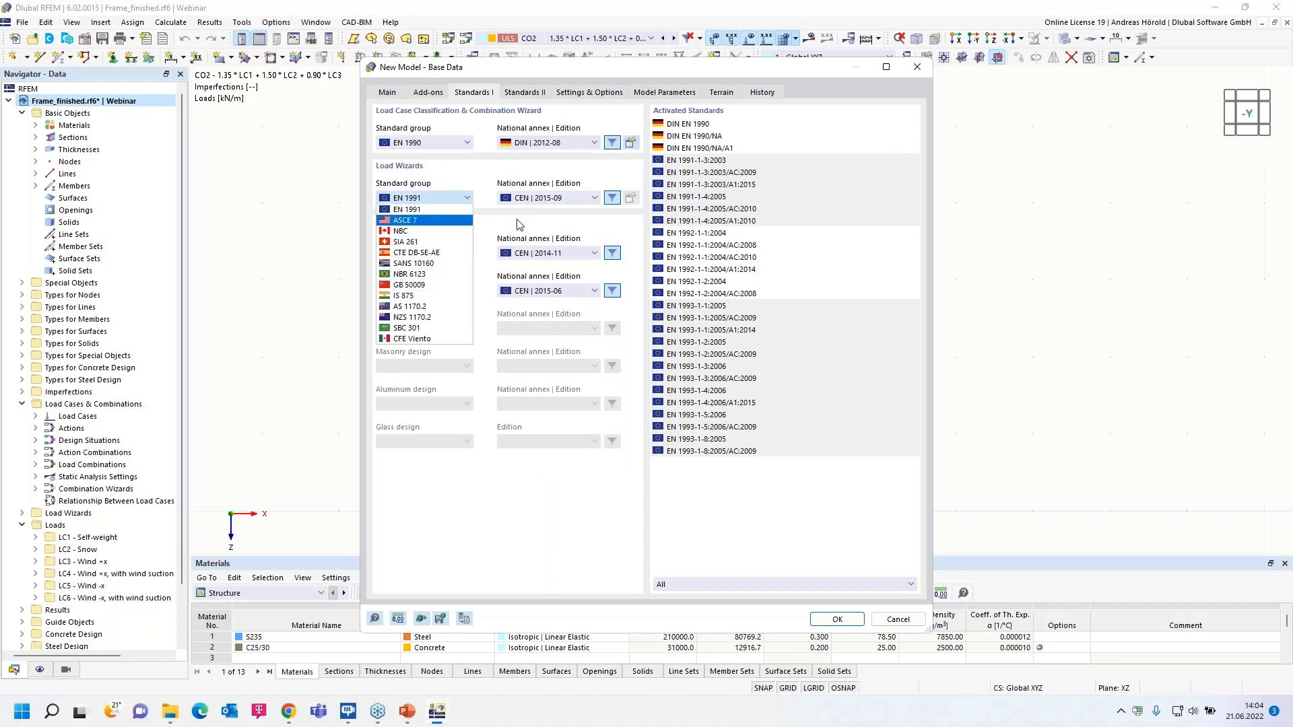
click(521, 230)
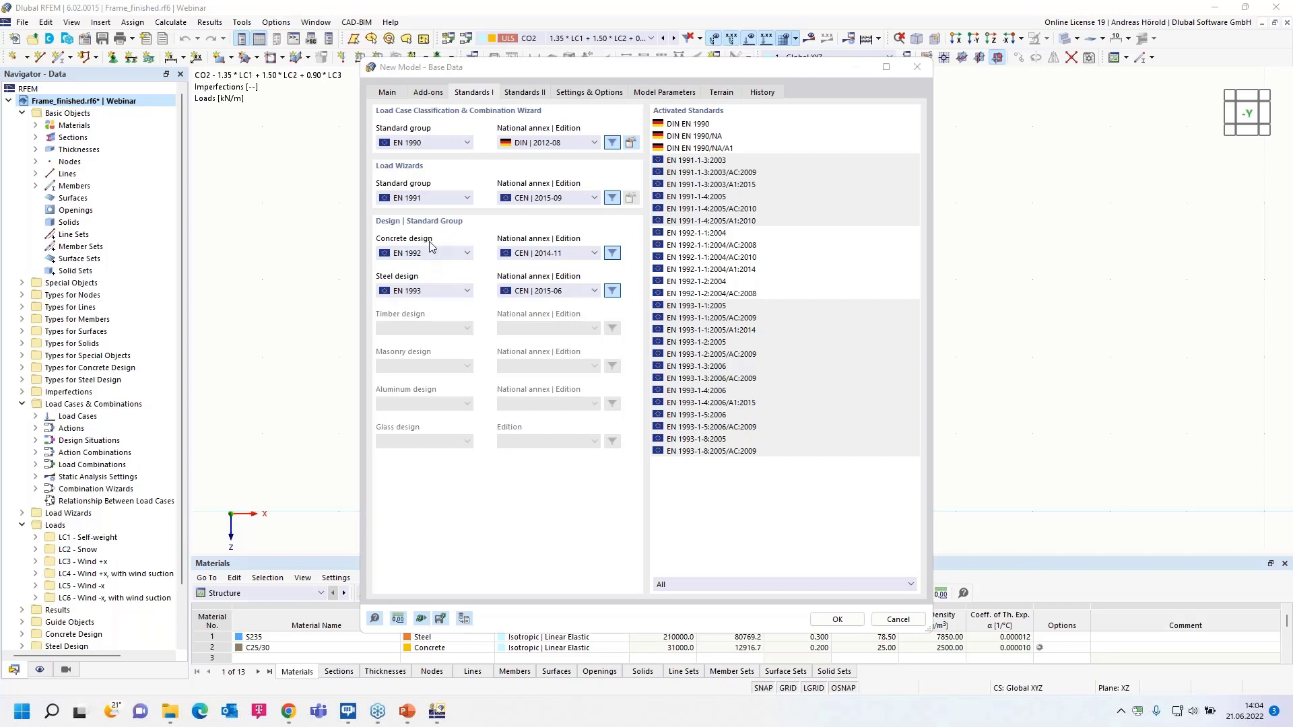
click(440, 257)
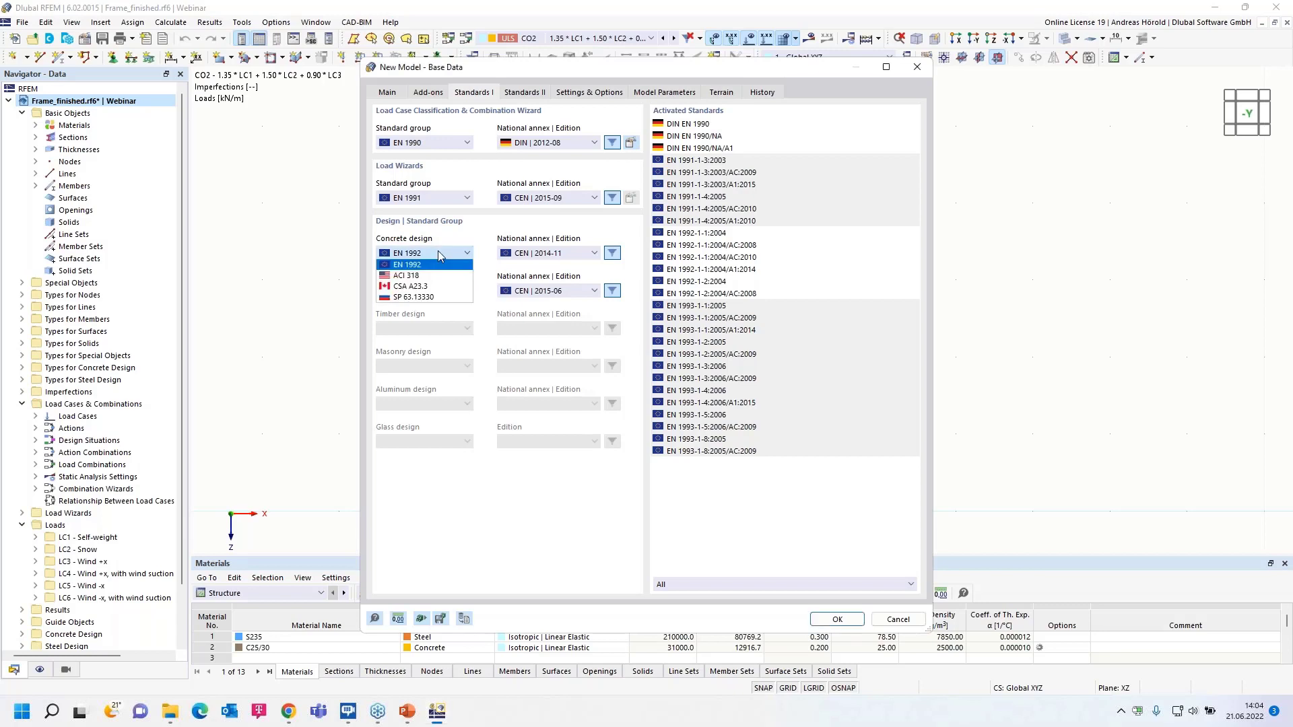
click(441, 256)
click(434, 294)
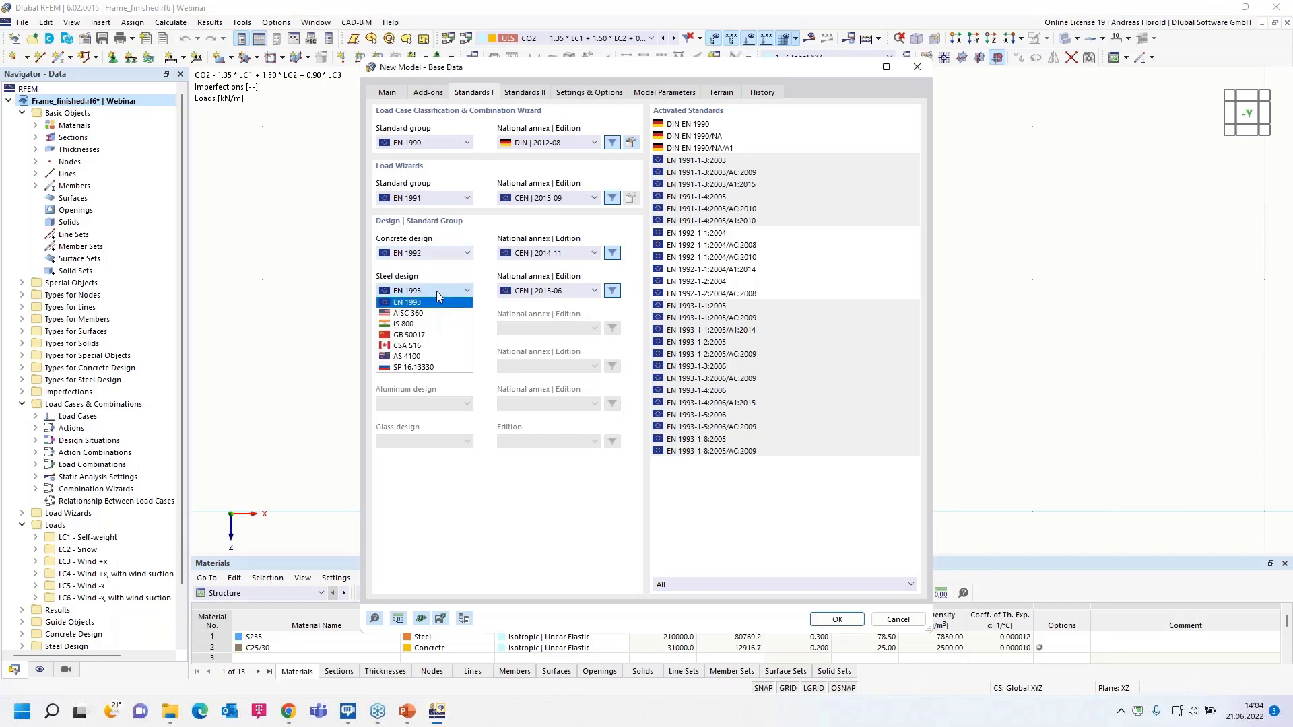
click(437, 291)
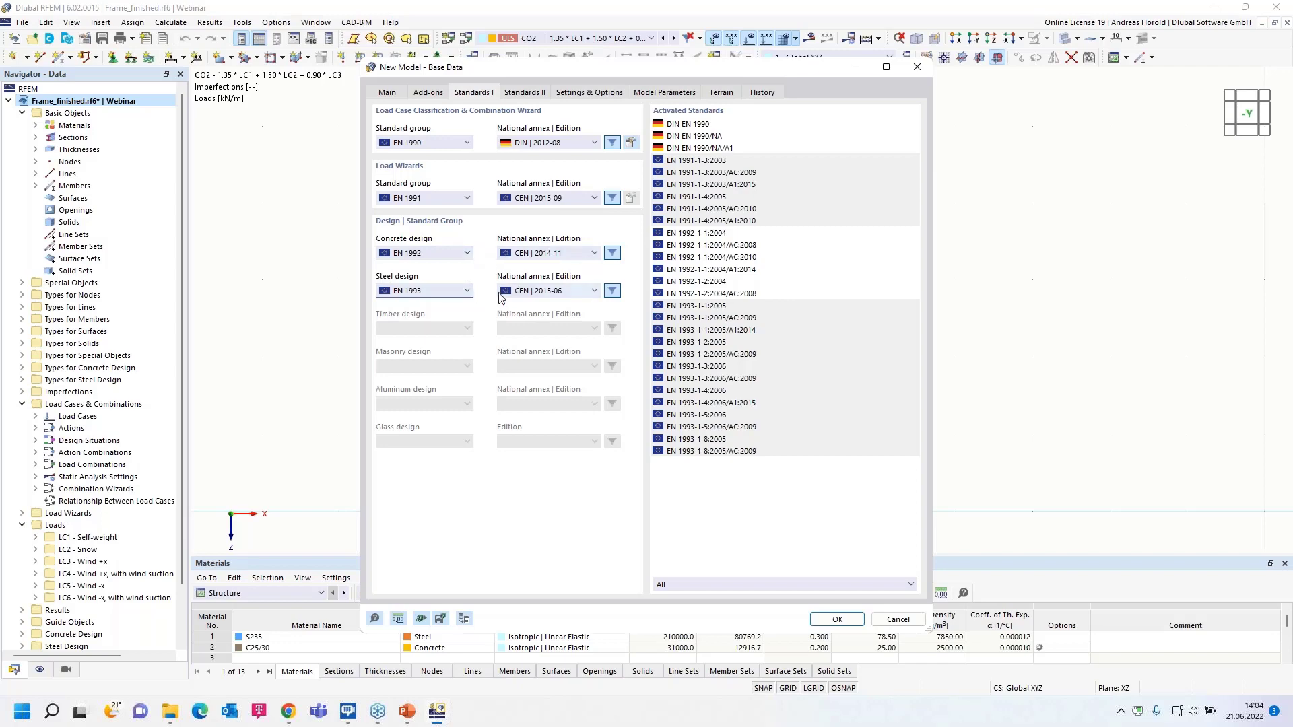
click(837, 620)
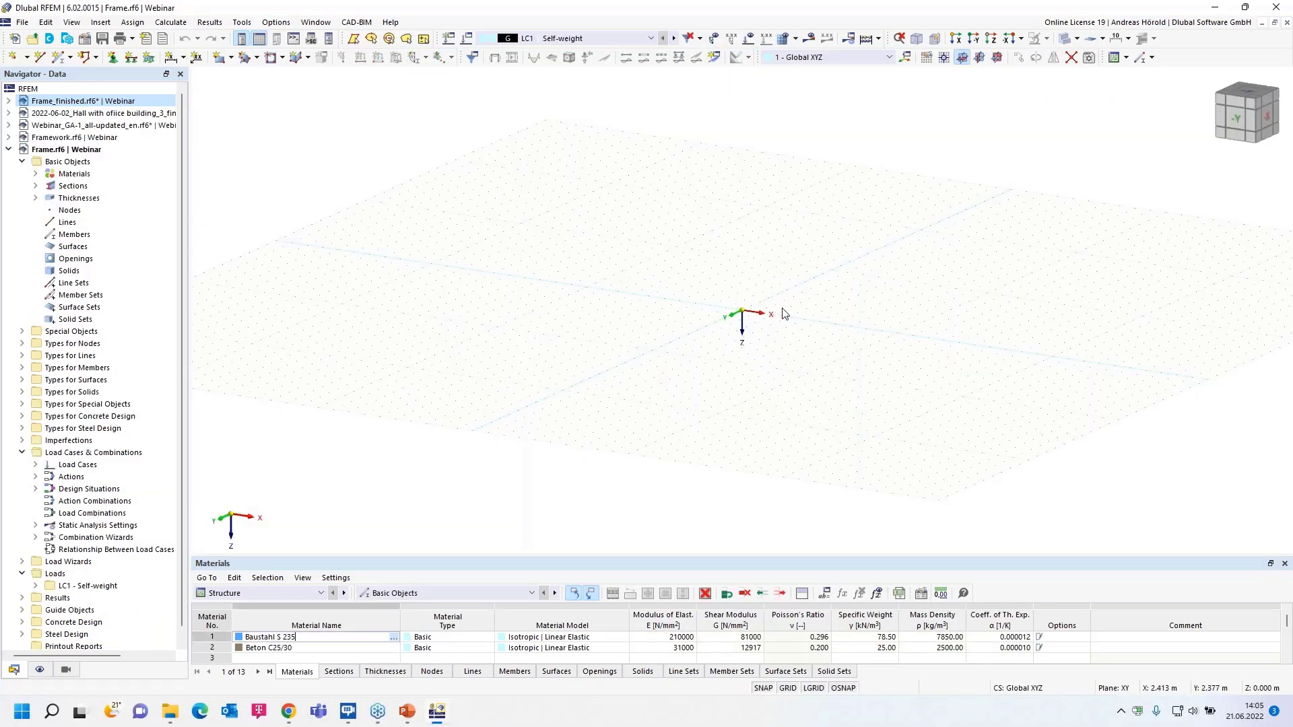
- Show the model in the -Y direction and set the XZ plane as the work plane
scroll(809, 292, up, 3)
click(975, 38)
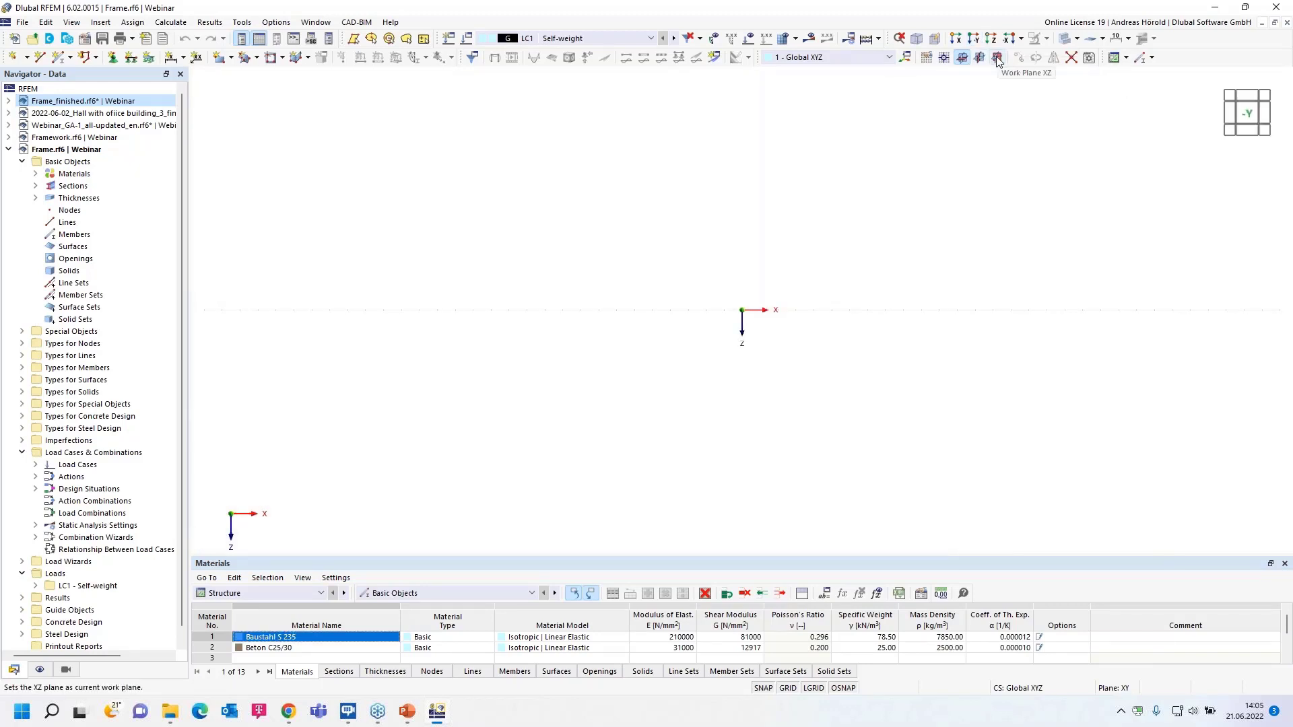
click(997, 58)
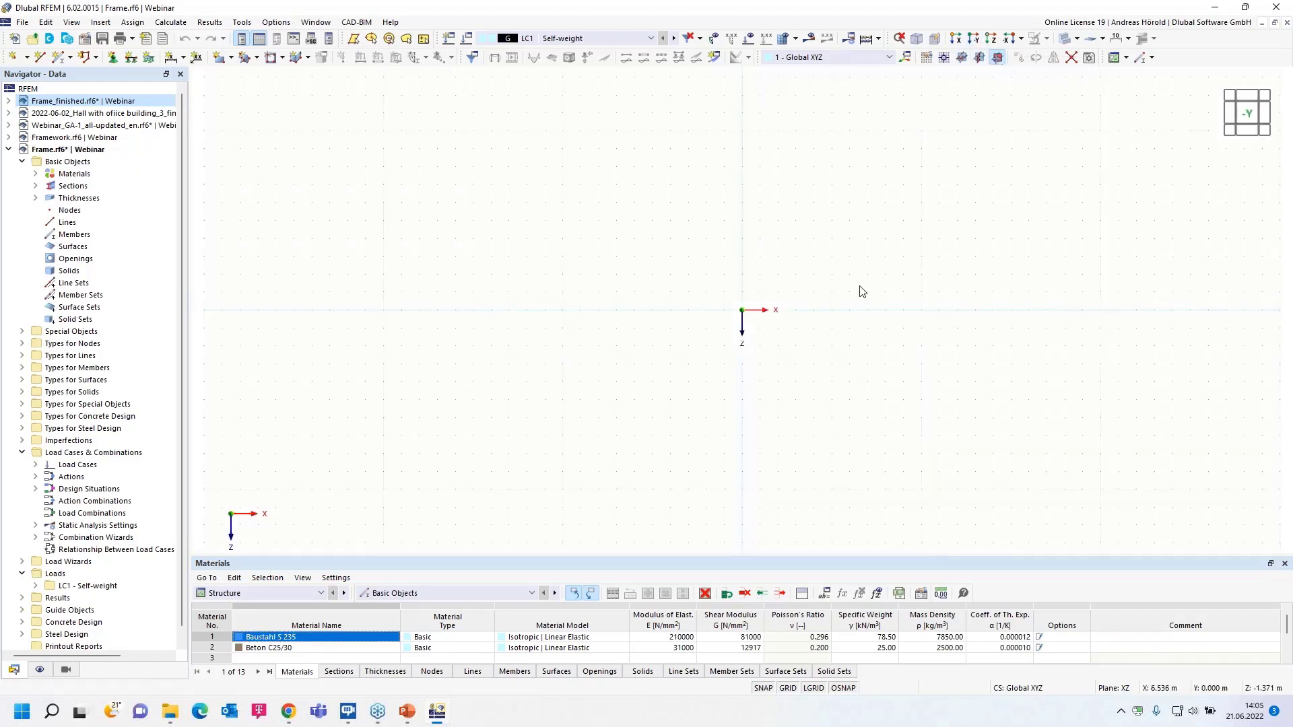
middle_drag(741, 324, 701, 398)
- Start a new beam member with uniform section and select HE 200 A from the EN 10365:2017 HE A series
click(58, 58)
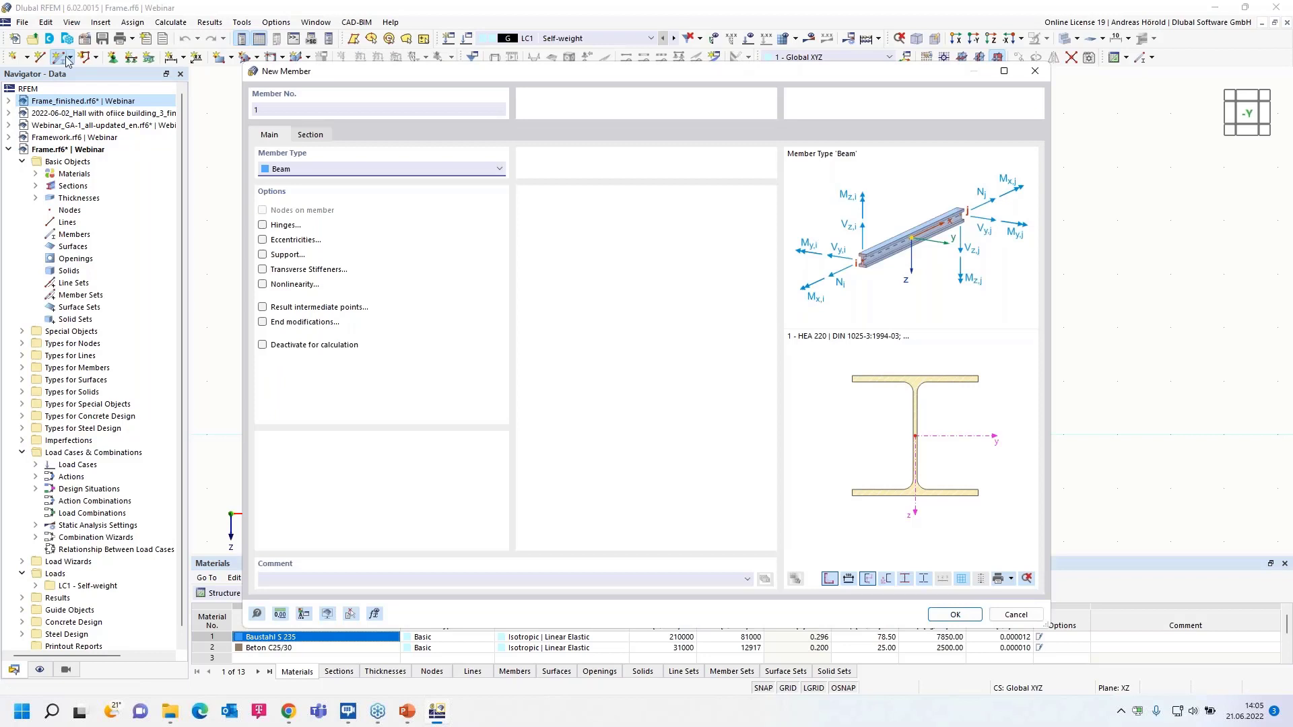
click(311, 136)
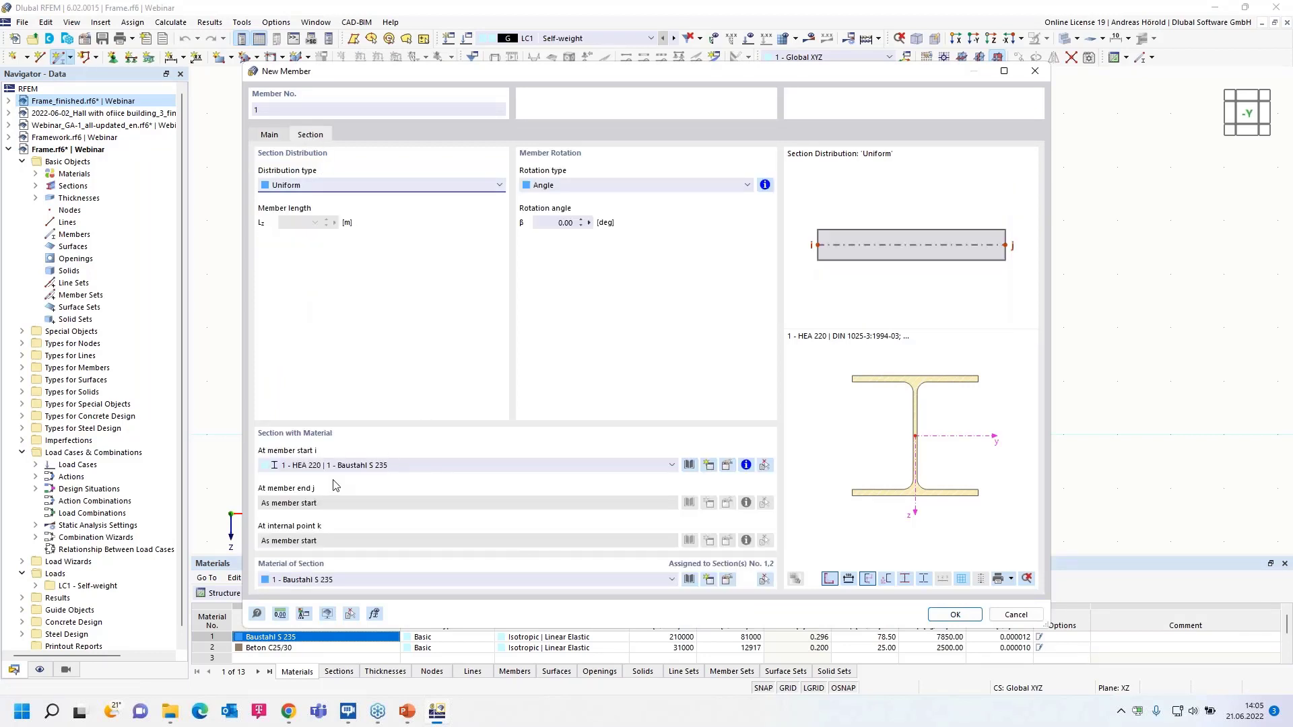
click(689, 464)
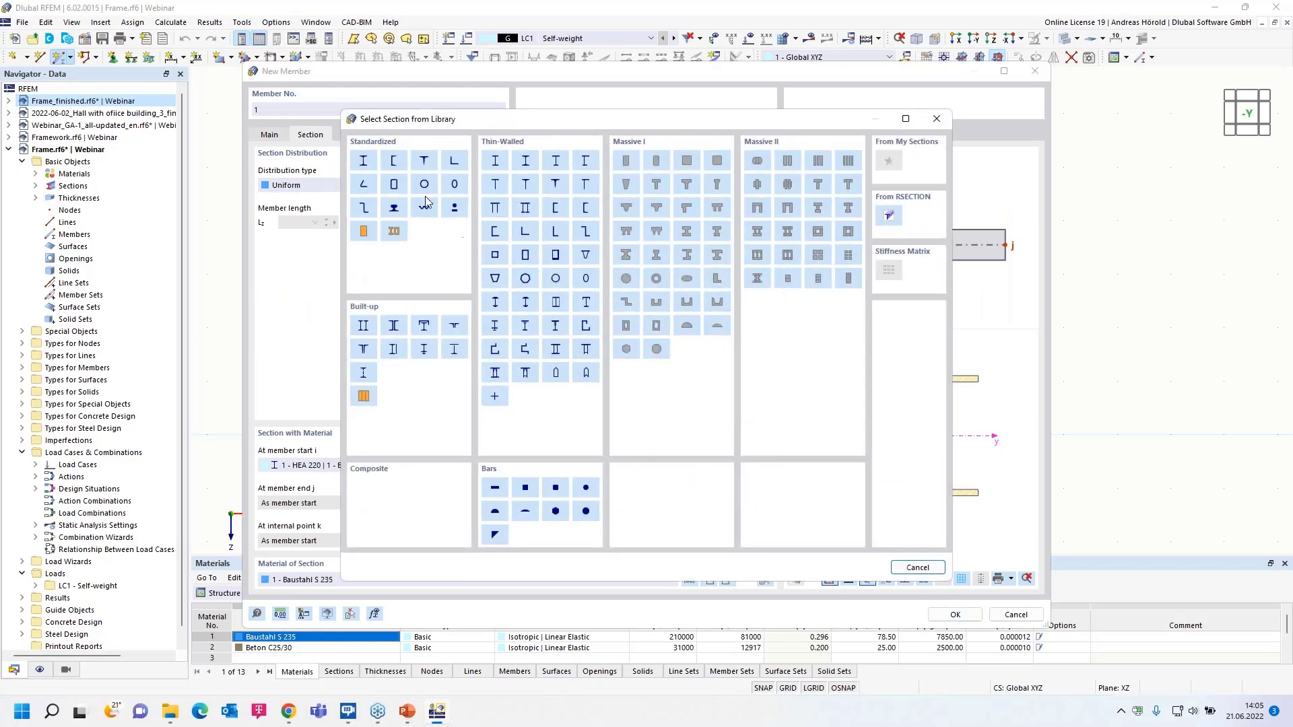
click(363, 162)
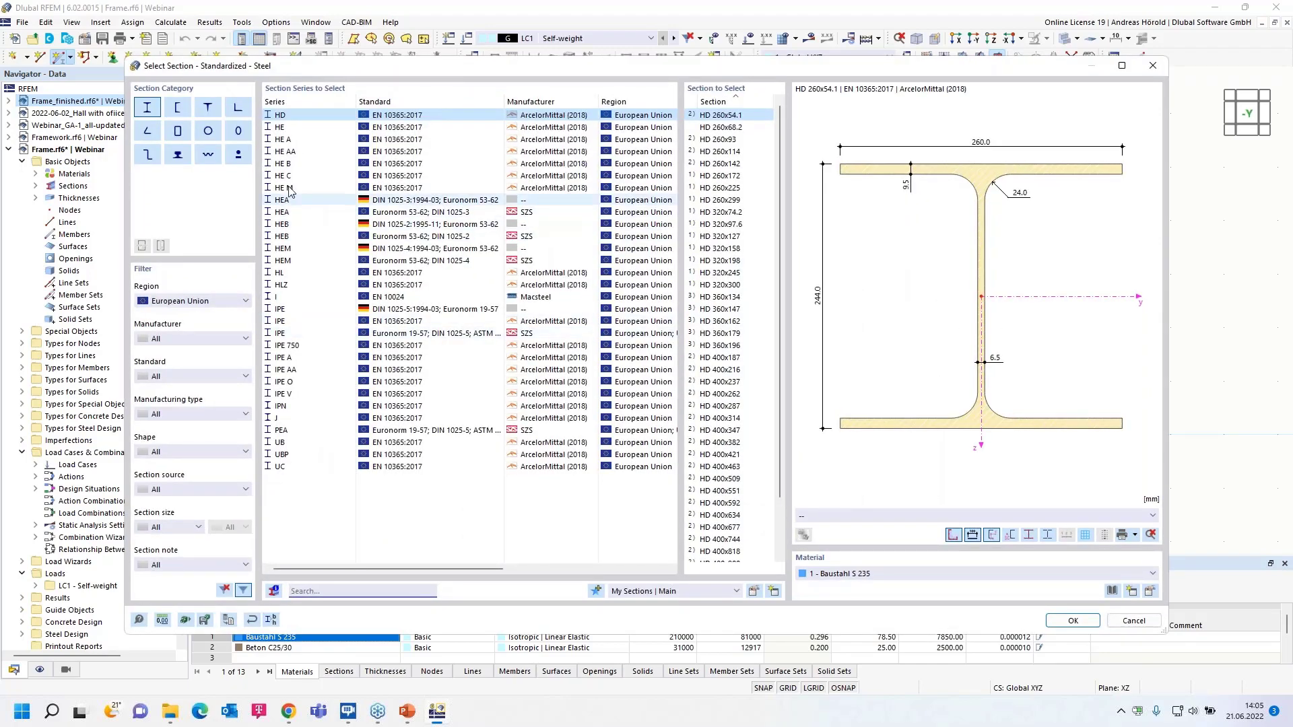
click(290, 141)
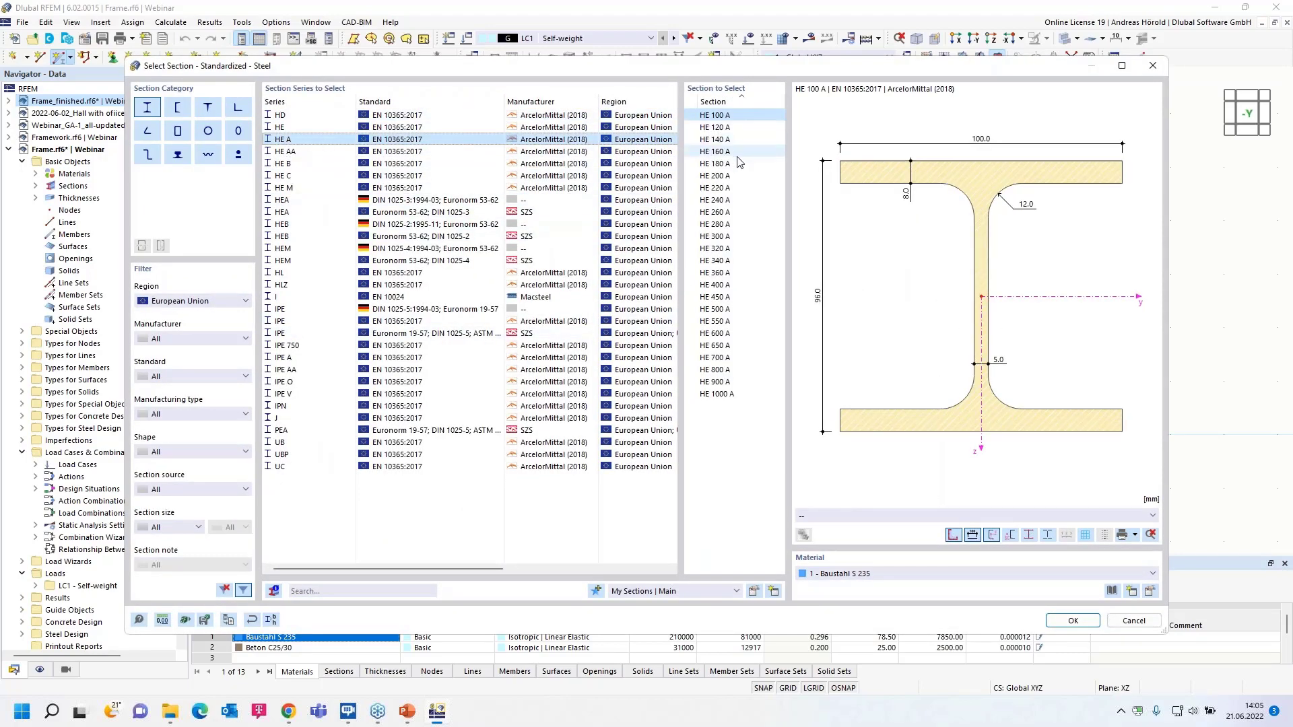
click(721, 177)
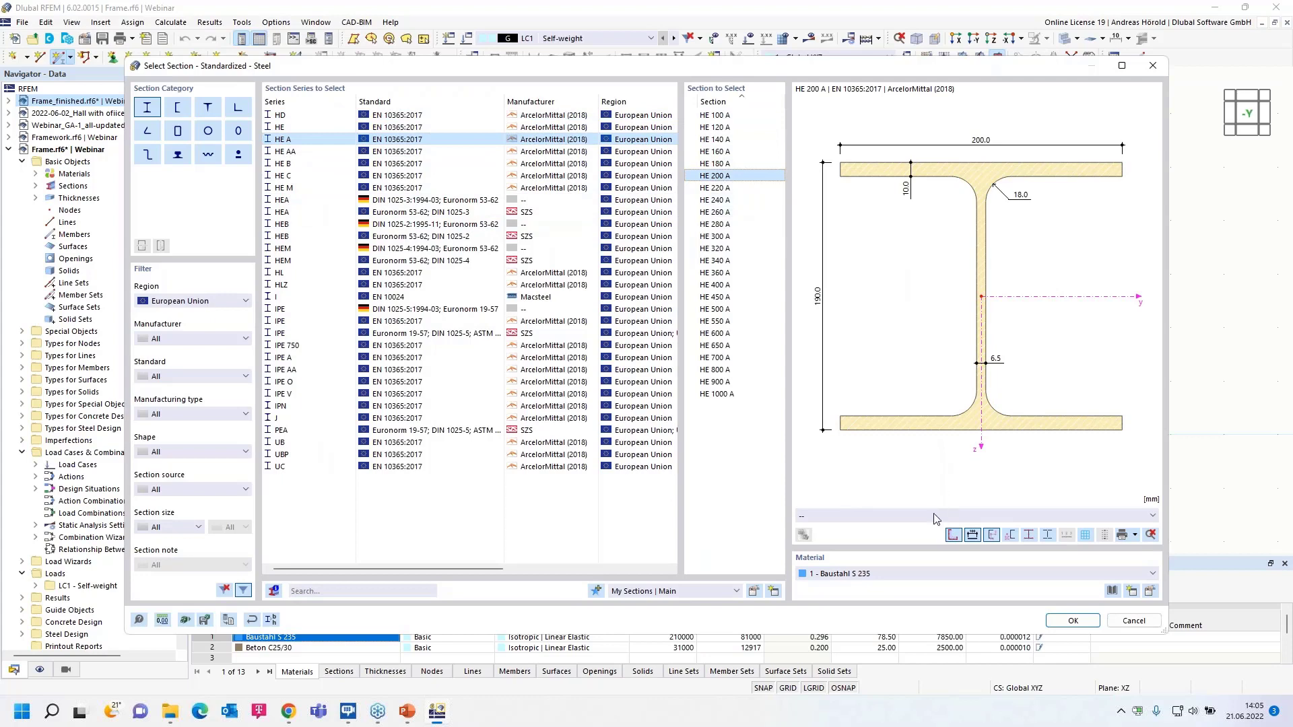
- Assign S235 steel from the library's EN 1993-1-1:2005-05 series to the section and accept the new member's settings
click(1150, 592)
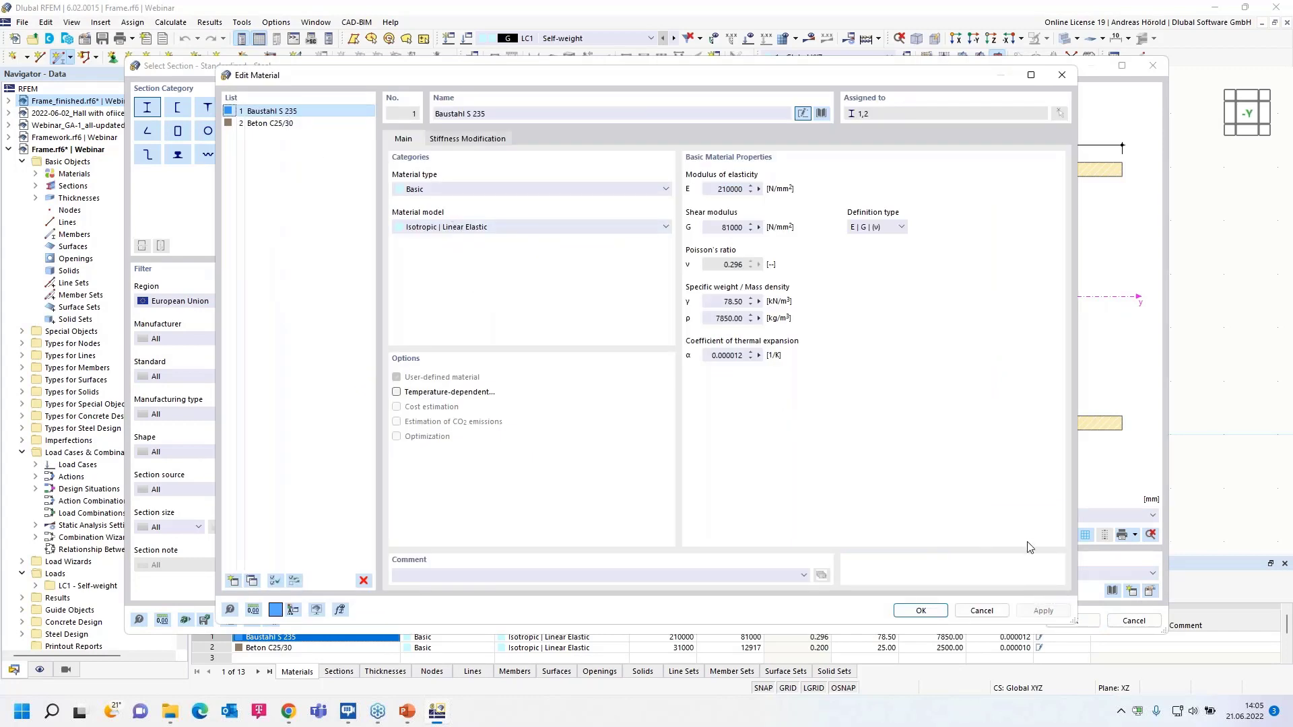
click(983, 611)
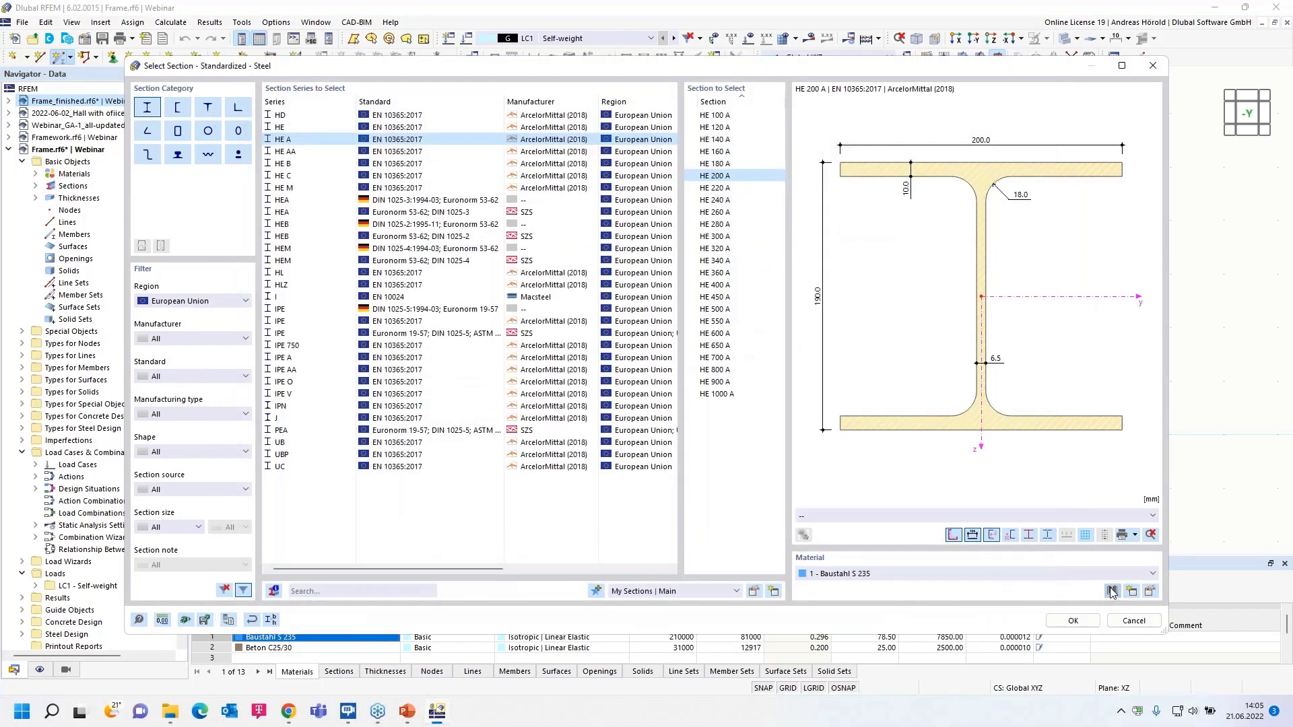
click(1111, 591)
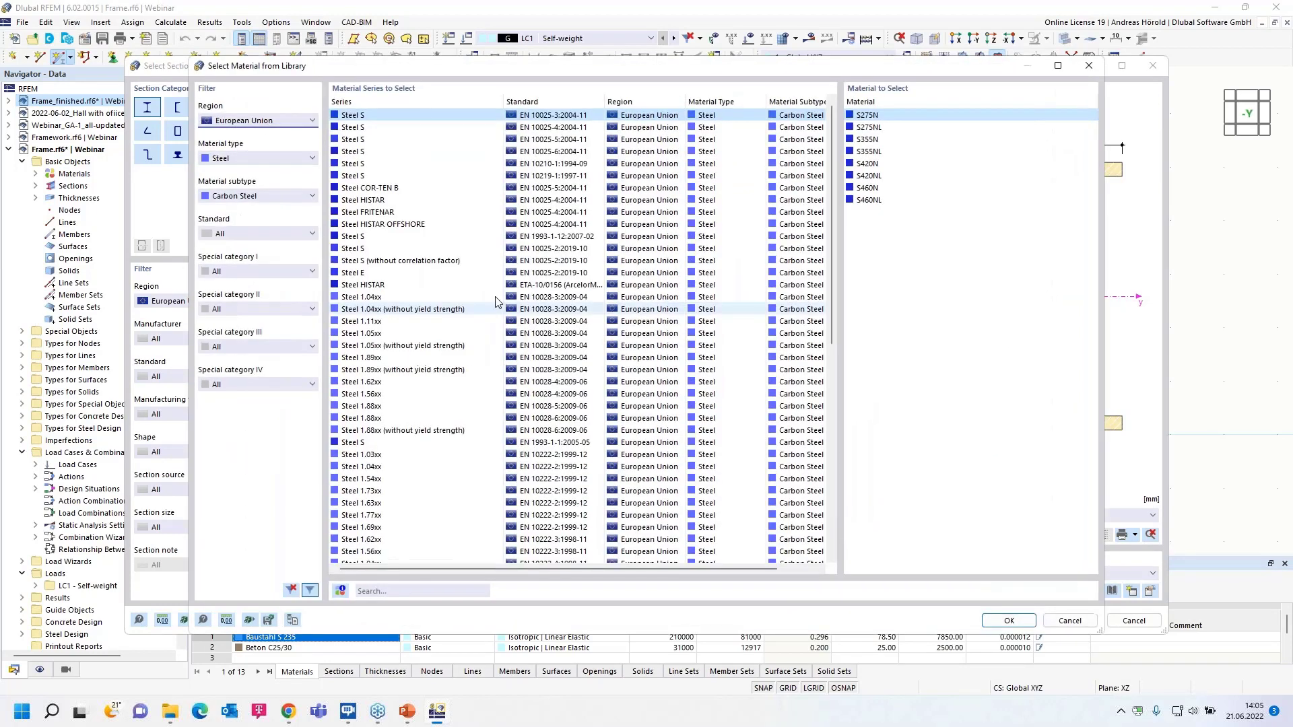
click(376, 442)
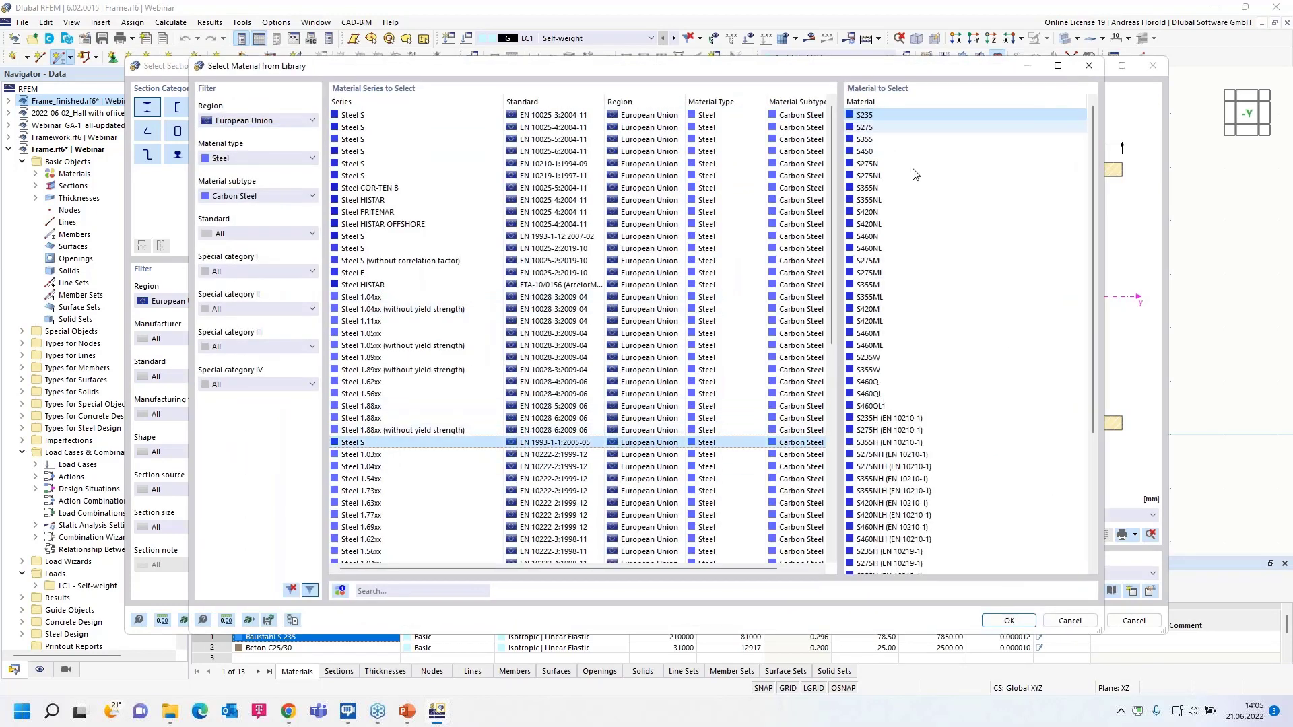
click(1009, 621)
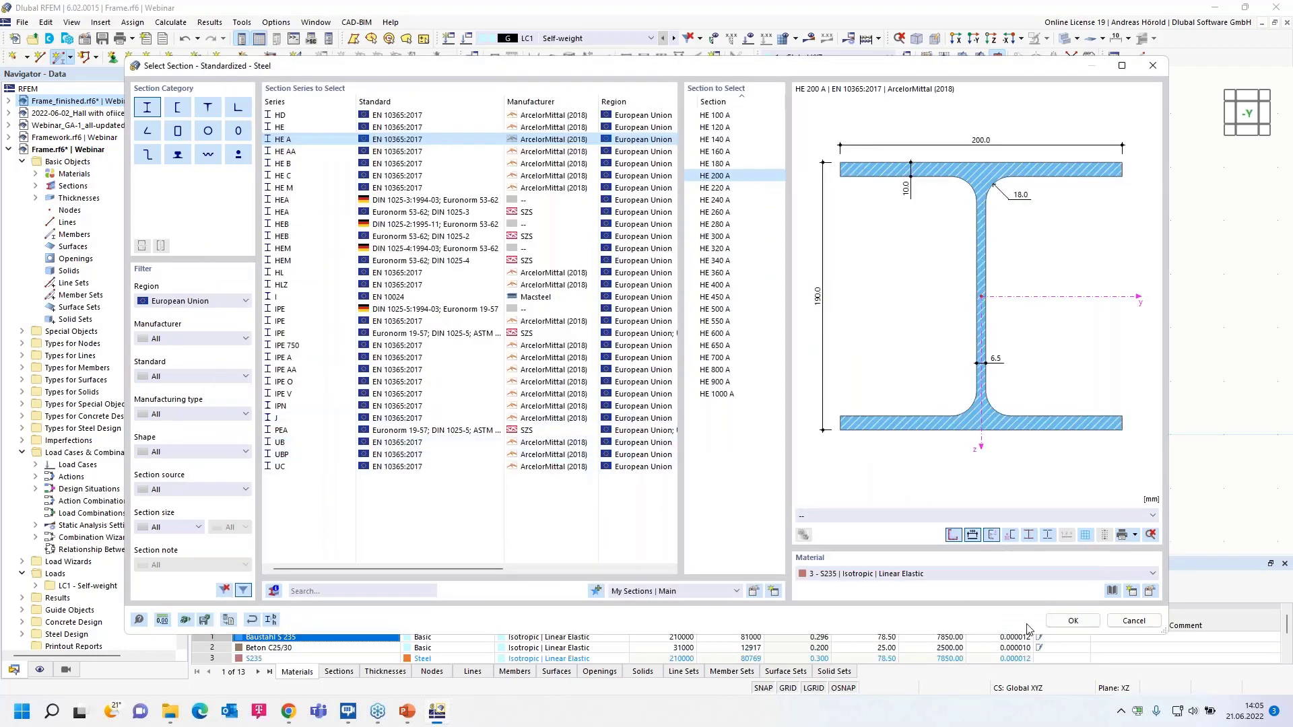
click(1073, 621)
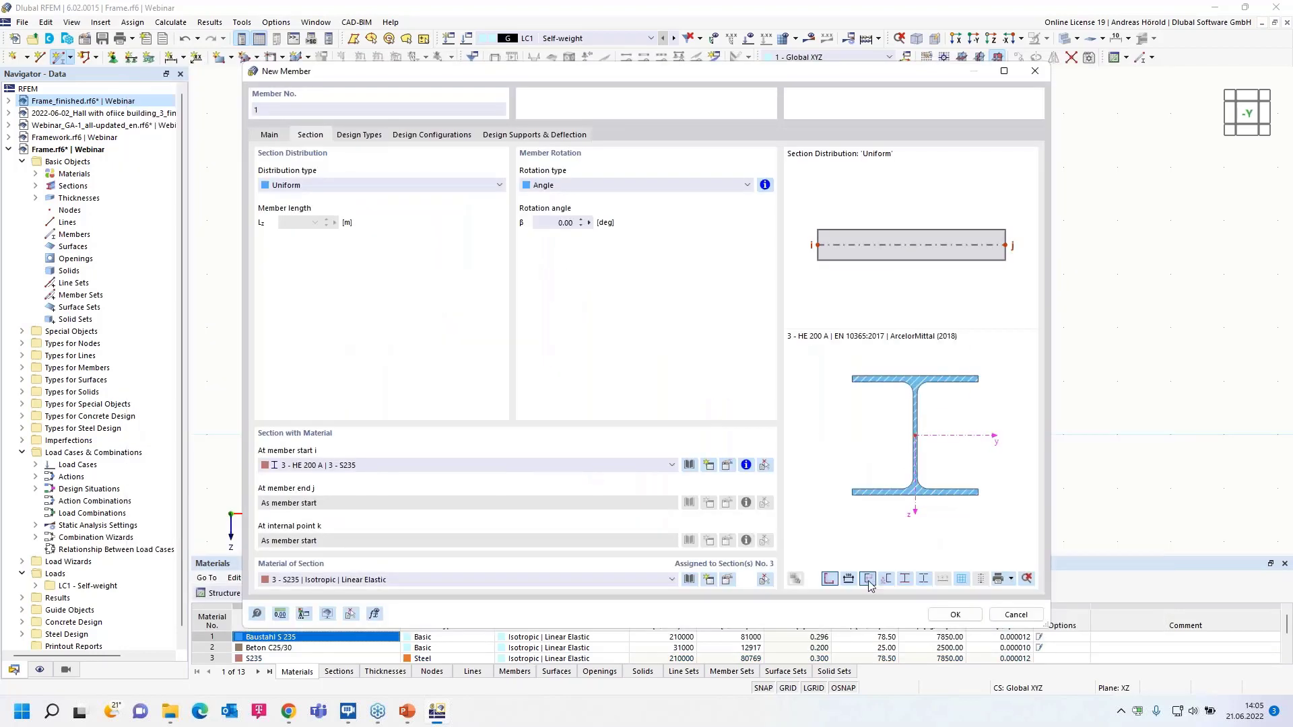
click(951, 615)
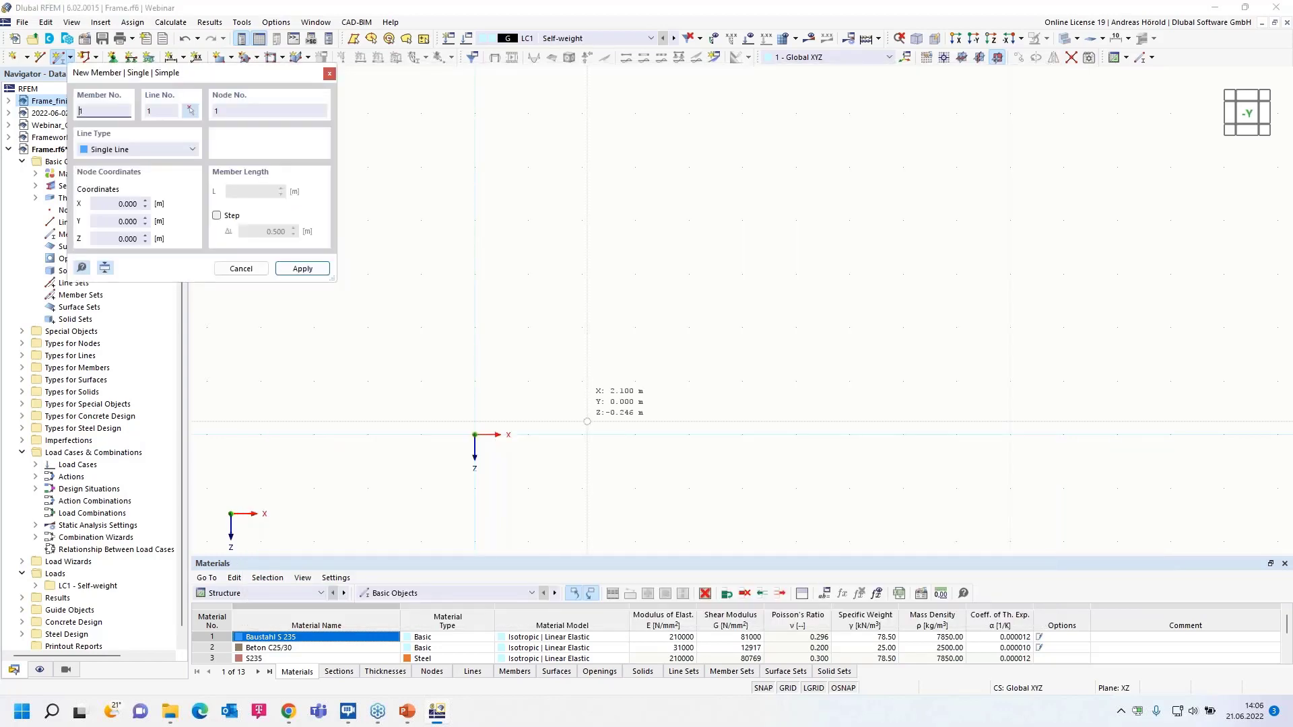
- Draw a 3 m vertical column up from the origin and a 4 m horizontal beam in +X from its top
click(475, 435)
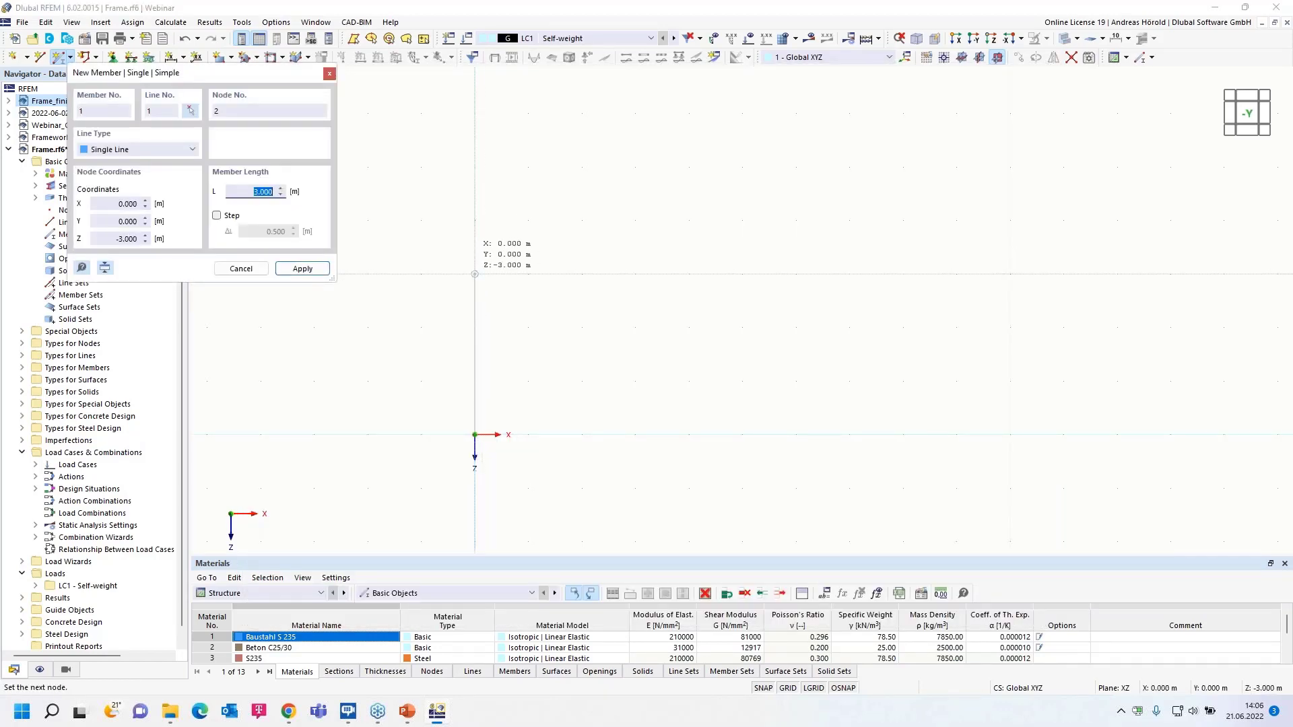
click(474, 274)
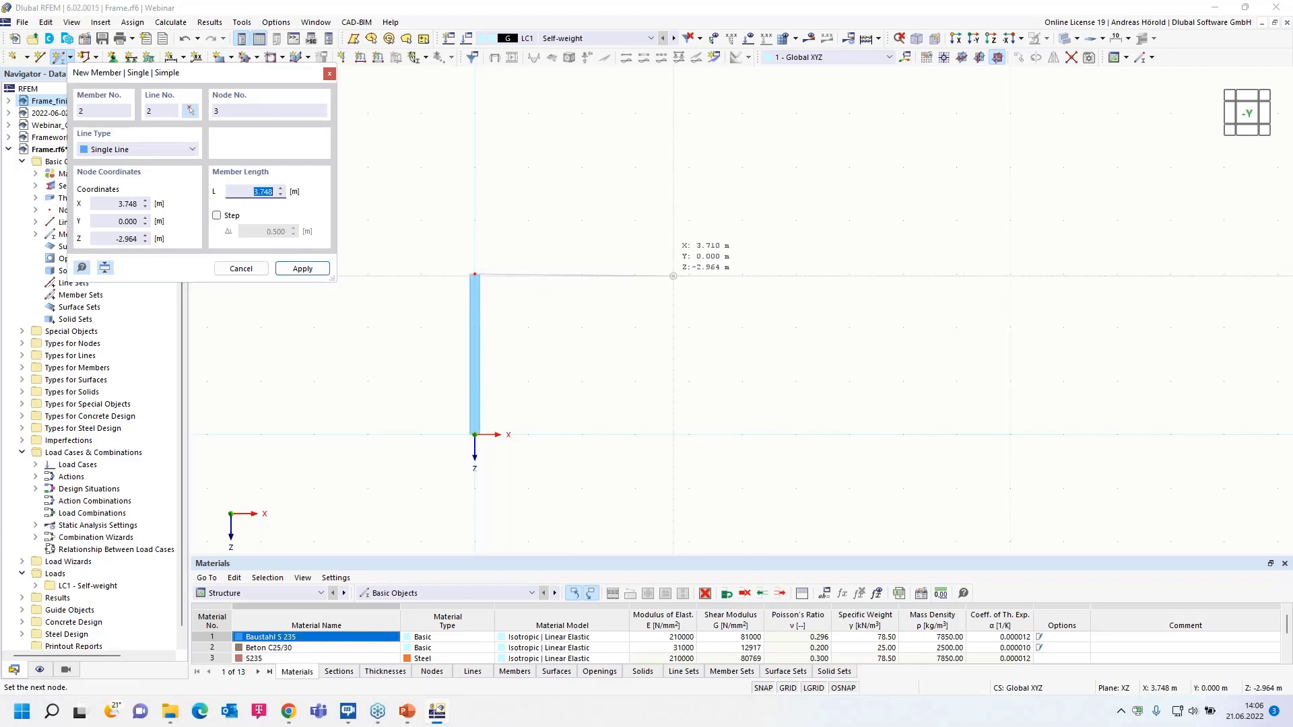
text(4)
key(Return)
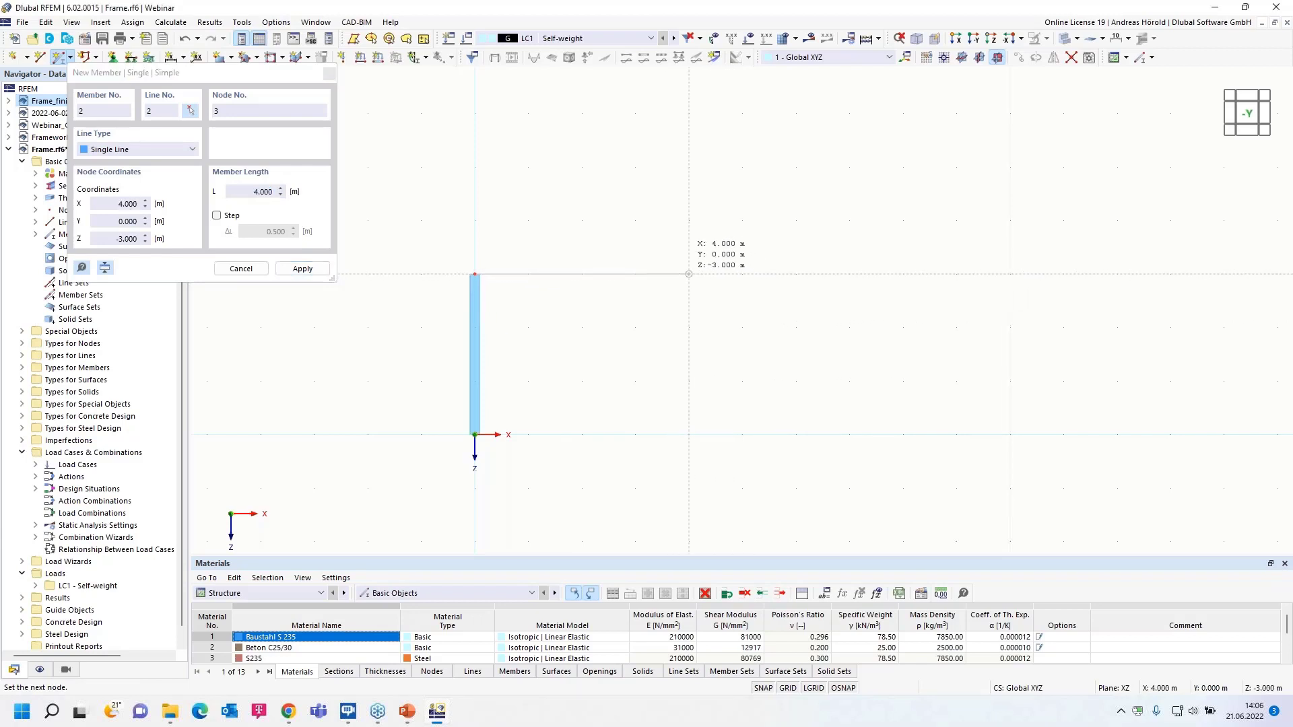
key(Escape)
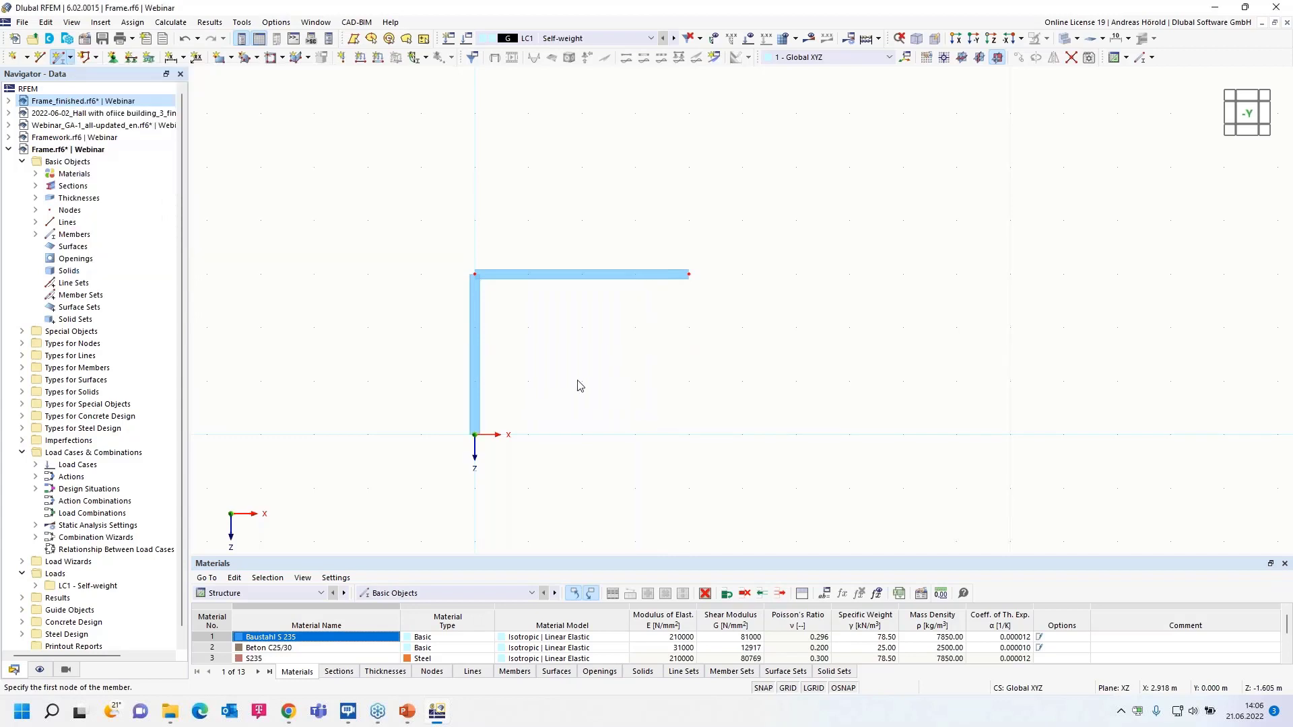
- Assign the Fixed nodal support, with all translations and rotations restrained, to the base node of the column at the origin
scroll(550, 394, up, 3)
middle_drag(550, 400, 667, 386)
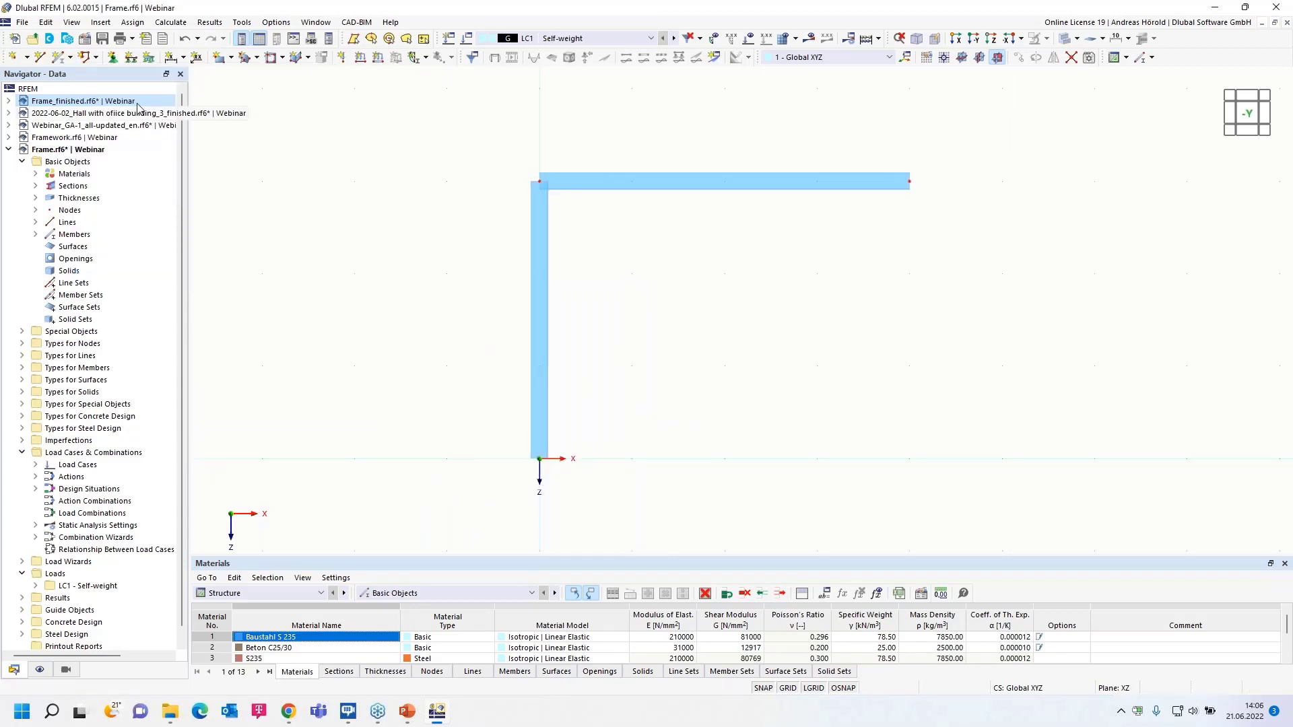
click(113, 58)
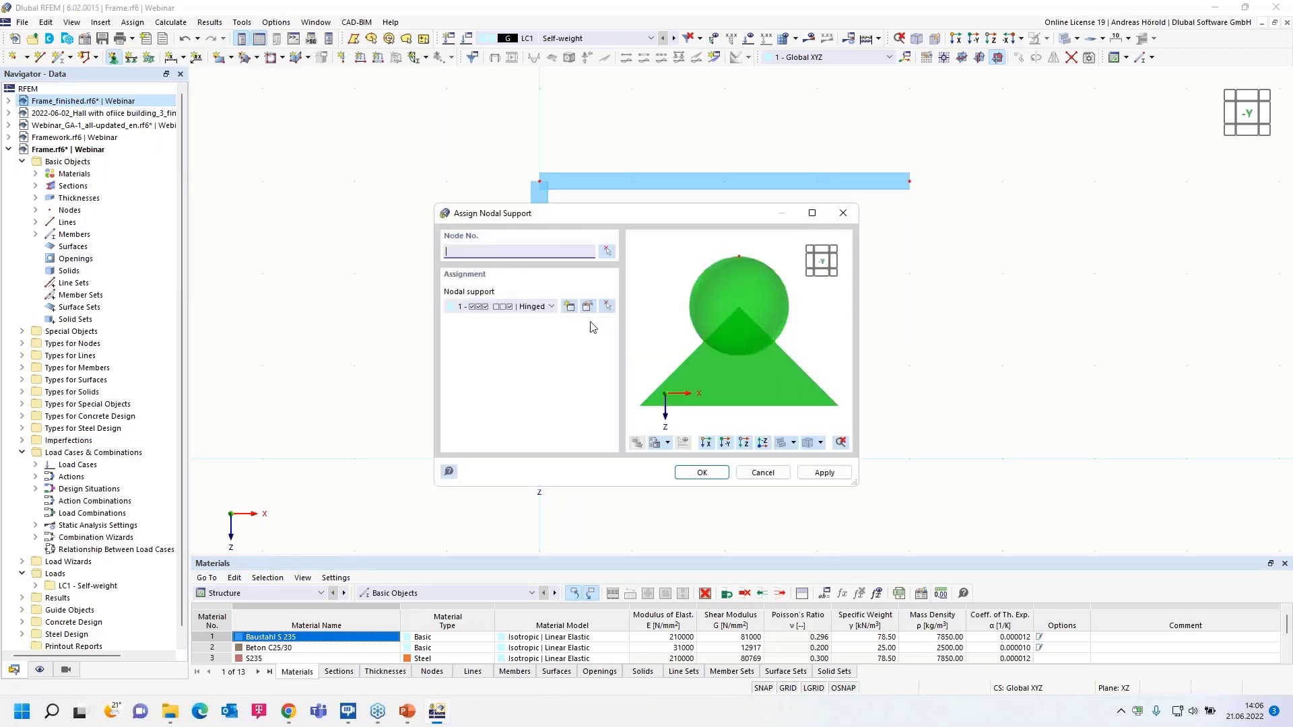
click(552, 307)
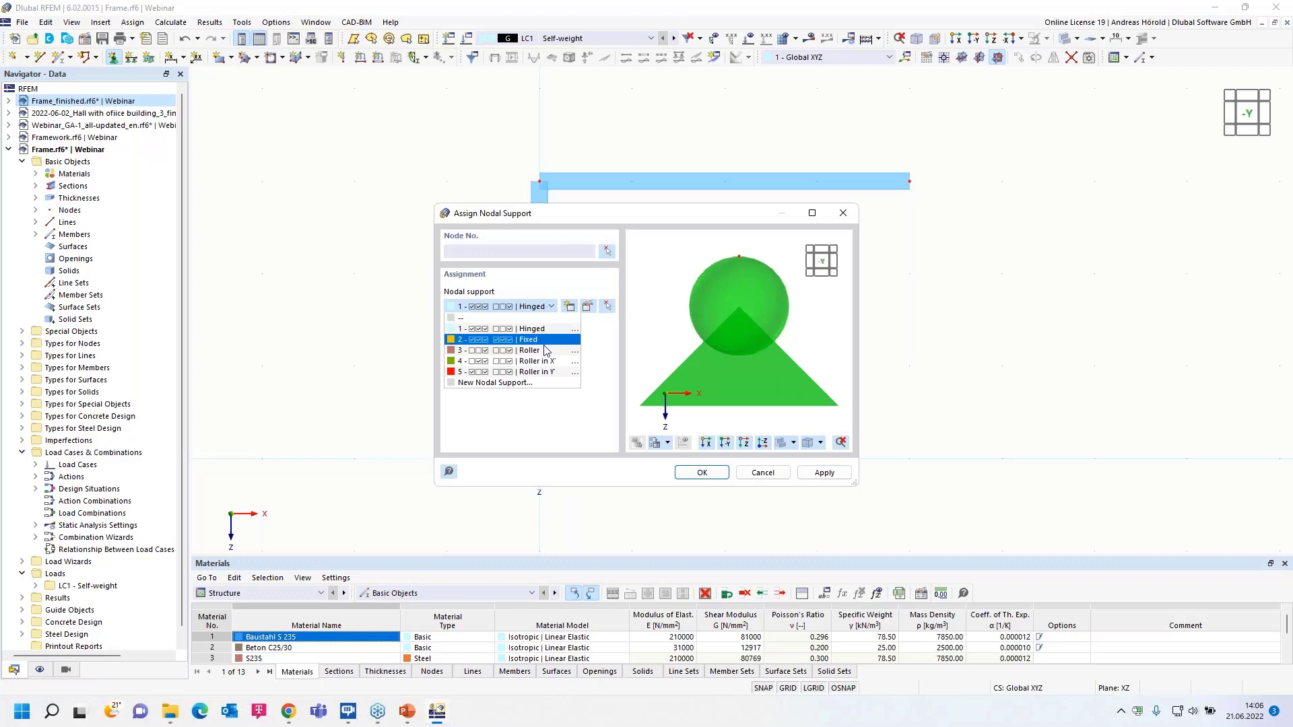
click(542, 341)
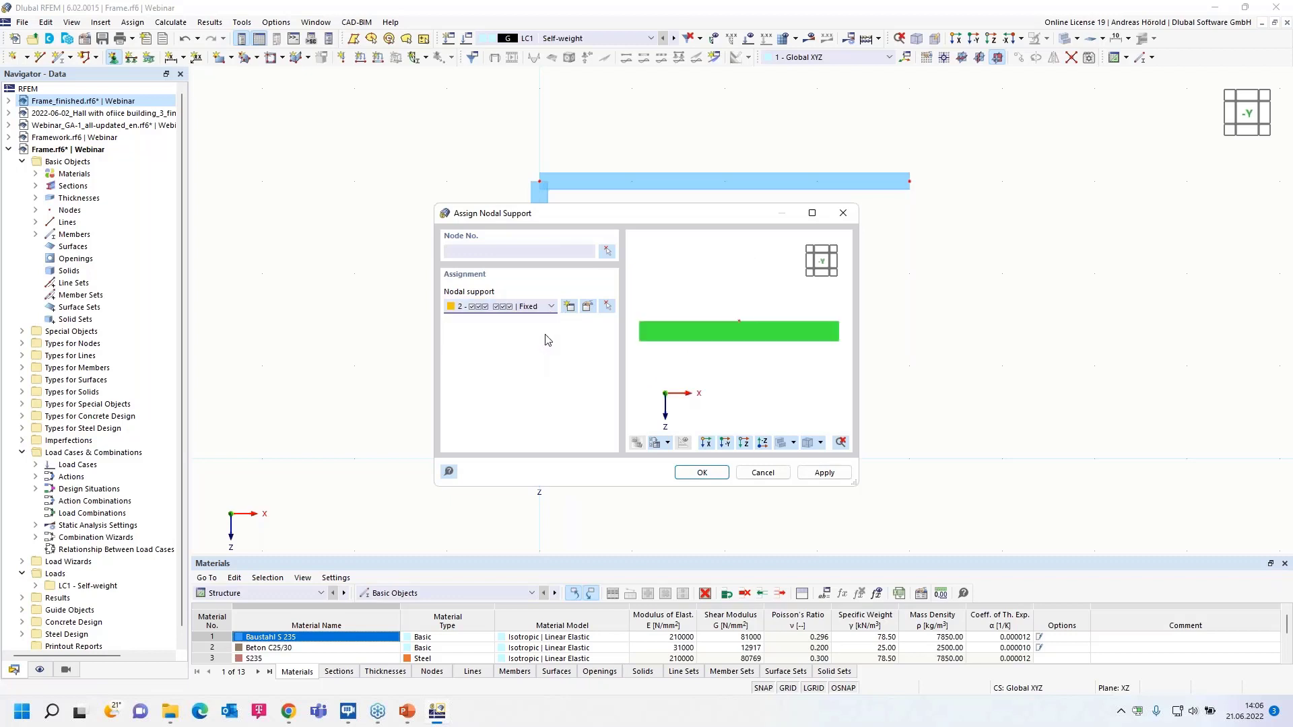
click(588, 308)
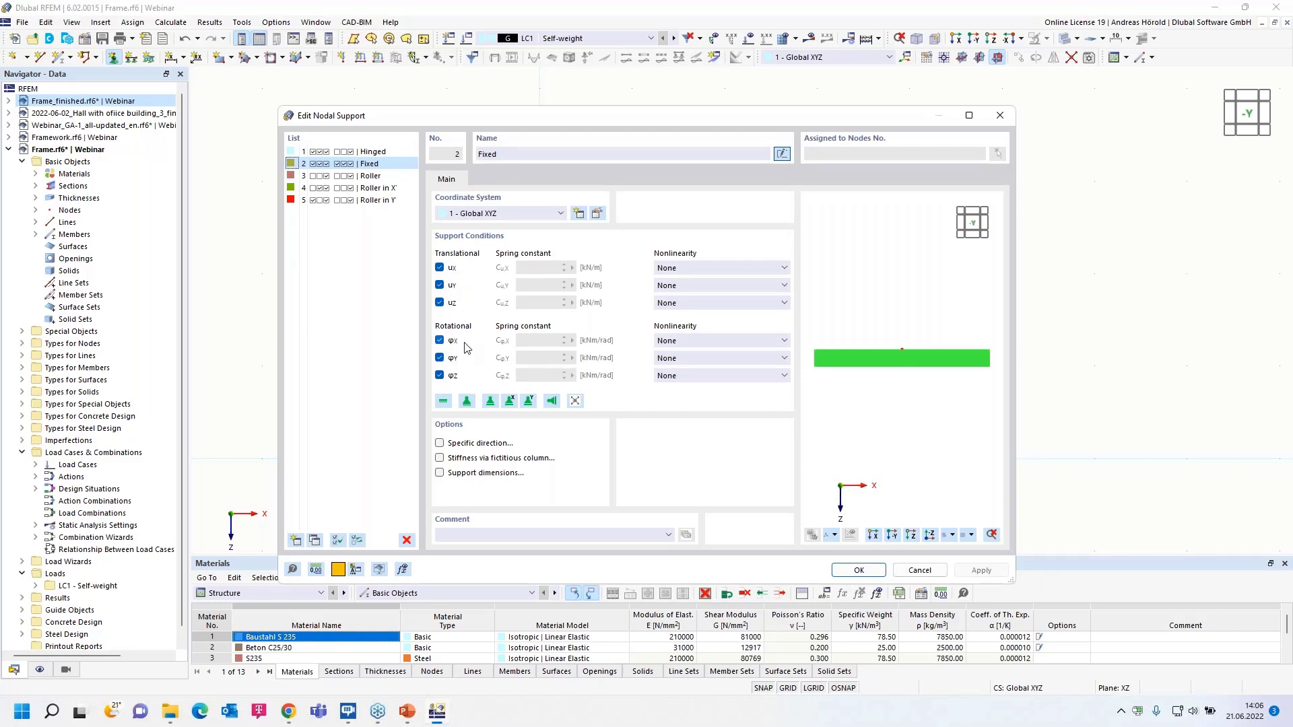
click(909, 571)
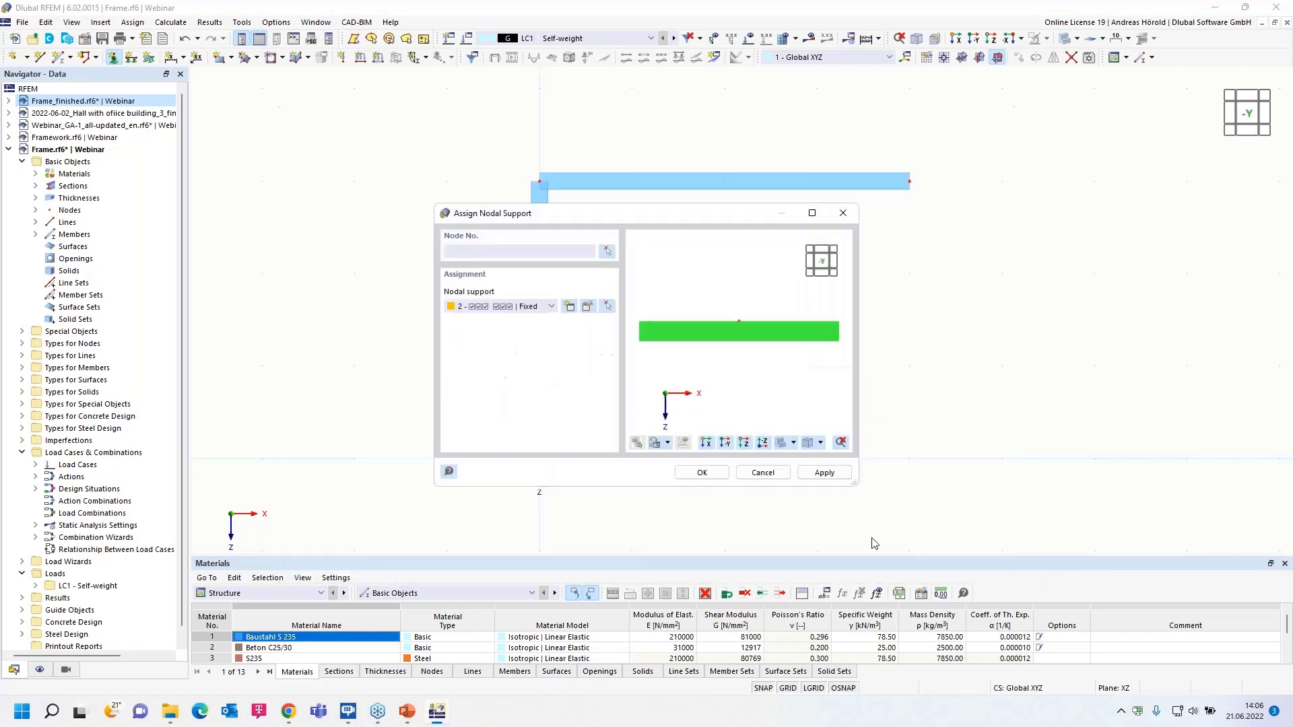
click(701, 473)
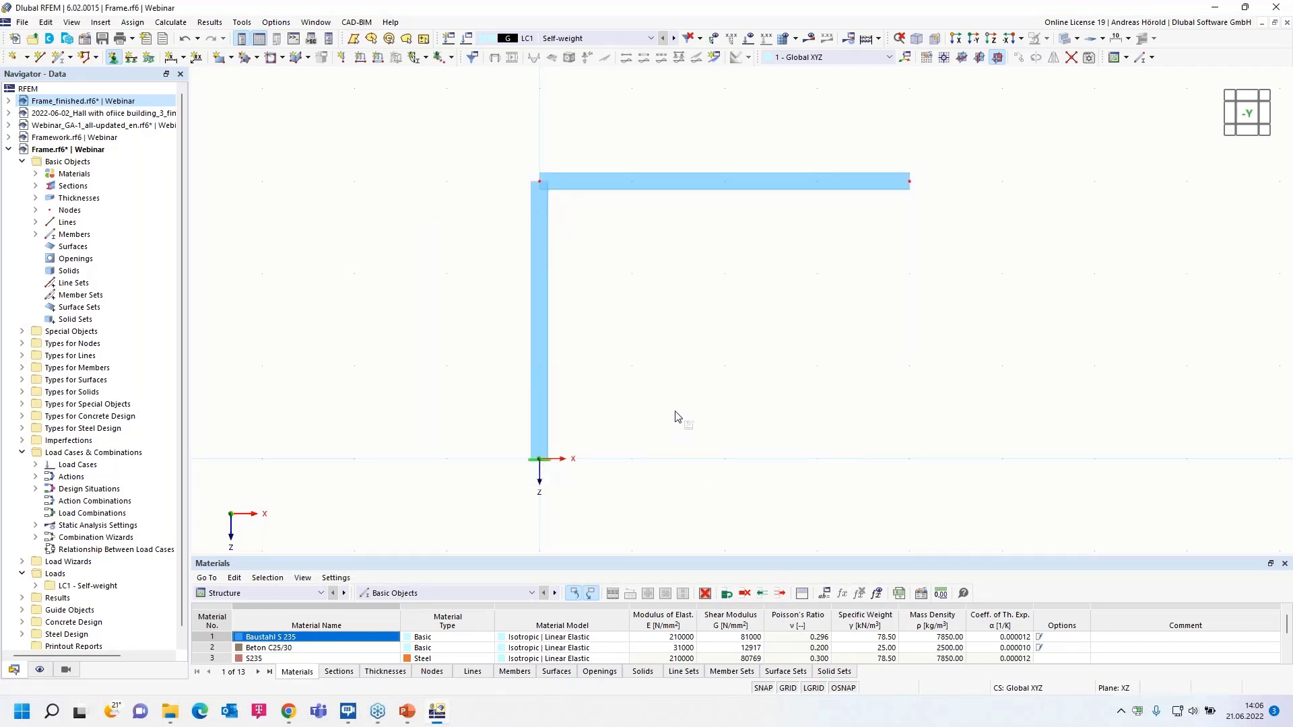
- Copy the column together with its fixed support to the free end of the horizontal beam, 4 m away in +X
drag(730, 345, 458, 499)
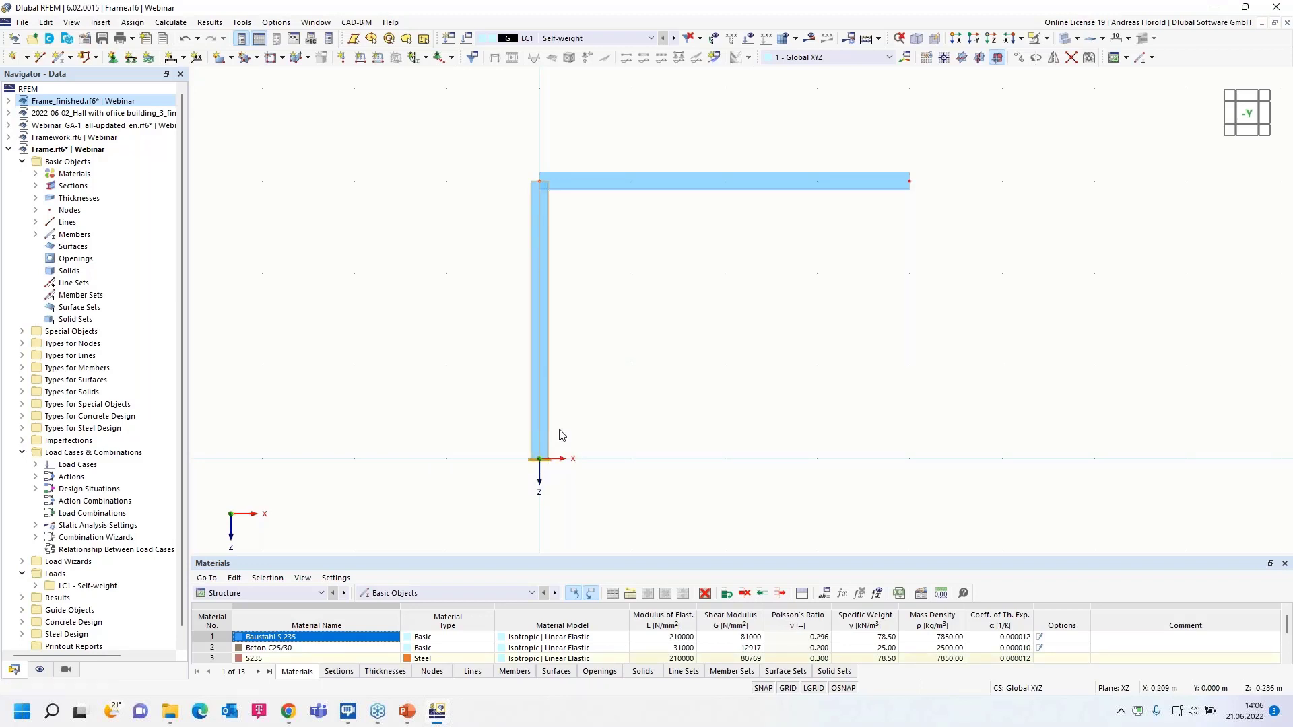
ctrl+drag(538, 427, 910, 462)
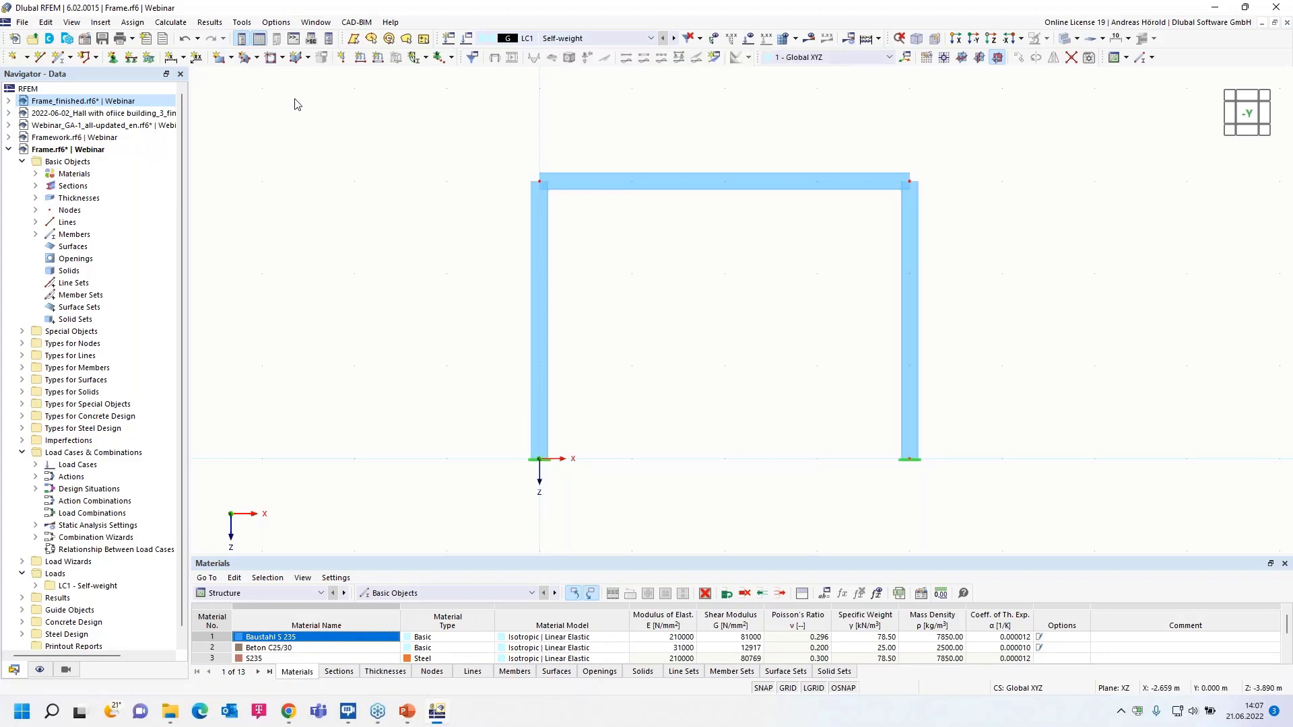
- Apply a uniform member load of 1 kN/m in global Z to the horizontal beam in load case LC1 Self-weight
click(378, 58)
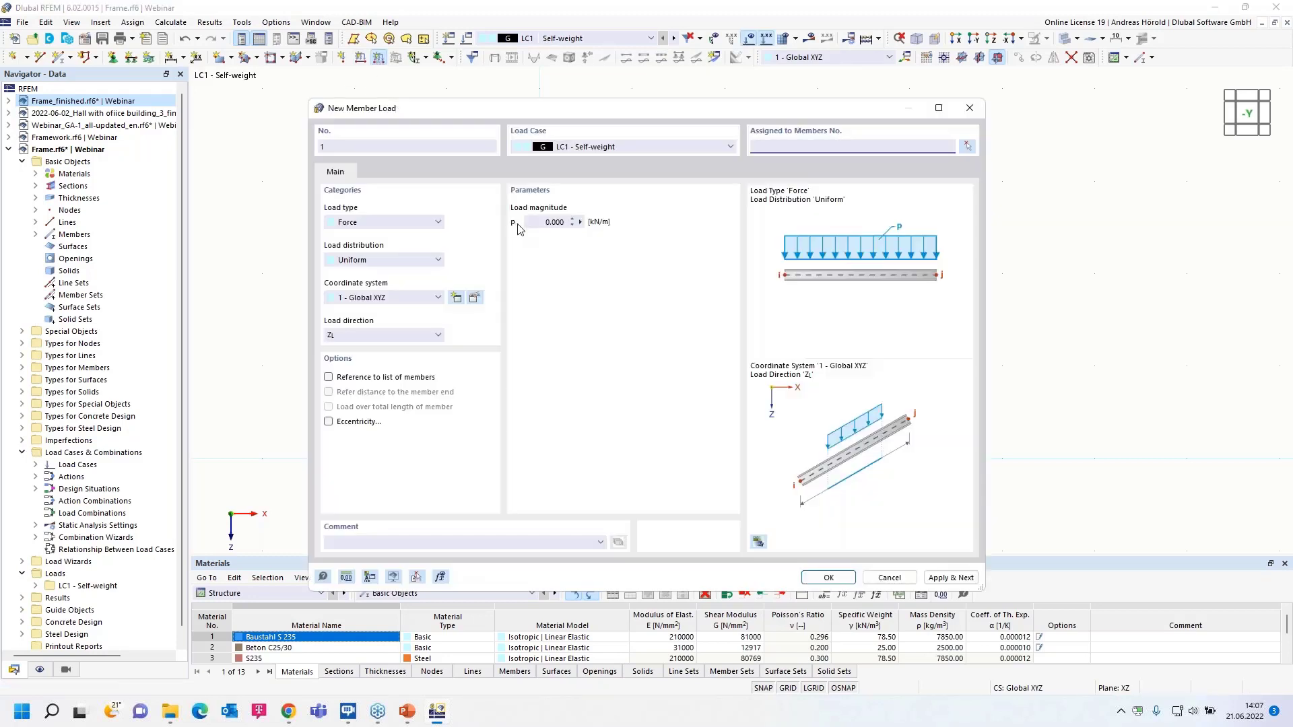
click(541, 224)
text(1)
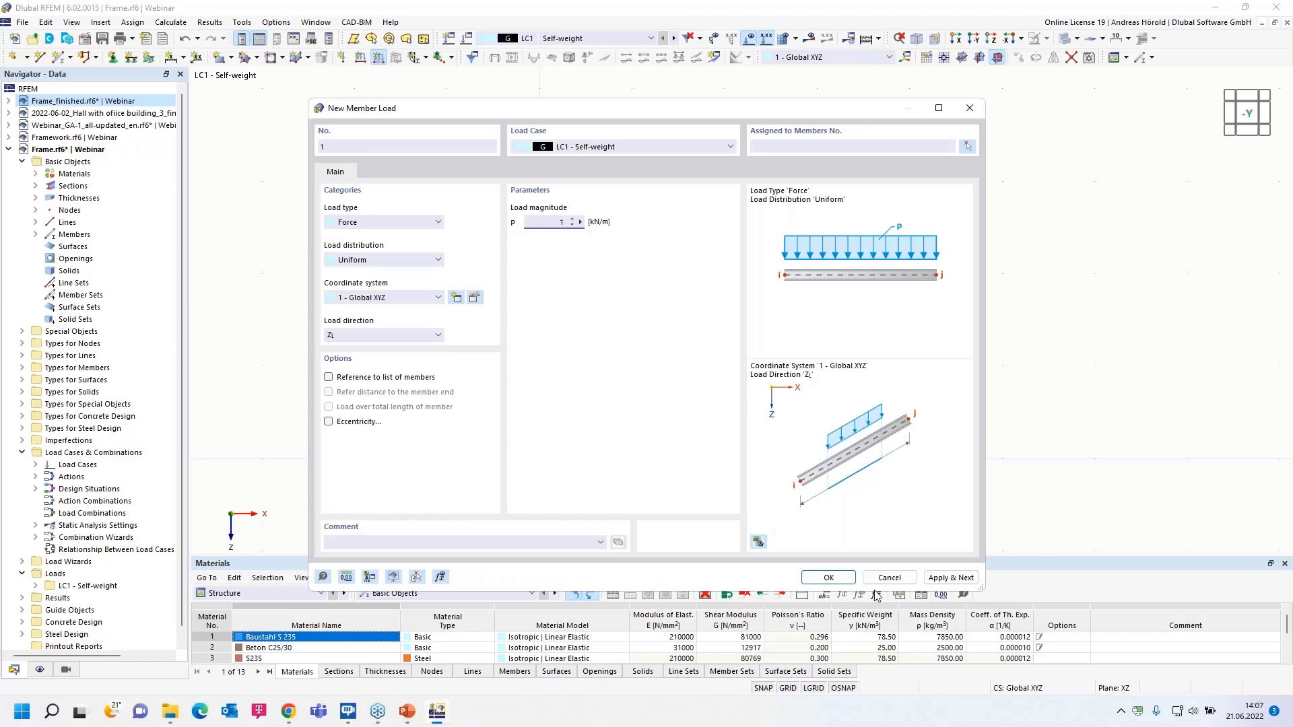
click(828, 578)
click(683, 181)
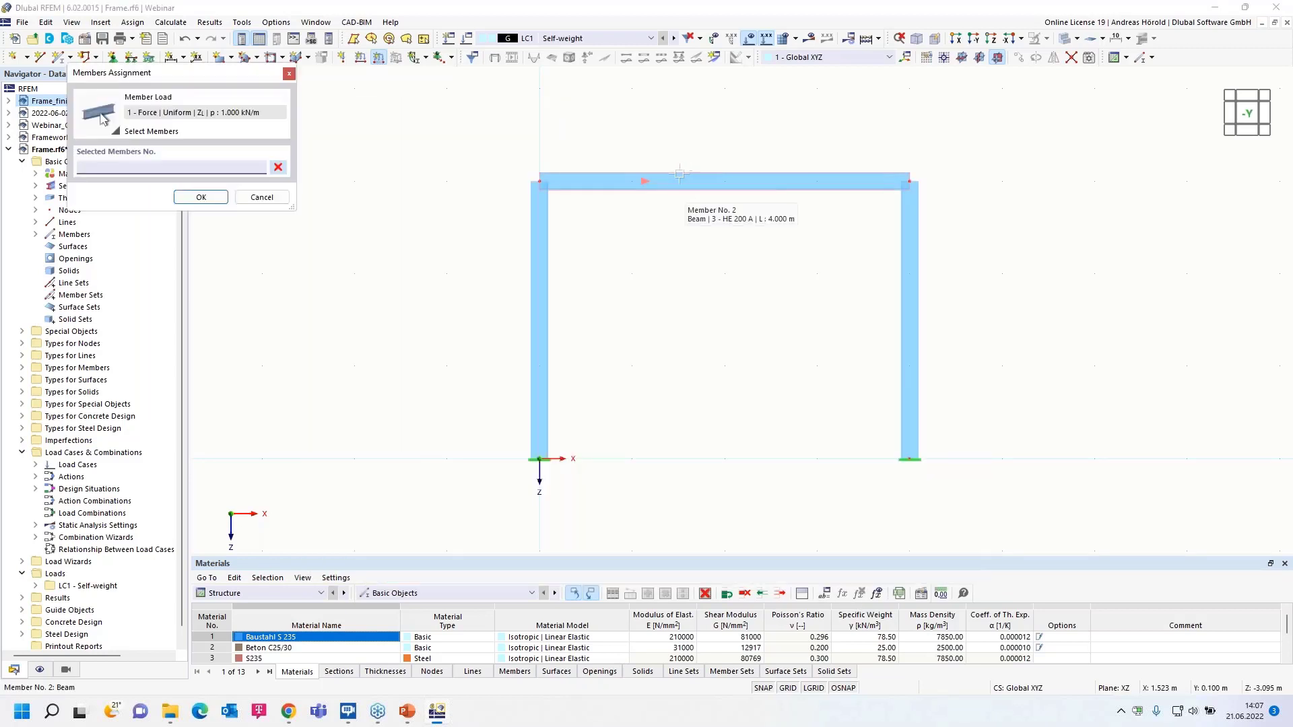
click(200, 197)
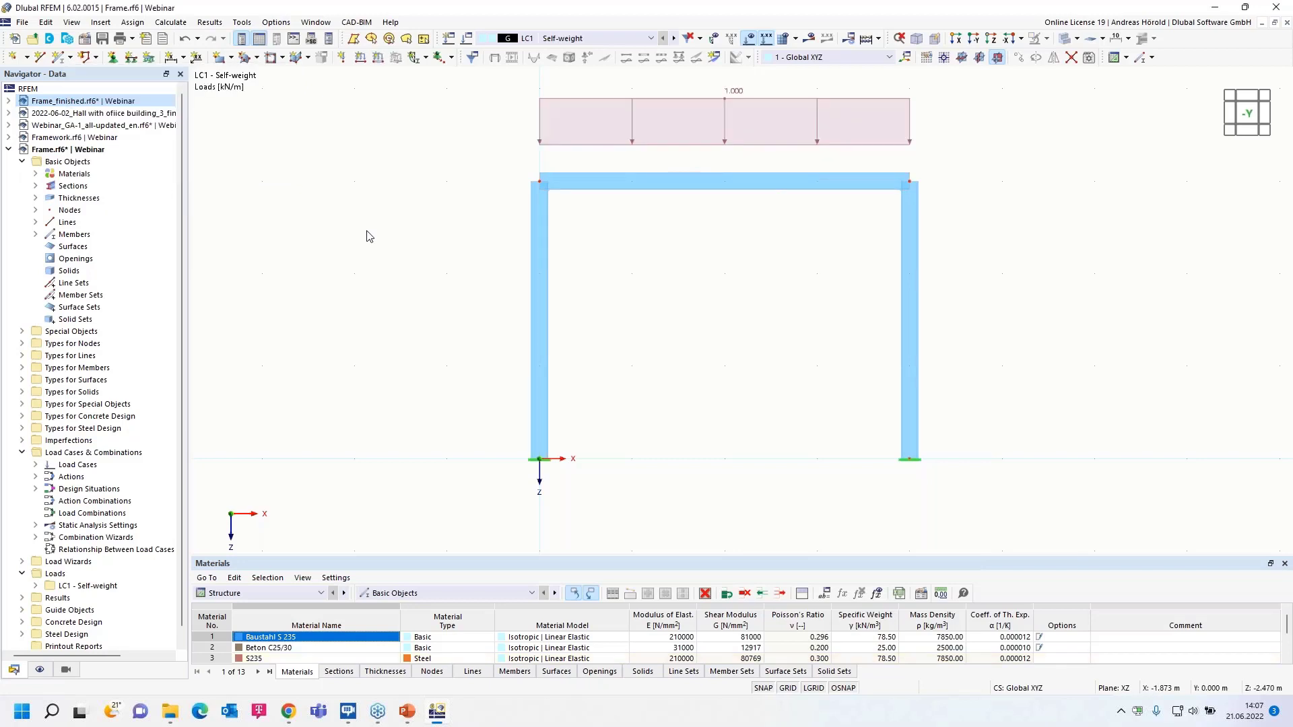
- Create load case LC2 named Snow with the action category Snow/Ice loads - H <= 1000 m
middle_drag(474, 147, 457, 167)
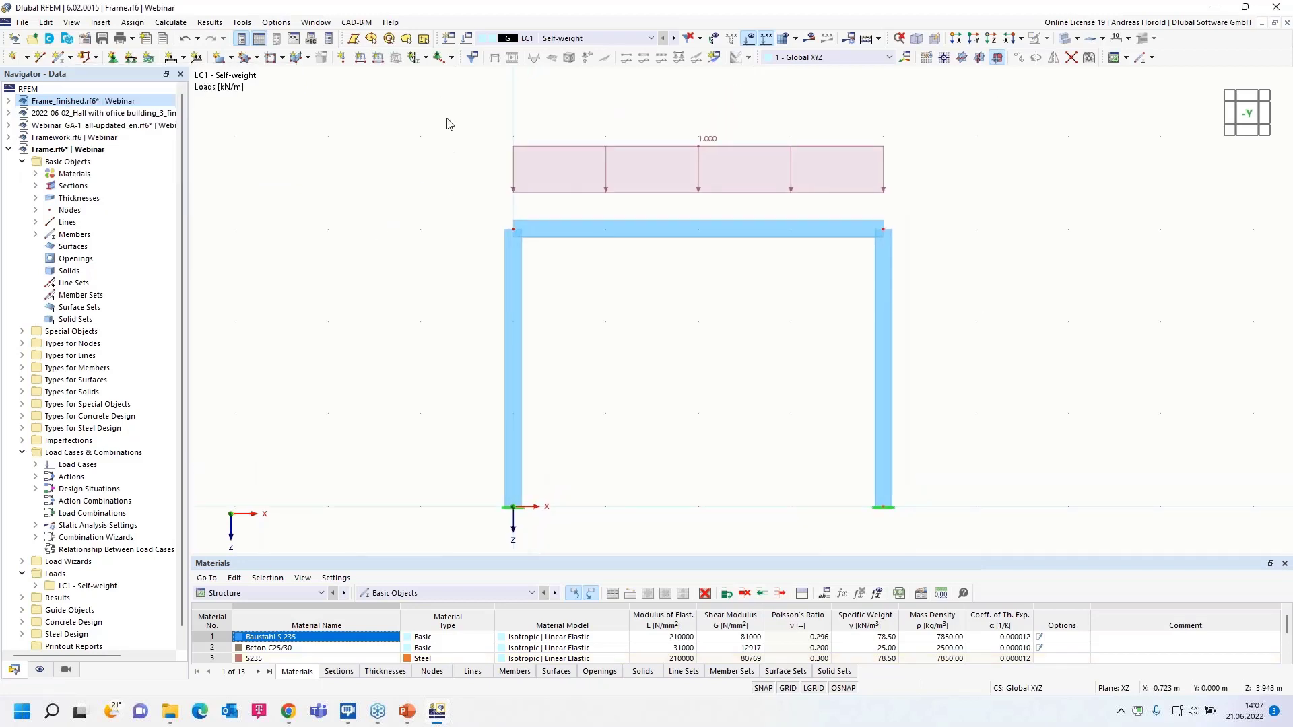
click(447, 38)
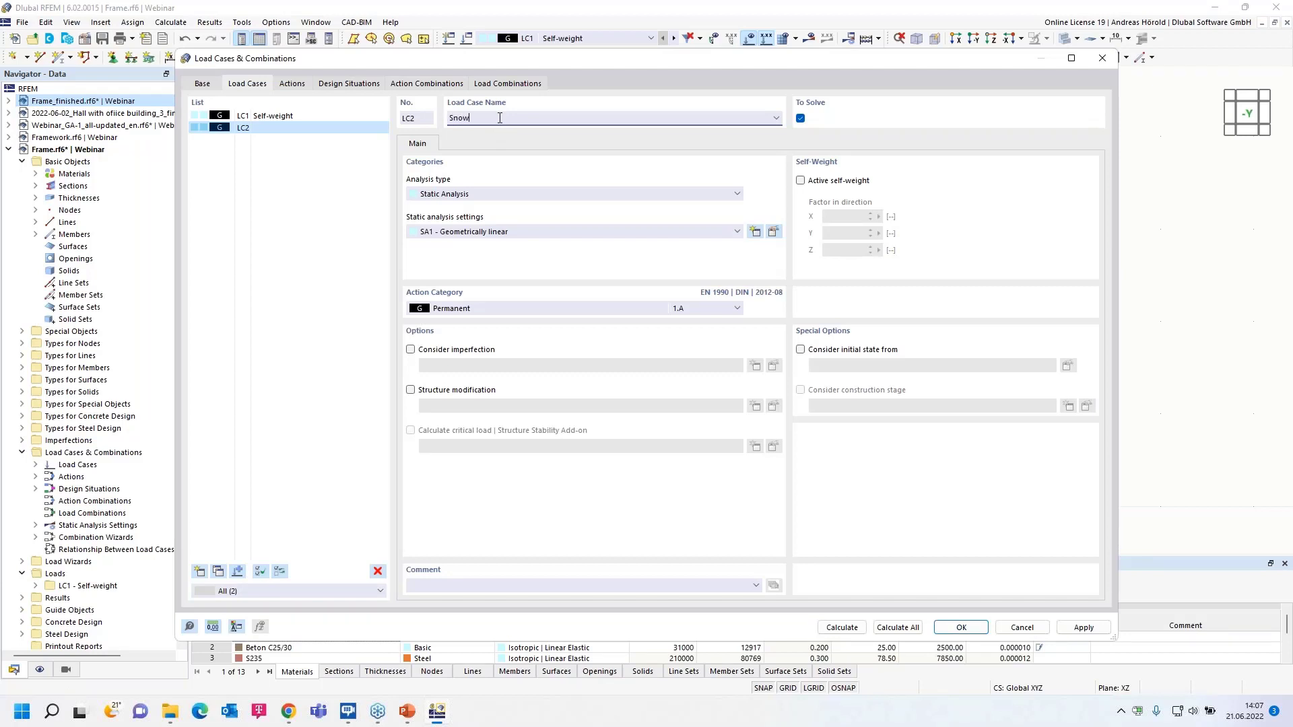
click(523, 307)
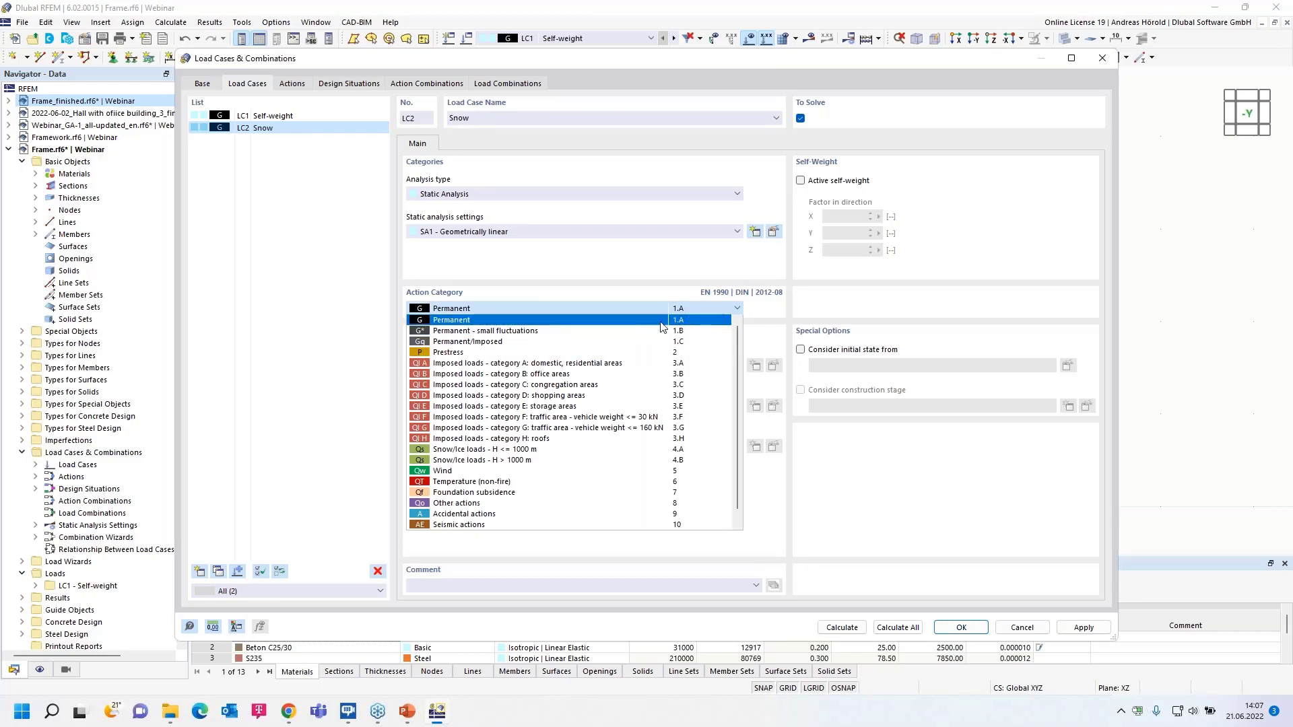
click(555, 449)
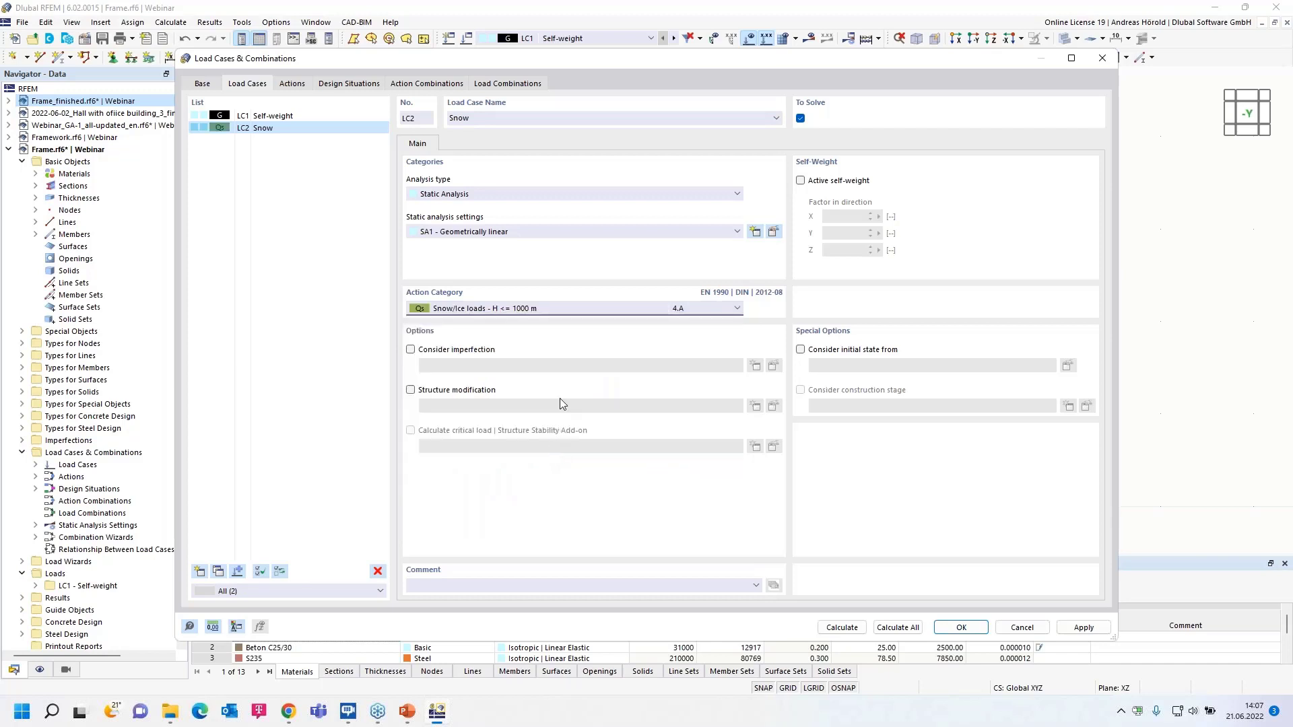
click(960, 628)
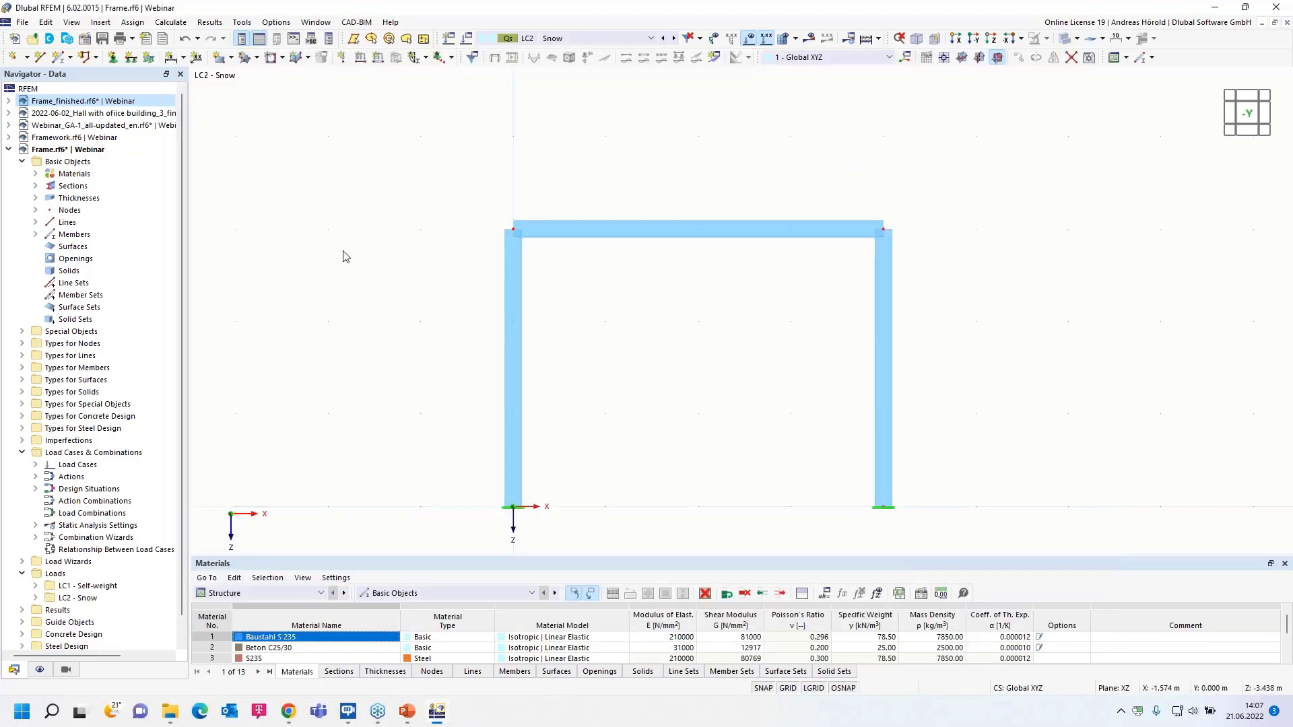
- Apply a uniform member load of 3 kN/m in global Z to the horizontal beam in load case LC2 Snow
click(378, 57)
click(543, 222)
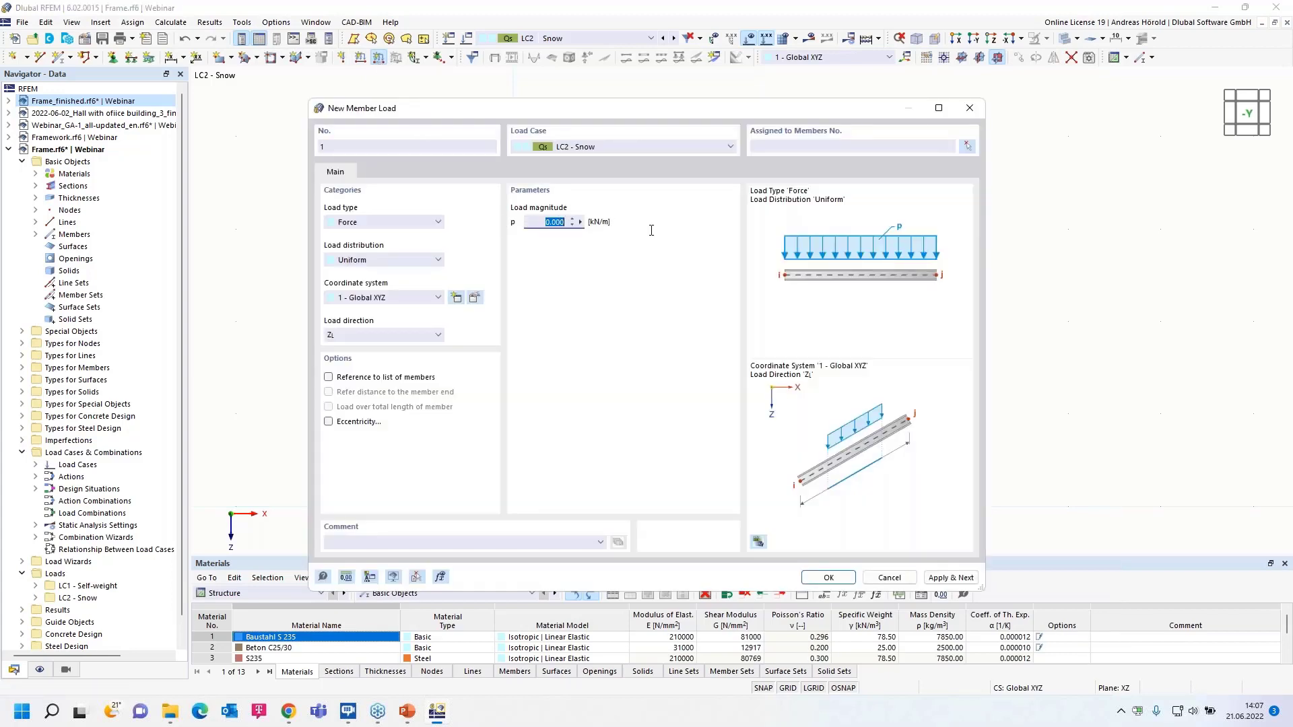
text(3)
click(829, 578)
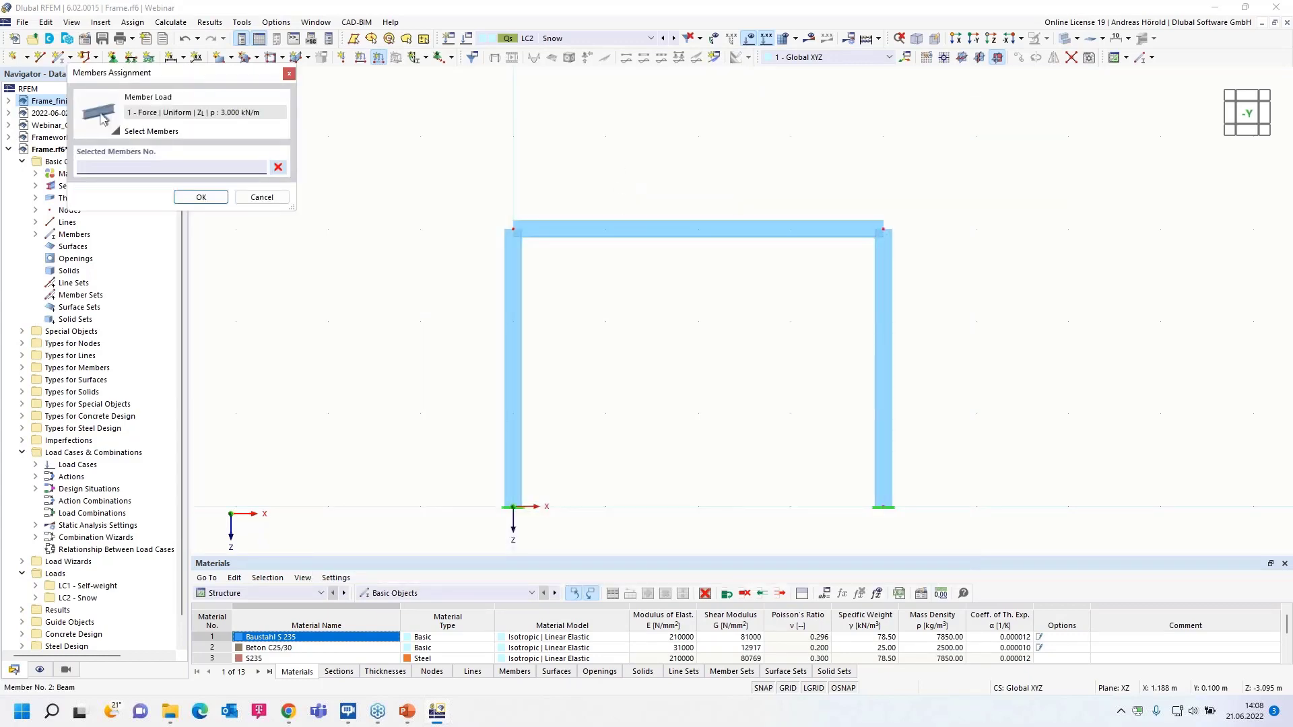
click(631, 234)
click(201, 197)
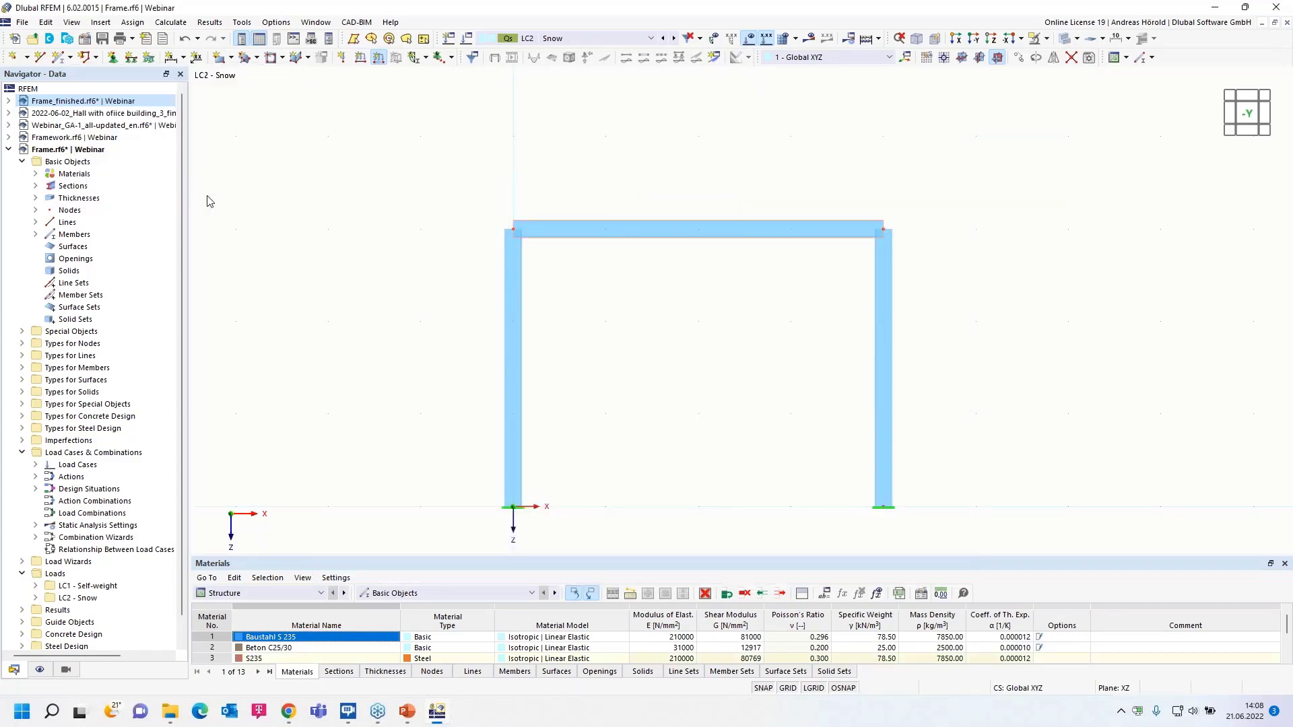
- Create load case LC3 named Wind +x with the action category Wind
click(450, 39)
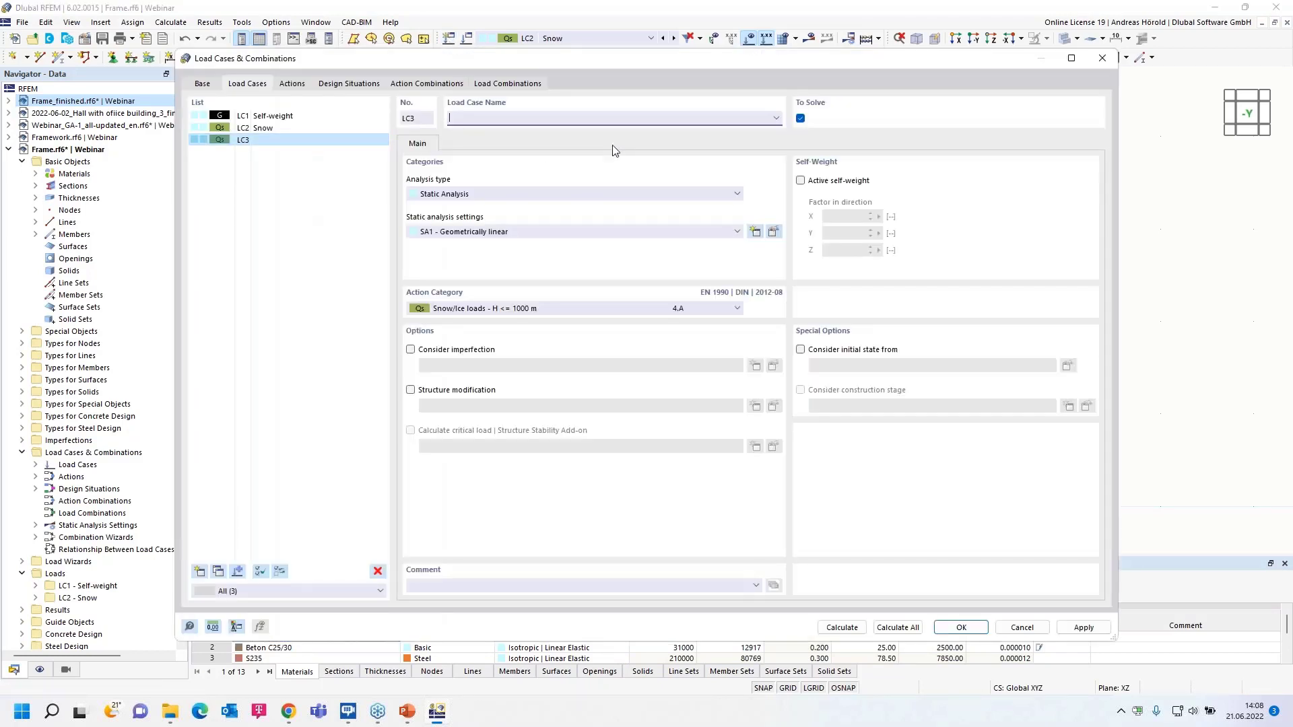
text(Wind +x)
click(563, 310)
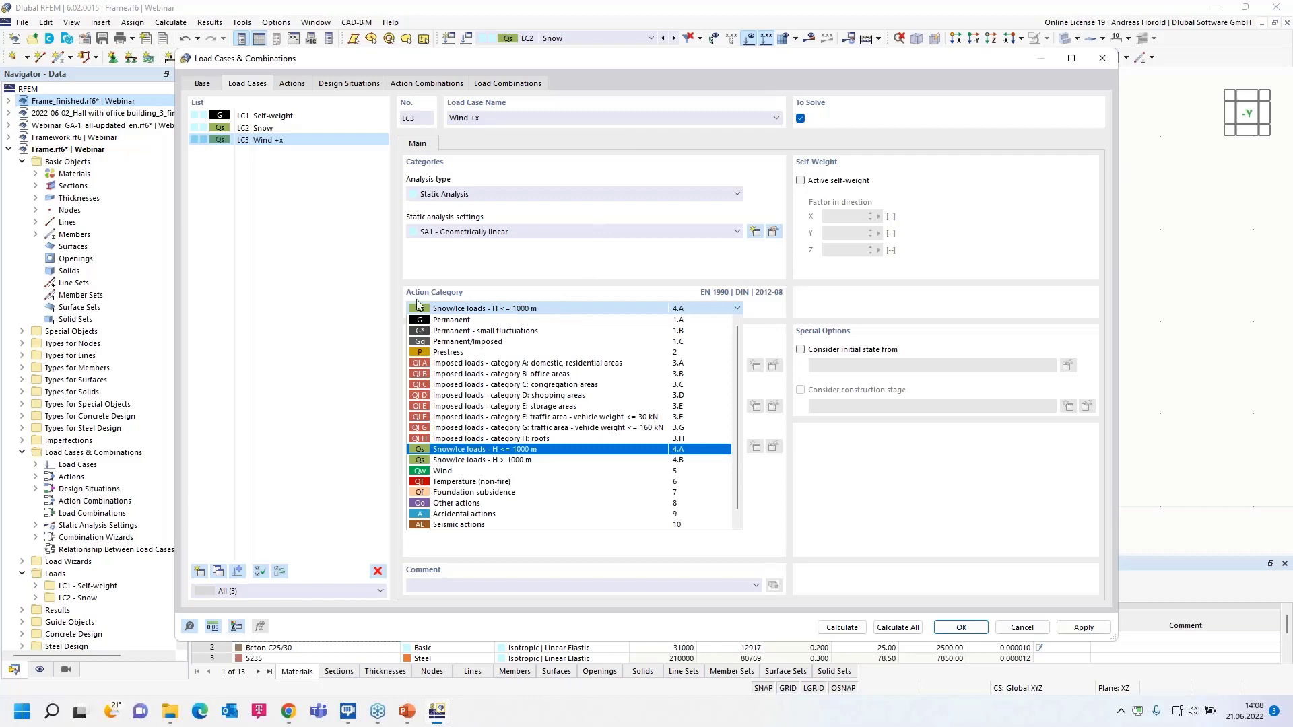
click(497, 472)
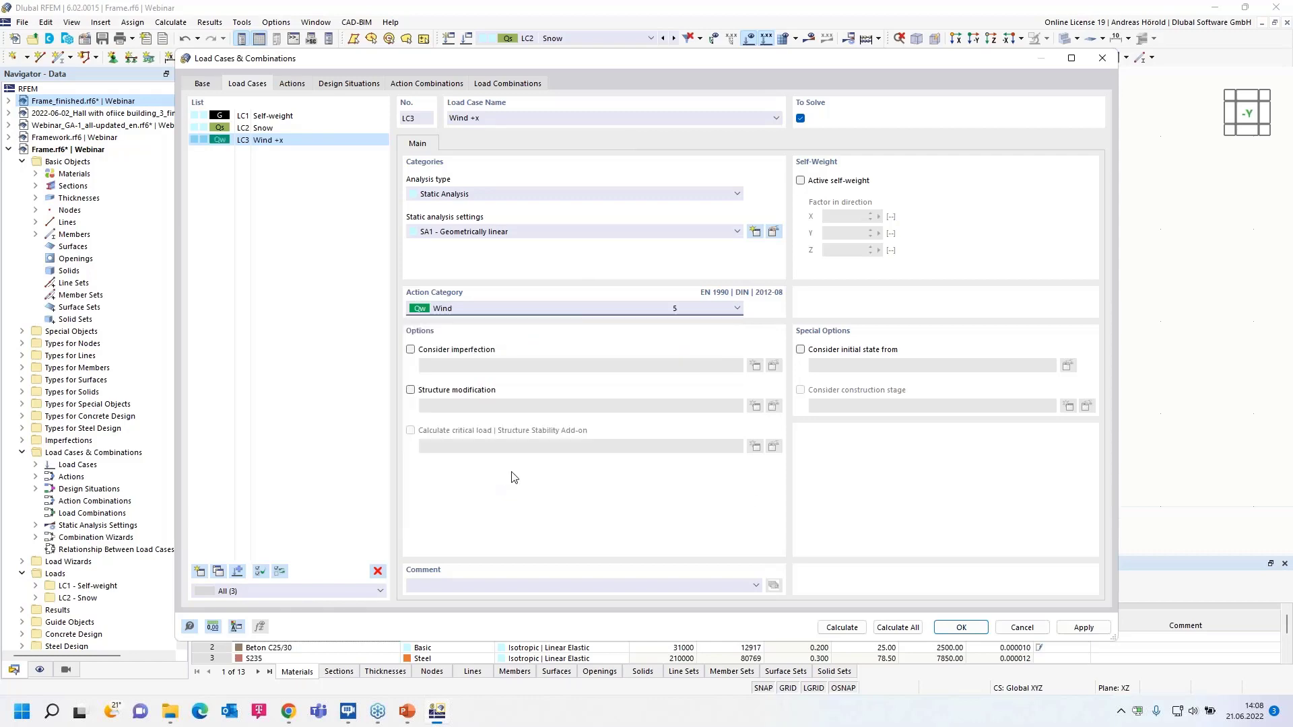
click(953, 628)
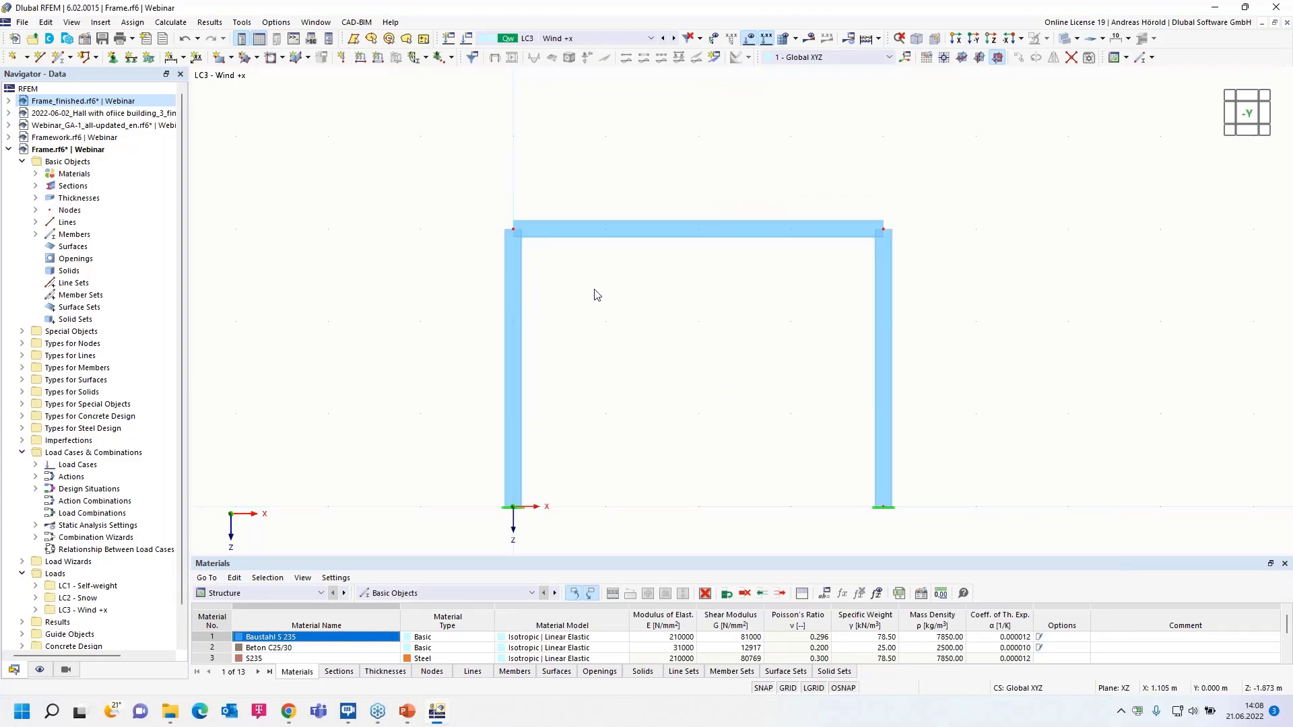
- Apply a uniform 2 kN/m member load, Global in X on true length, to the column at the origin in LC3
click(379, 60)
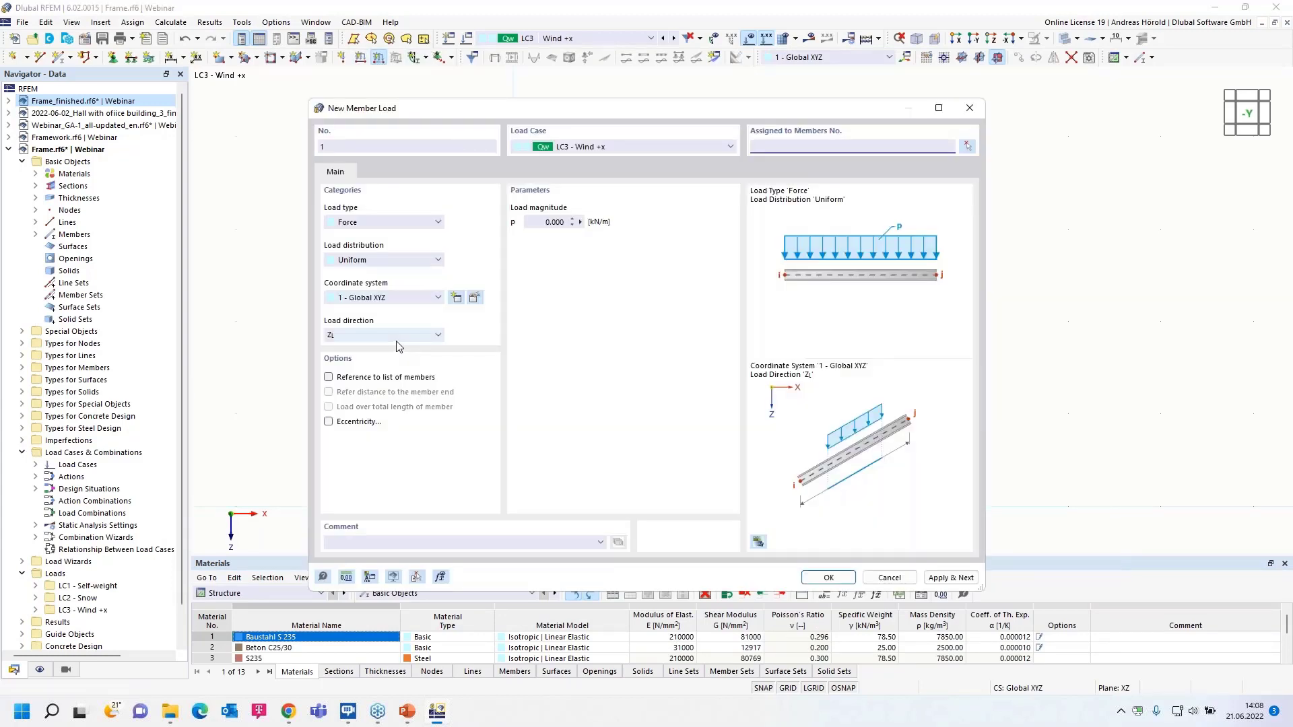
click(399, 334)
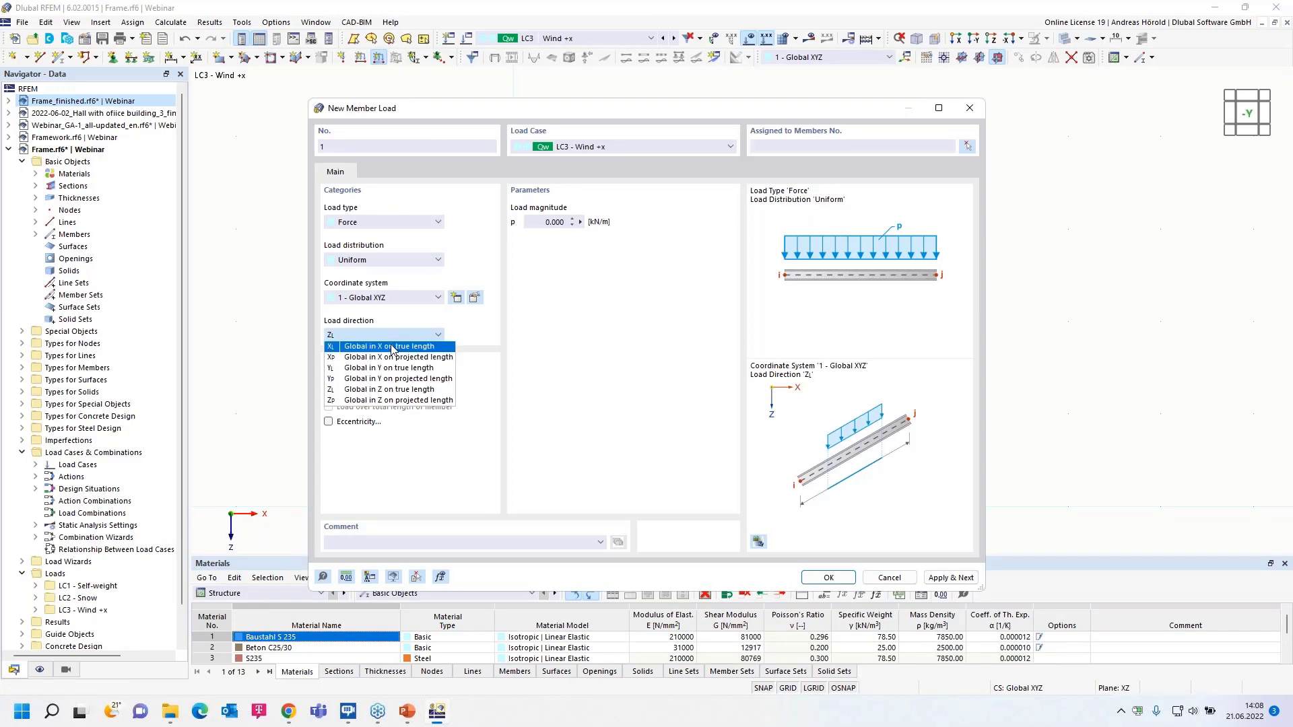
click(393, 347)
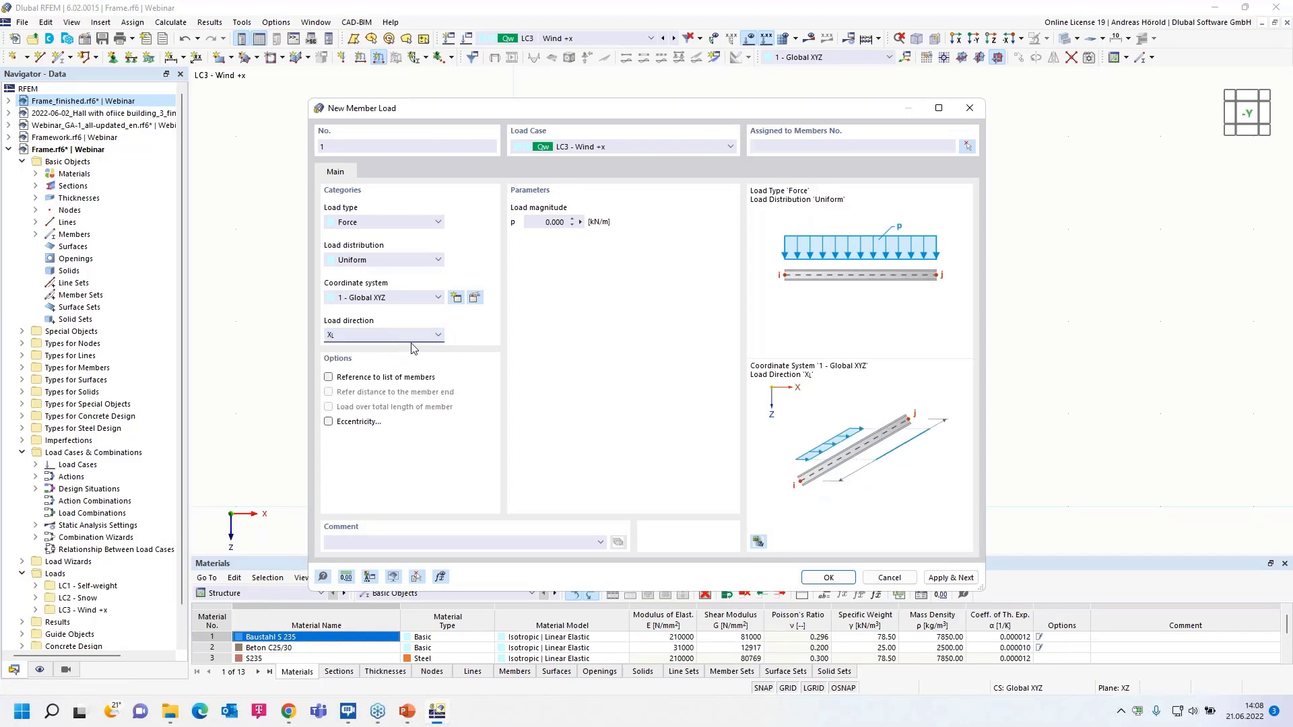
click(549, 222)
text(2)
click(828, 578)
click(513, 345)
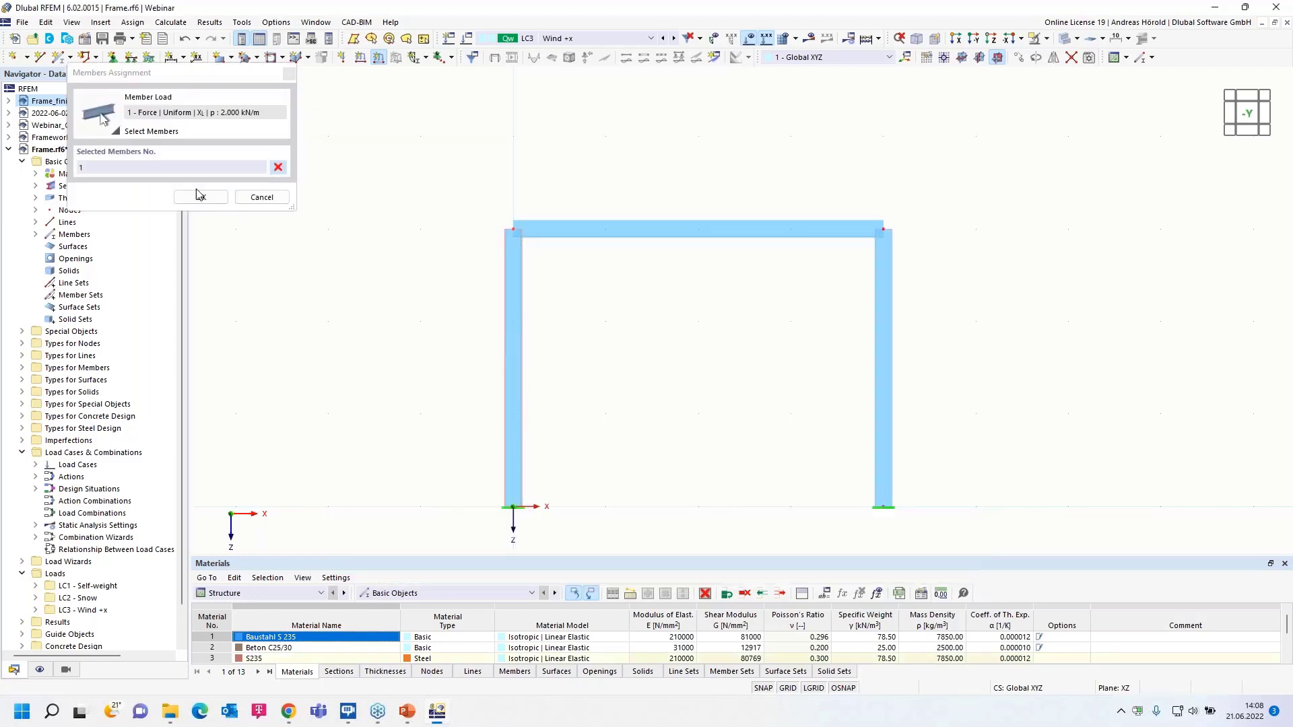
click(201, 197)
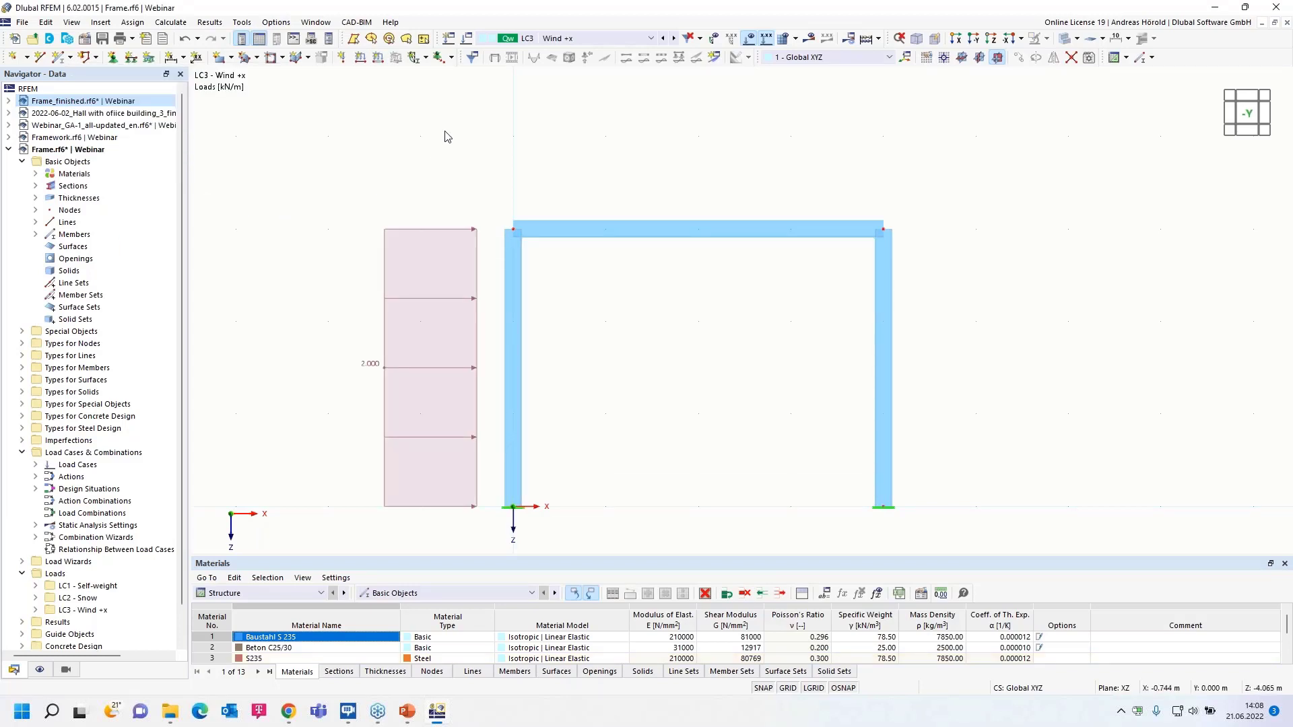
- Add a second uniform load of 1 kN/m, Global in X on true length, to the column at X = 4 m in LC3
key(Return)
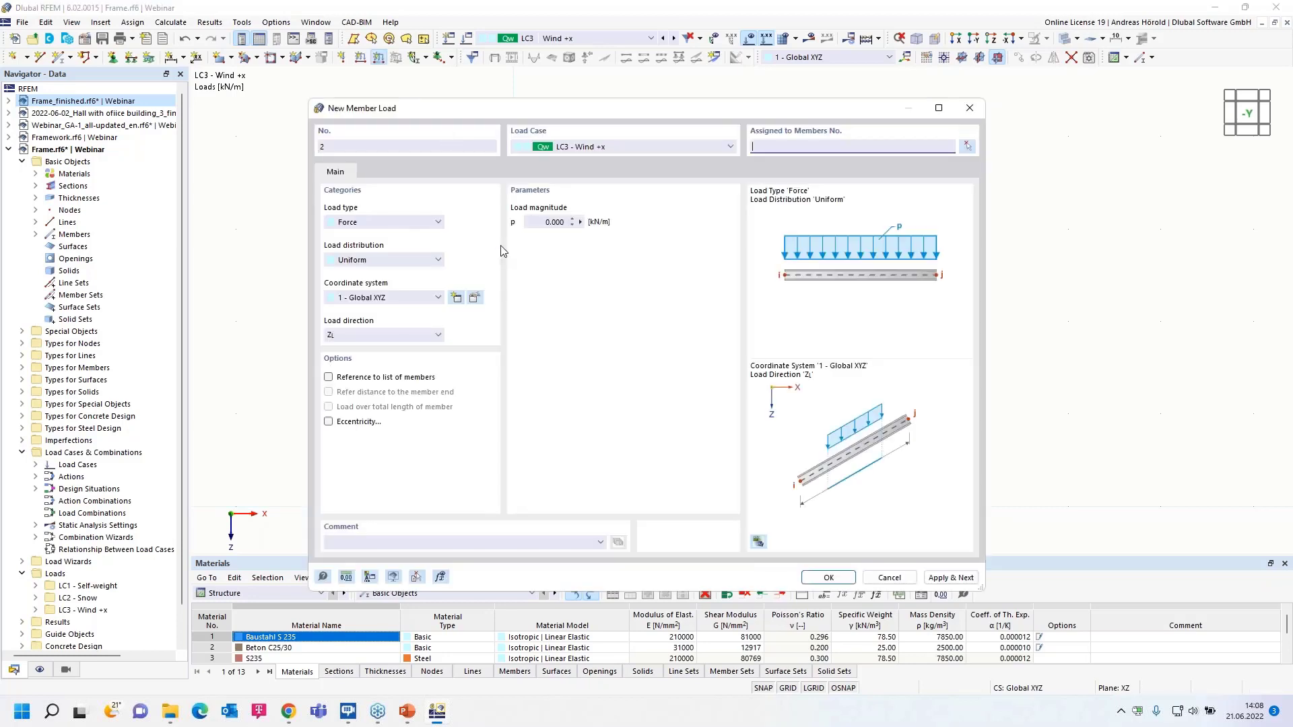
click(348, 335)
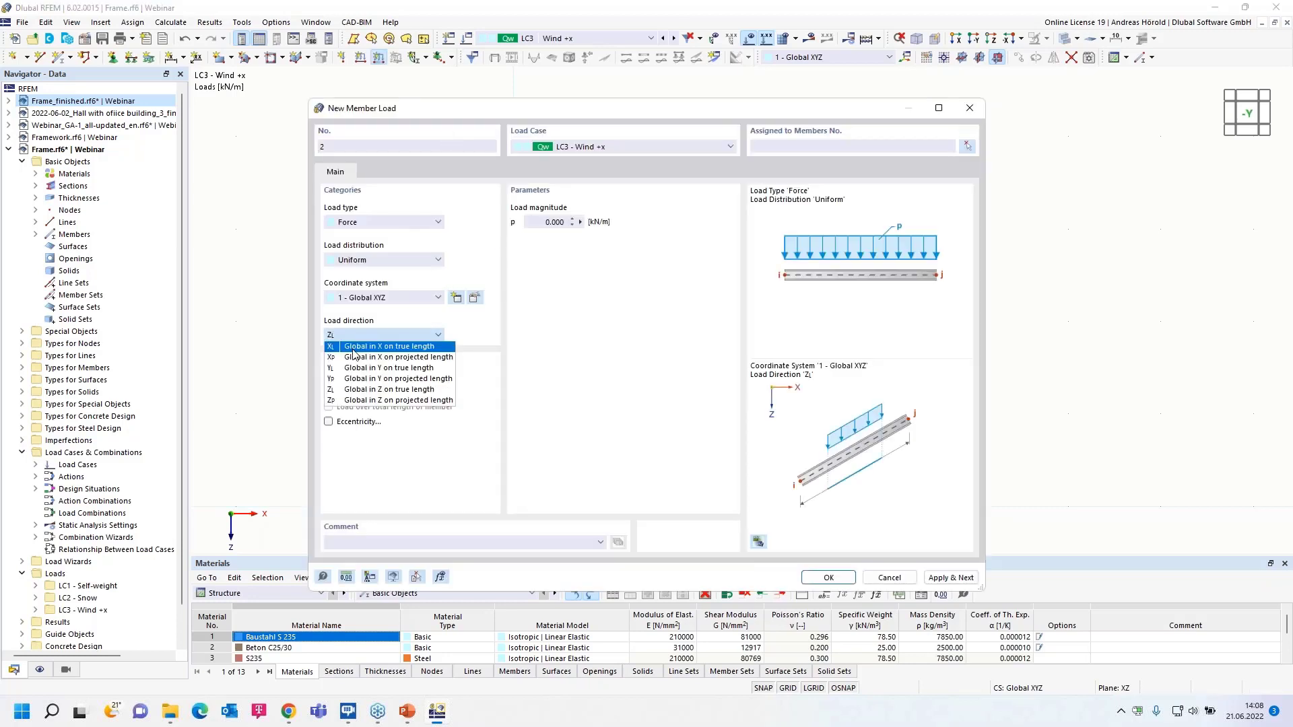
click(351, 347)
click(529, 222)
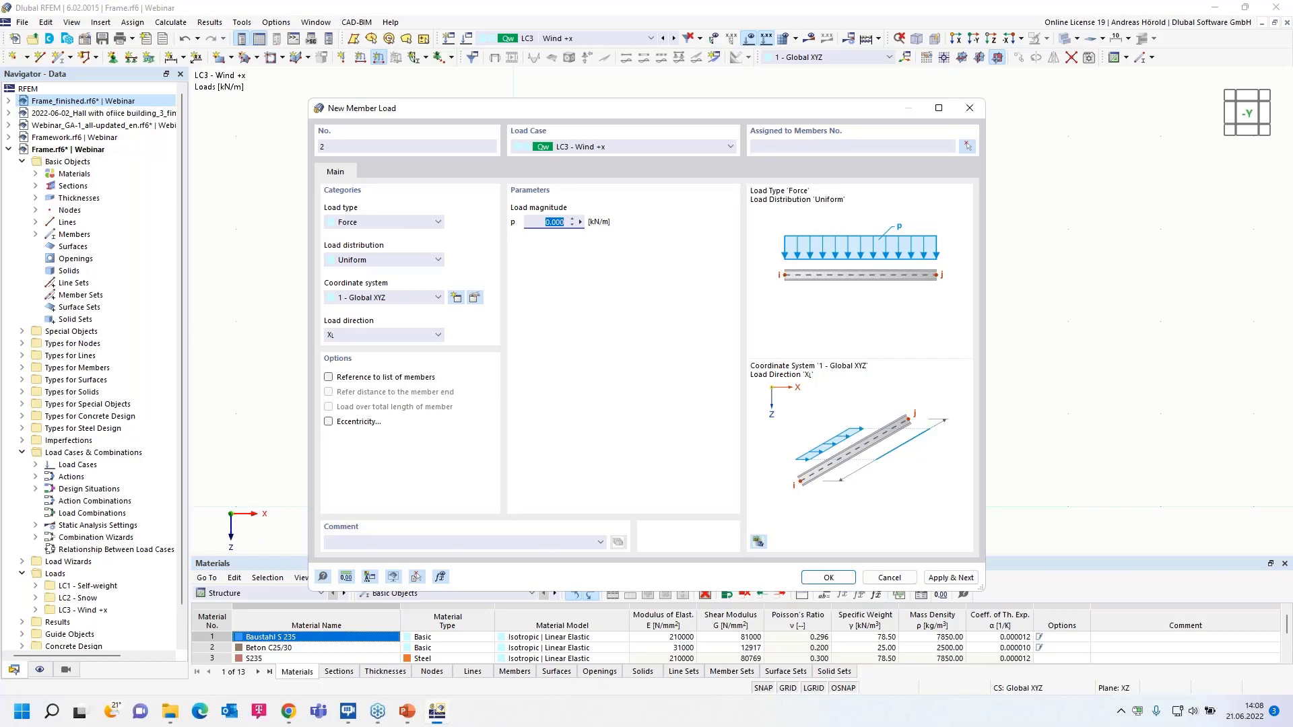
text(1)
click(826, 578)
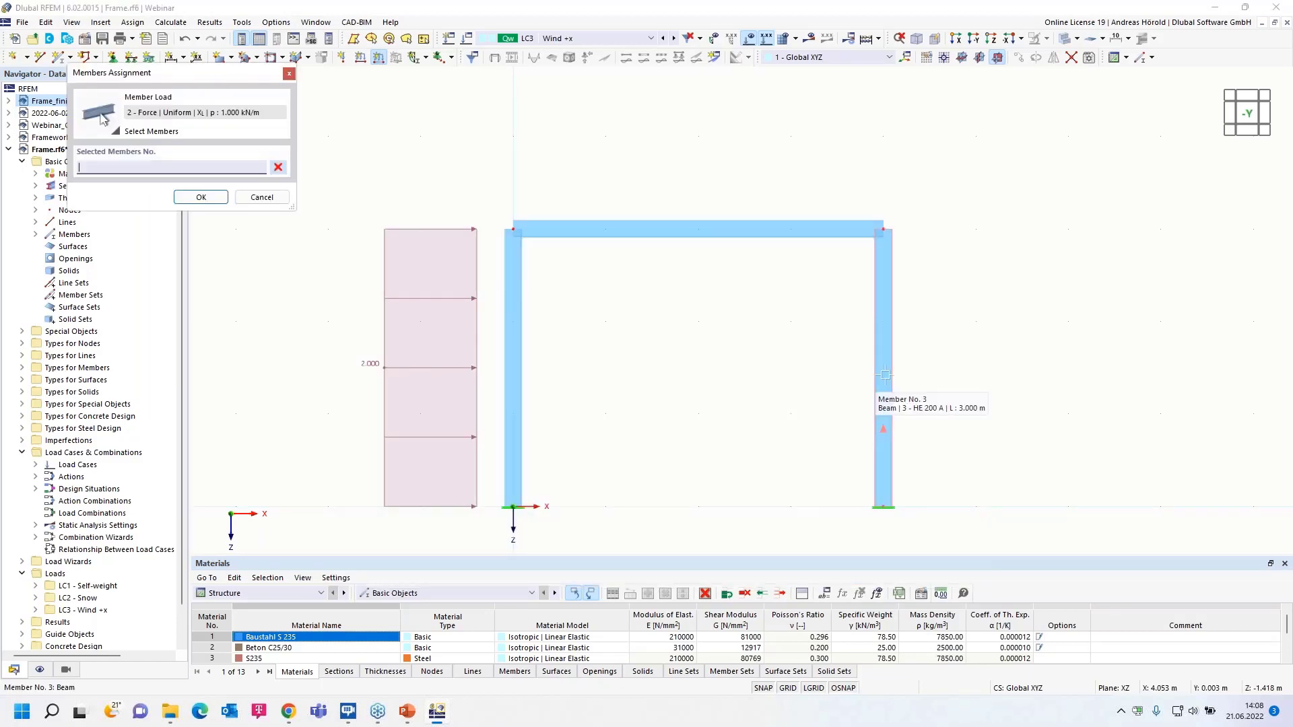
click(883, 398)
click(200, 198)
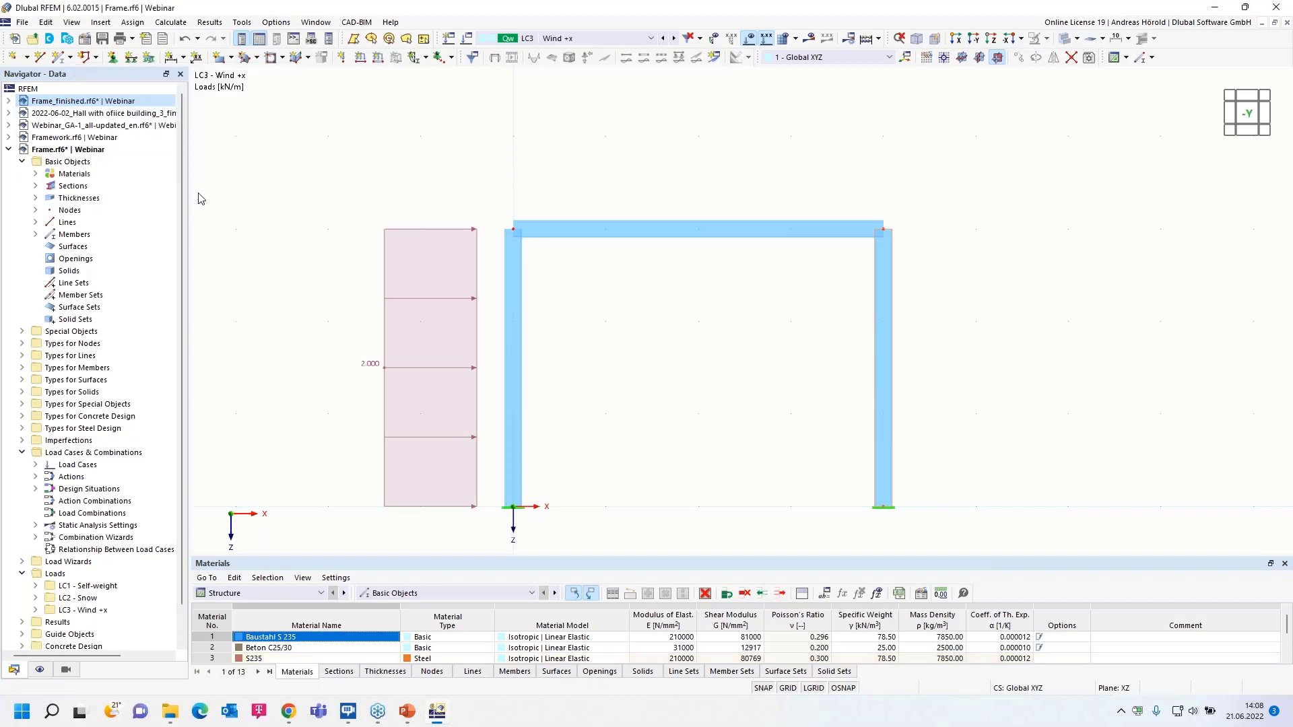
- Copy load case LC3 as LC4 and name it "Wind +x, with wind suction"
middle_drag(615, 191, 571, 136)
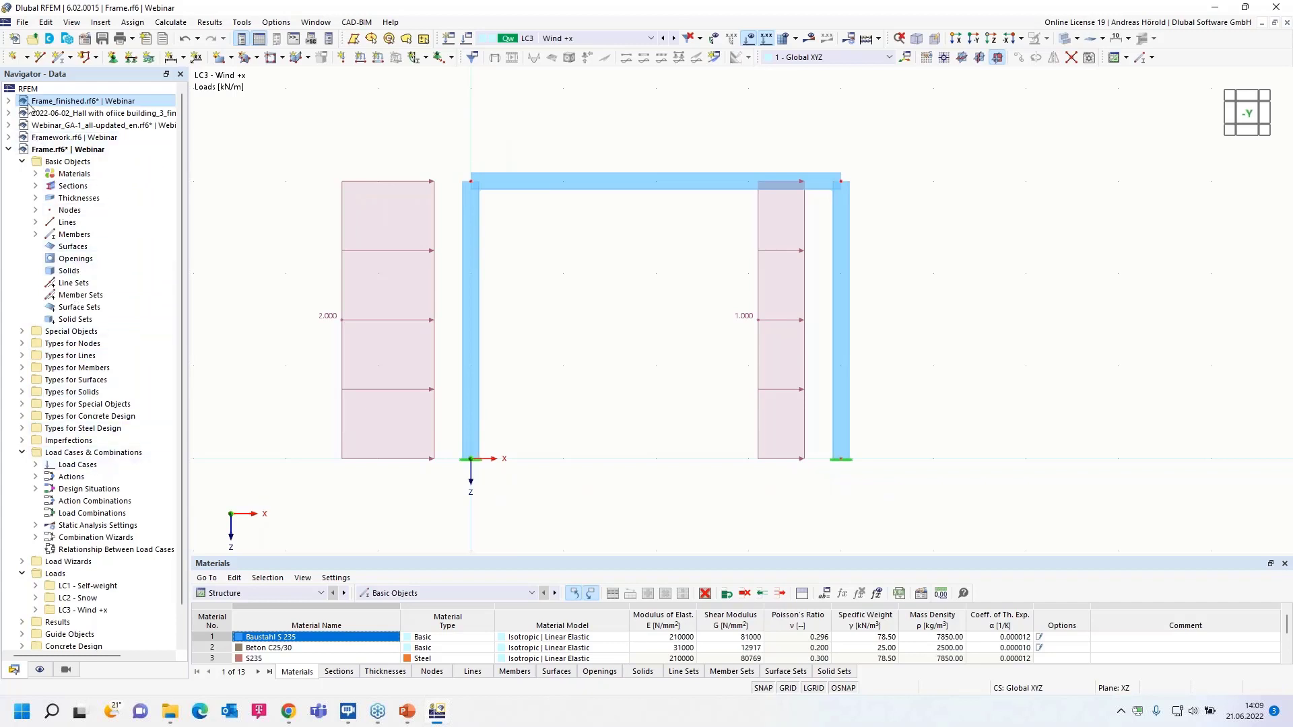
right_click(79, 458)
click(163, 467)
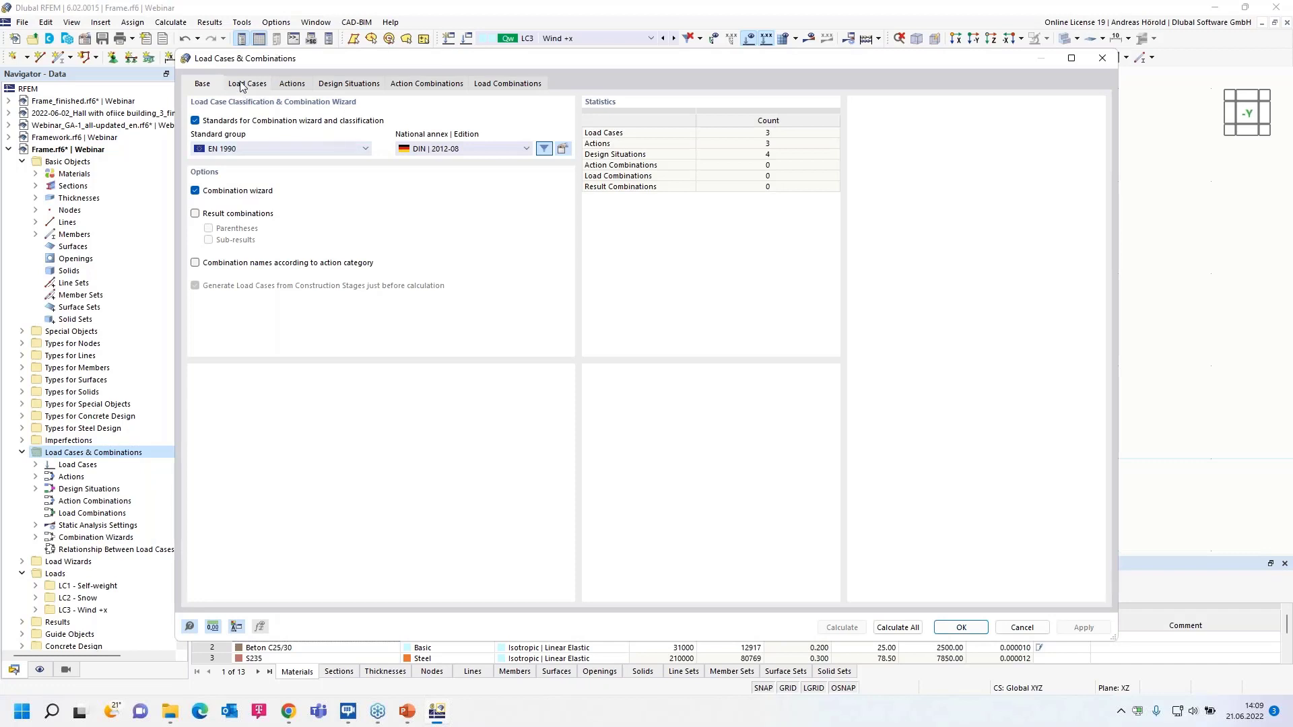
click(243, 86)
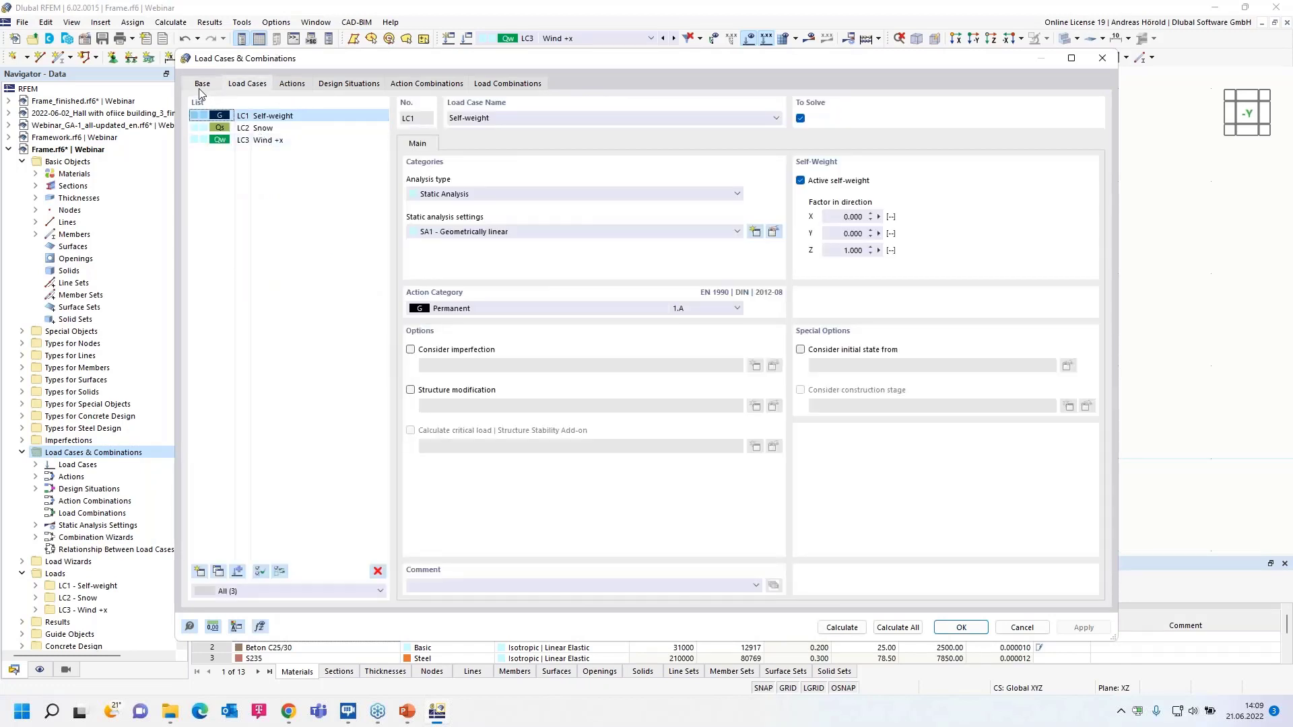
click(202, 84)
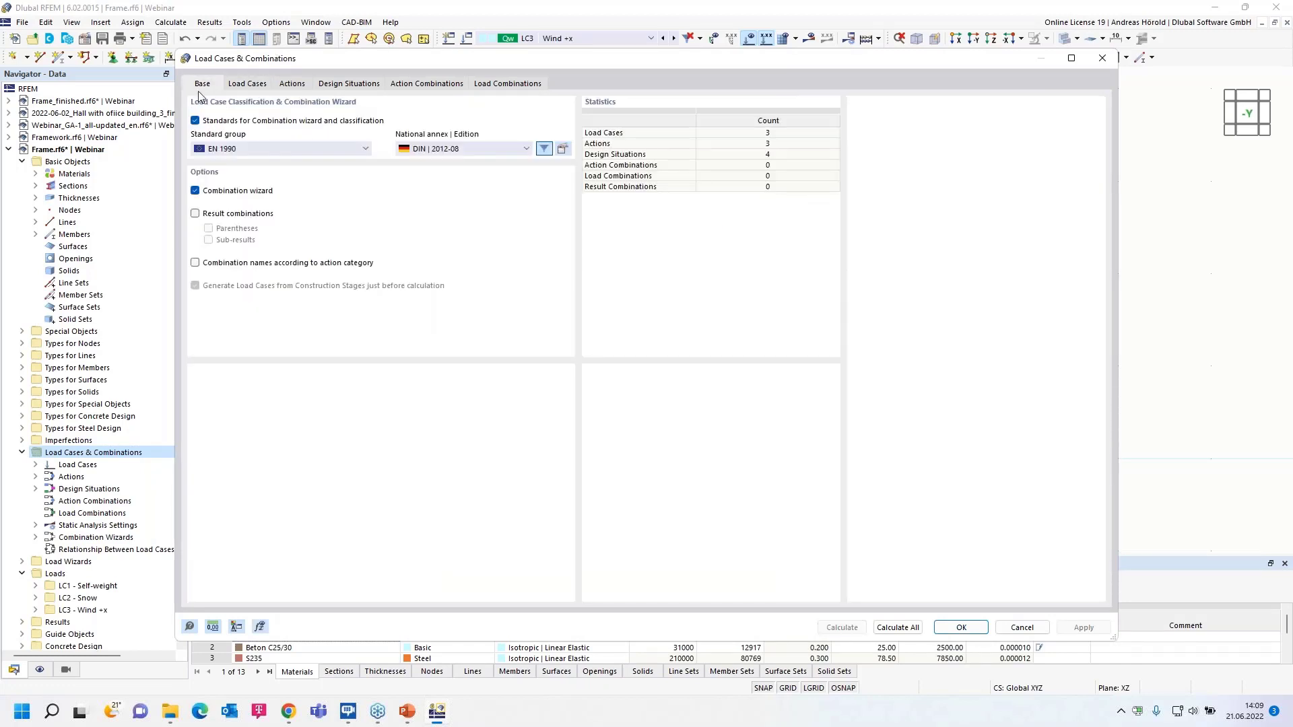
click(249, 86)
click(268, 144)
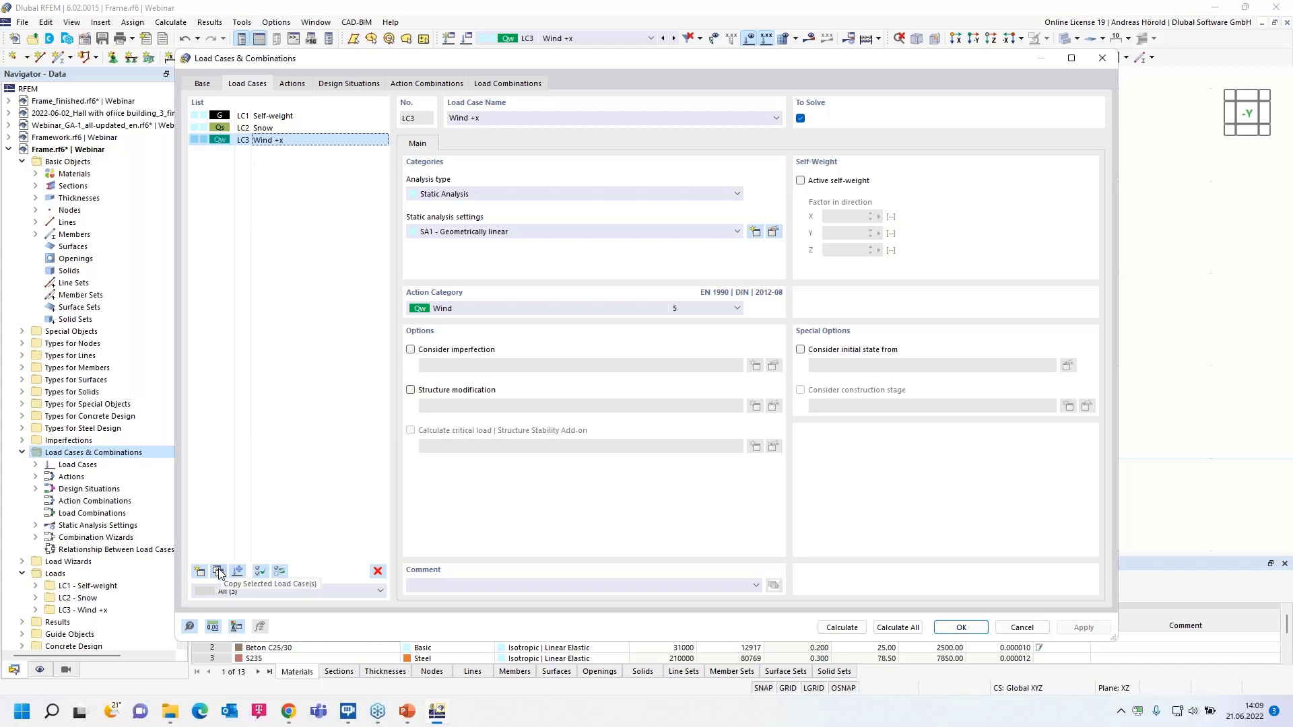
click(219, 572)
click(498, 118)
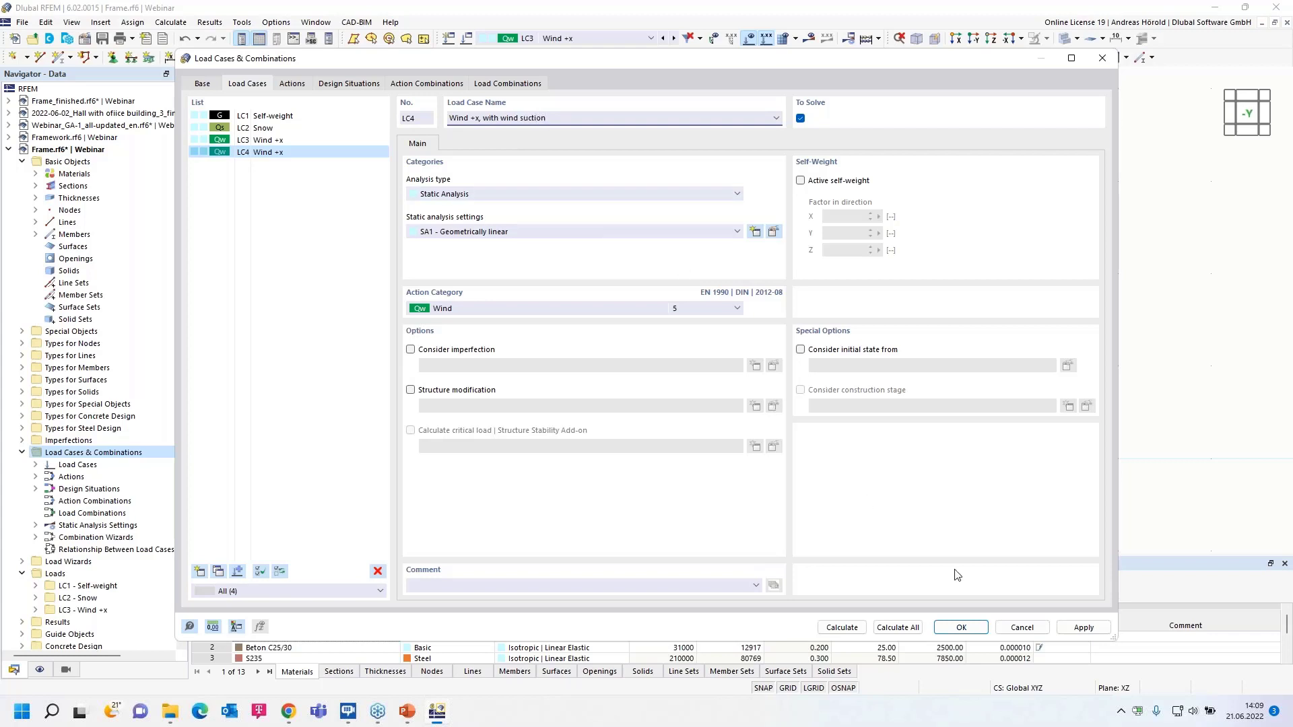
click(962, 627)
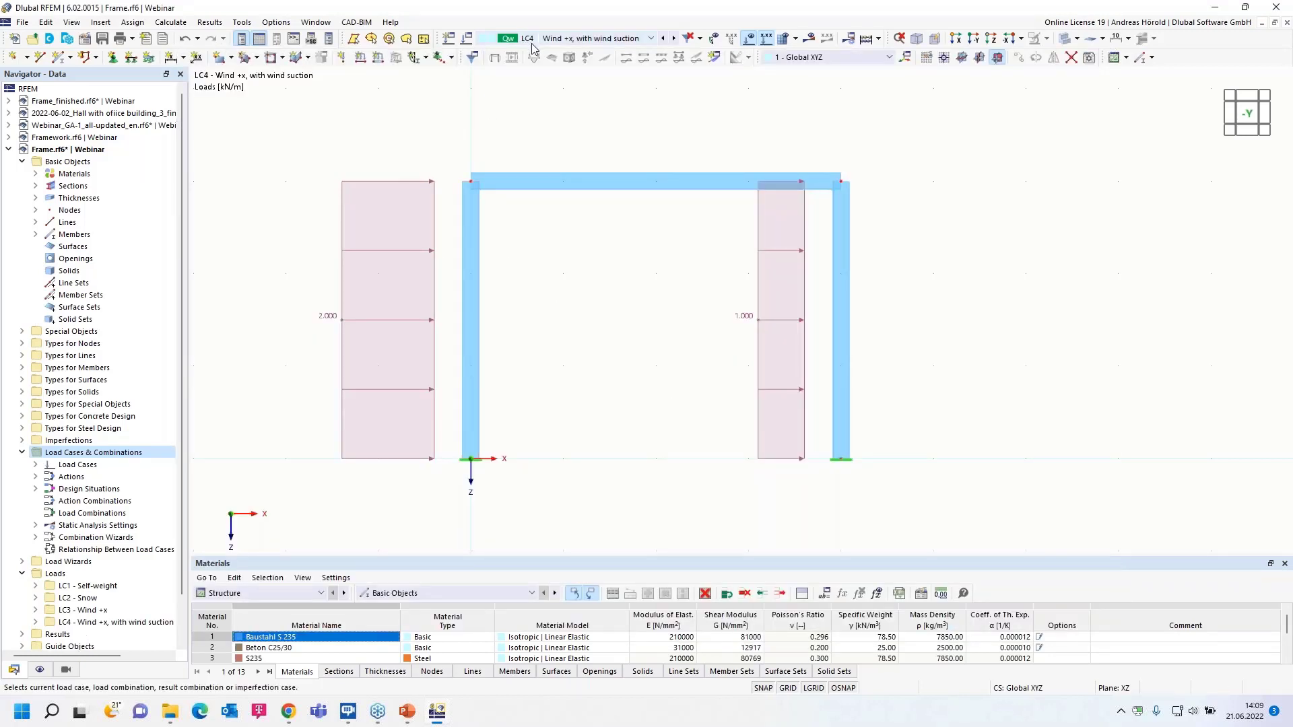
- Apply a uniform member load of -0.5 kN/m in global Z to the horizontal beam in LC4
click(379, 58)
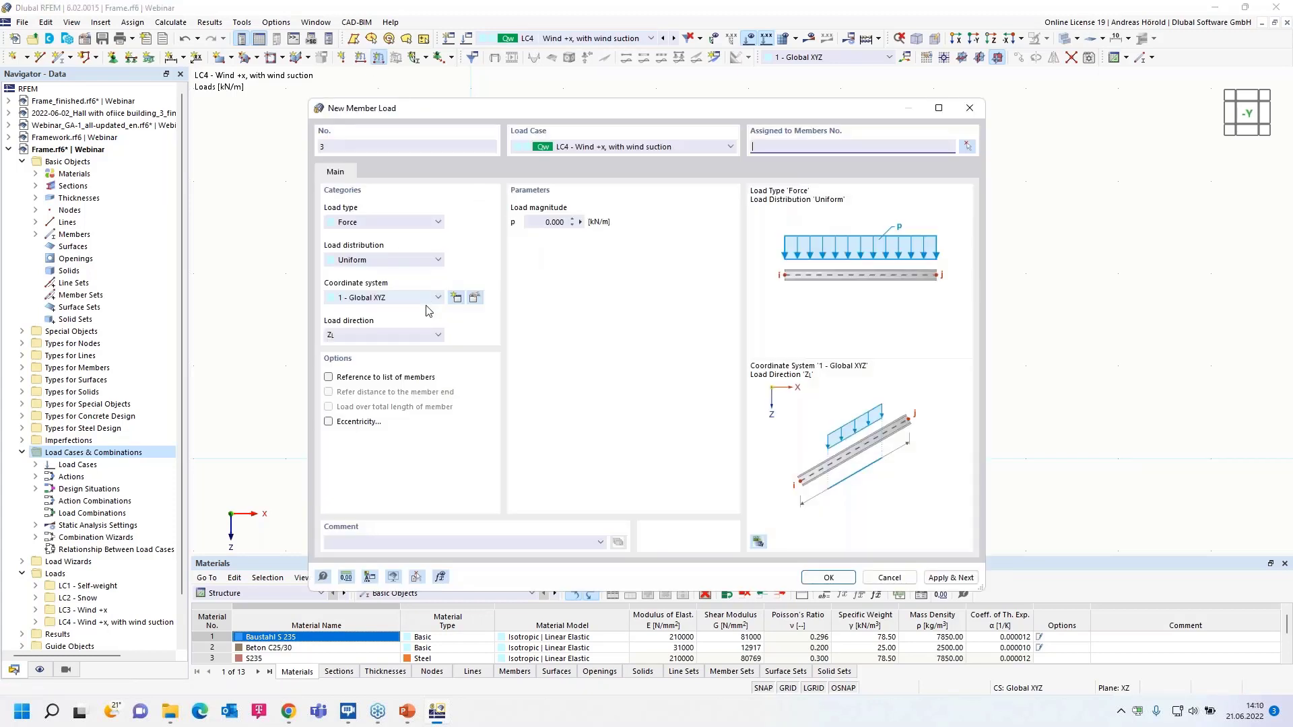
click(541, 224)
key(BackSpace)
click(830, 578)
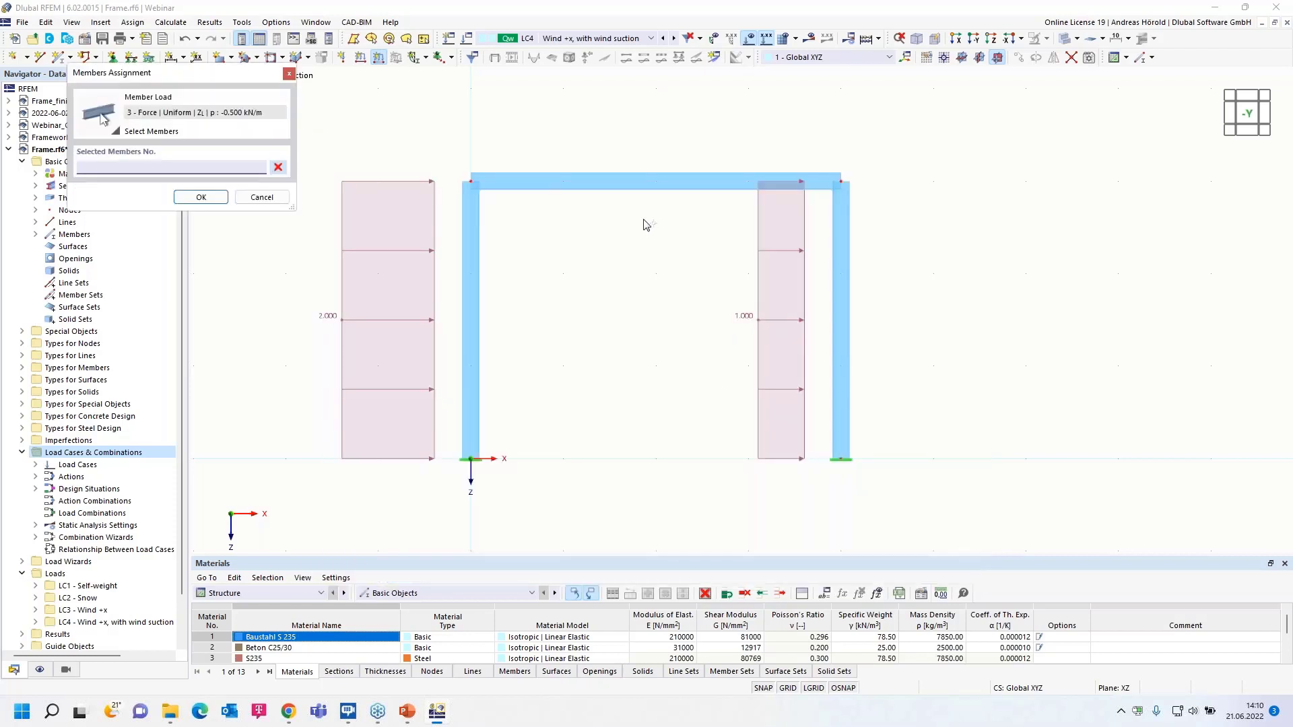
click(508, 186)
click(201, 197)
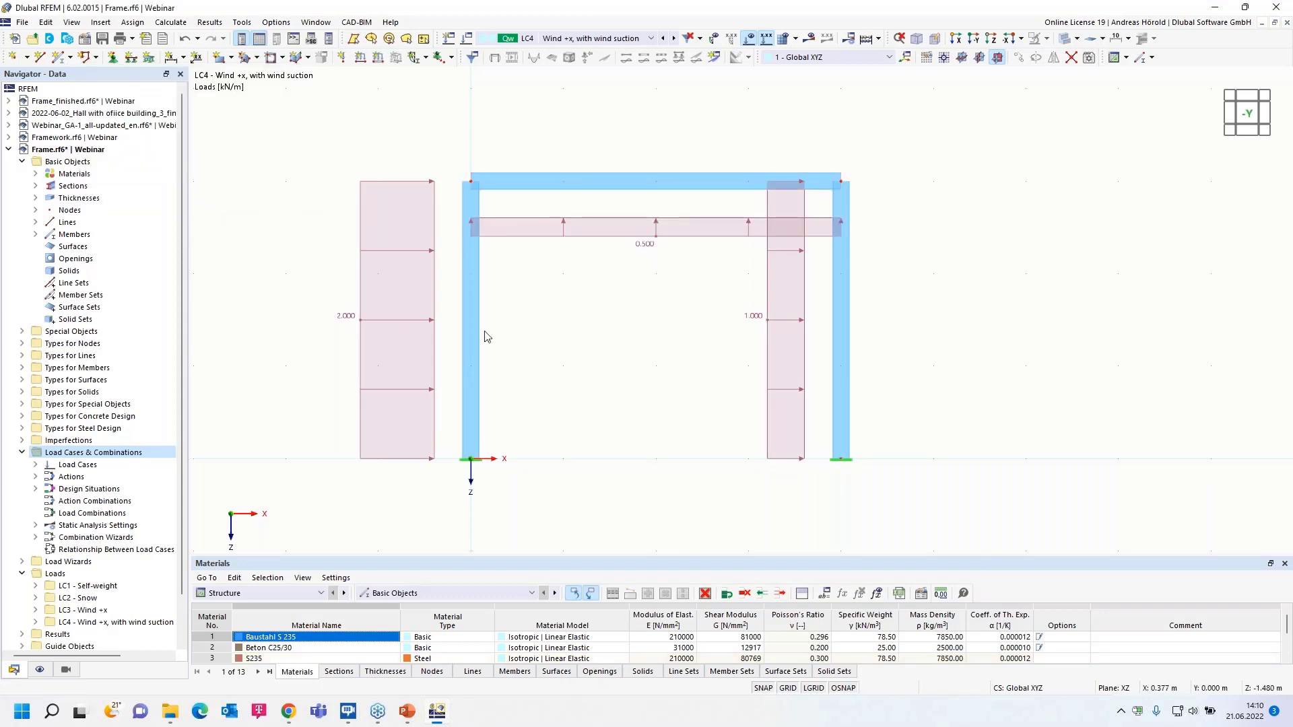
- Copy load case LC3 Wind +x as LC5 and name it "Wind -x"
right_click(130, 453)
click(164, 465)
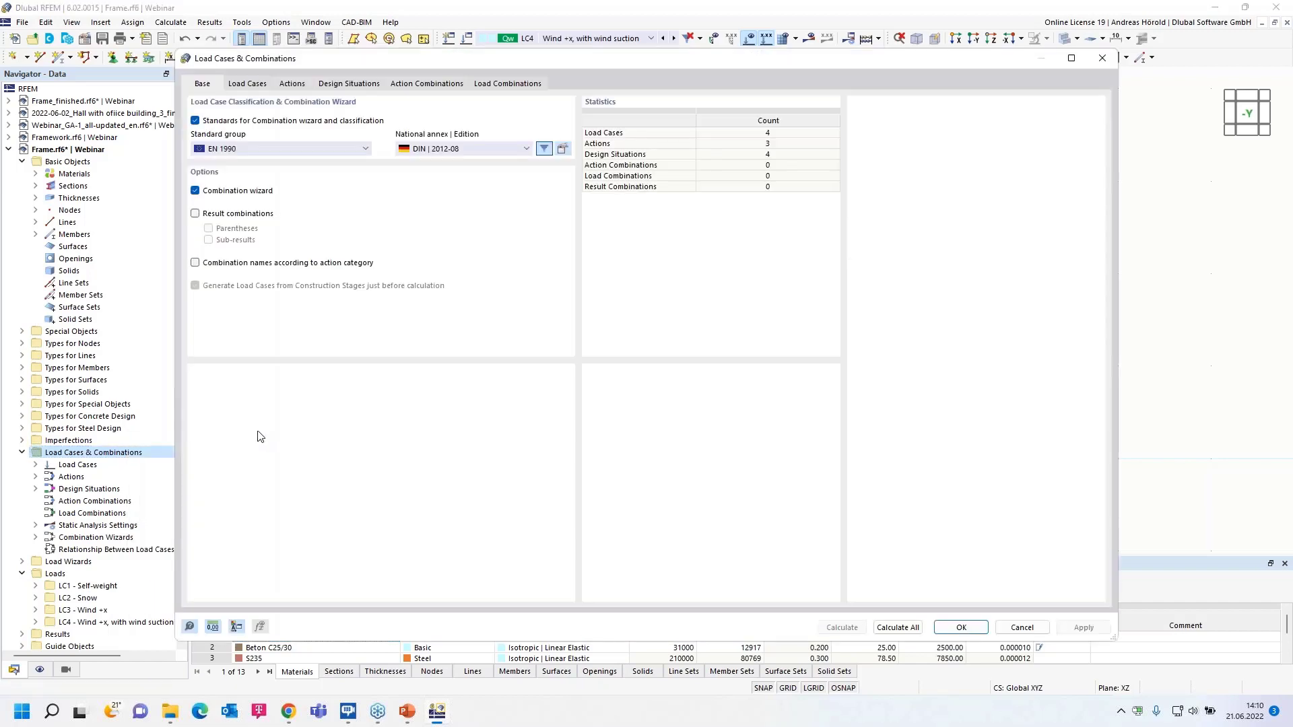
click(245, 85)
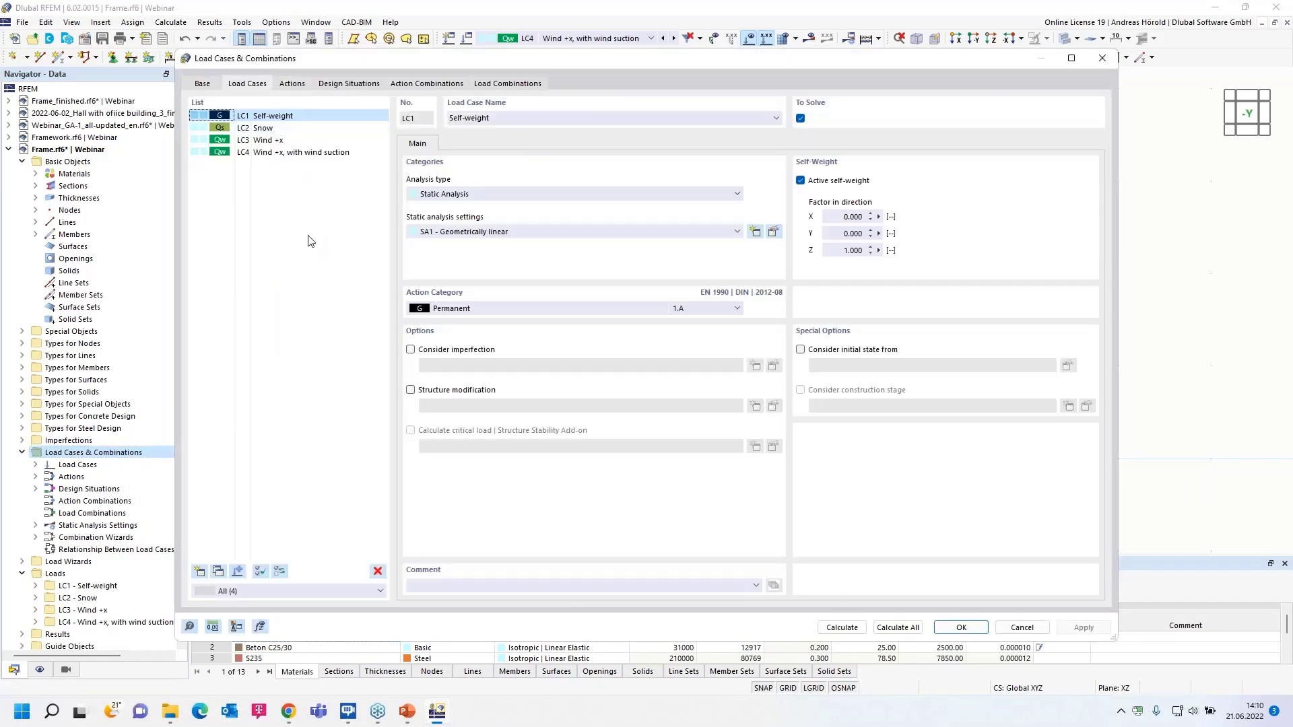
click(270, 142)
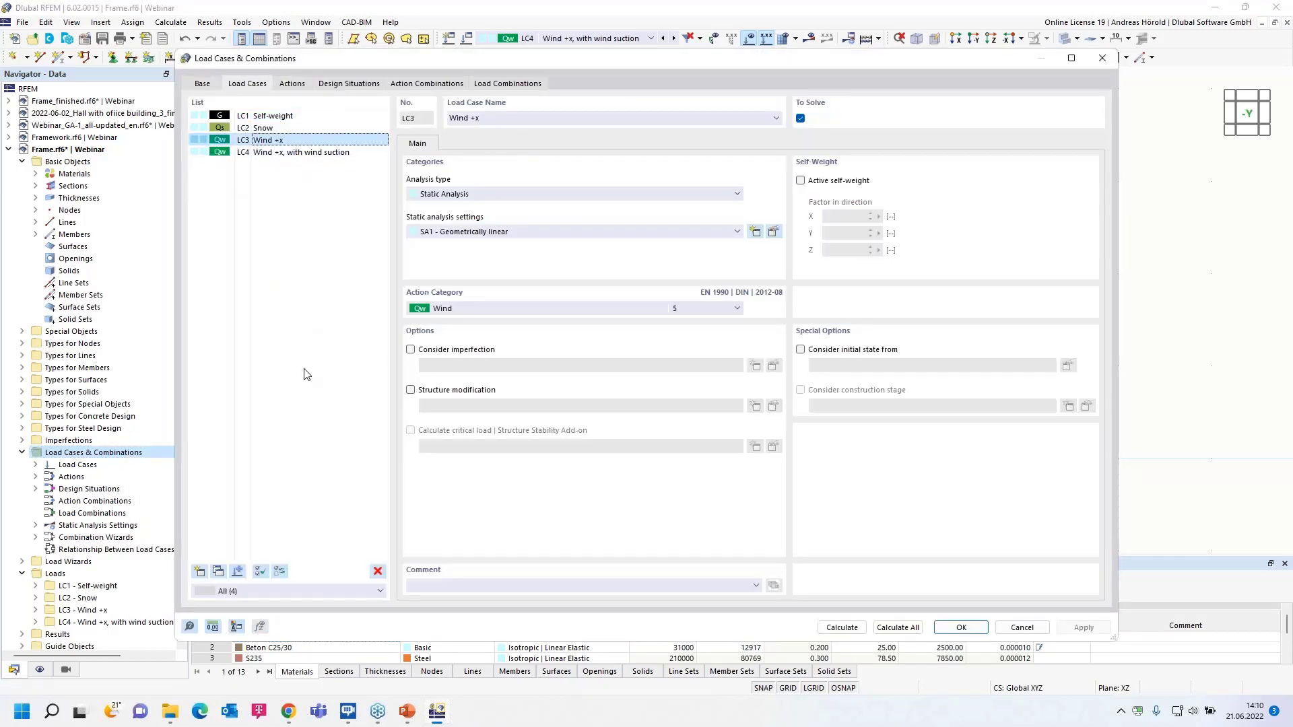
click(219, 572)
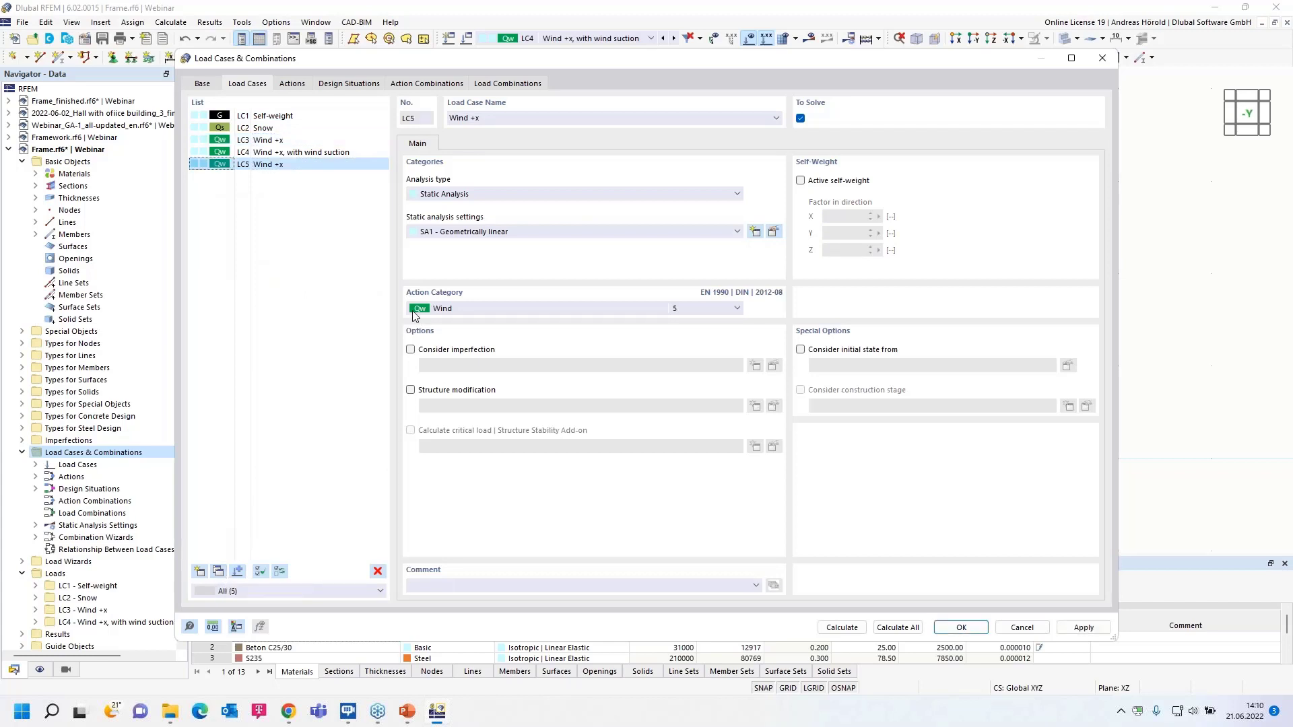
click(474, 119)
key(Delete)
text(-)
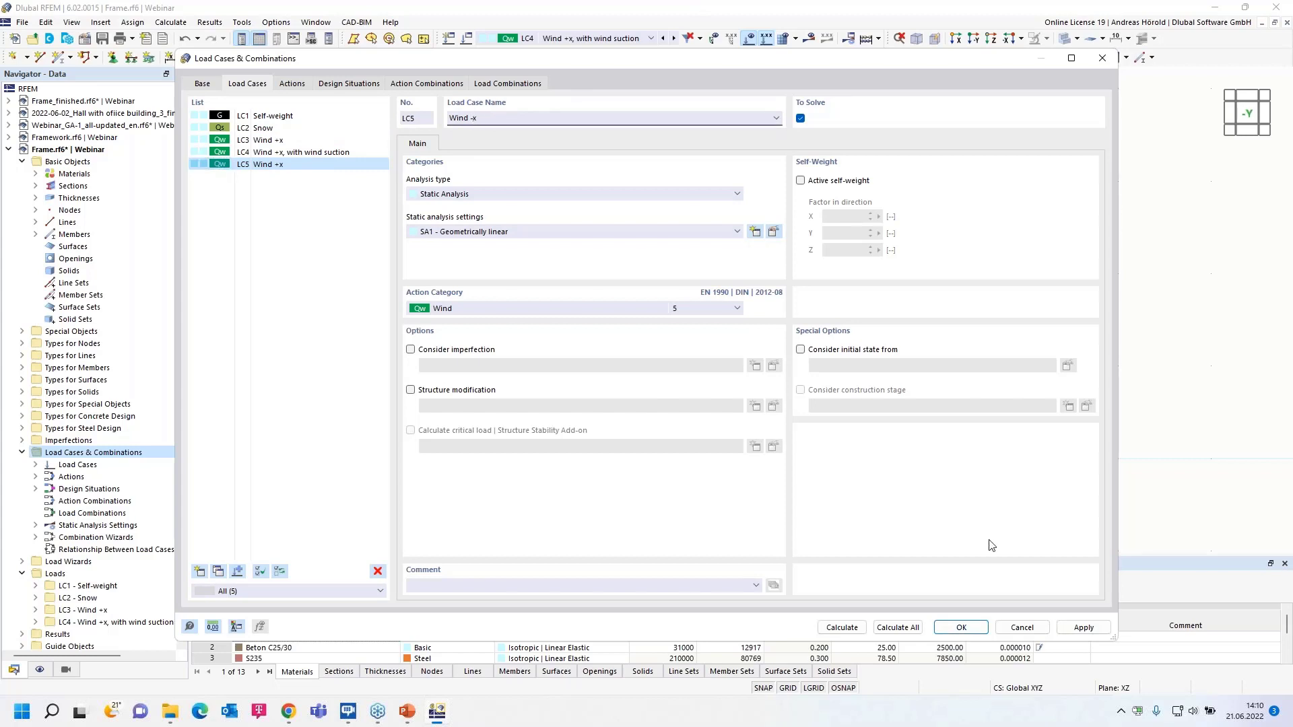
click(962, 628)
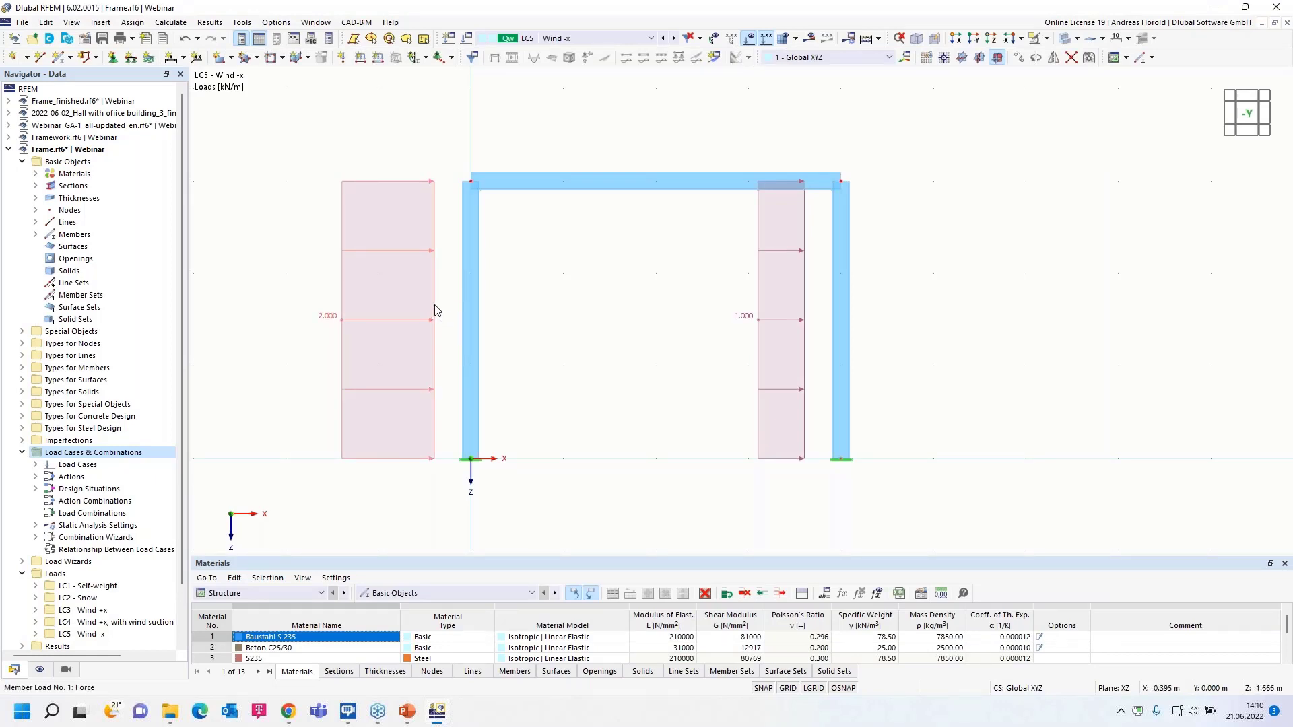
- Set the magnitude of the load on the column at the origin in LC5 to -1 kN/m
double_click(435, 307)
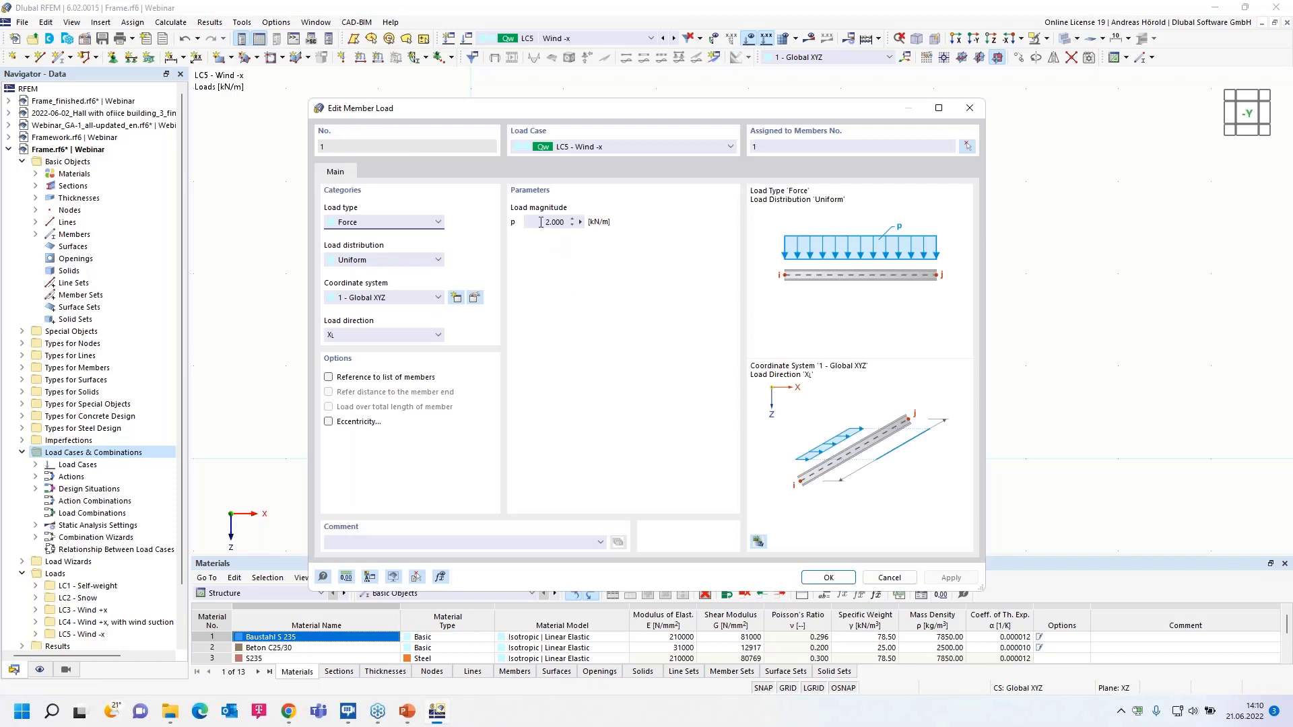
drag(541, 223, 573, 223)
key(BackSpace)
click(828, 577)
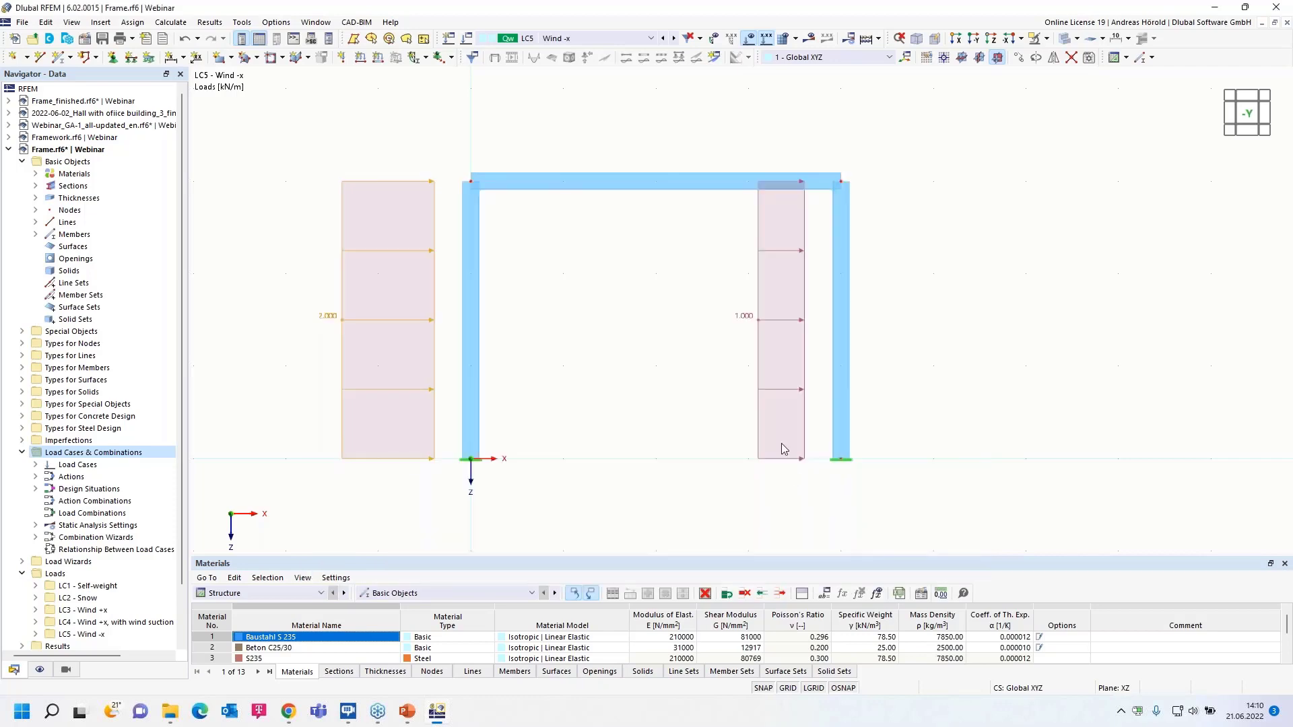
- Set the magnitude of the load on the column at X = 4 m in LC5 to -2 kN/m
double_click(801, 340)
double_click(555, 222)
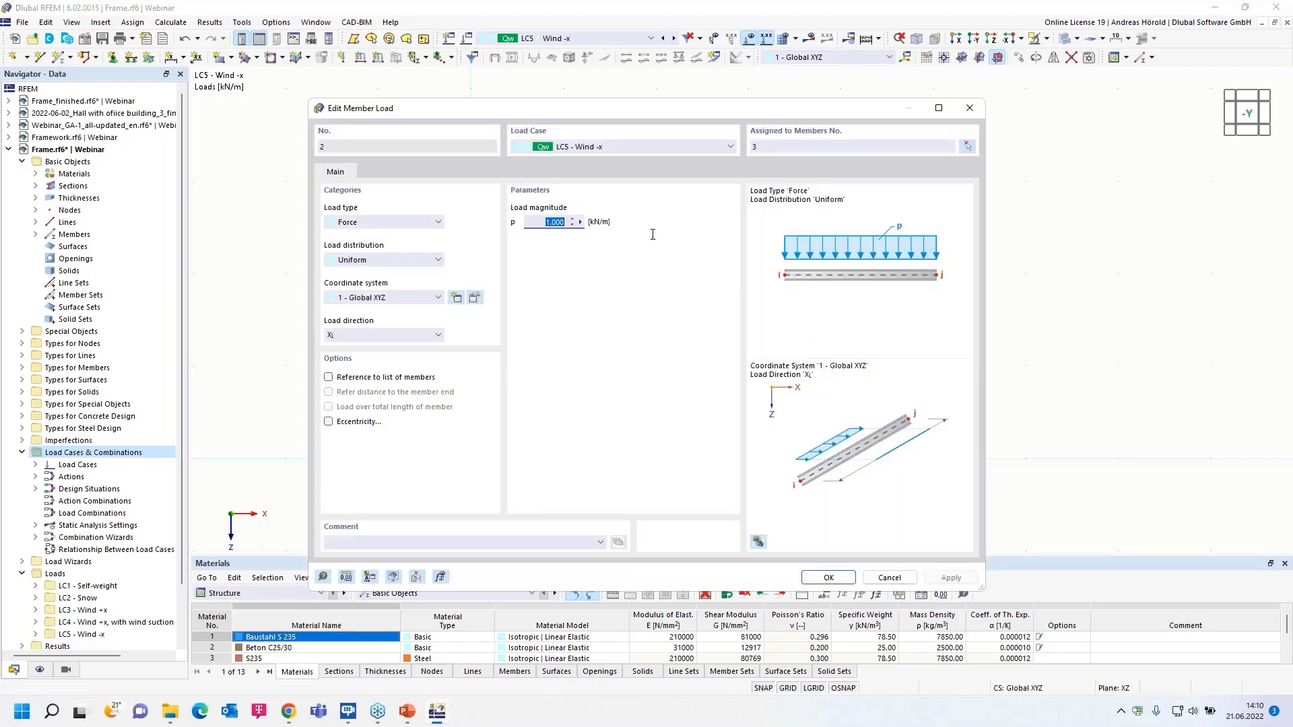
key(BackSpace)
text(-2)
click(829, 578)
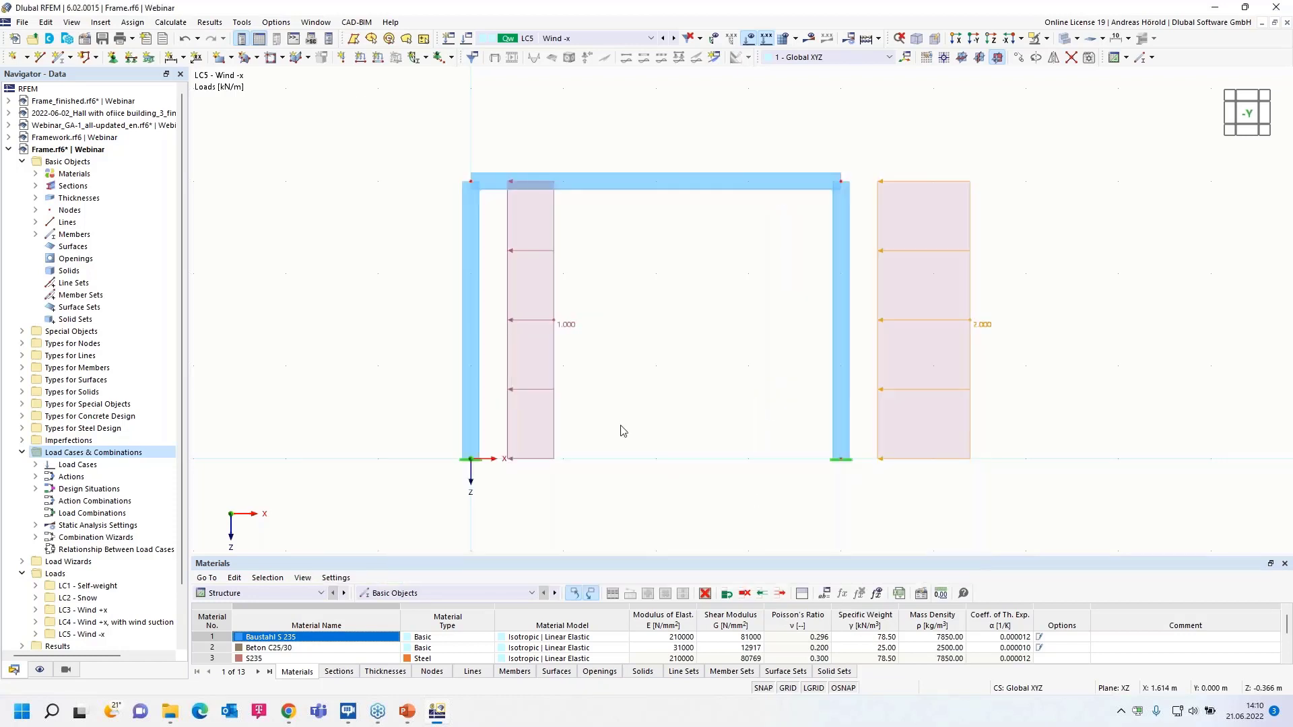
click(619, 429)
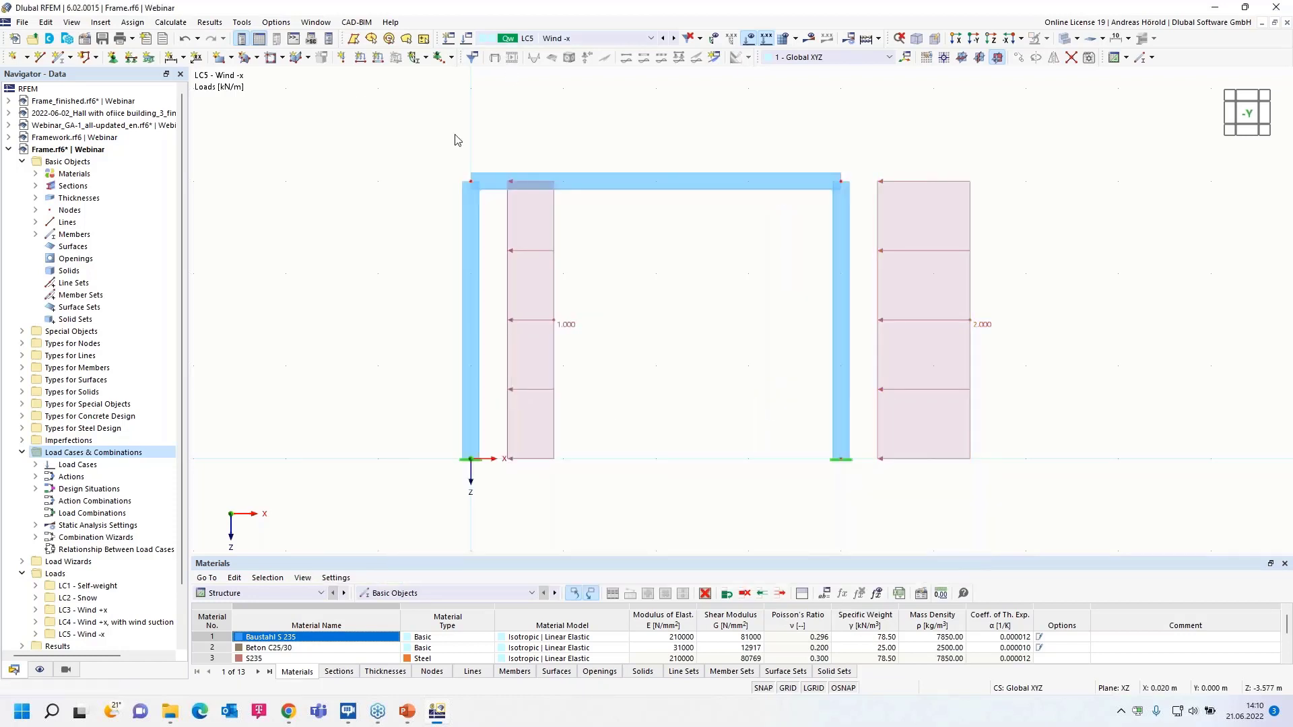
- Copy load case LC5 as LC6 and name it "Wind -x, with wind suction"
right_click(110, 454)
click(146, 463)
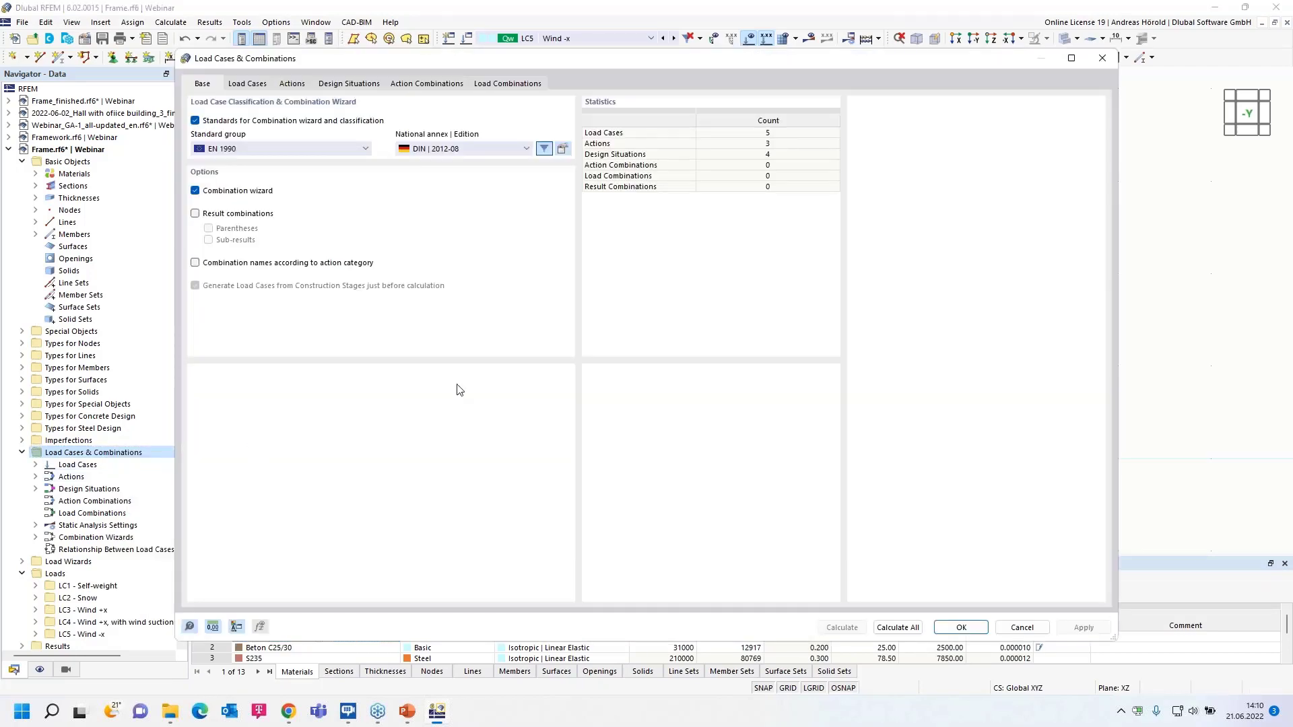
click(232, 86)
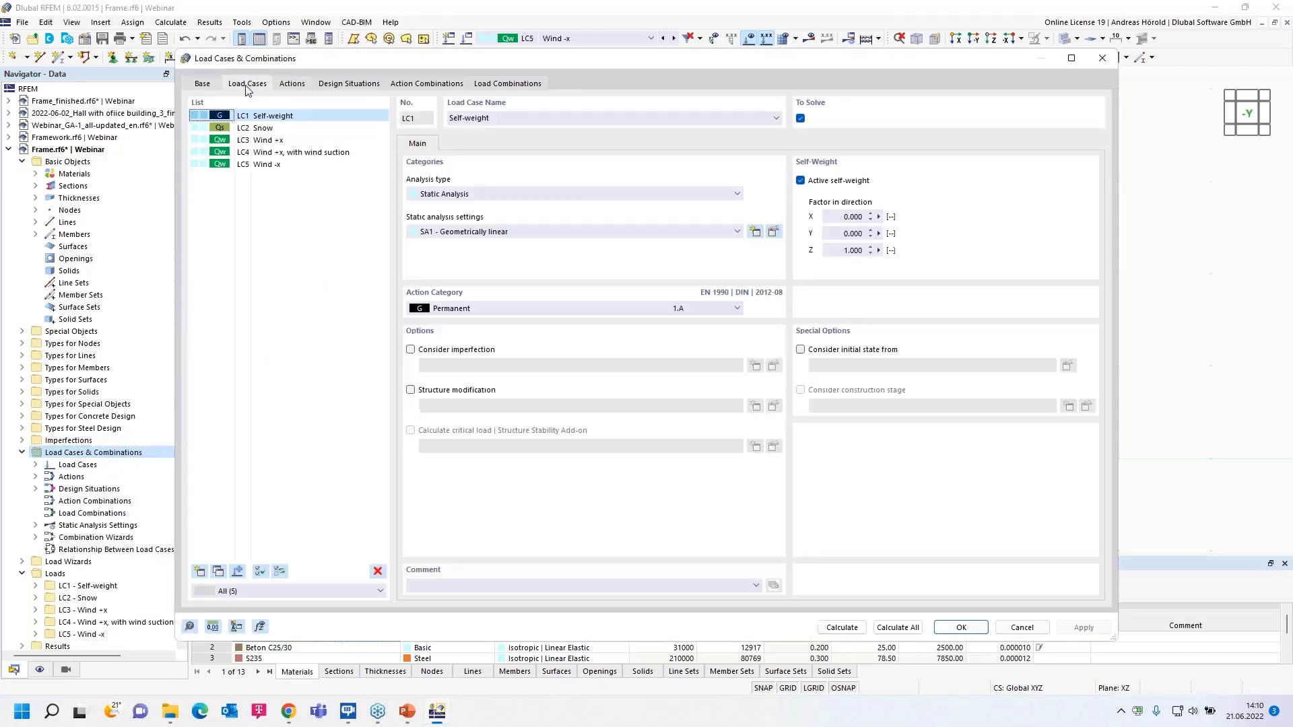
click(269, 165)
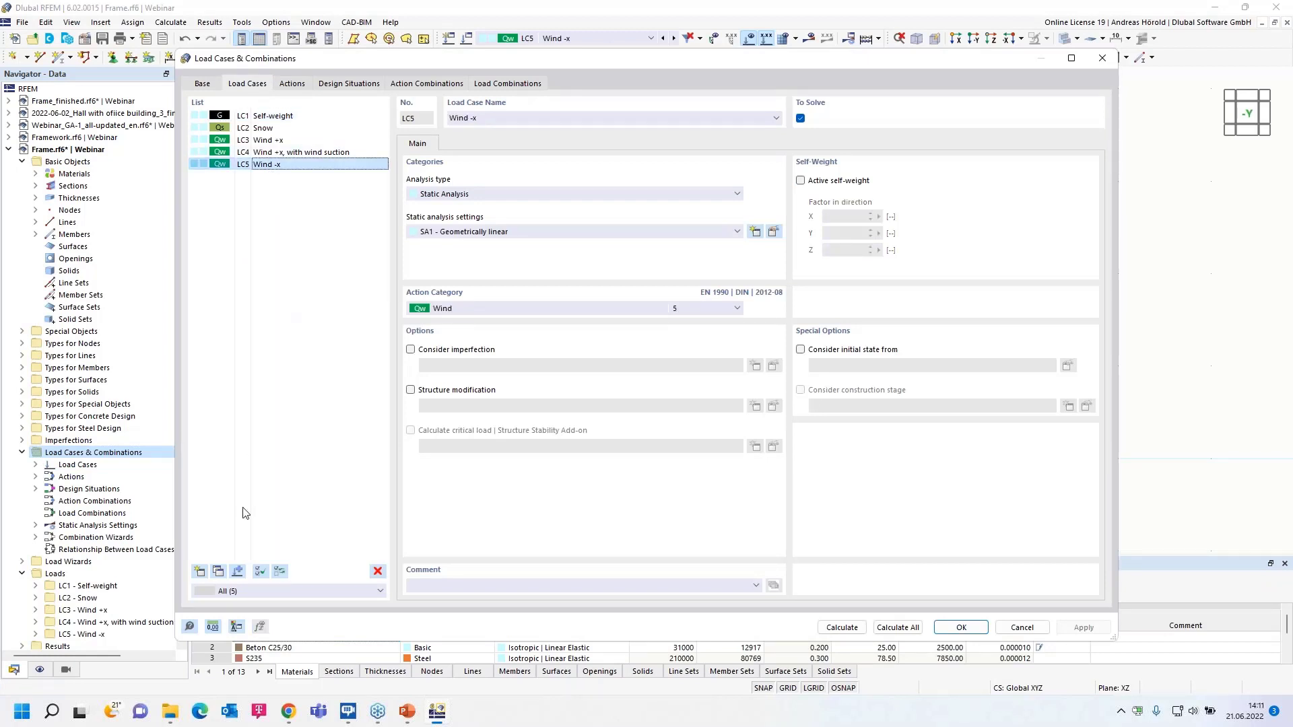
click(218, 571)
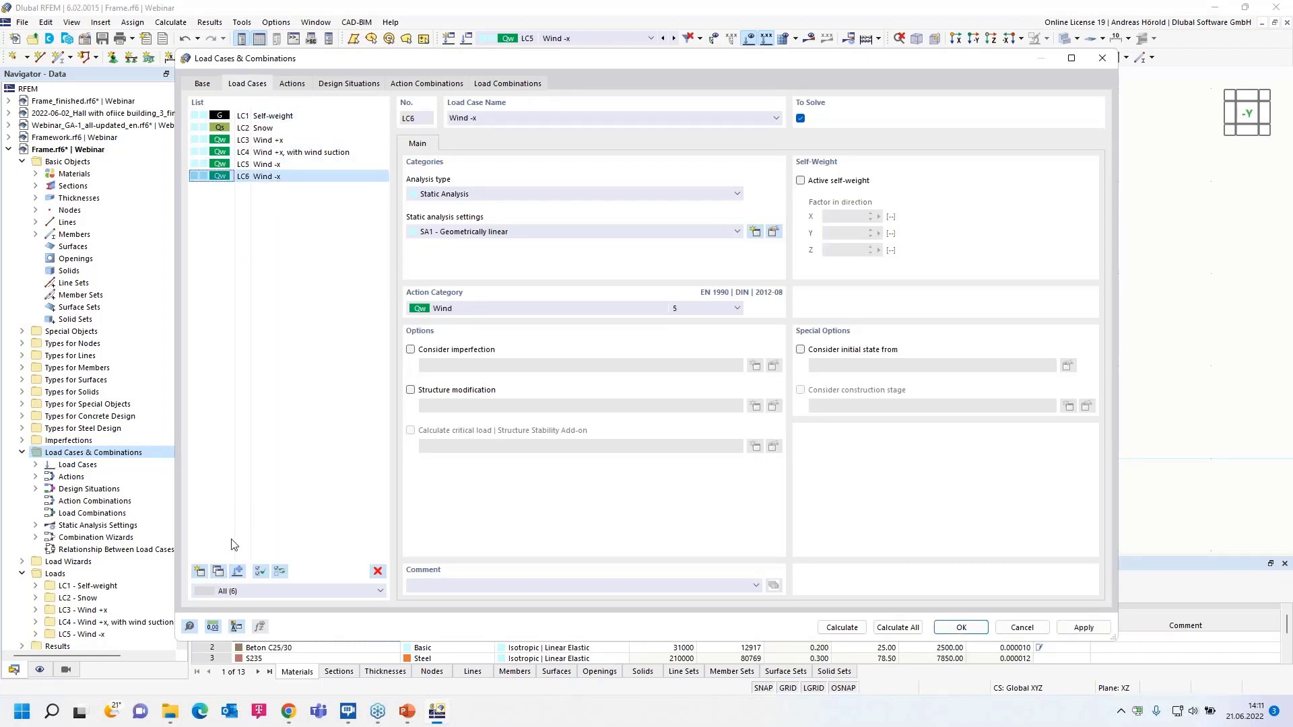
click(487, 118)
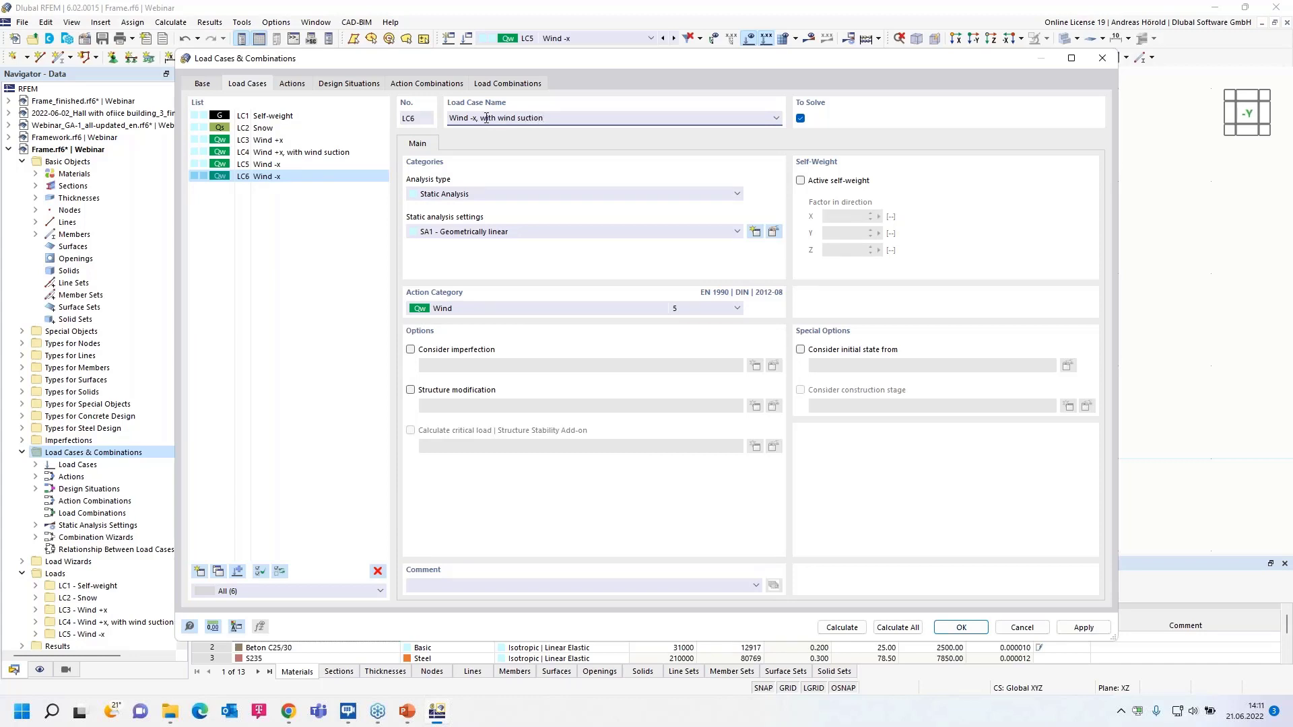
click(961, 627)
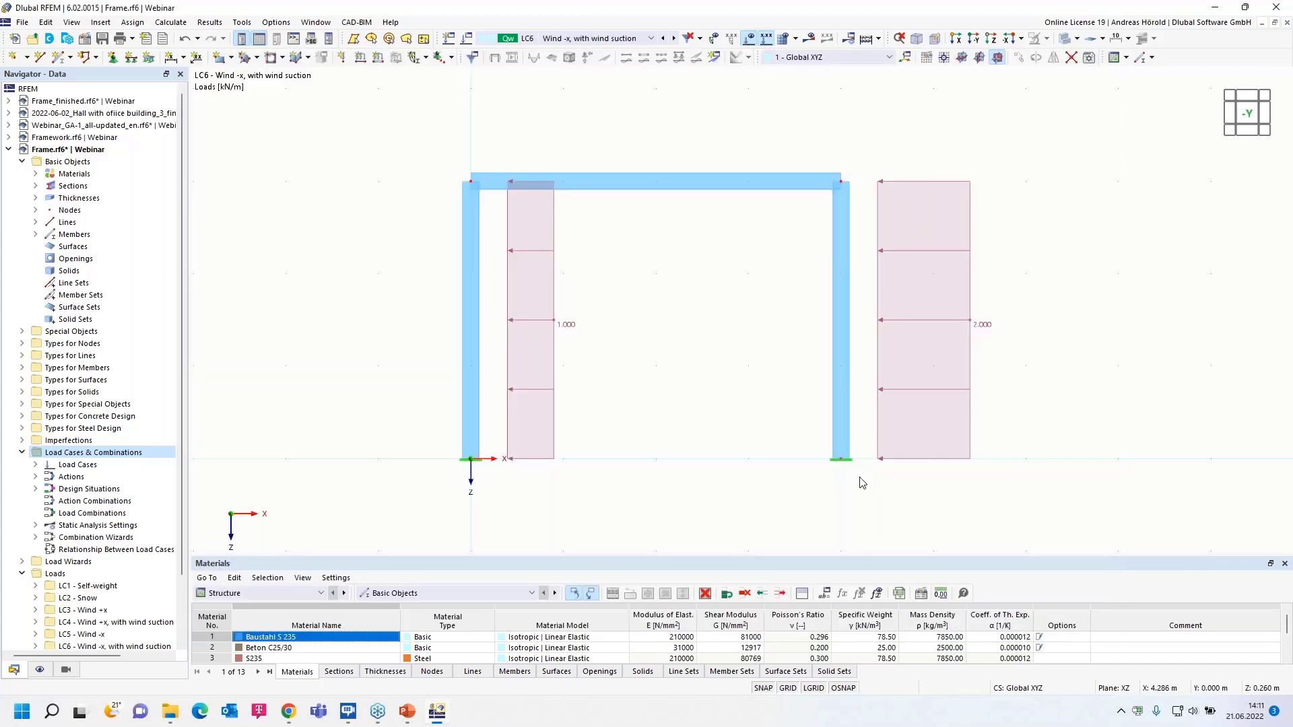
- Apply a uniform member load of -0.5 kN/m in global Z to the horizontal beam in LC6
click(378, 60)
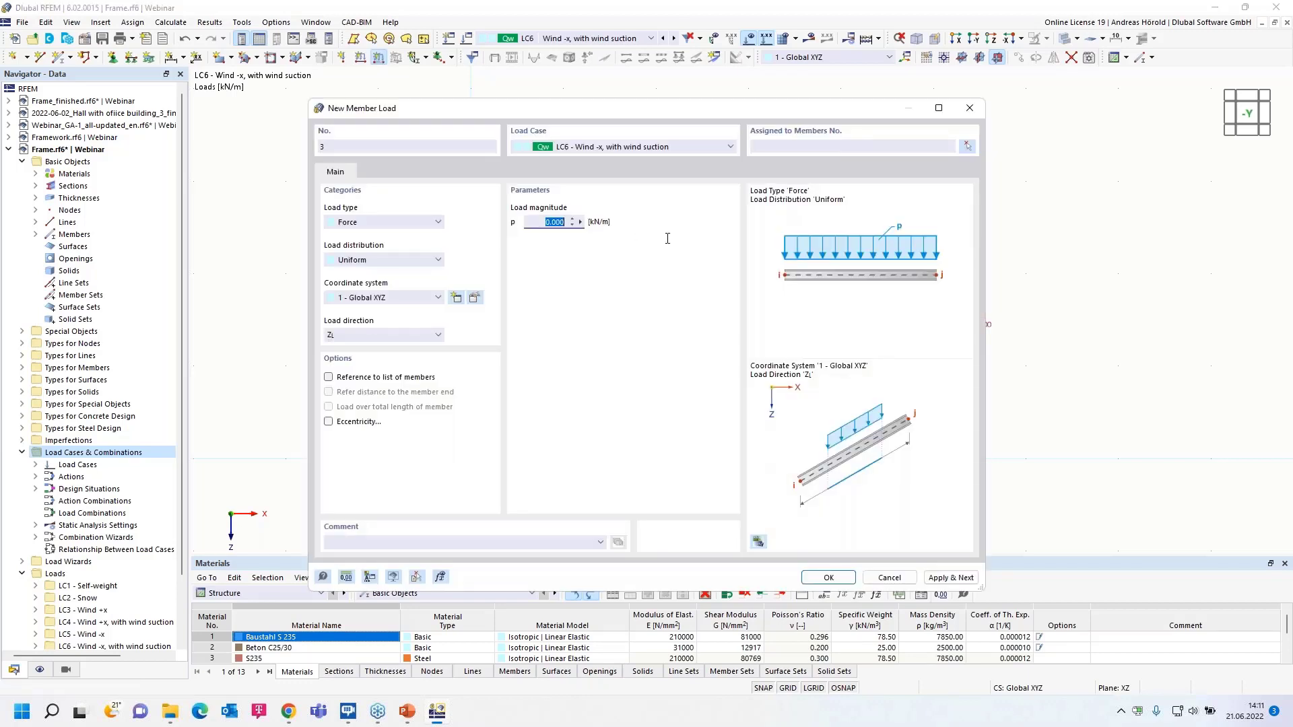
text(-0,5)
click(828, 578)
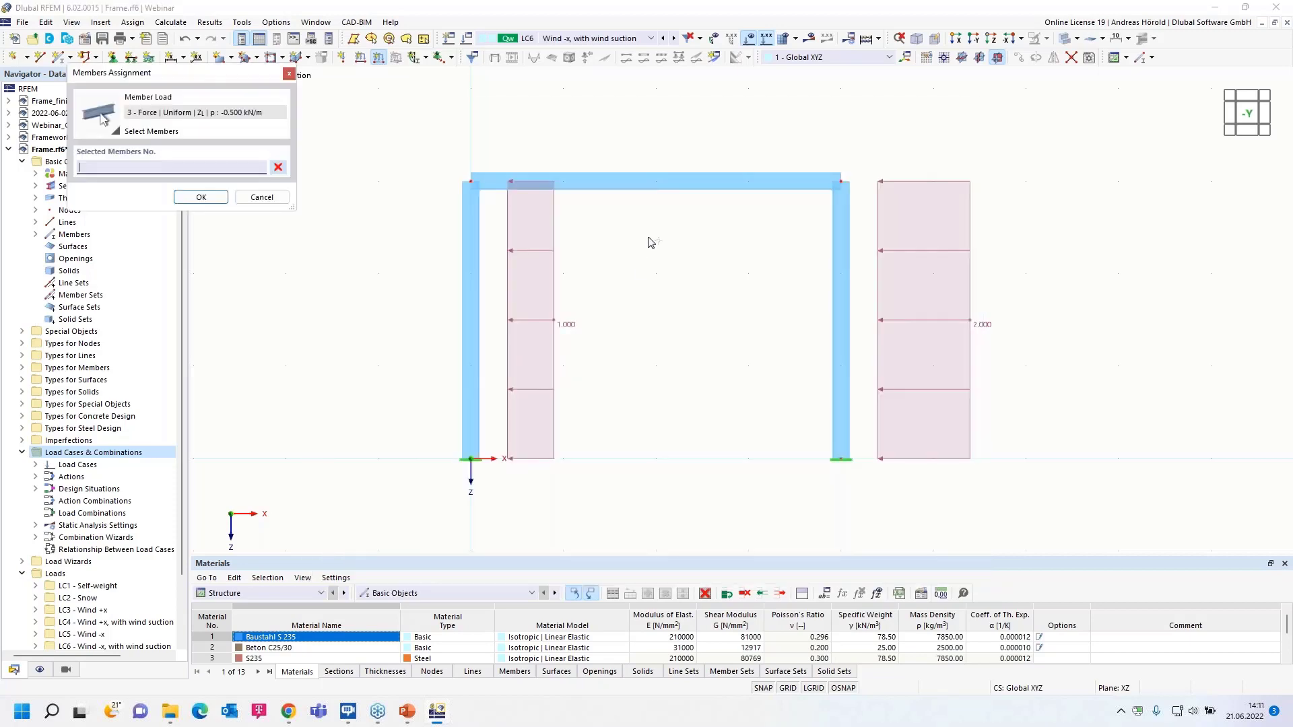
click(658, 183)
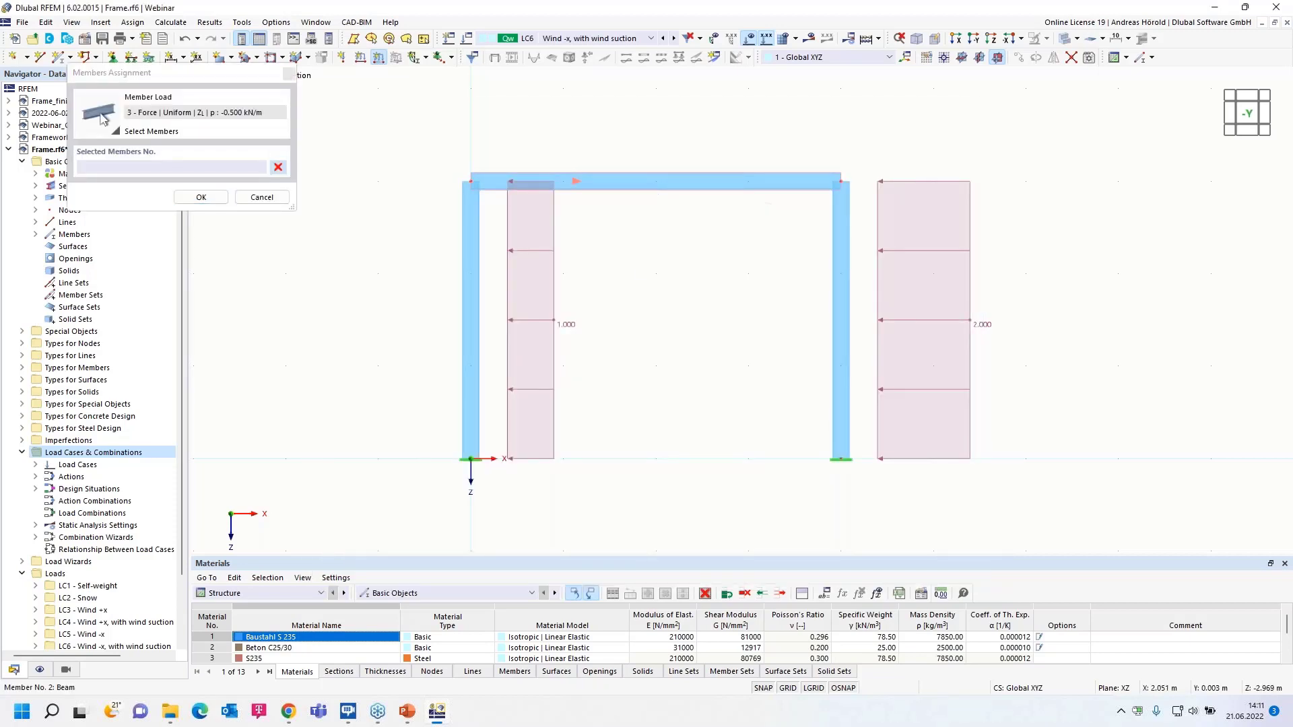
click(201, 198)
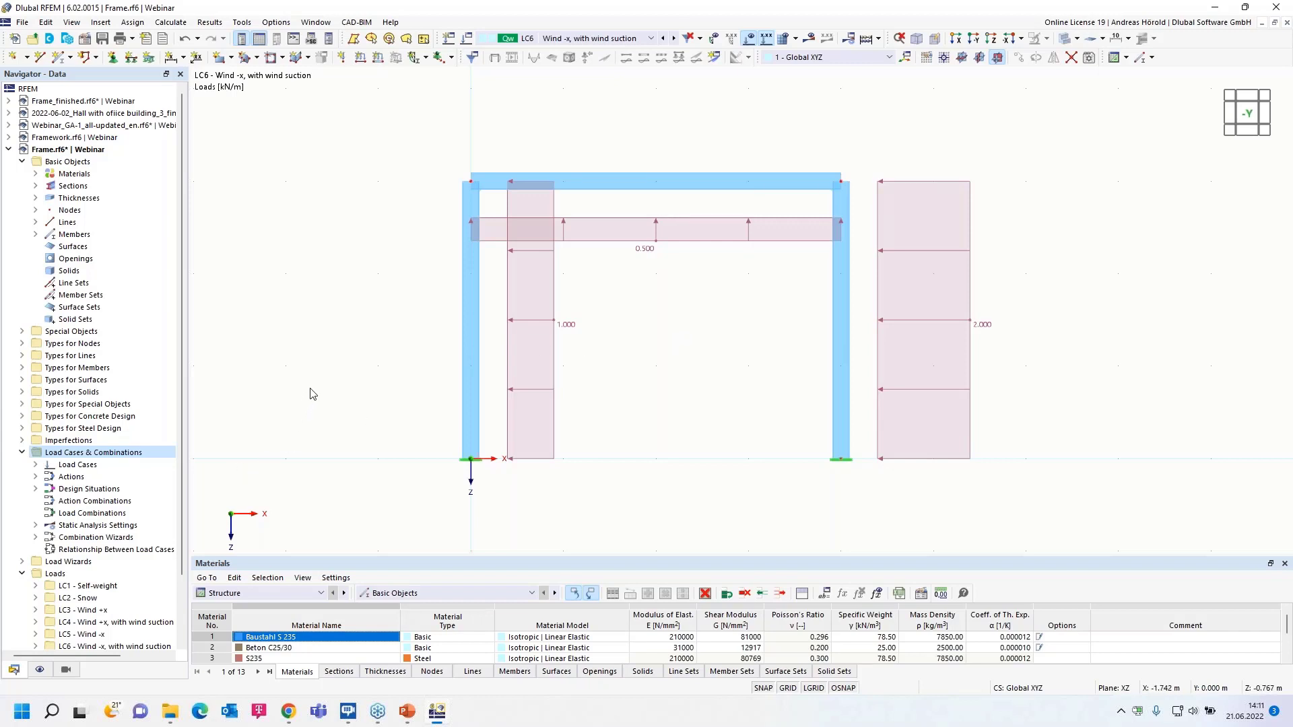
- Create a new imperfection case of type Local Imperfections and name it "Imp. +x"
click(22, 441)
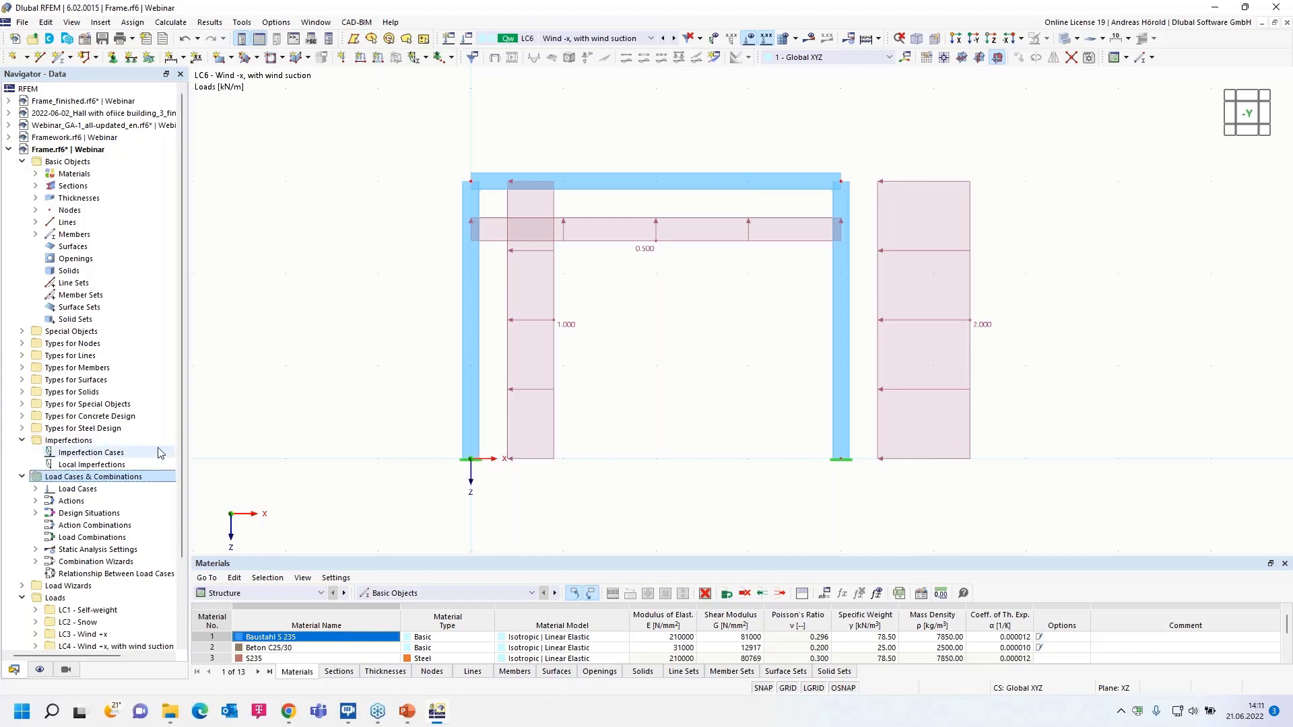
scroll(140, 447, down, 2)
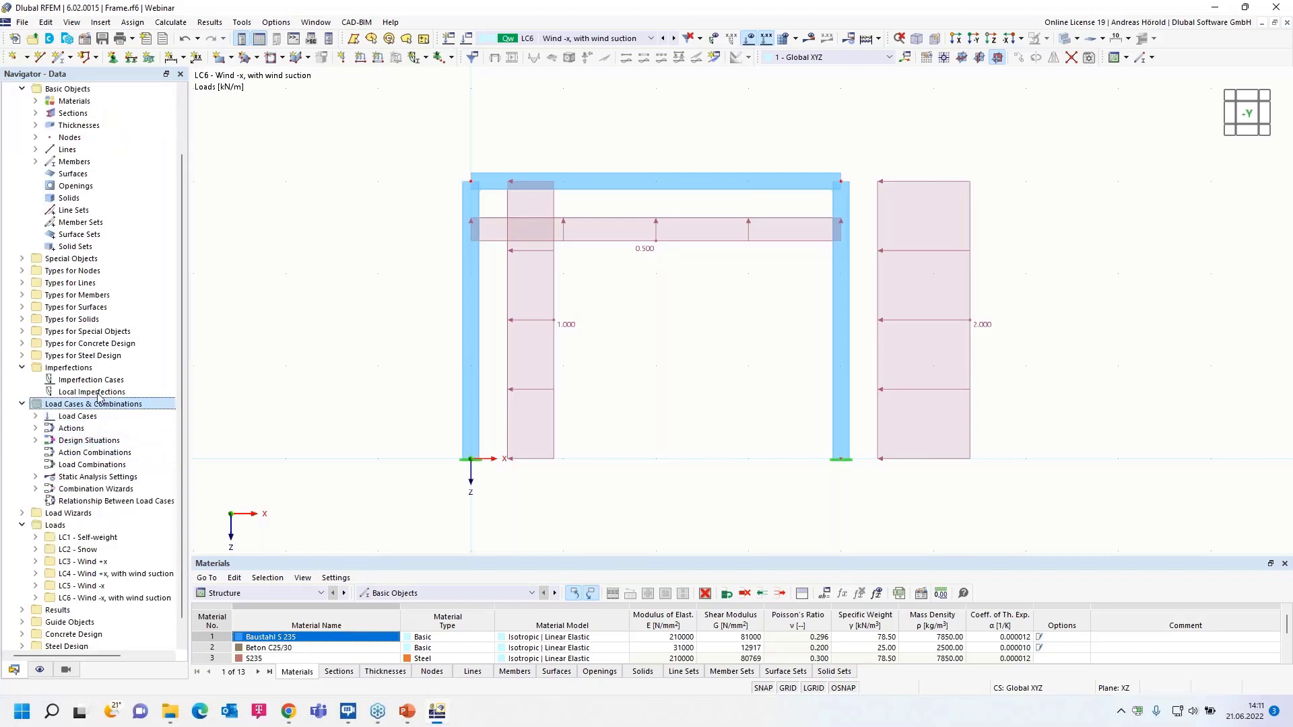
right_click(86, 382)
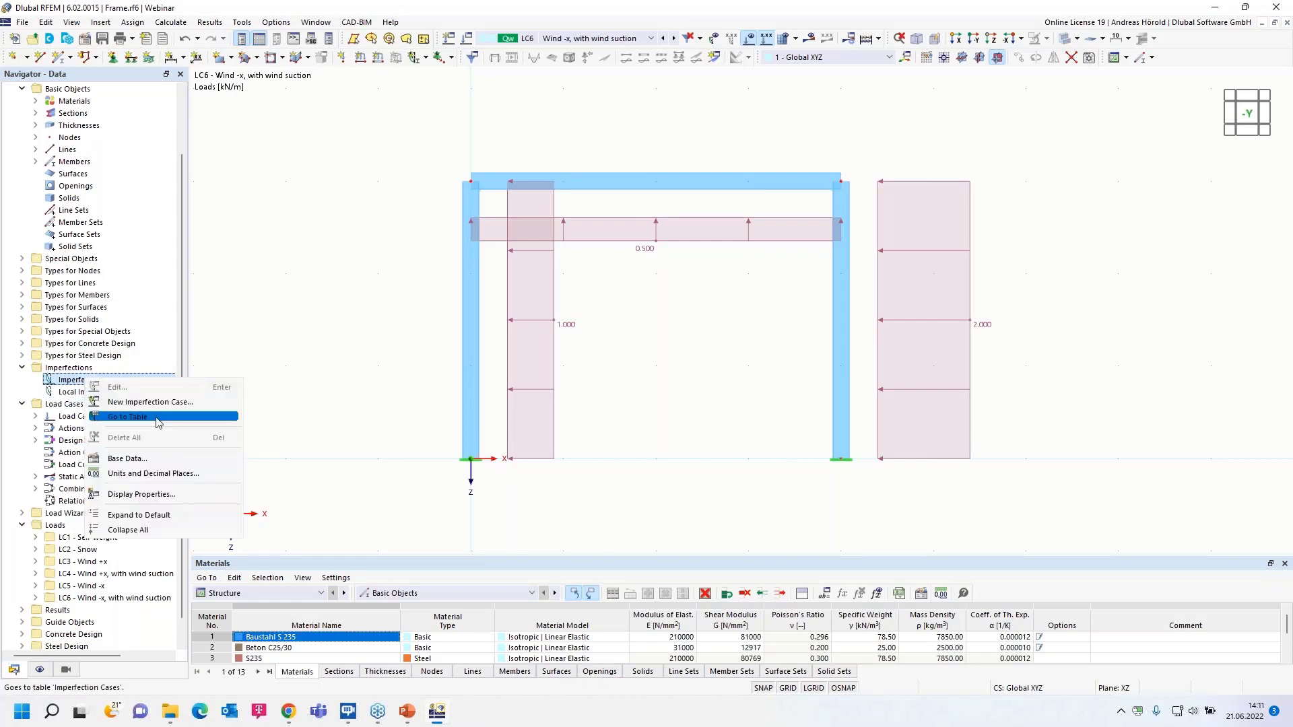
click(101, 24)
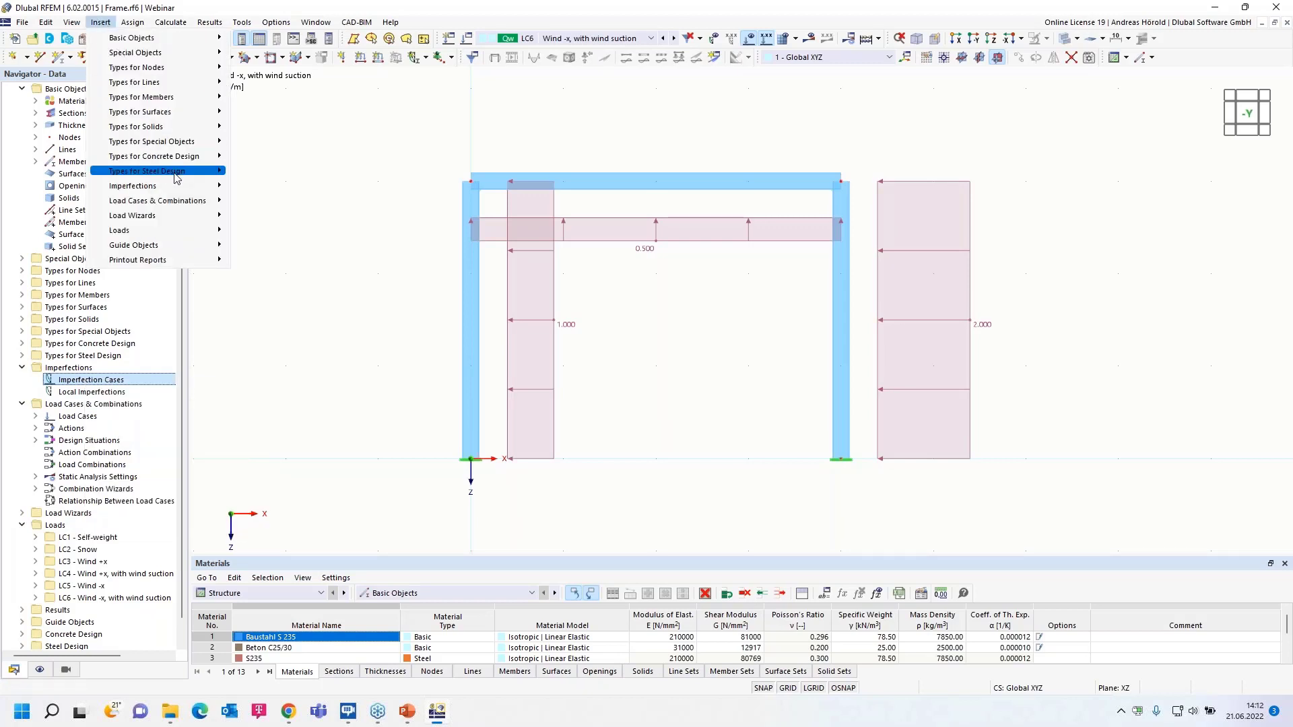
mouse_move(168, 186)
mouse_move(300, 194)
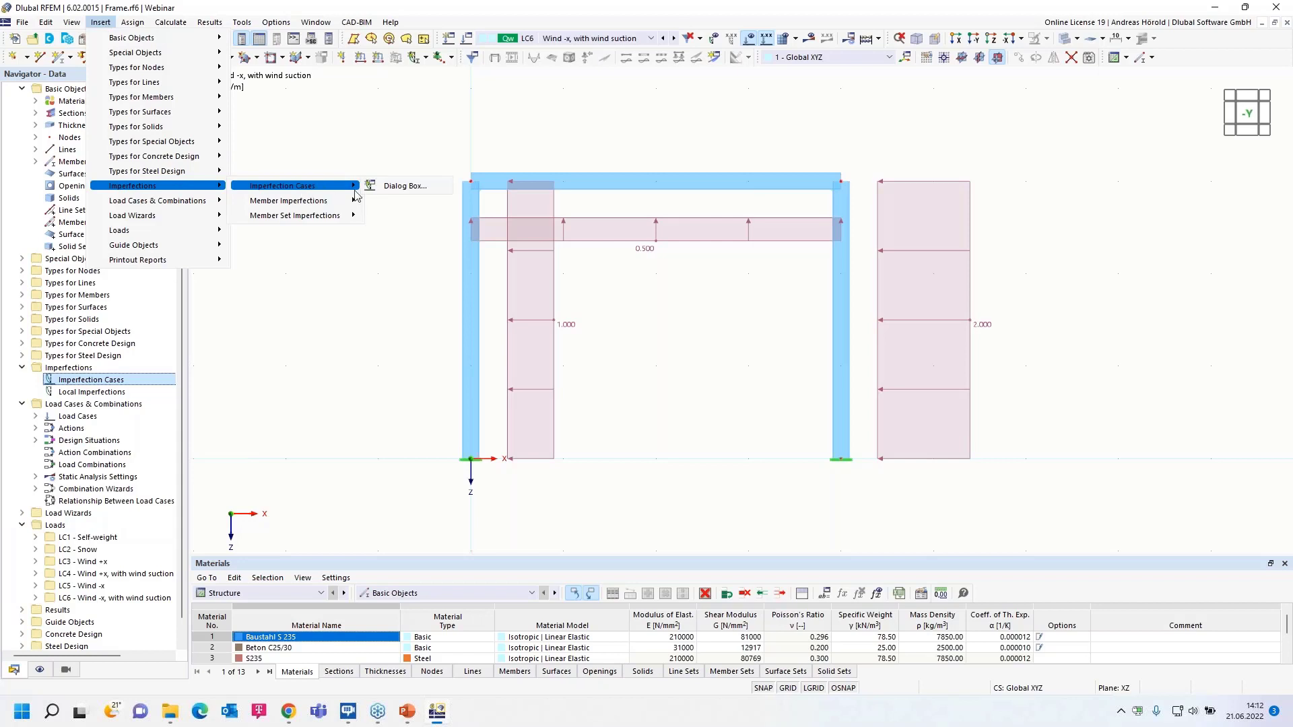
click(404, 186)
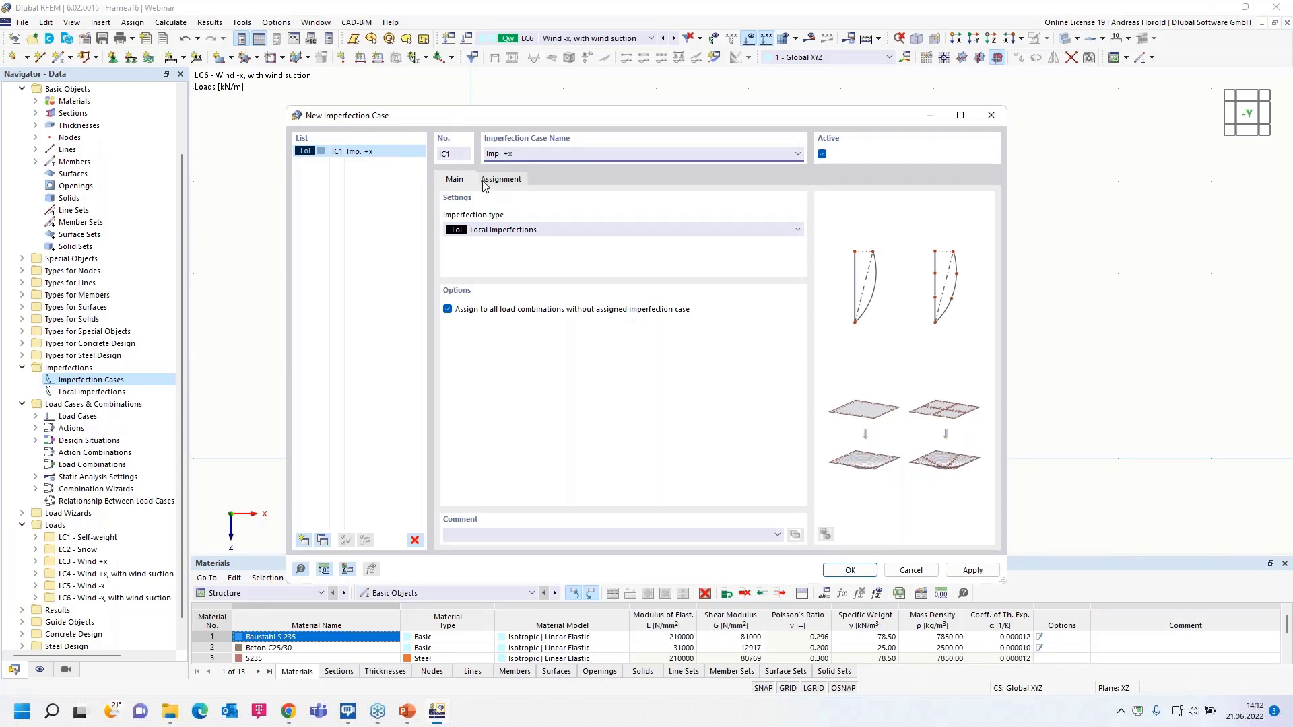
- Assign load cases LC3 Wind +x and LC4 Wind +x, with wind suction to the imperfection case Imp. +x
click(501, 179)
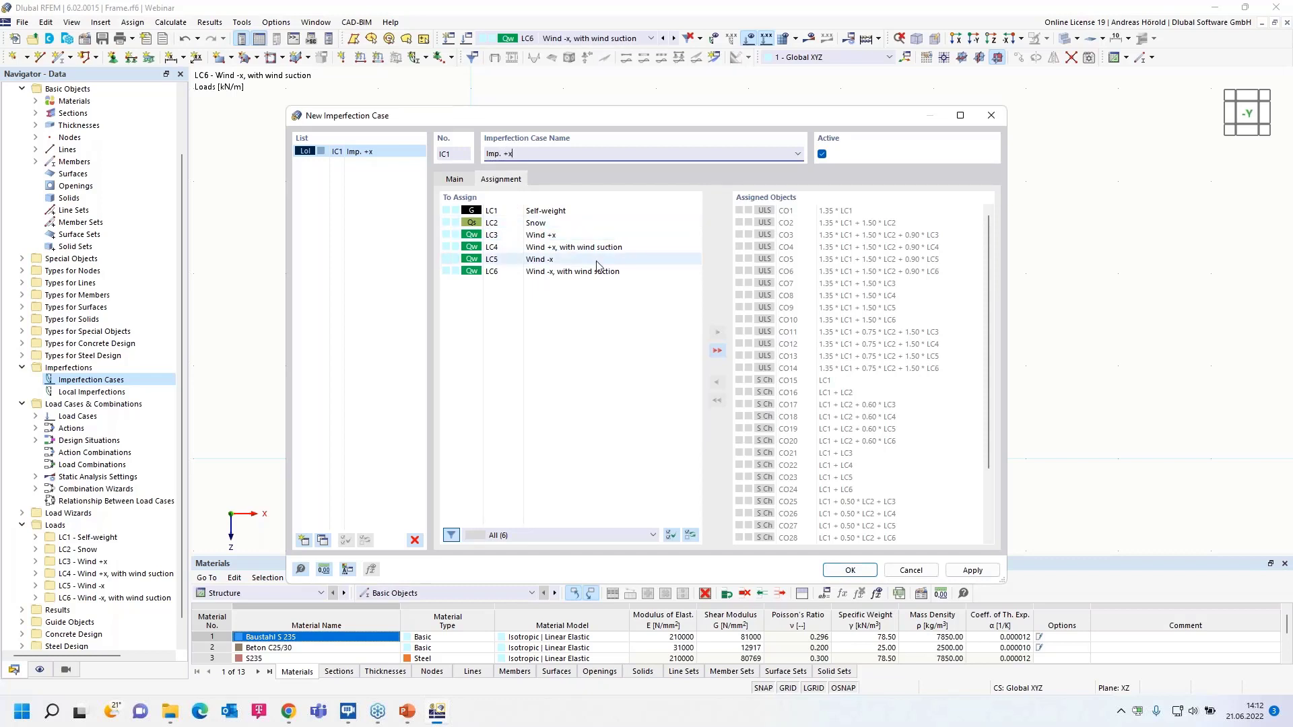
double_click(551, 235)
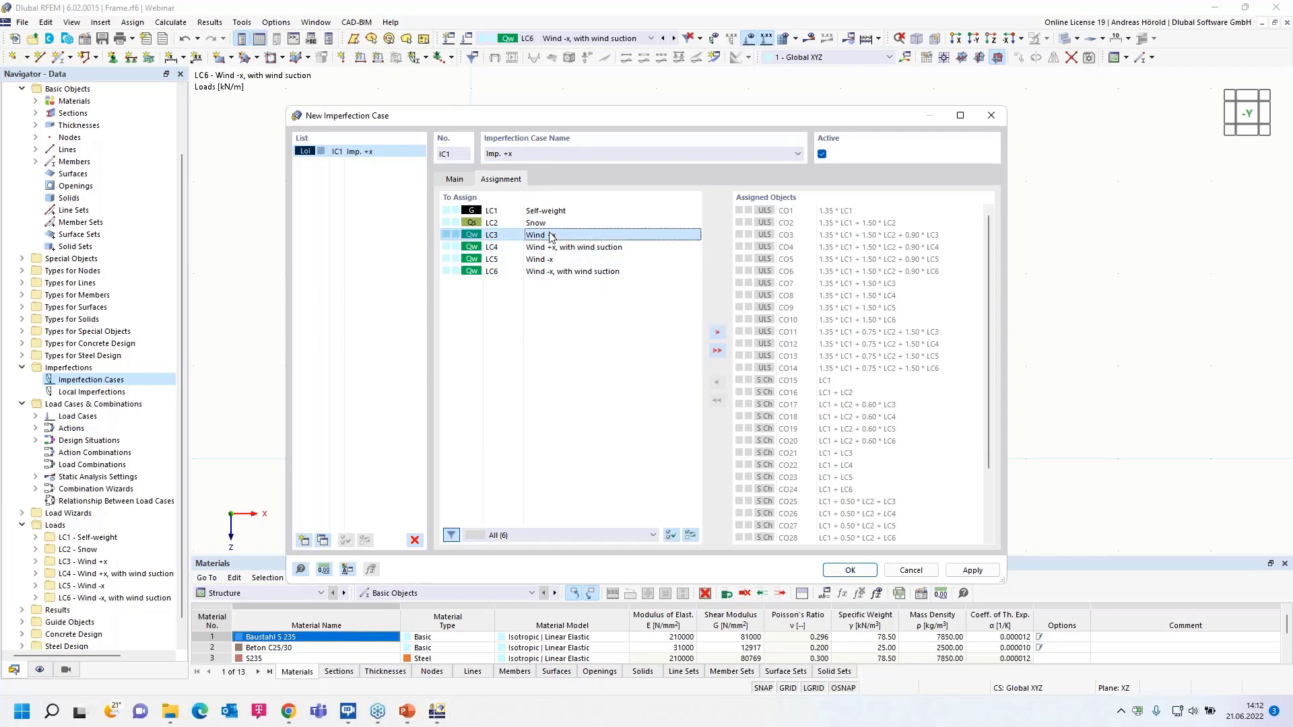
double_click(564, 236)
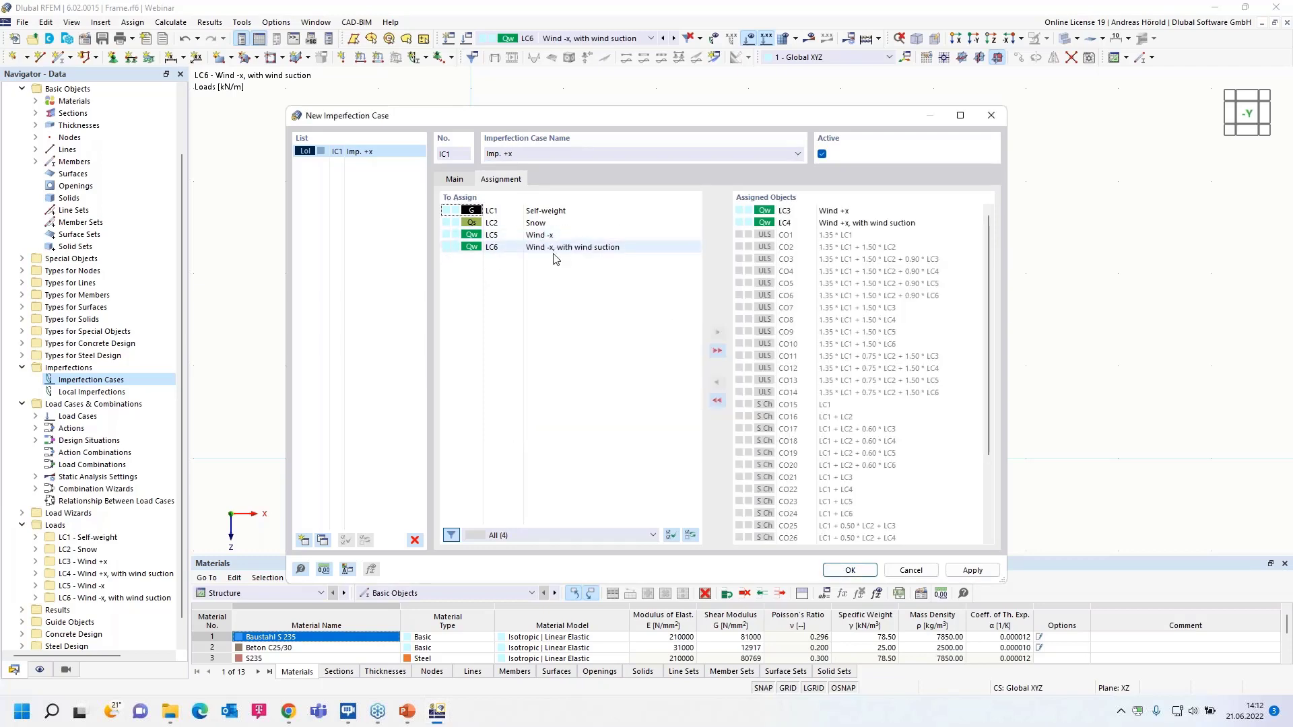
- Add a second local imperfection case named "Imp. -x" and assign load cases LC5 and LC6 to it
click(454, 179)
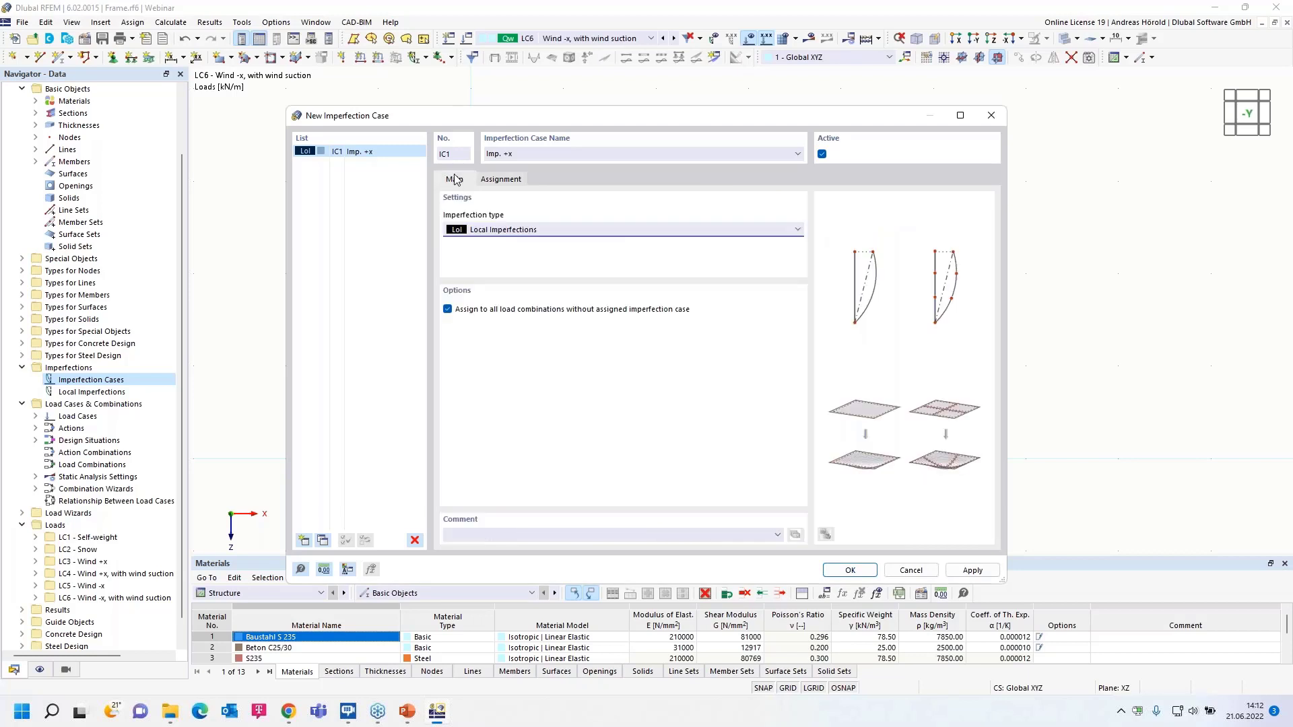
click(304, 541)
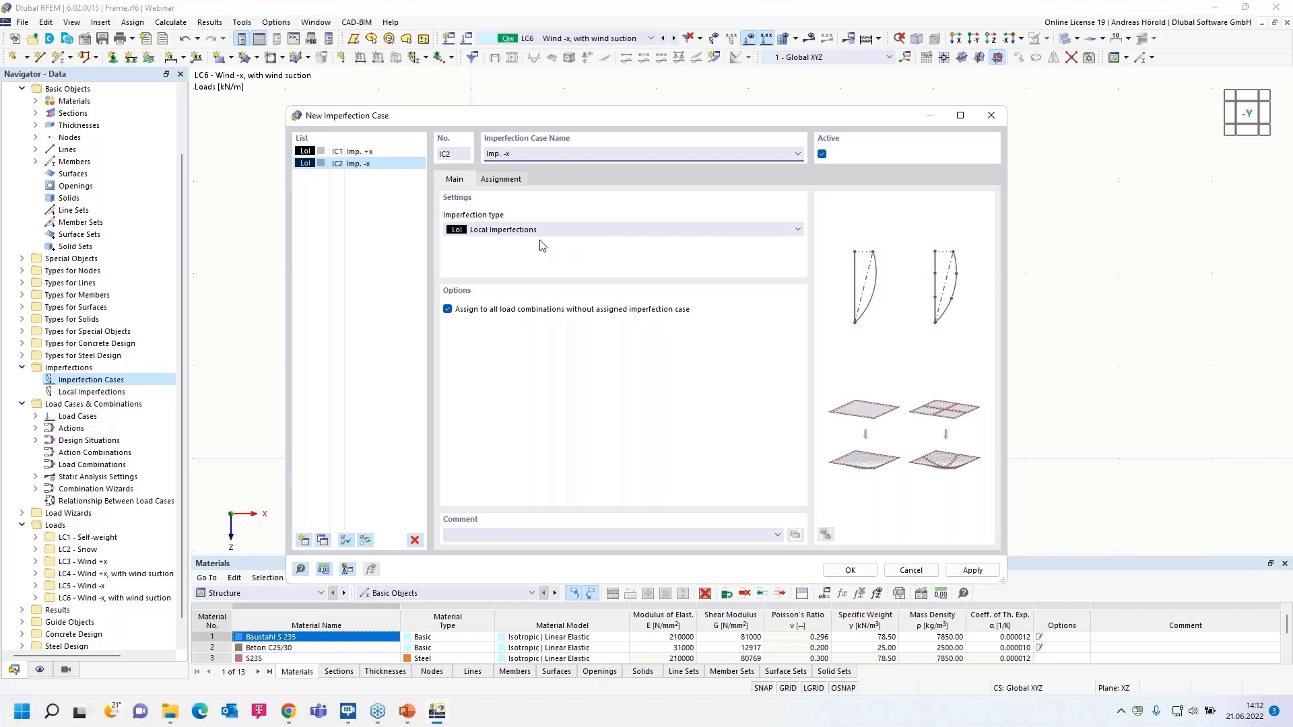
click(500, 179)
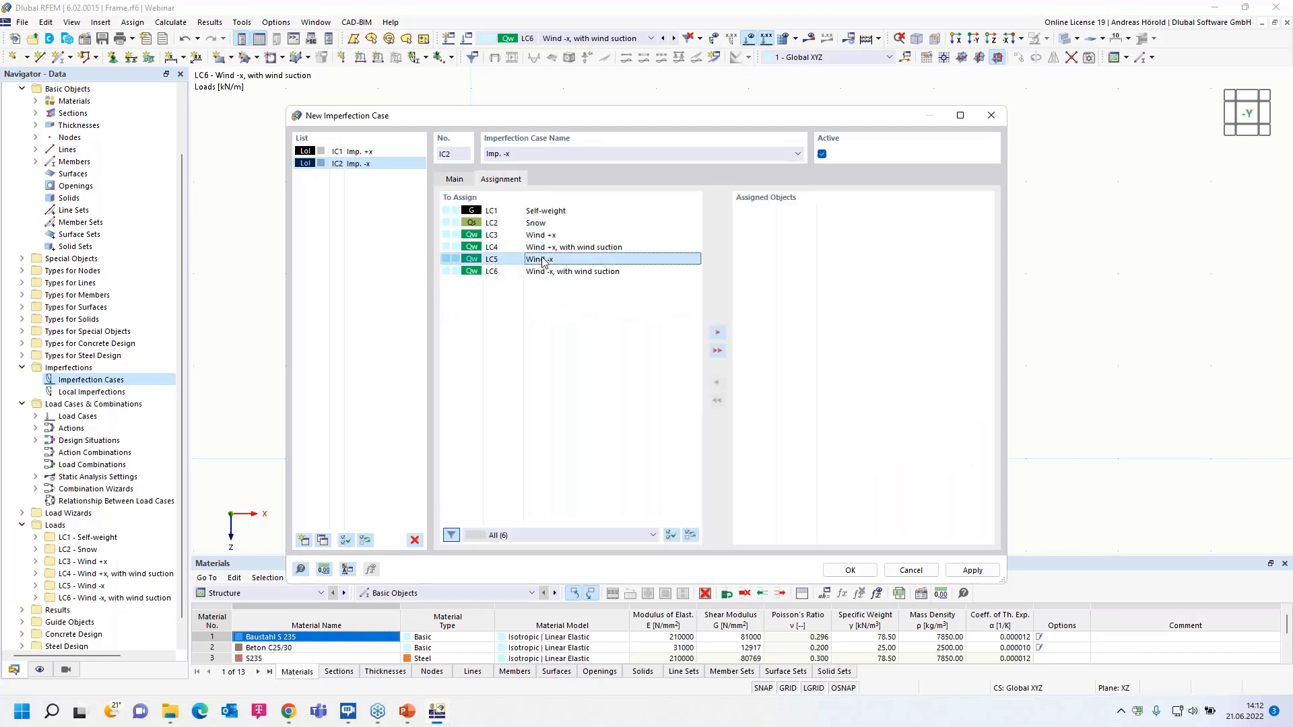
double_click(542, 262)
double_click(543, 261)
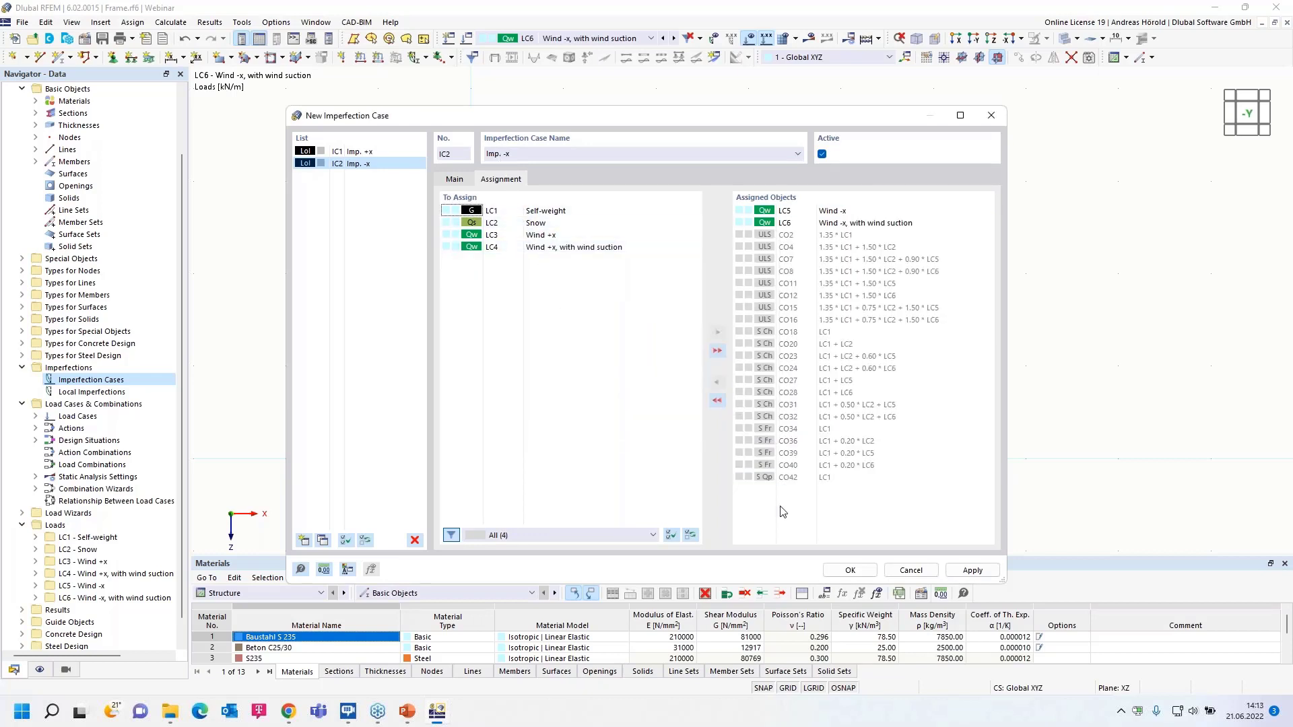
click(849, 571)
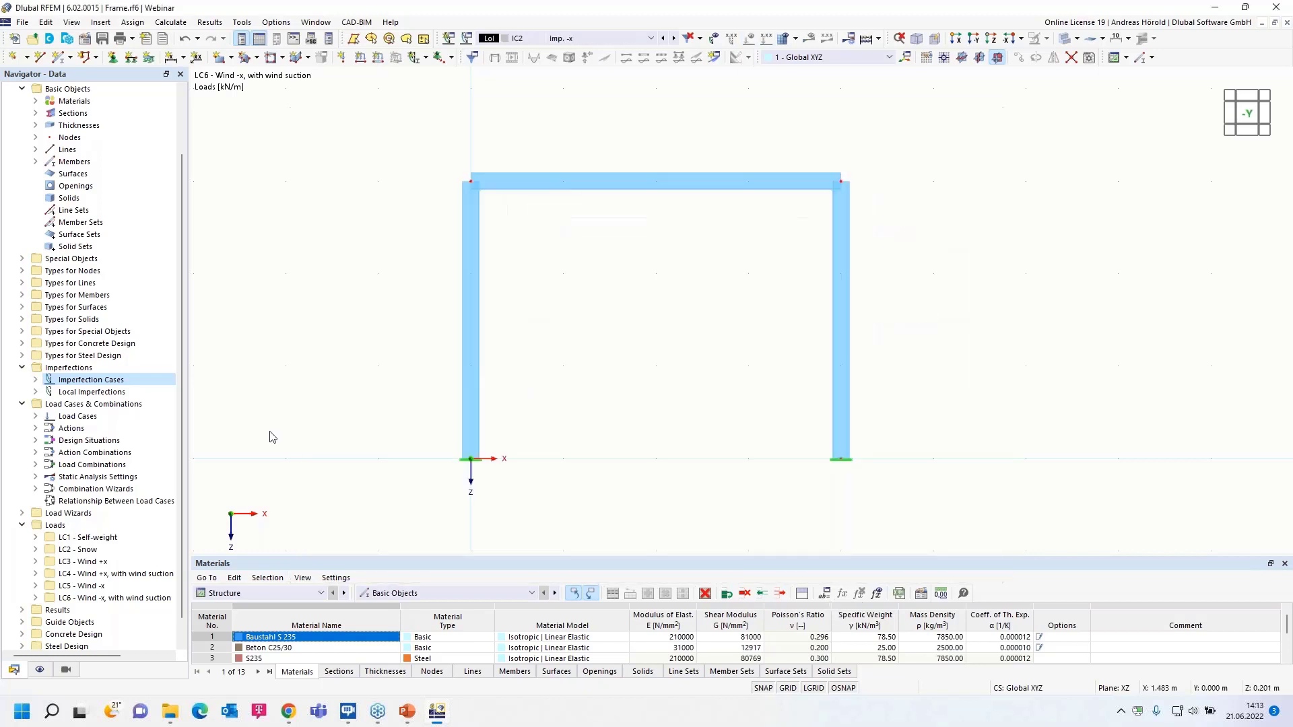
- Begin an initial sway member imperfection in Imp. +x with definition type EN 1992-1-1 & EN 1993-1-1
click(36, 392)
click(47, 404)
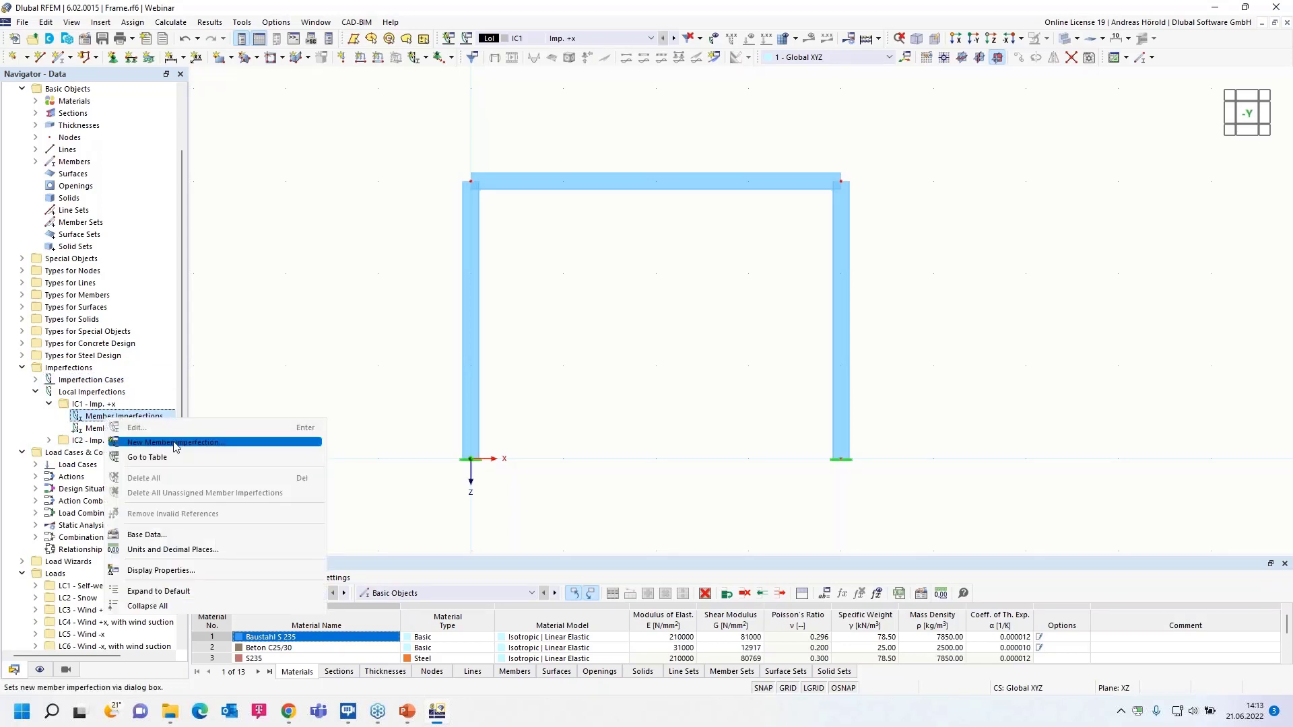
click(191, 443)
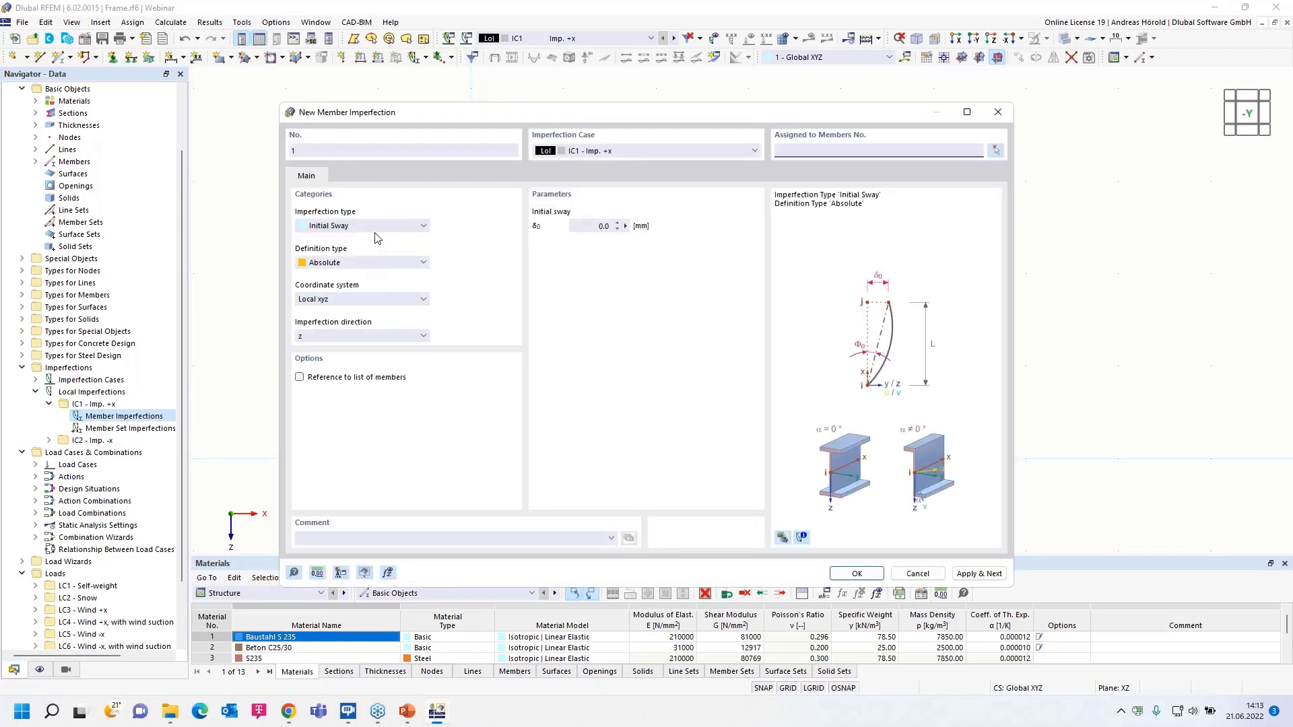
click(378, 226)
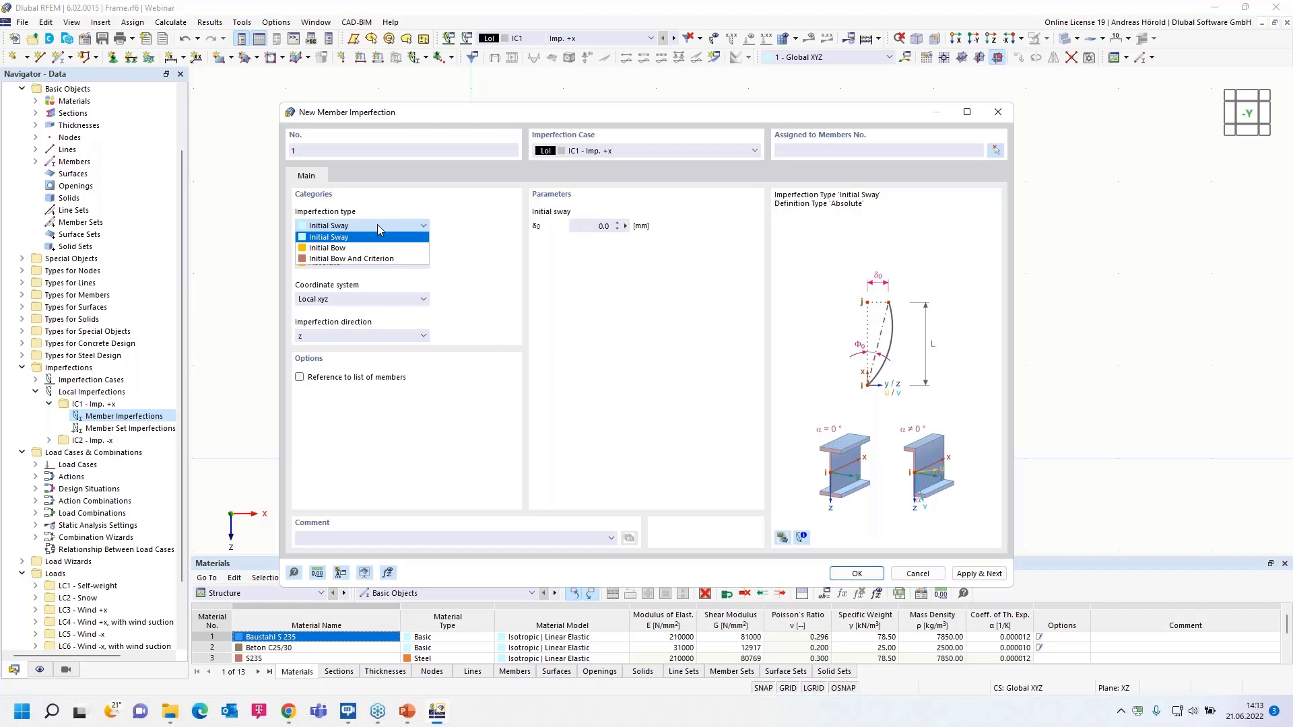
click(377, 226)
click(378, 263)
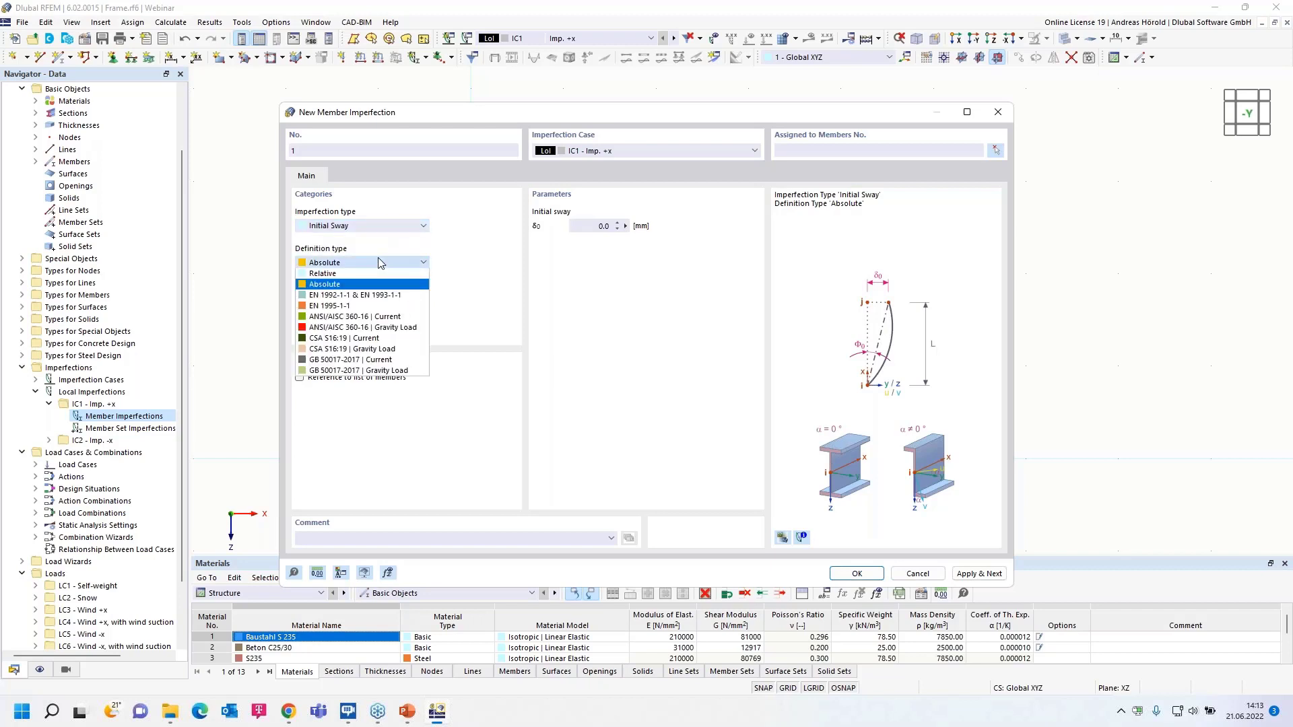
click(388, 297)
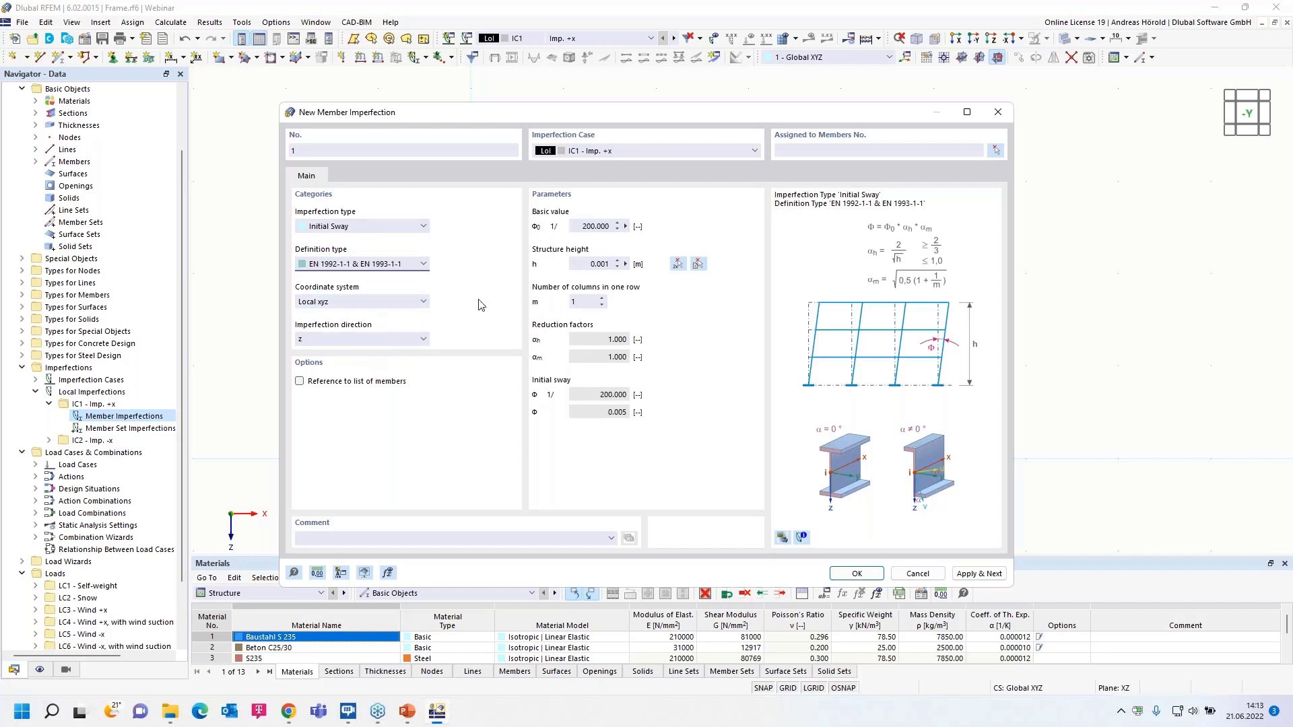
- Set the structure height to 3 m by measuring the column at the origin and the number of columns in one row to 2
click(626, 264)
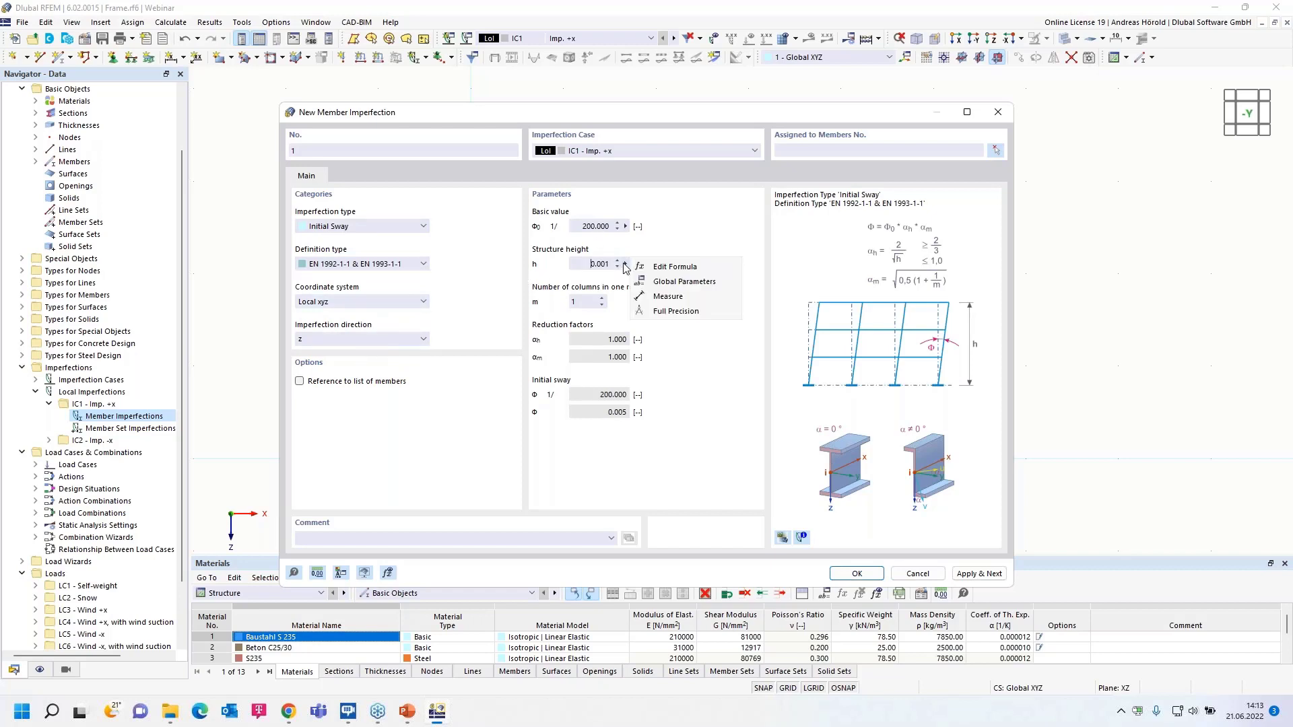
click(662, 297)
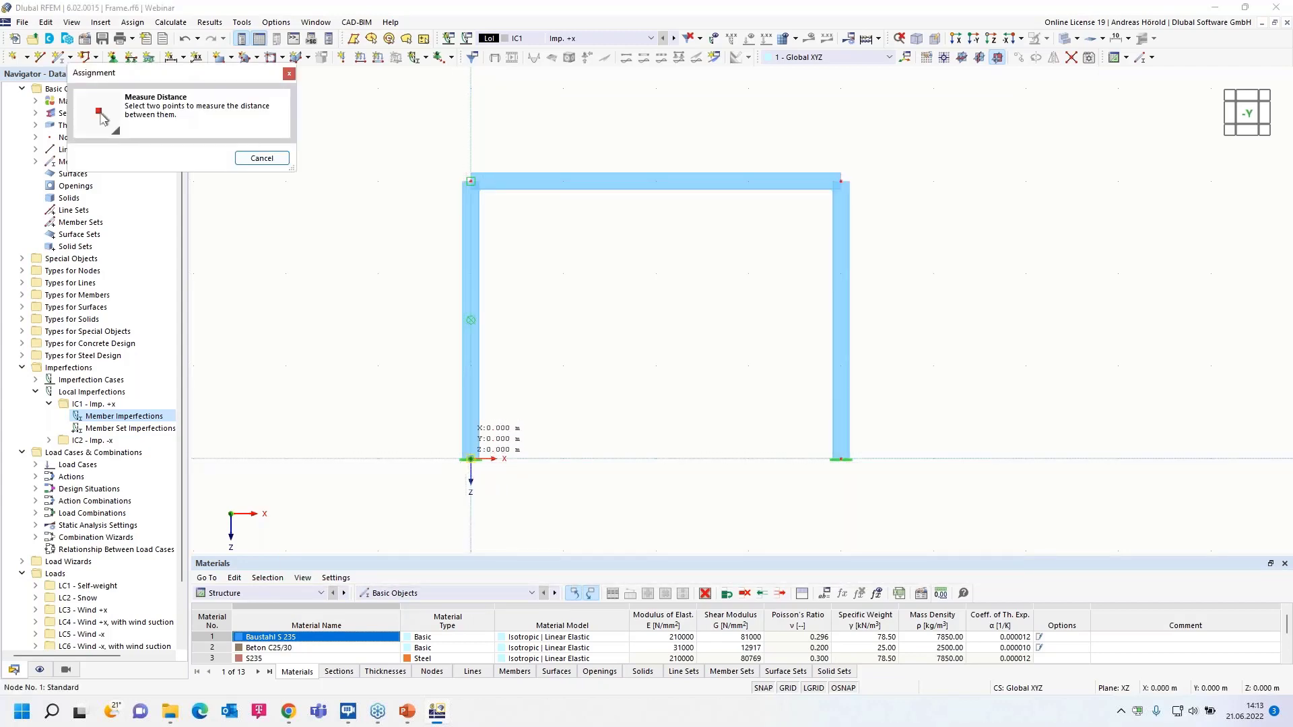
click(470, 459)
click(471, 182)
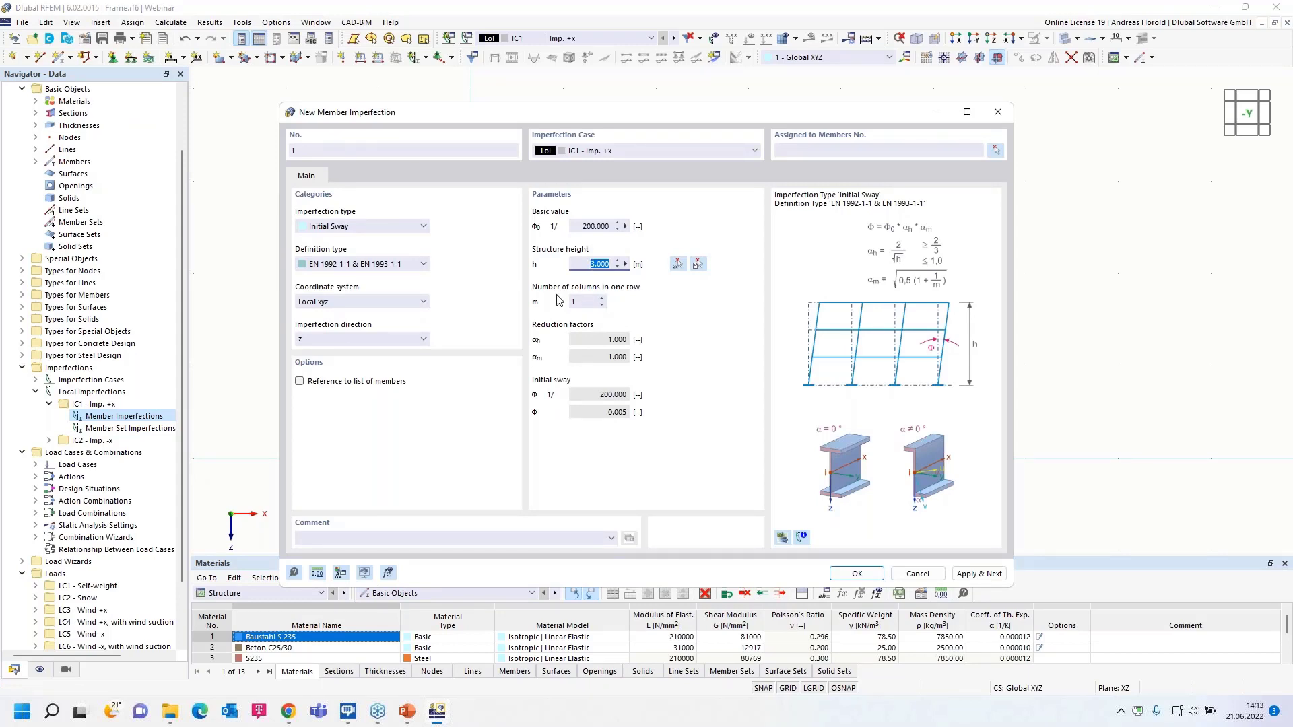
click(602, 299)
click(628, 153)
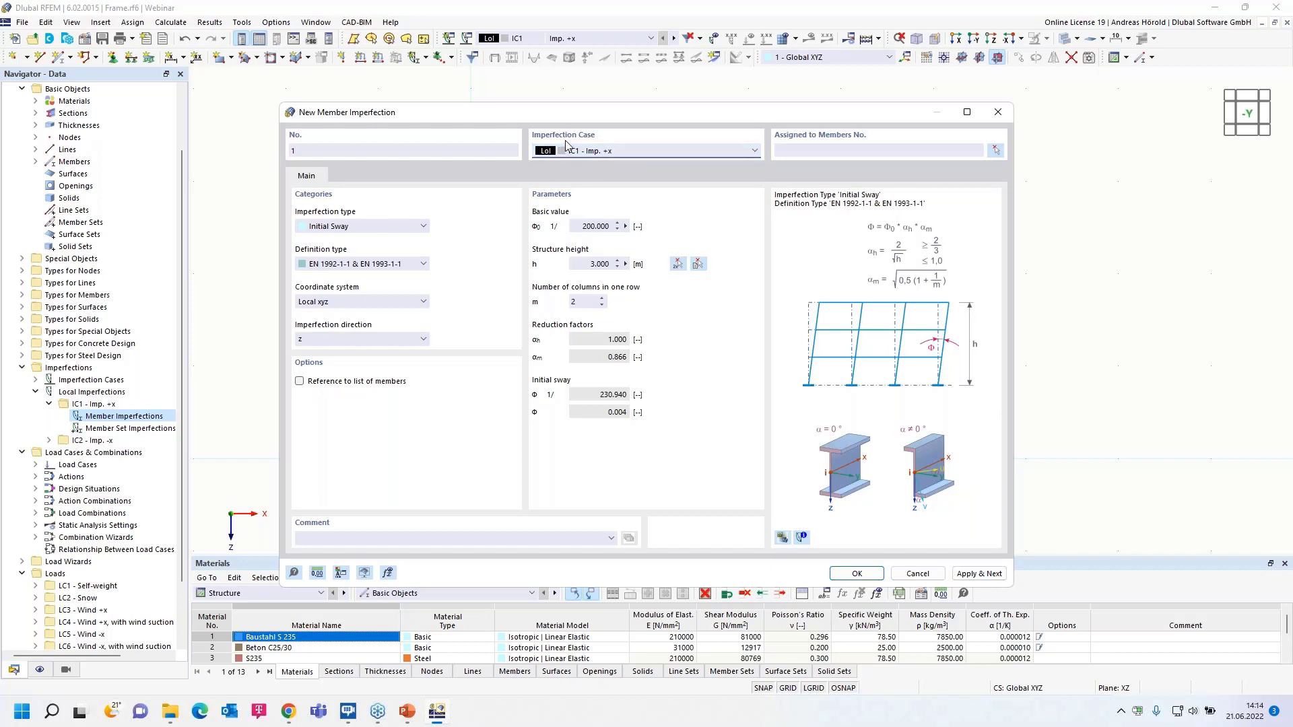
- Assign the sway imperfection to both columns and display the imperfections on the model
click(854, 574)
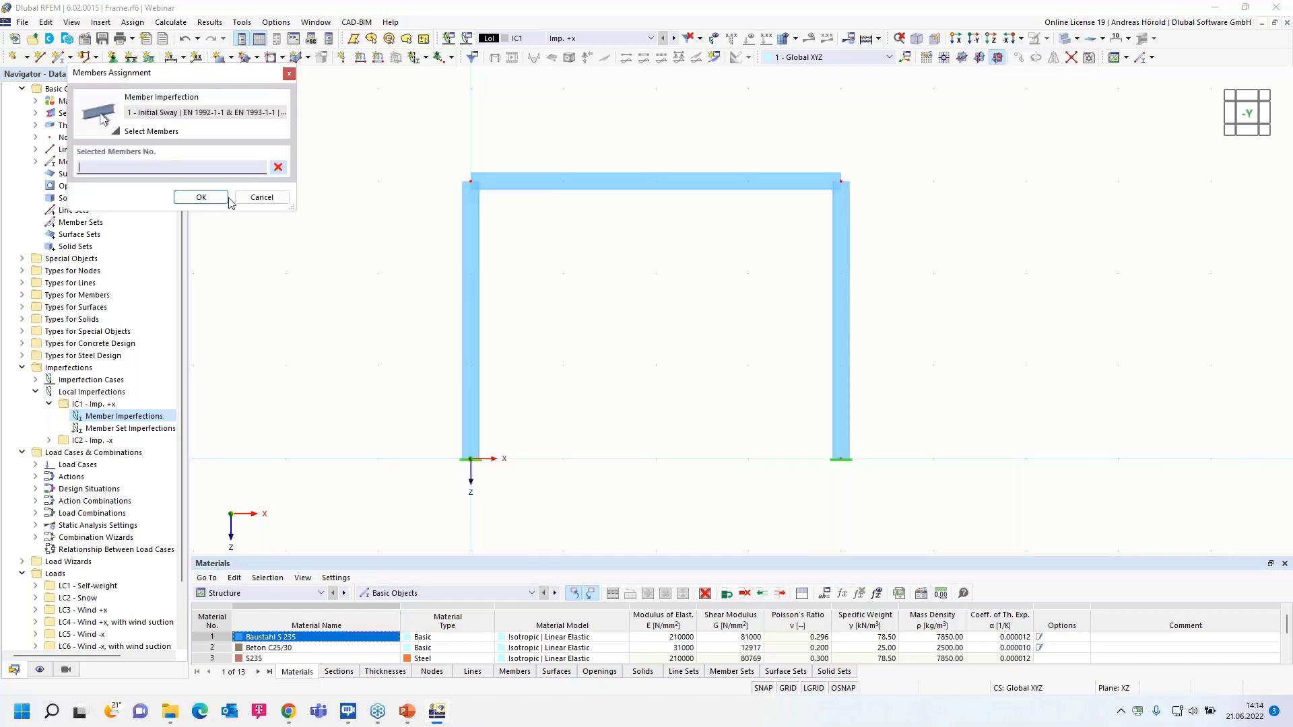
click(470, 310)
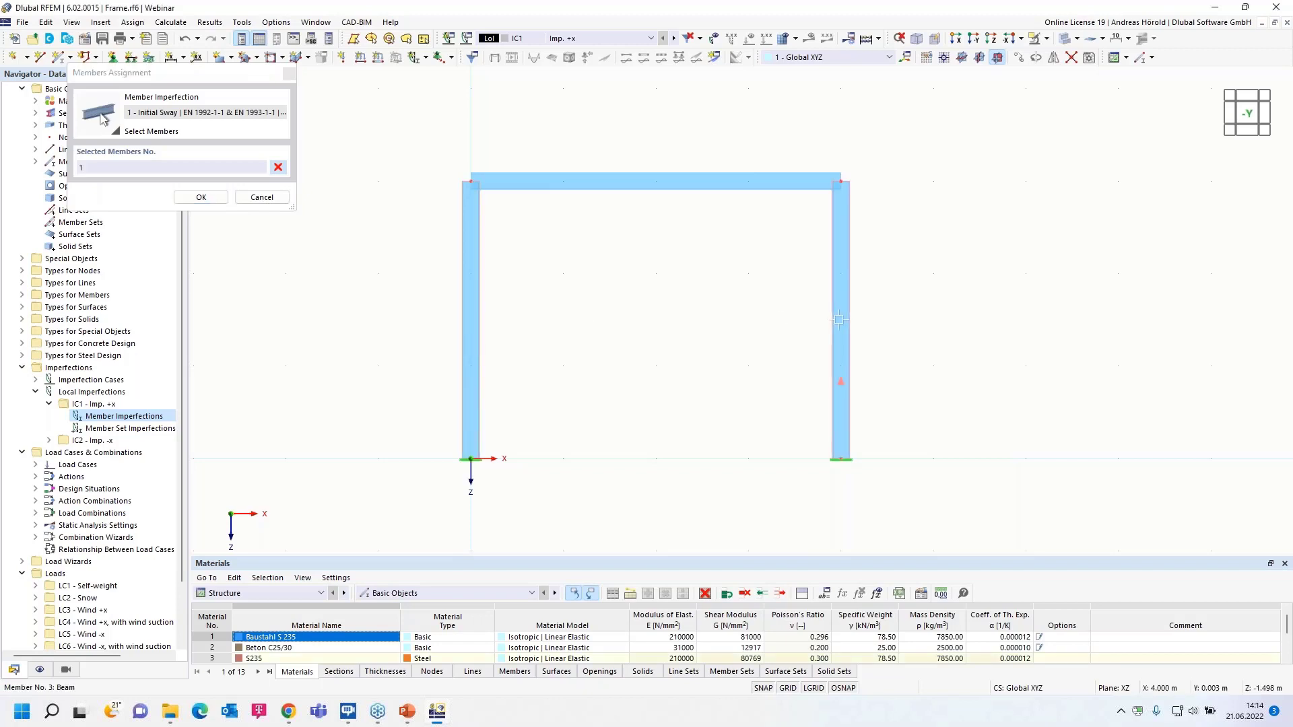
click(198, 197)
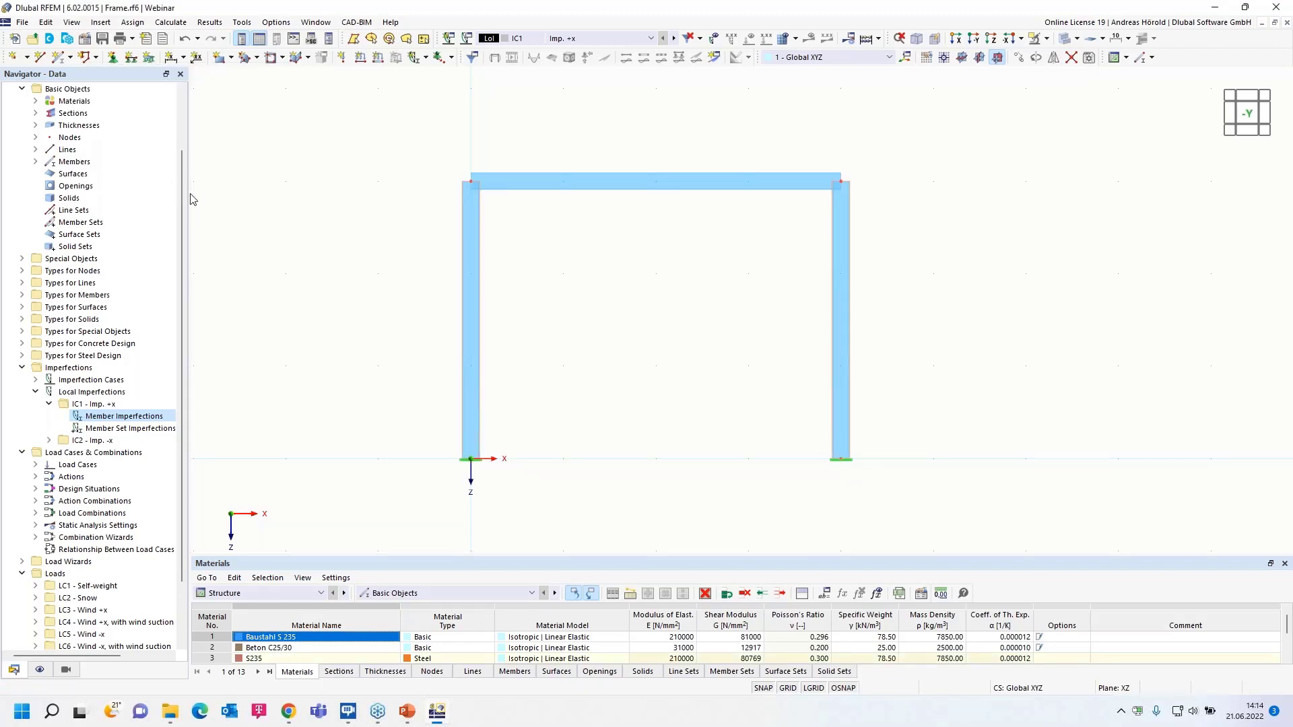
click(715, 41)
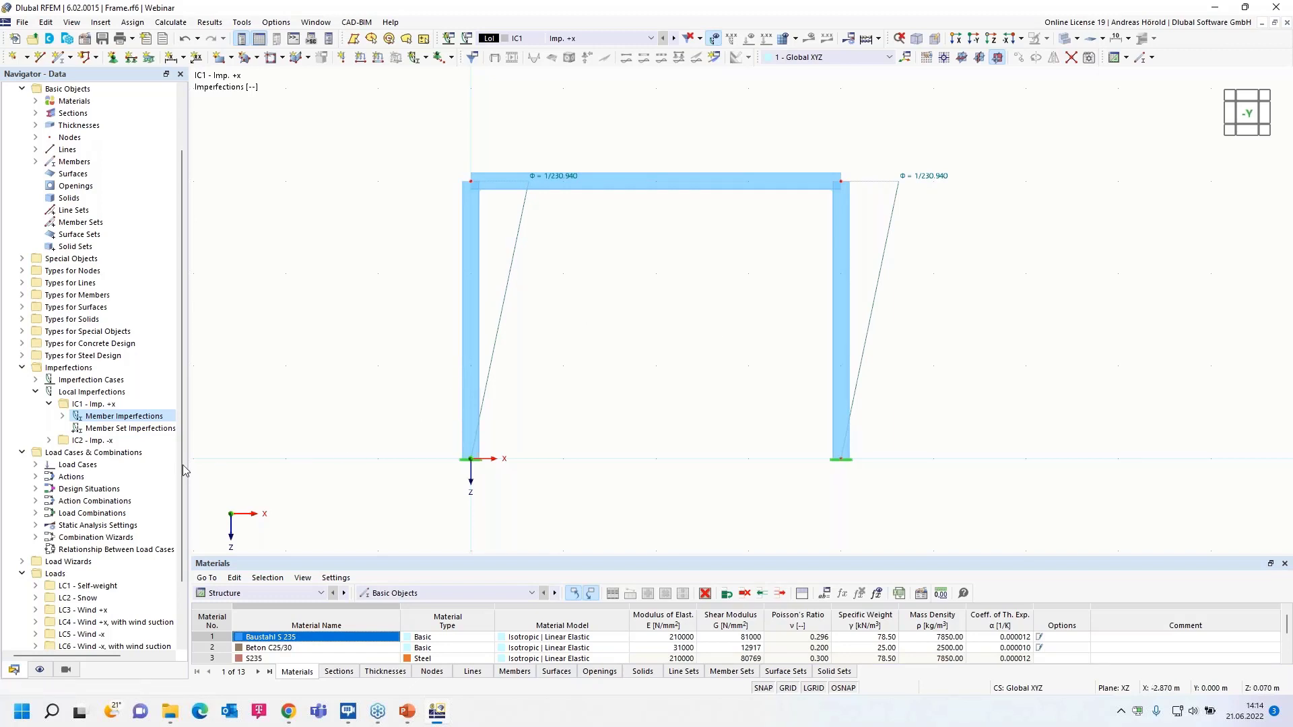
- Begin a second initial sway member imperfection with definition type EN 1992-1-1 & EN 1993-1-1 and imperfection direction -z
click(49, 441)
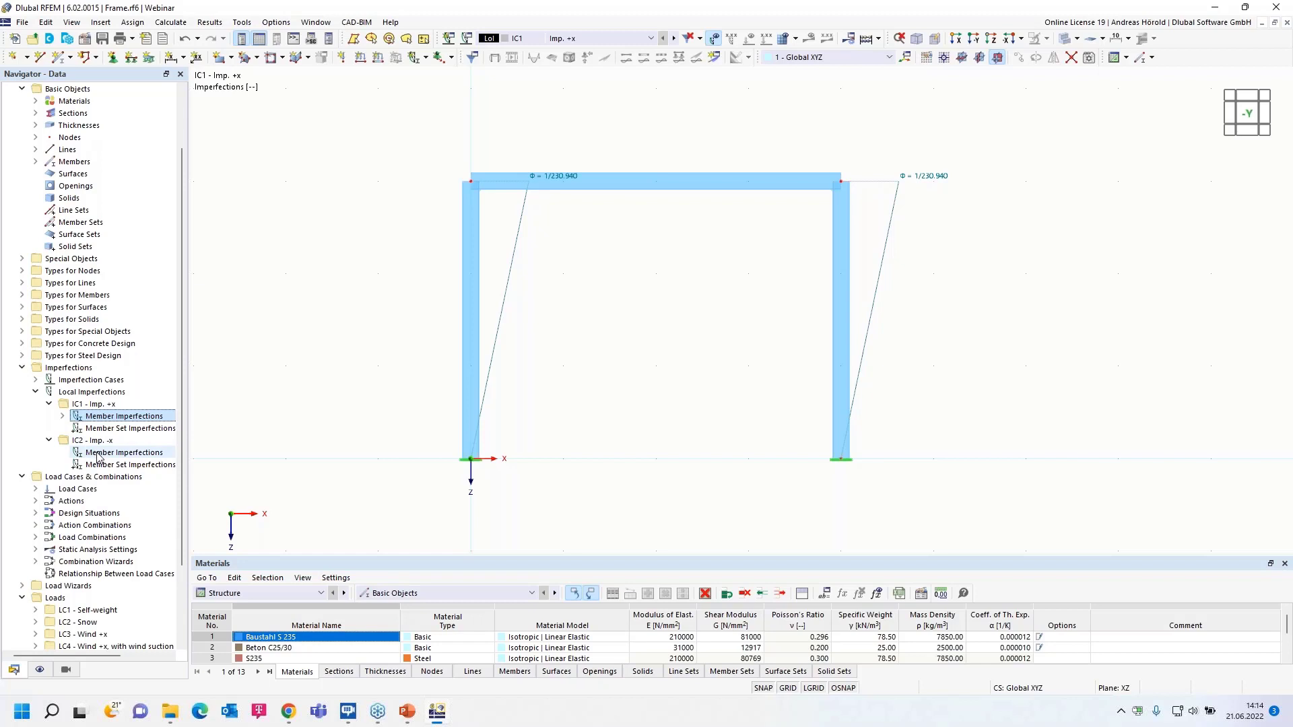
click(101, 23)
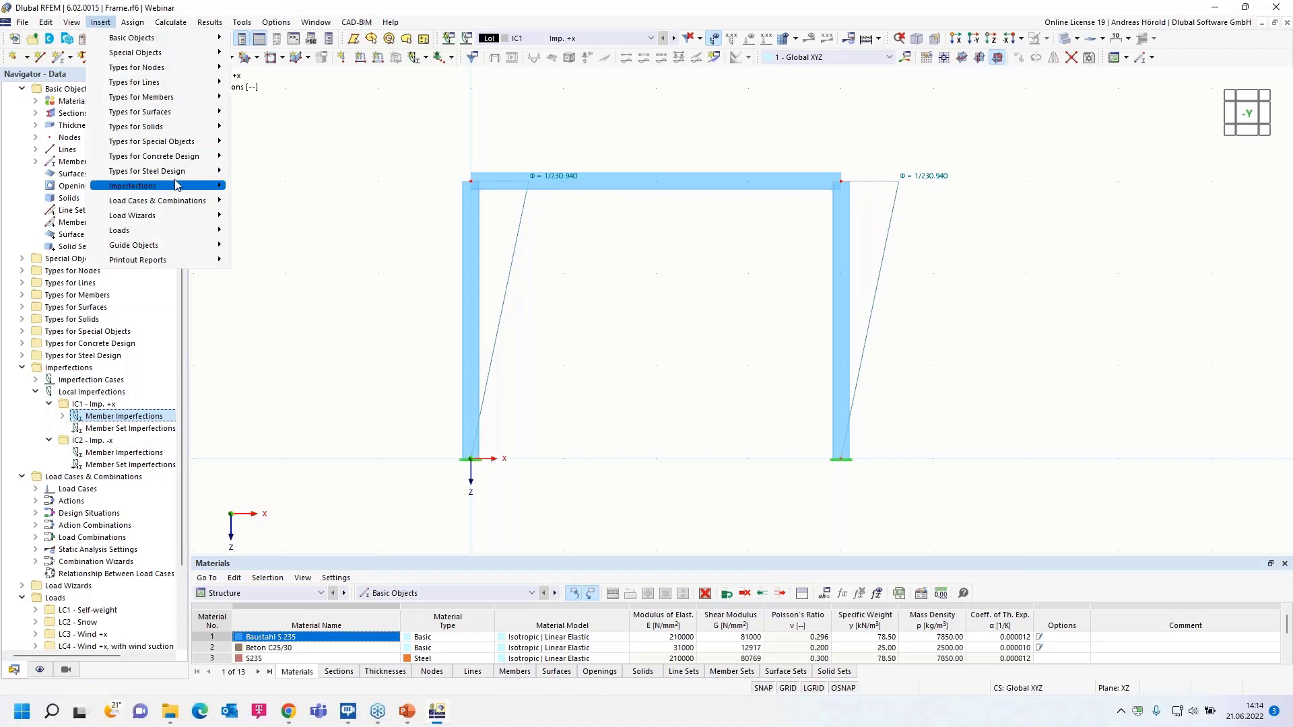
mouse_move(177, 186)
mouse_move(320, 202)
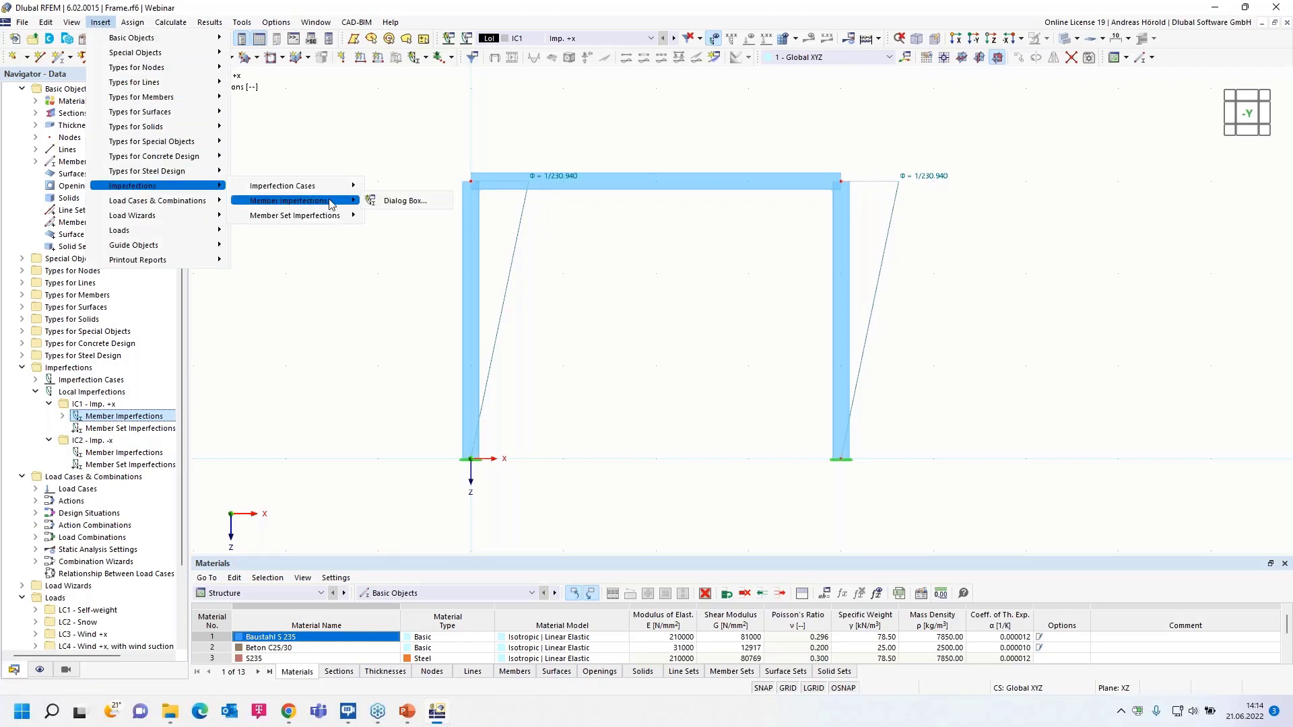
click(397, 201)
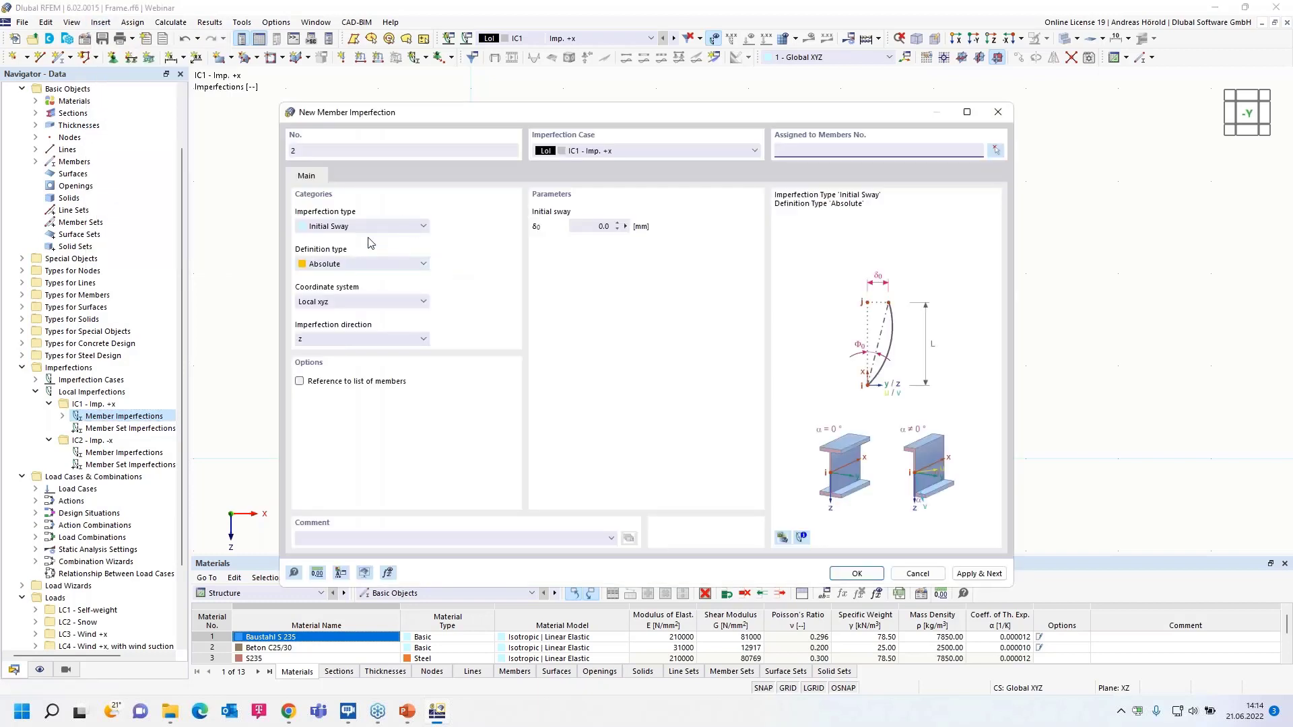
click(378, 263)
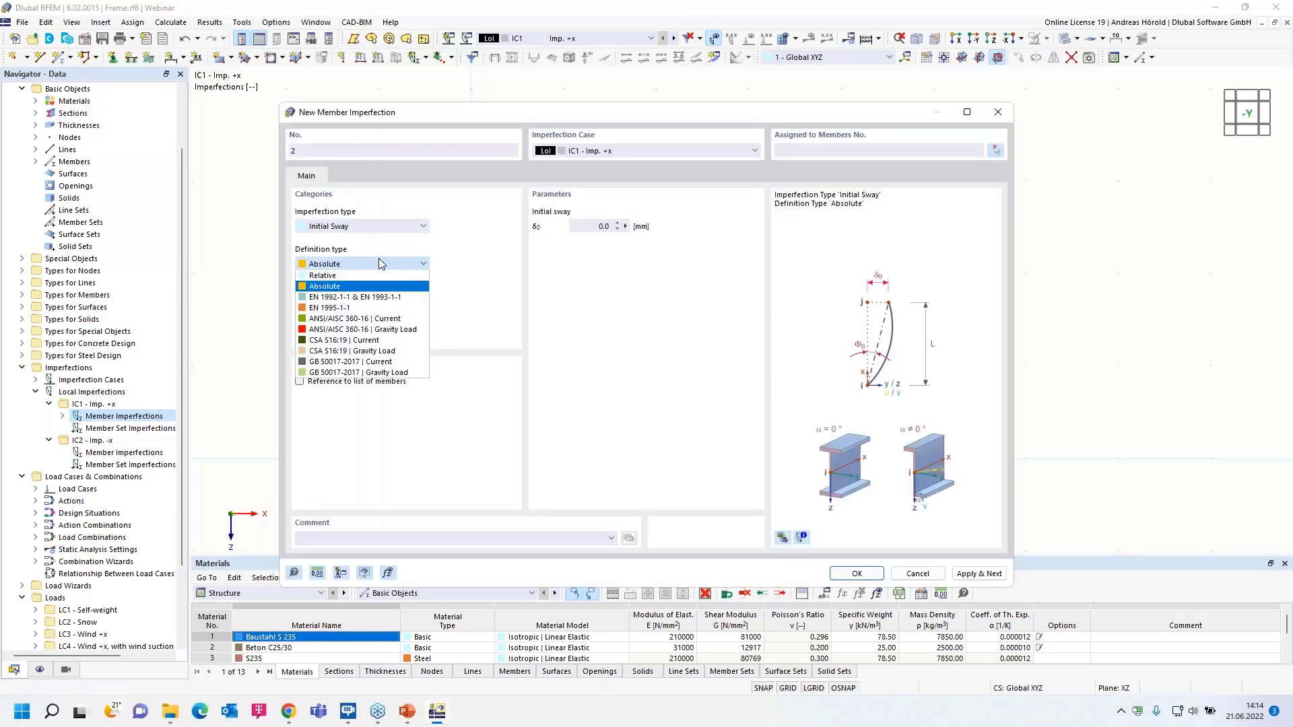
click(363, 298)
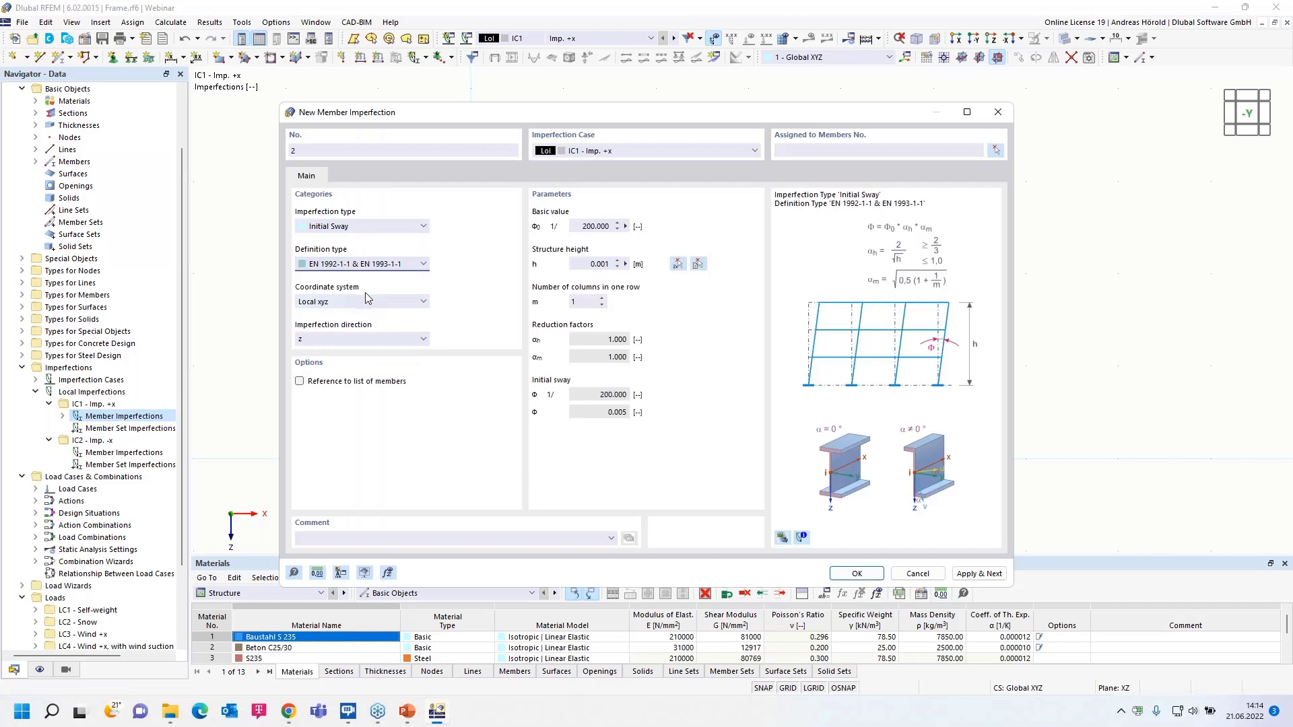
click(334, 339)
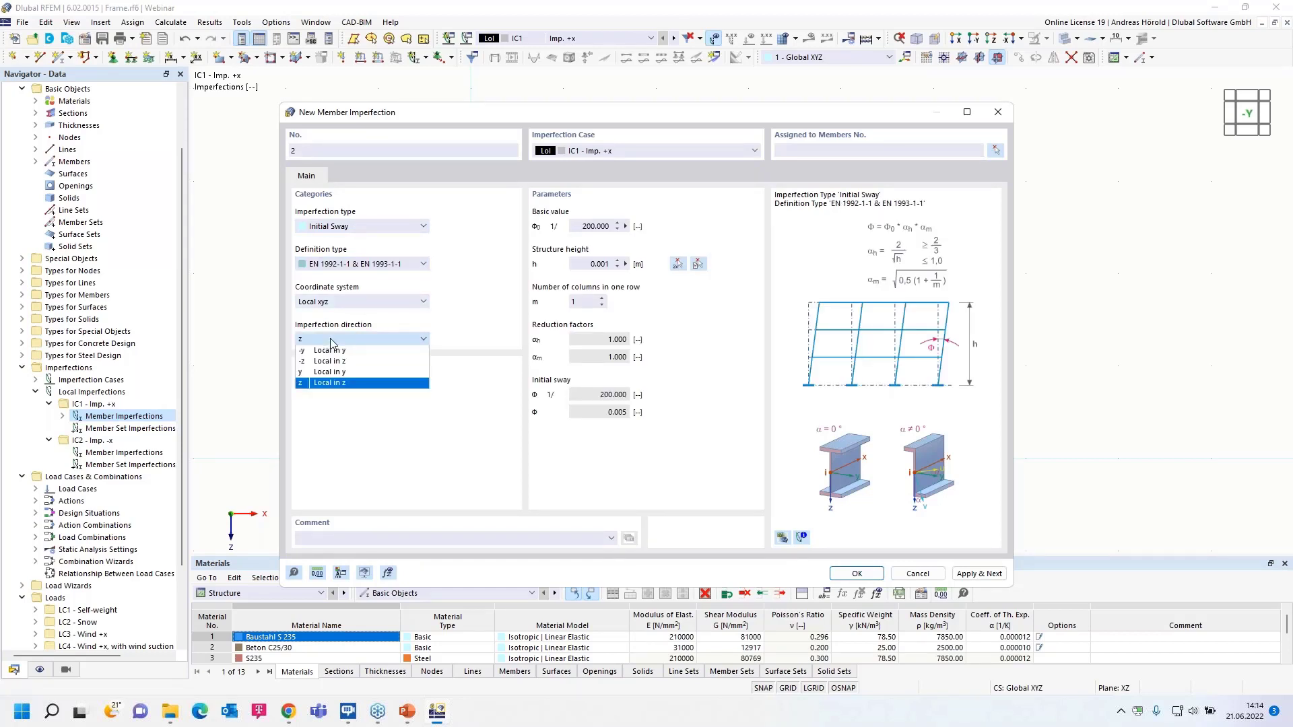
click(332, 362)
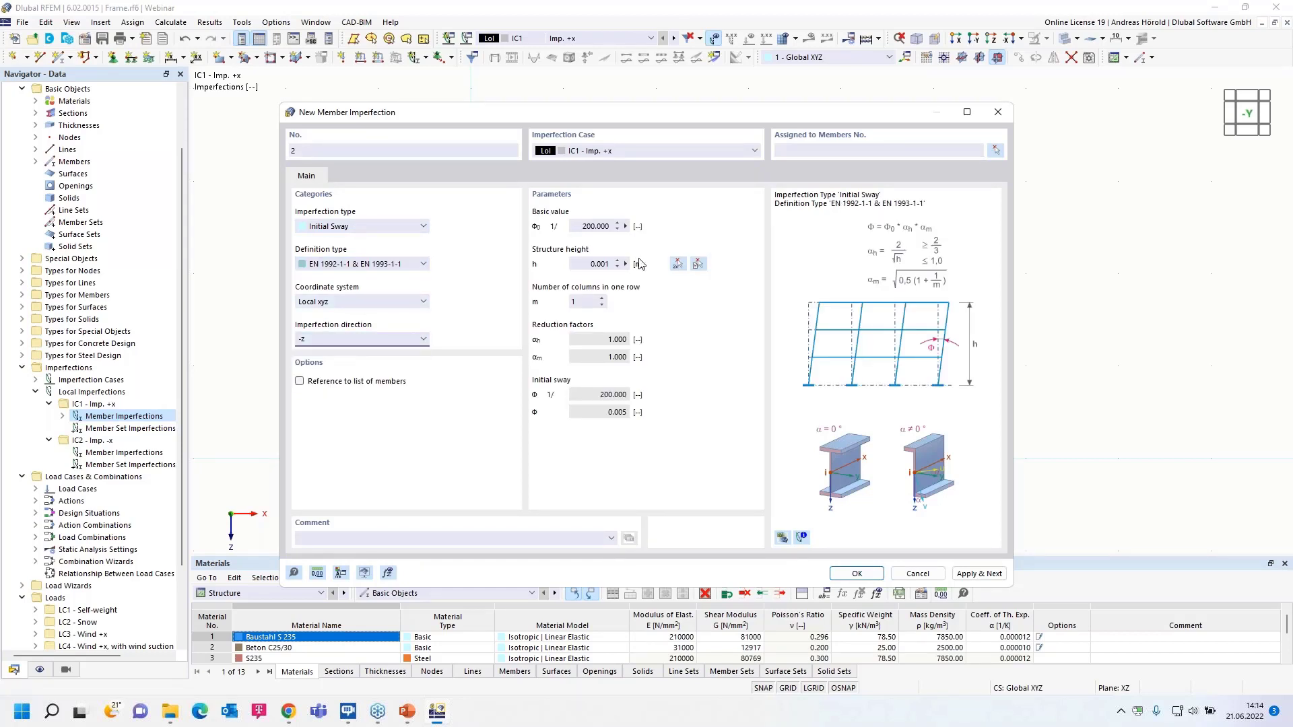
- Set the structure height to 3 m, the number of columns in one row to 2, and the imperfection case to IC2 - Imp. -x
double_click(614, 263)
text(3)
click(602, 298)
click(629, 151)
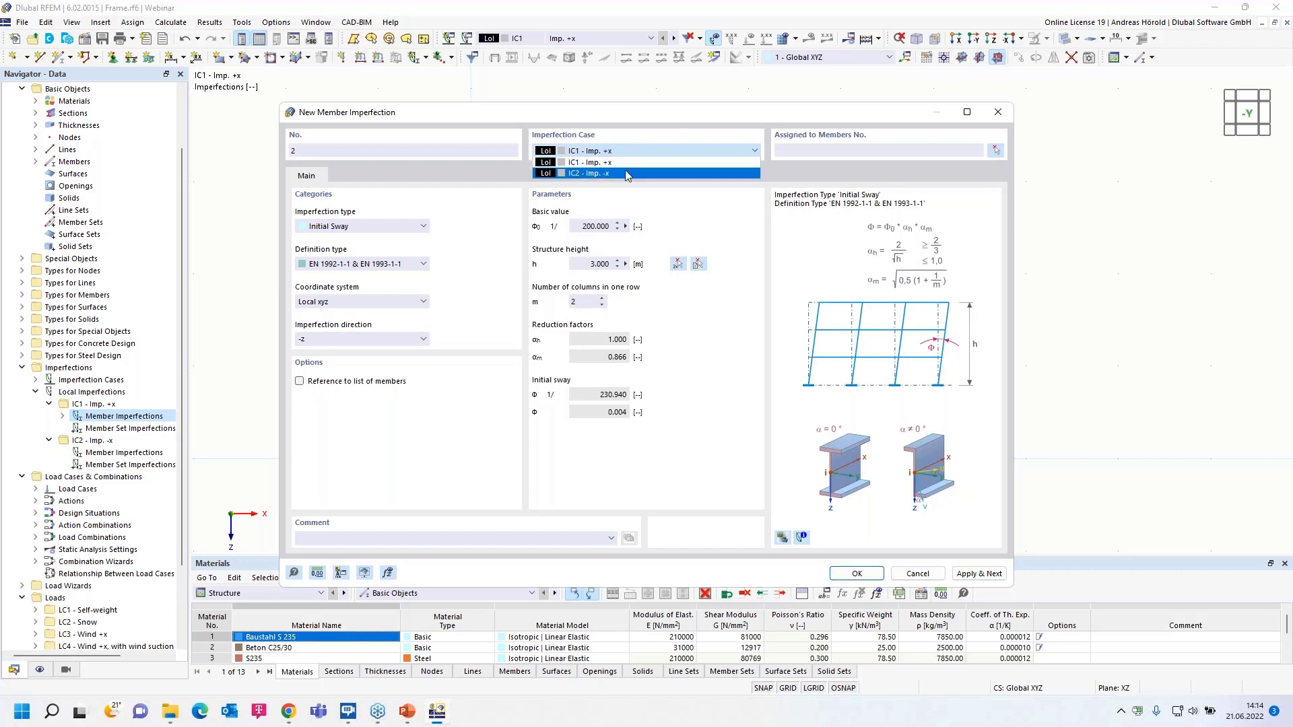
click(627, 172)
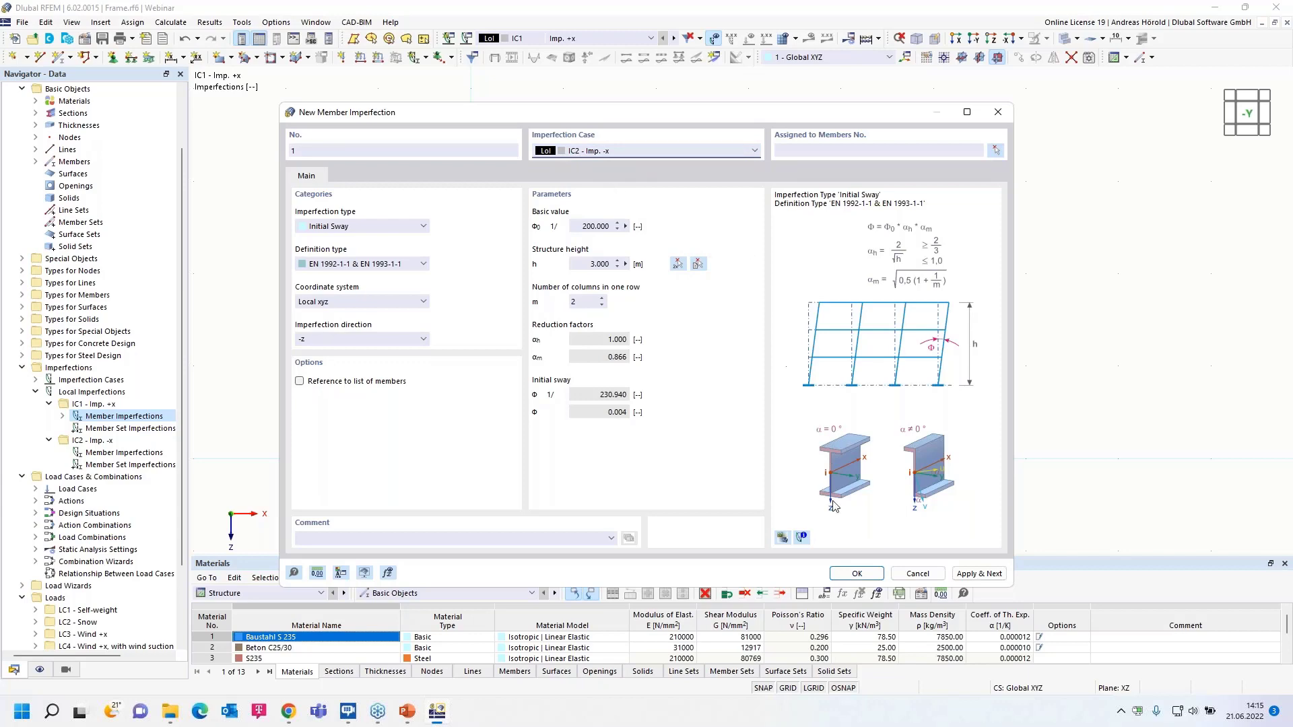
- Assign the -z sway imperfection to both columns and display imperfection case IC2 on the model
click(854, 575)
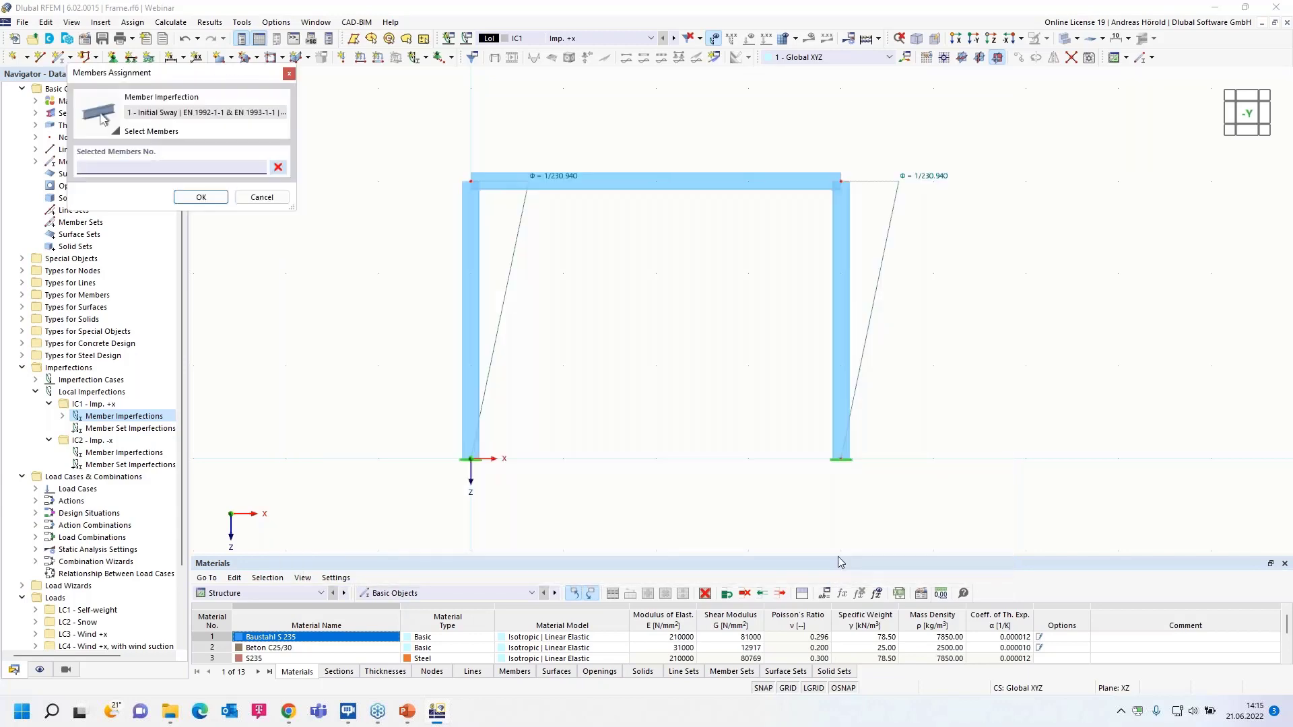
click(475, 332)
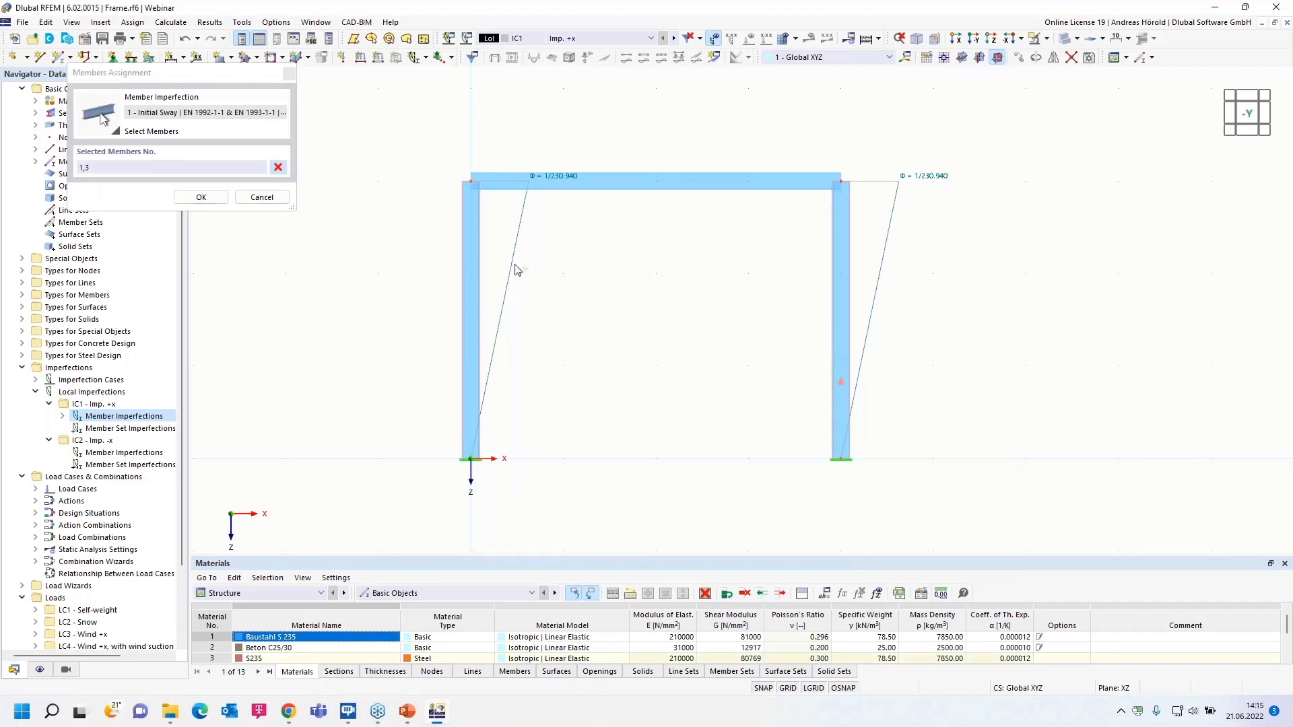
click(201, 197)
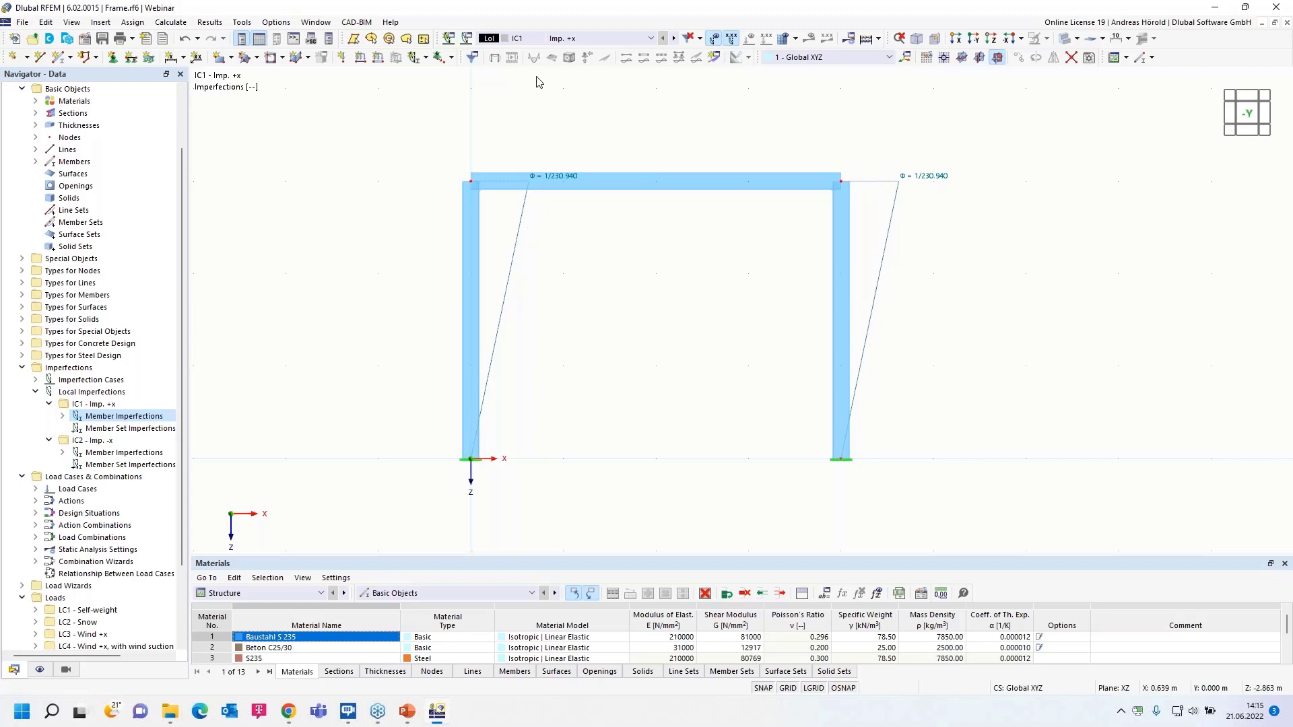
click(674, 38)
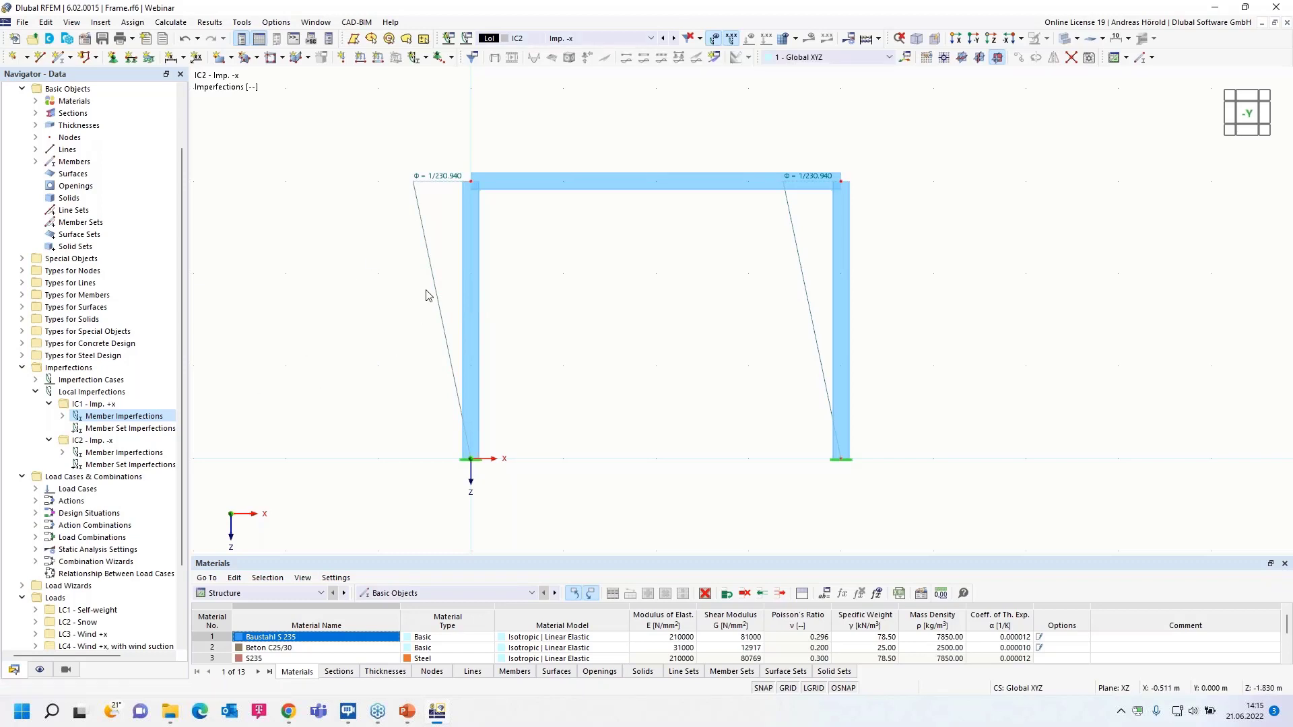
mouse_move(434, 288)
- Open the load cases and combinations settings and select standard group EN 1990 with national annex DIN | 2012-08
right_click(73, 479)
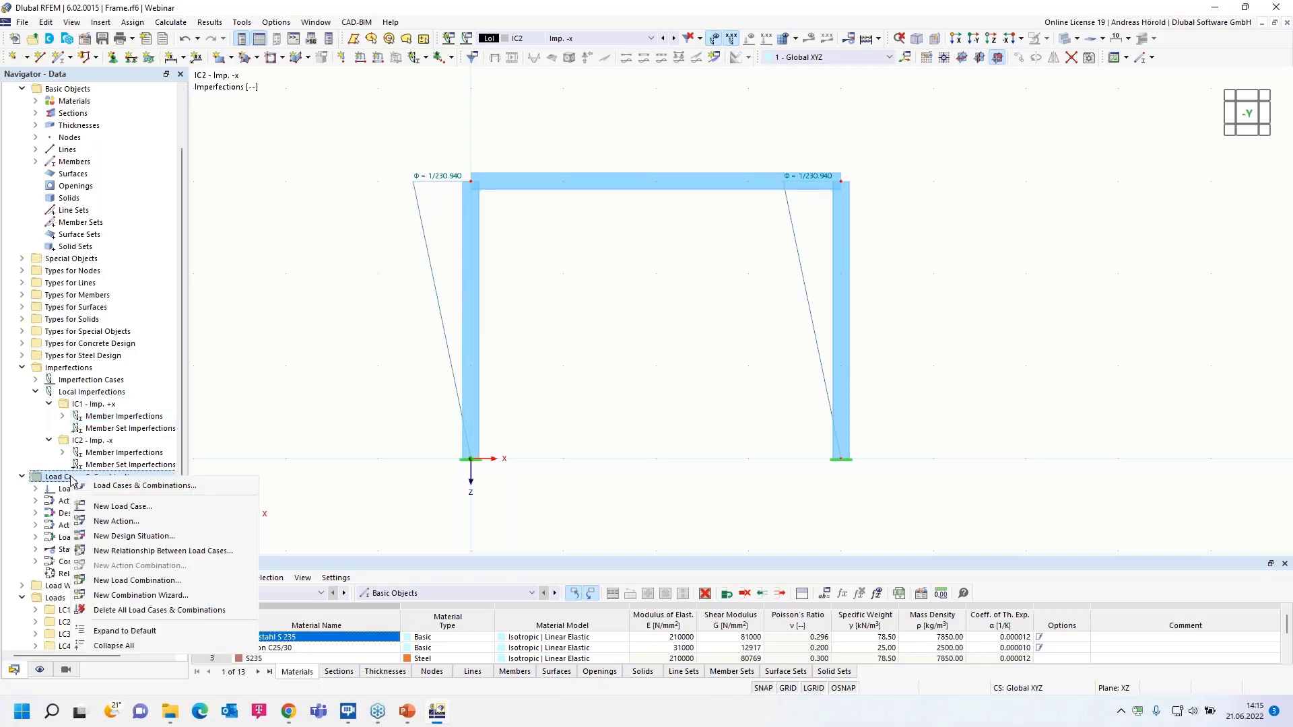
click(128, 491)
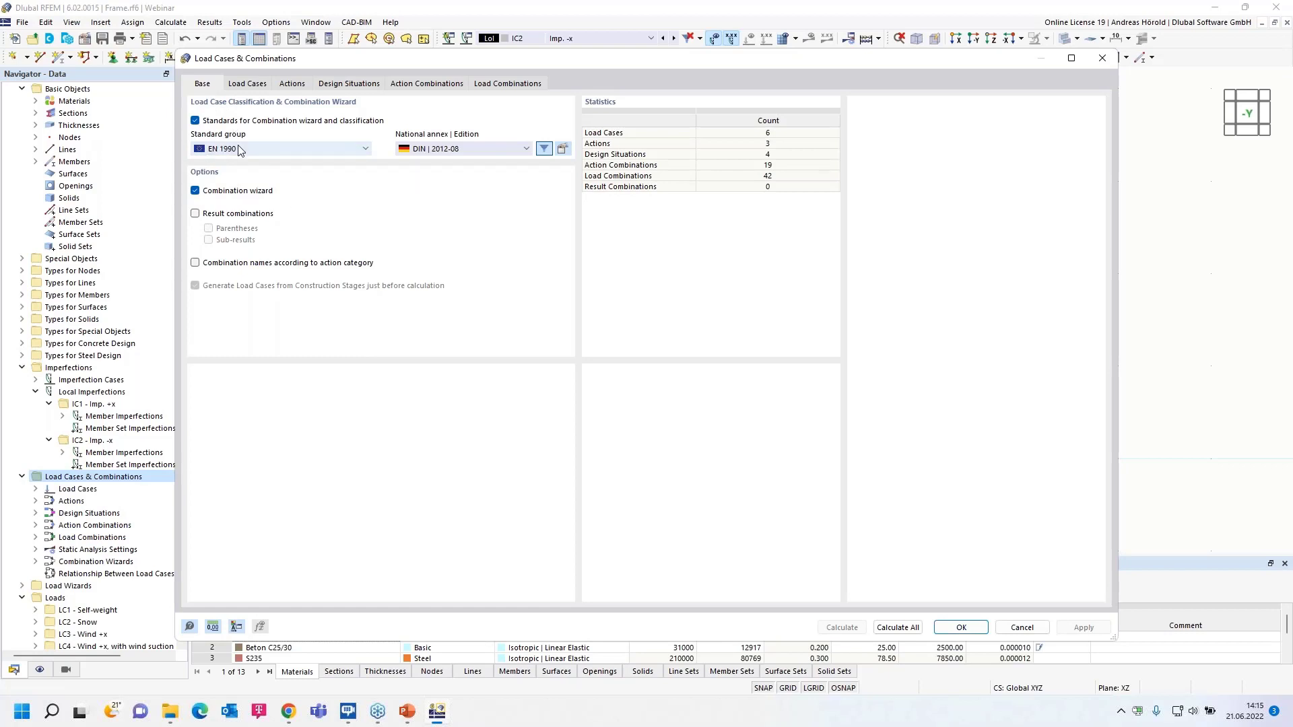
click(260, 148)
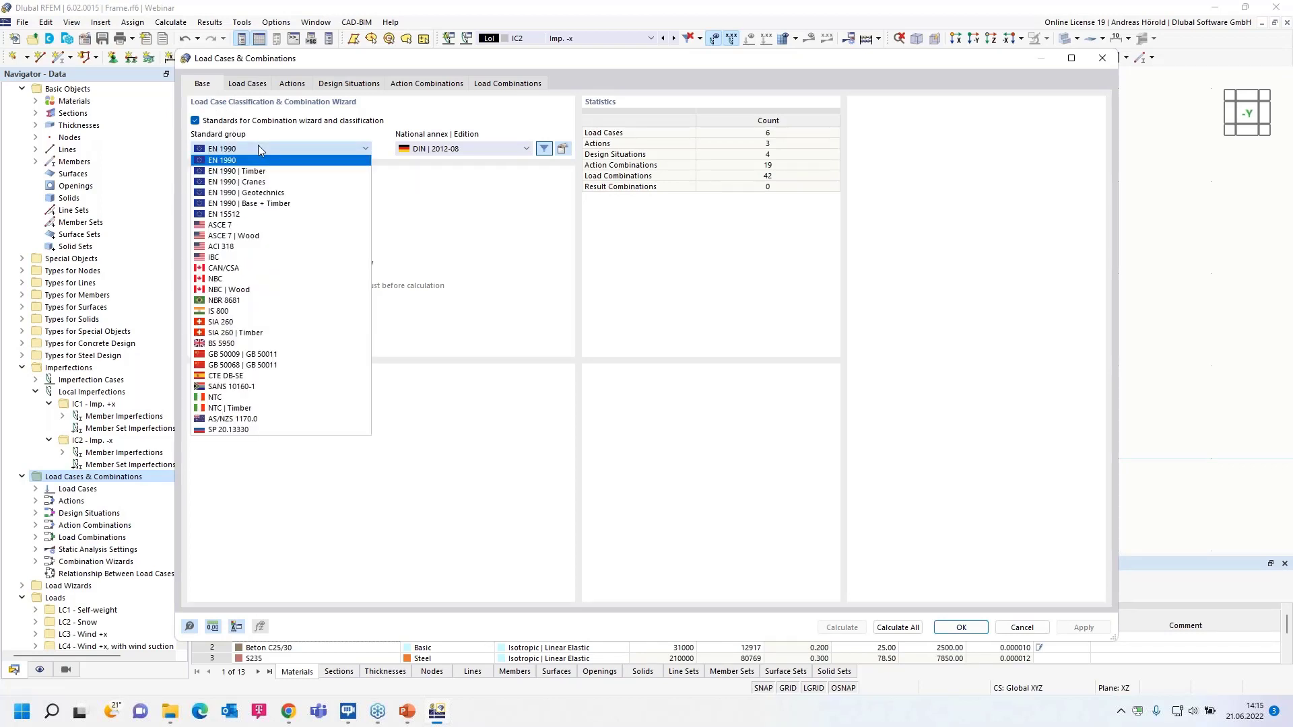
click(237, 160)
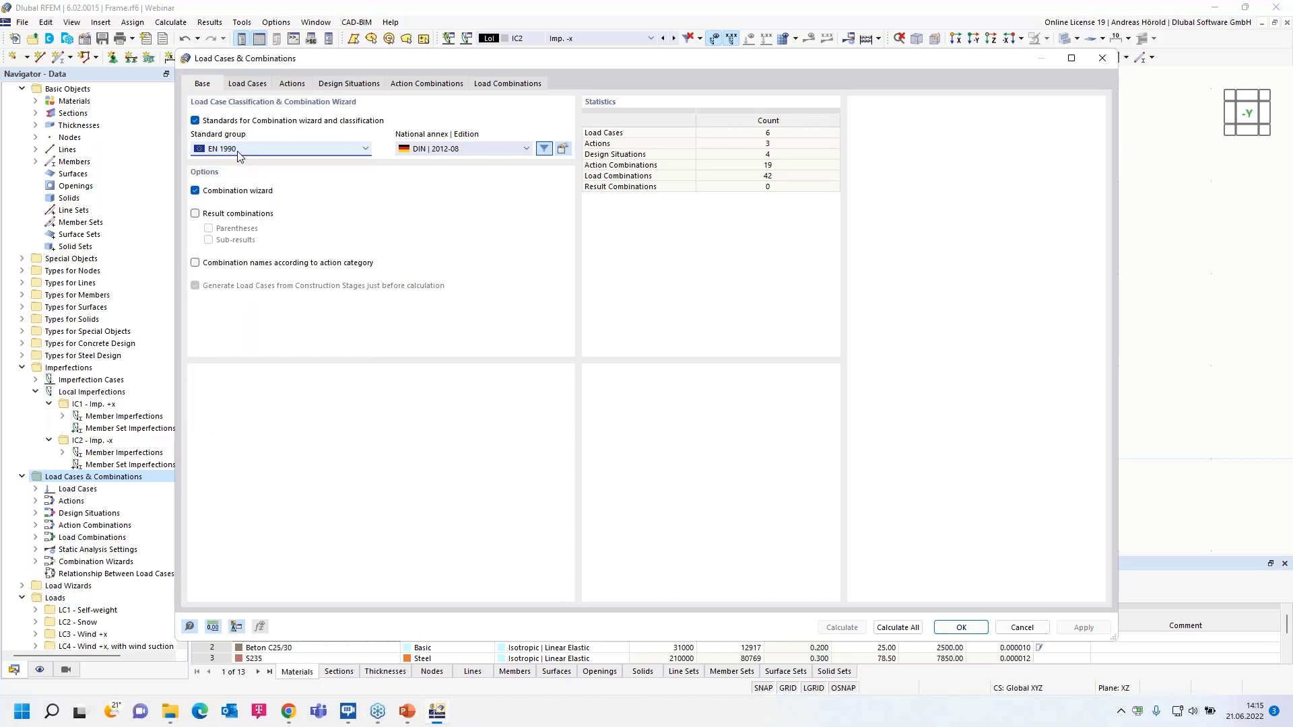
click(404, 151)
click(472, 151)
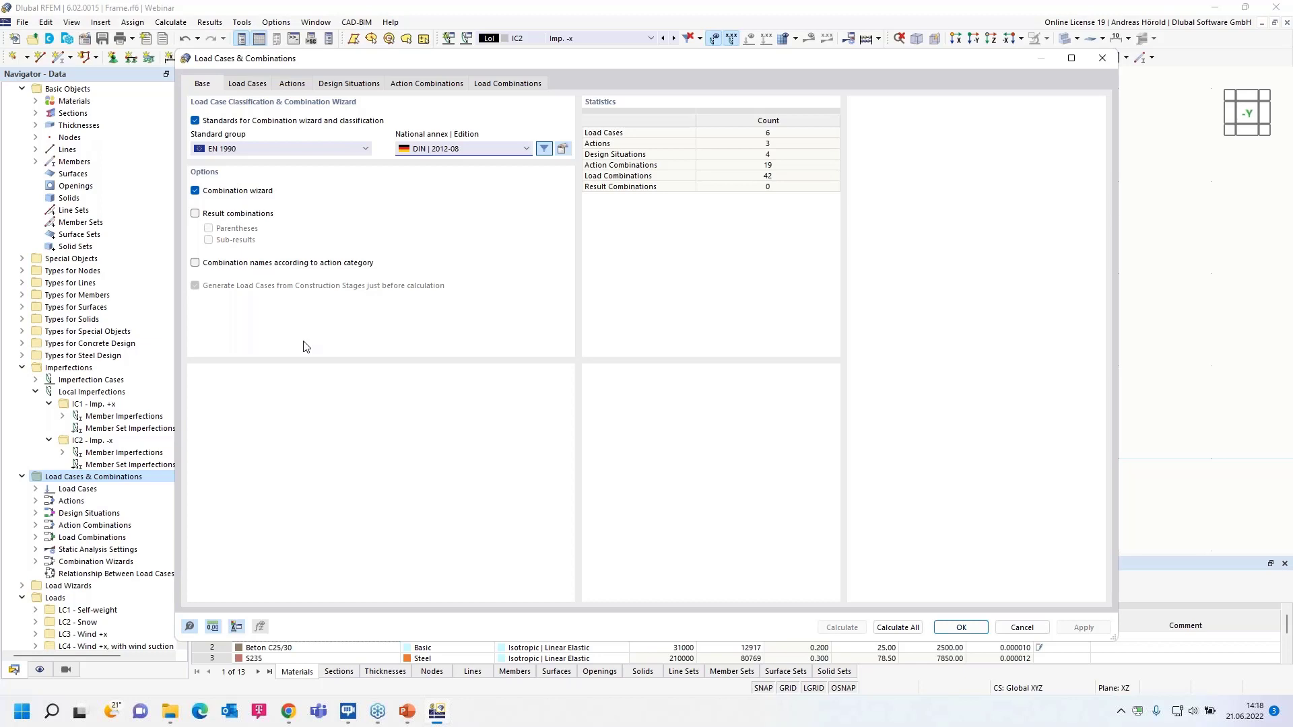
- Review the available static analysis settings and action categories for the self-weight load case LC1
click(247, 85)
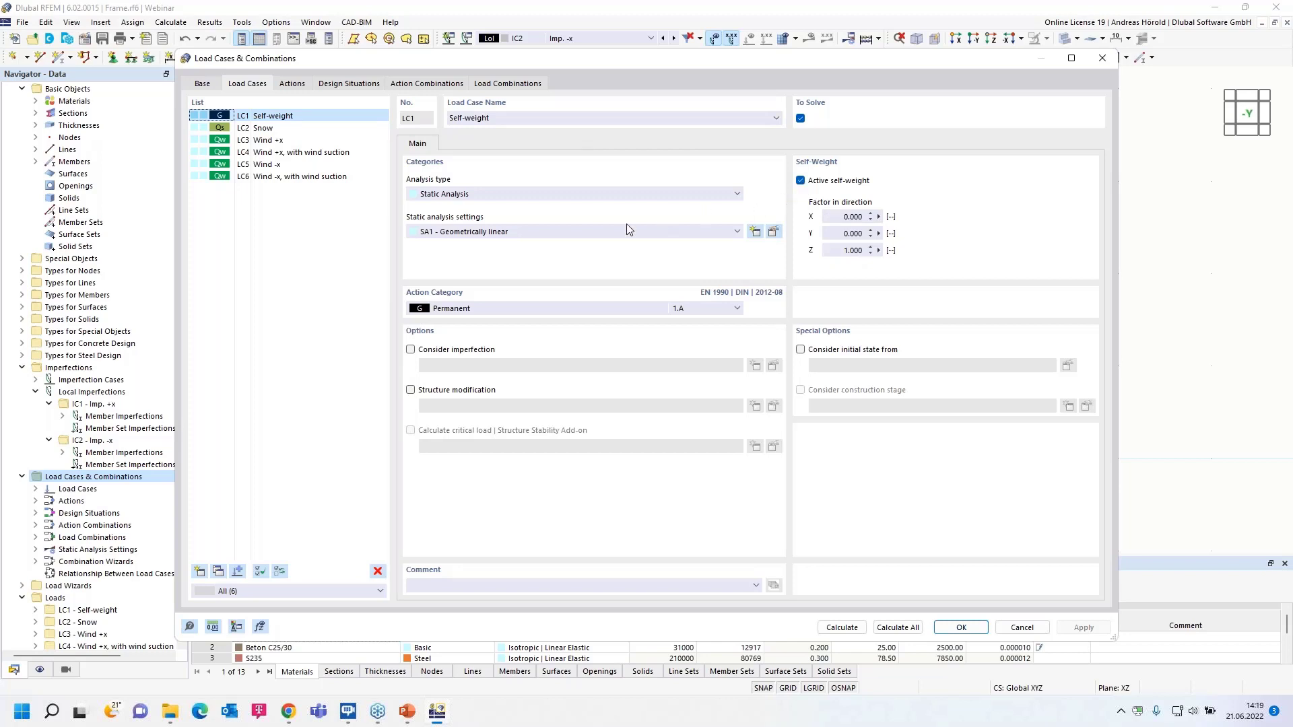
click(539, 232)
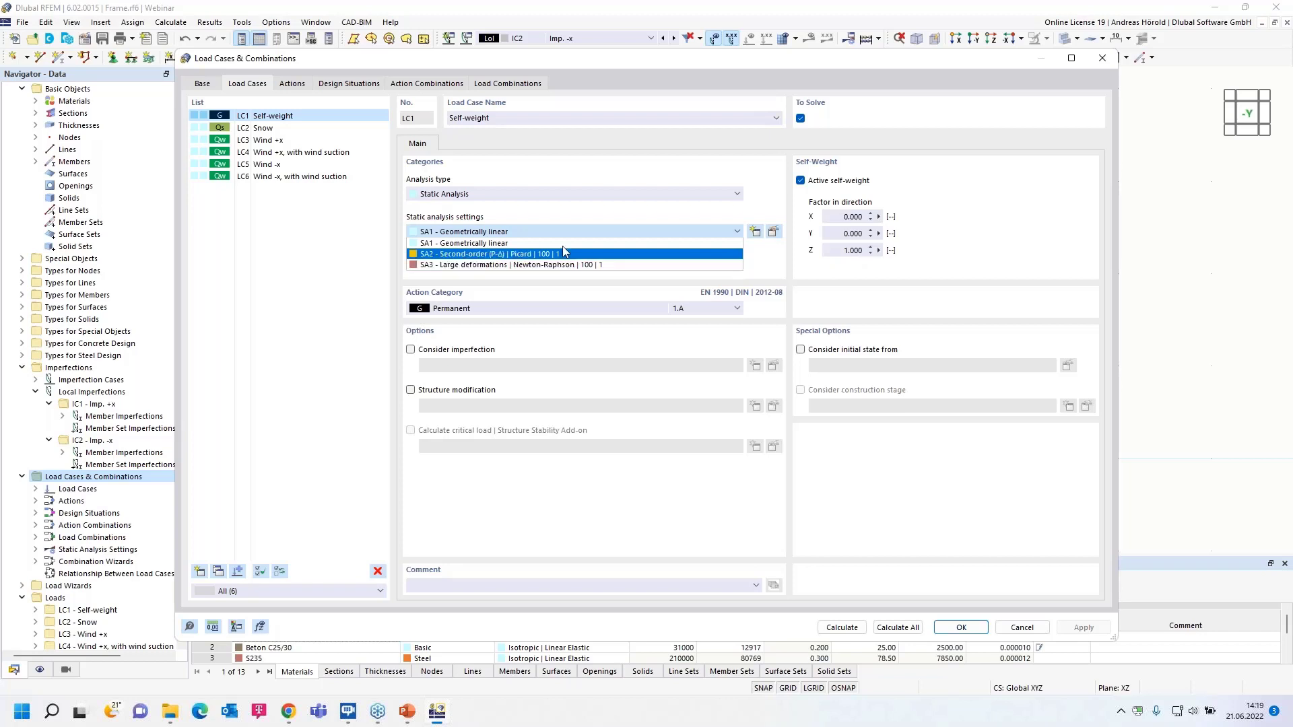
click(577, 214)
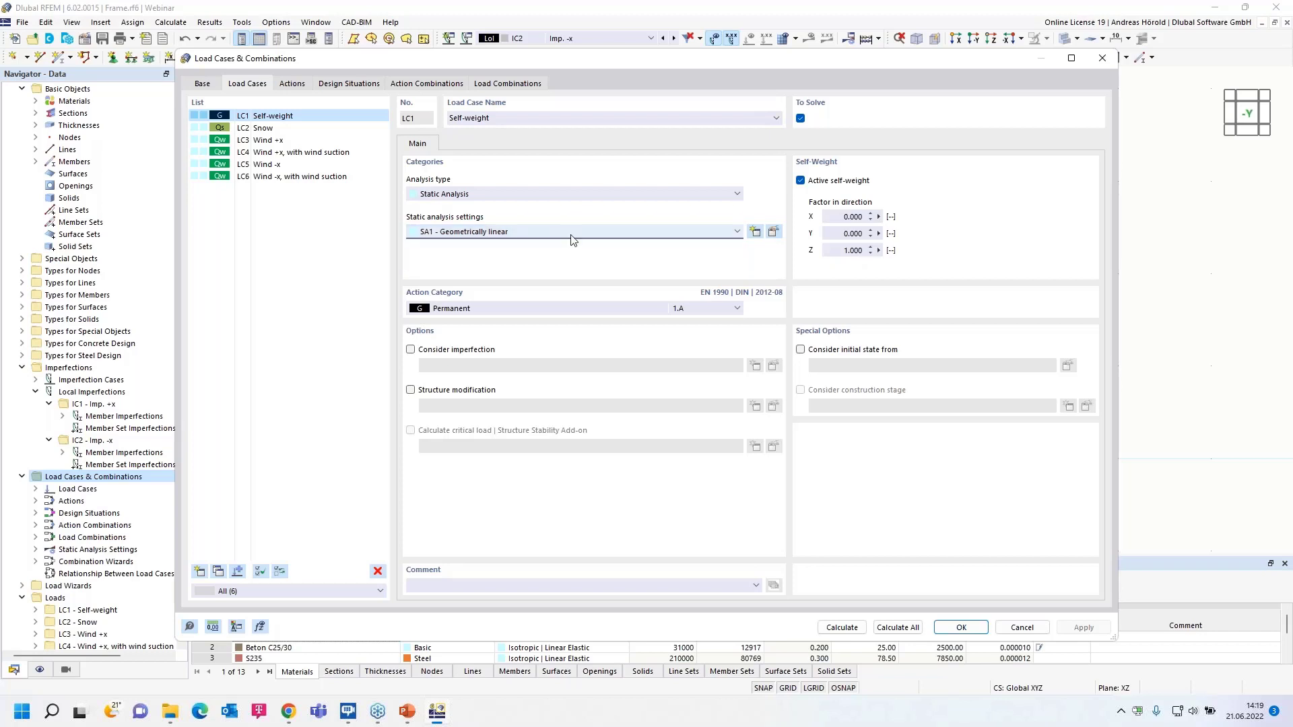
click(543, 307)
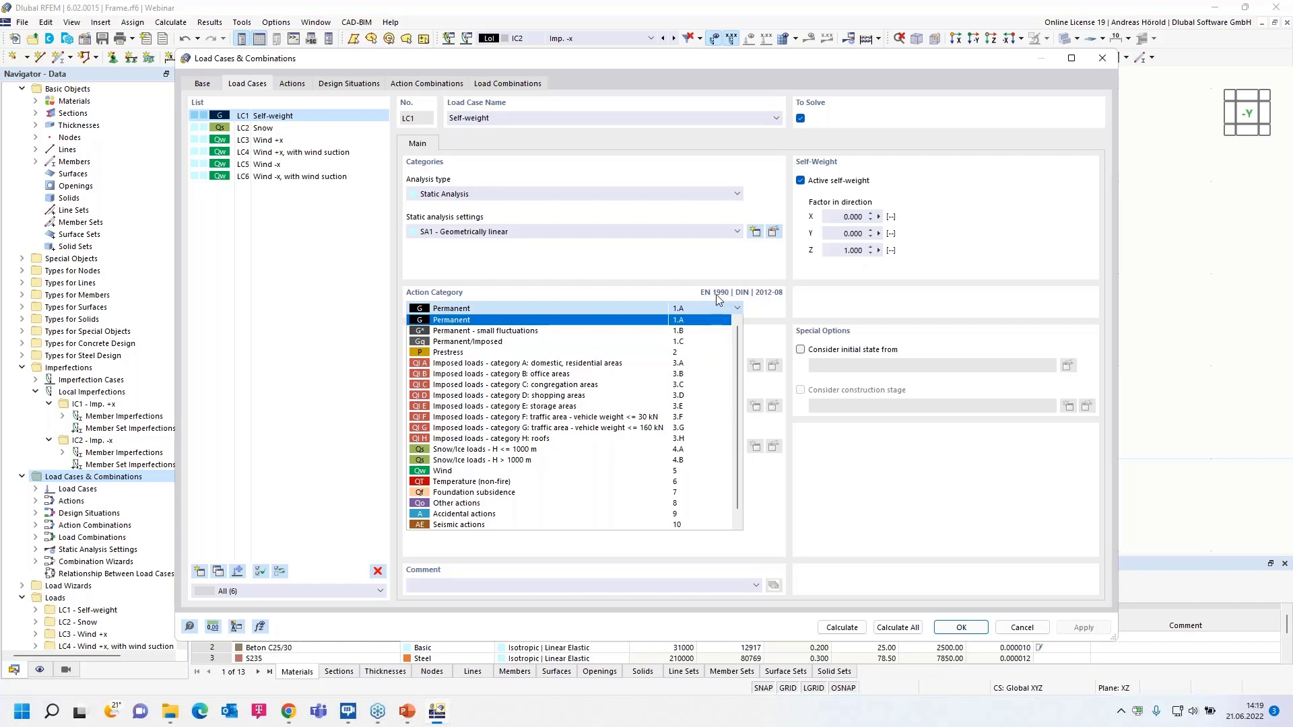
click(664, 281)
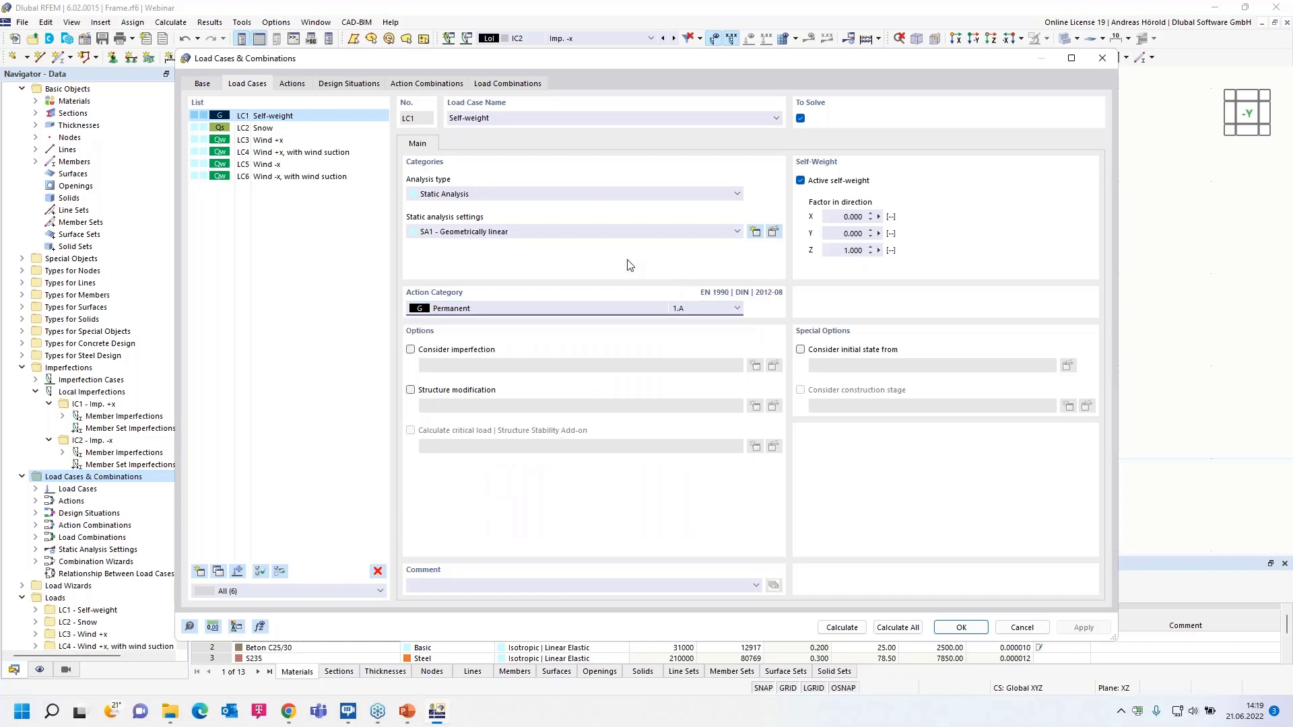
- Check which imperfection case is considered in each of the wind load cases LC3 to LC6
click(268, 143)
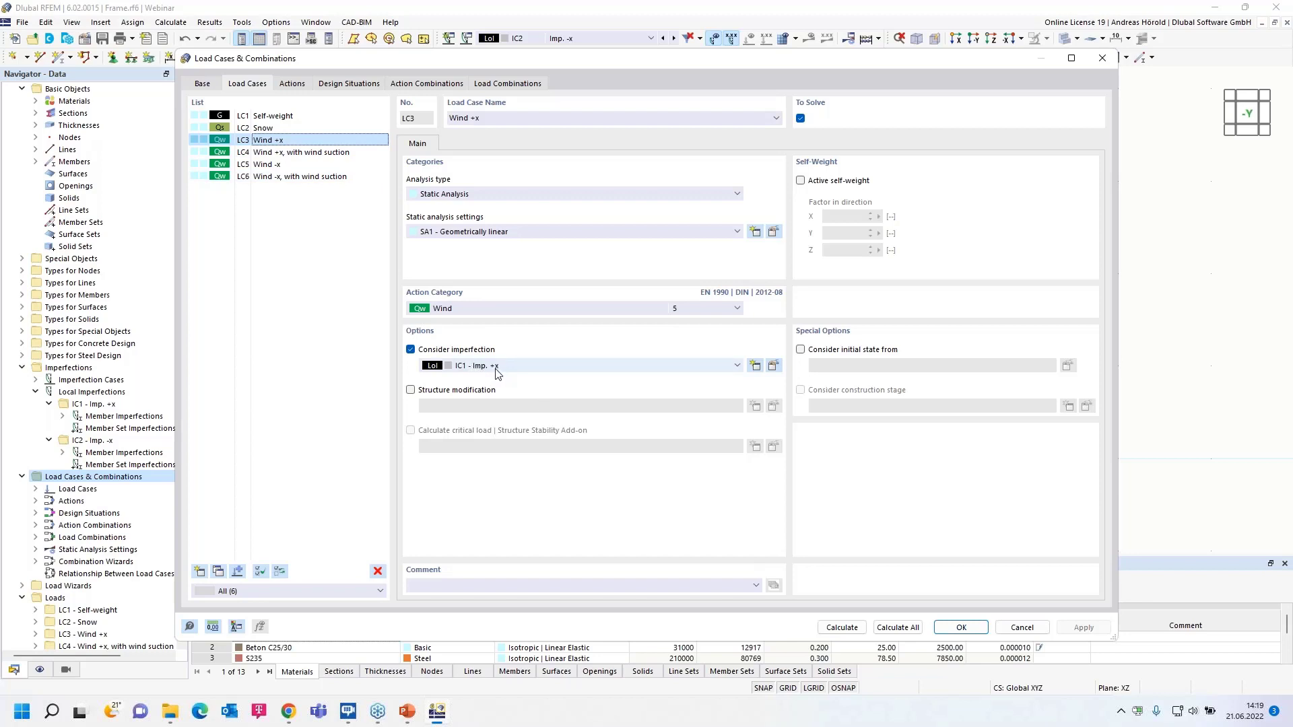
click(295, 152)
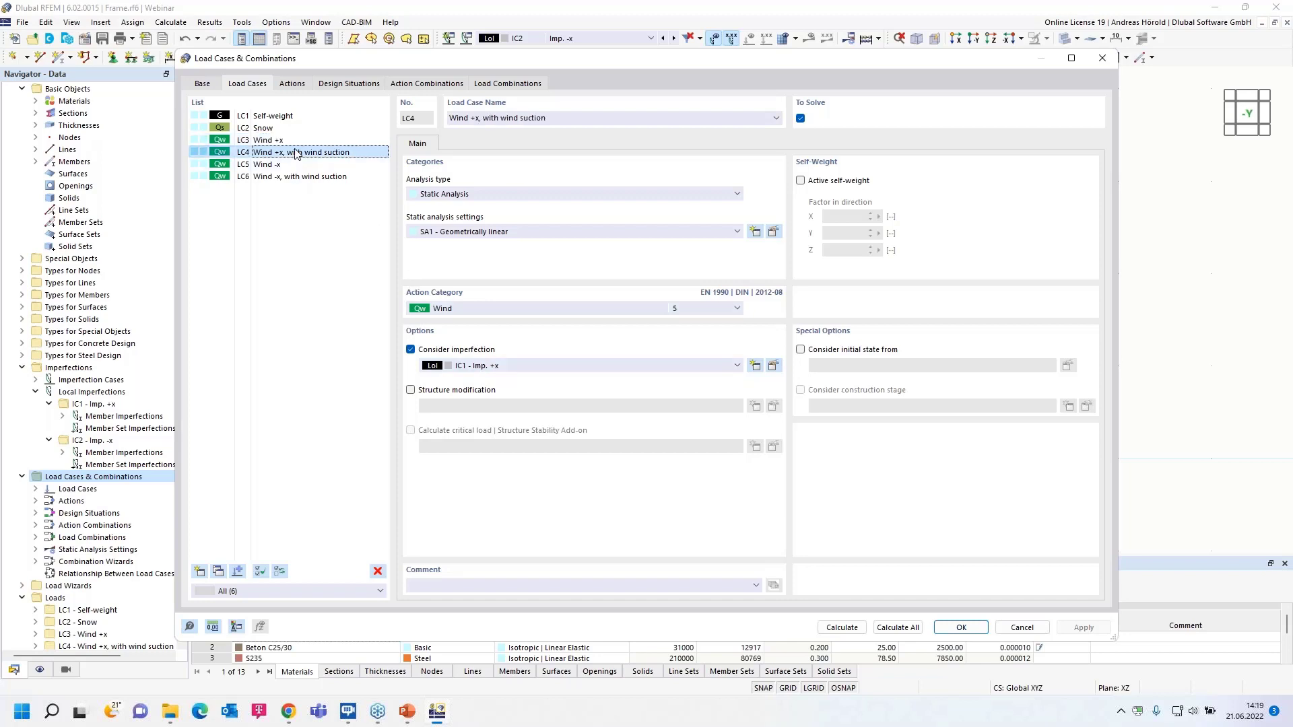
click(264, 166)
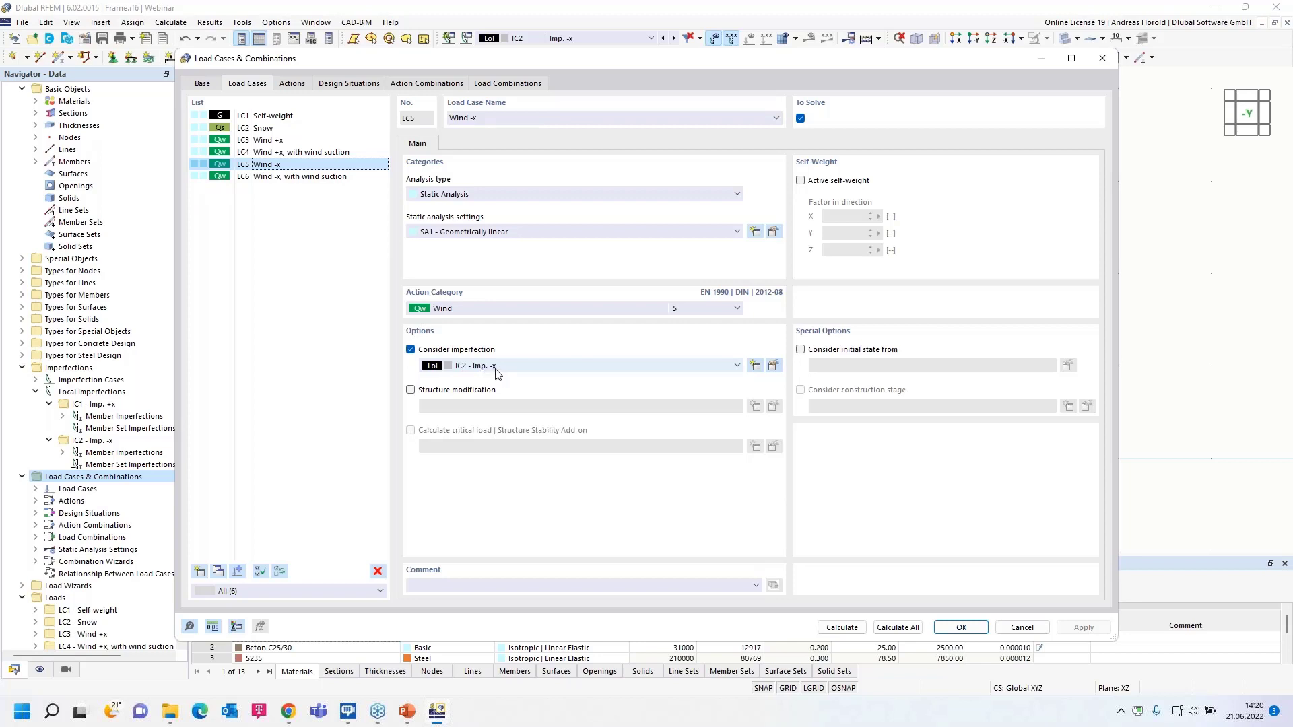
click(303, 177)
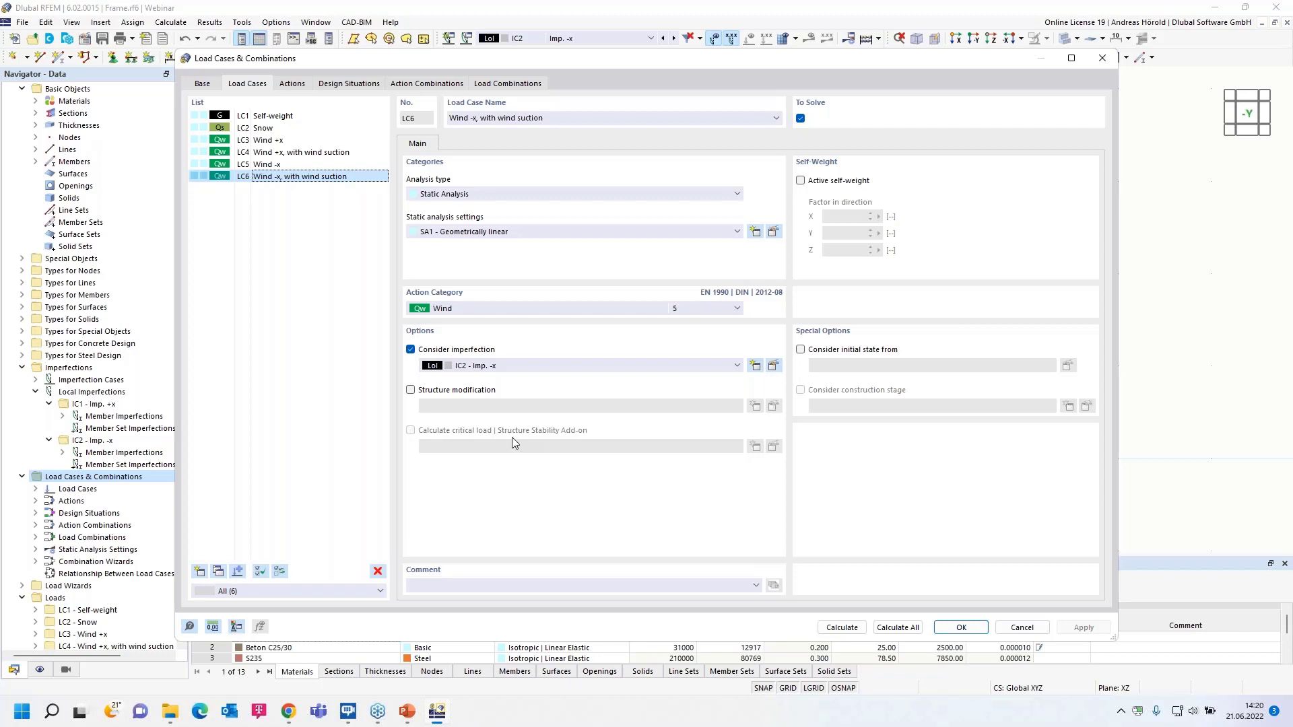
- Review the snow and wind actions and examine the action type options of the wind action, keeping Alternatively
click(291, 83)
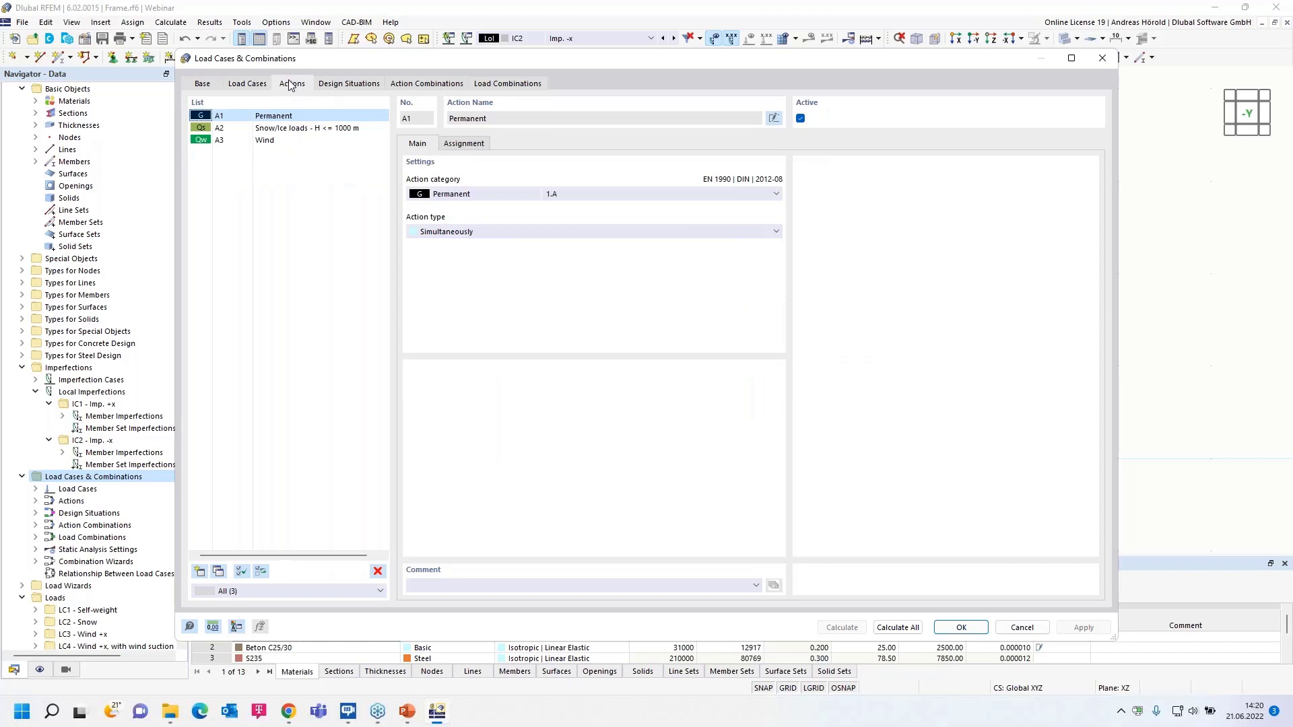
click(287, 128)
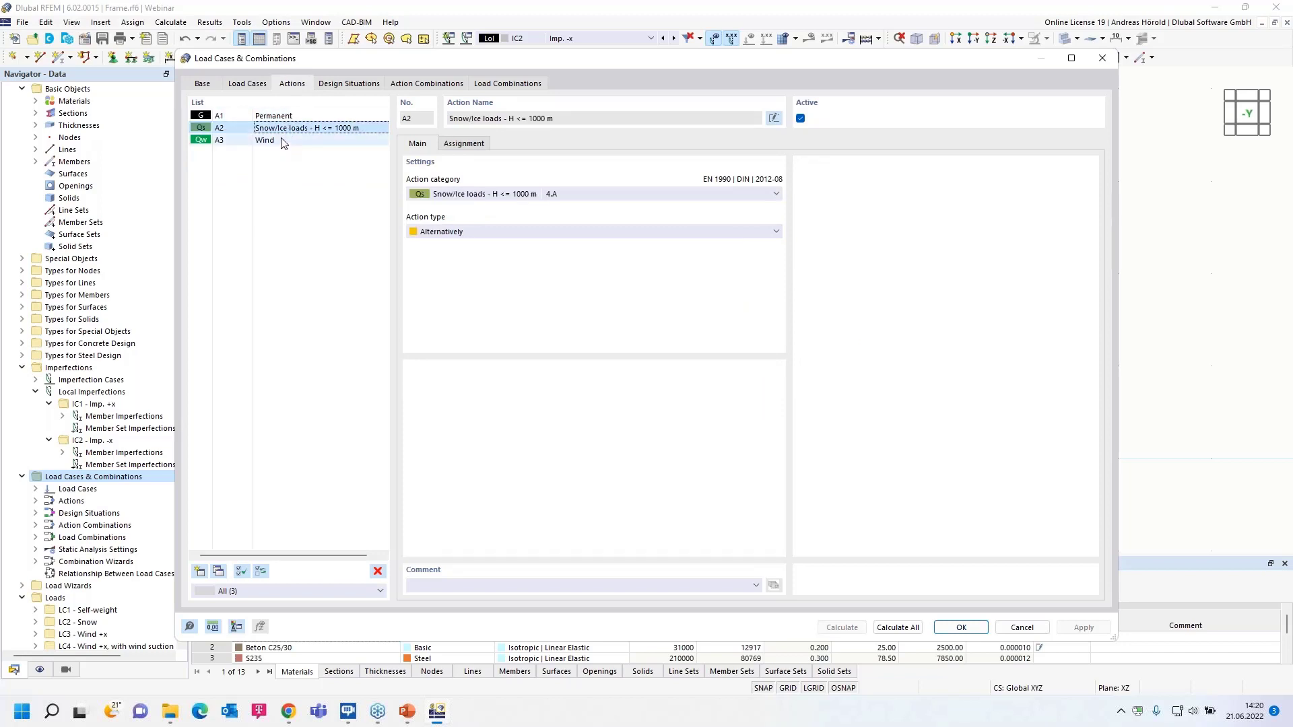
click(283, 140)
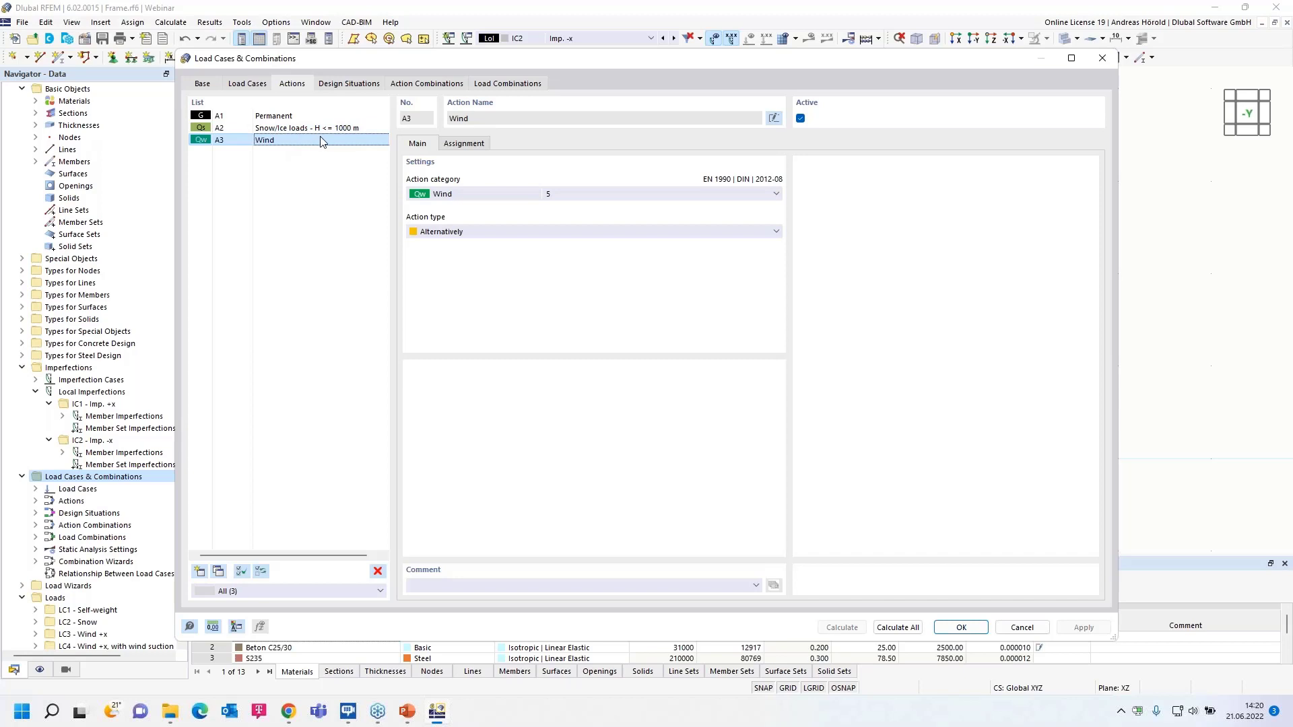
click(529, 231)
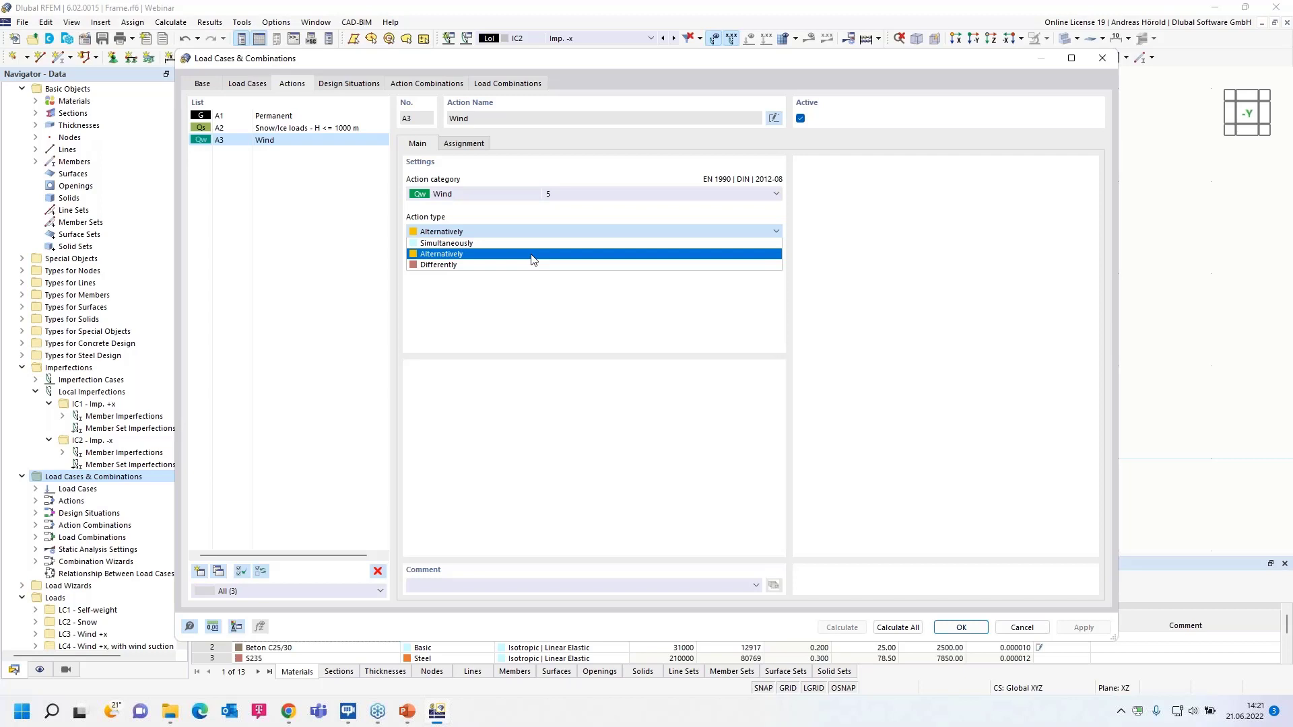
click(532, 260)
click(488, 232)
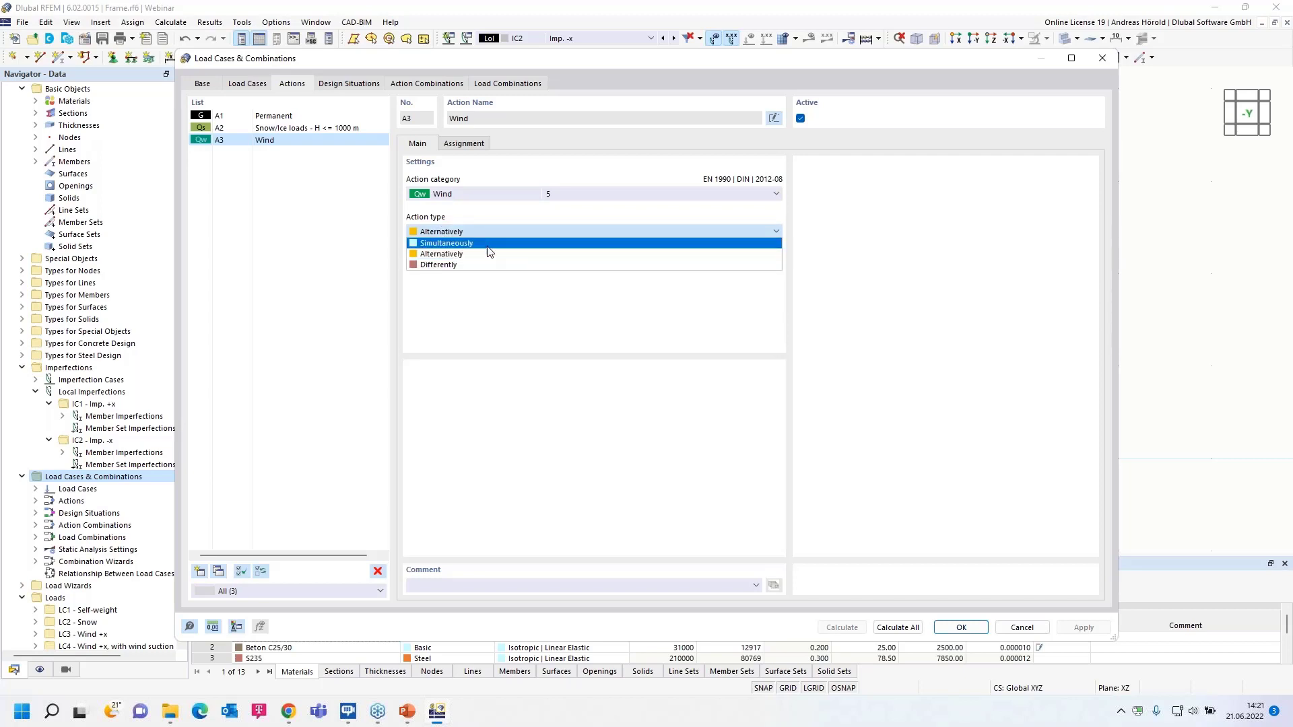
click(488, 254)
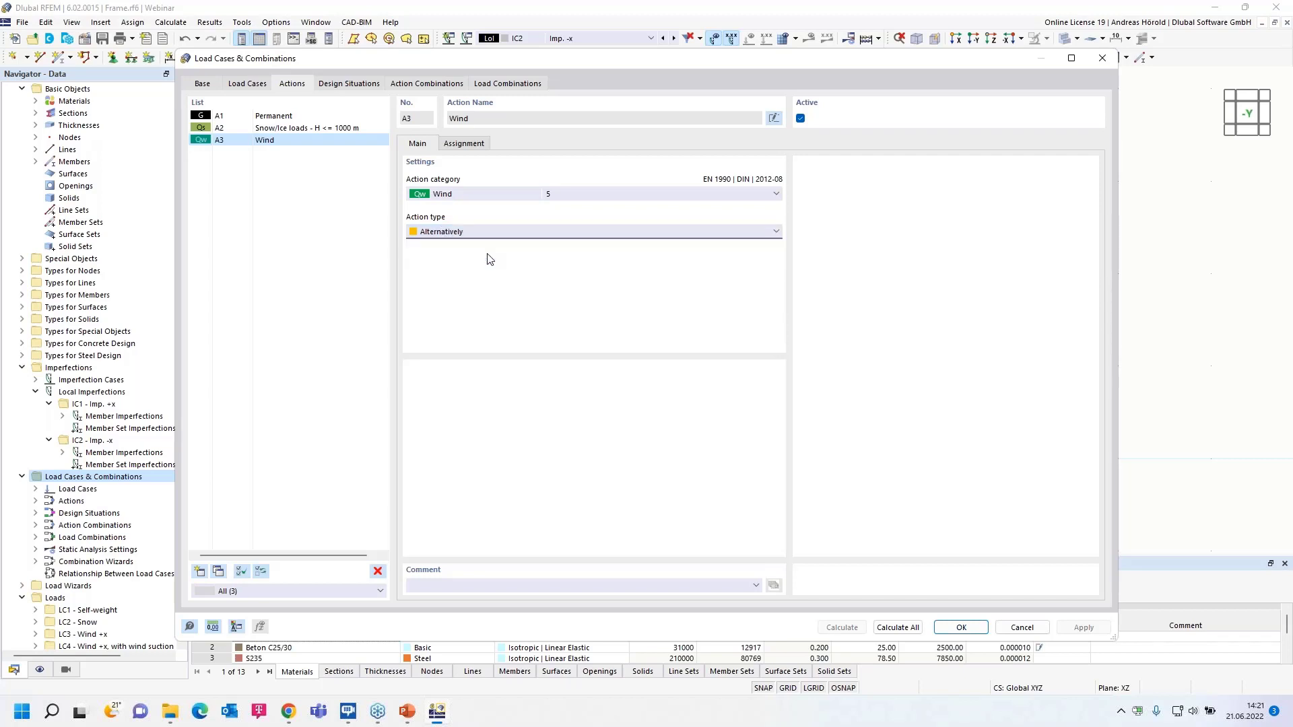
- Set the wind action's type to Differently, with LC3 and LC4 in group 1 and LC5 and LC6 in group 2
click(516, 233)
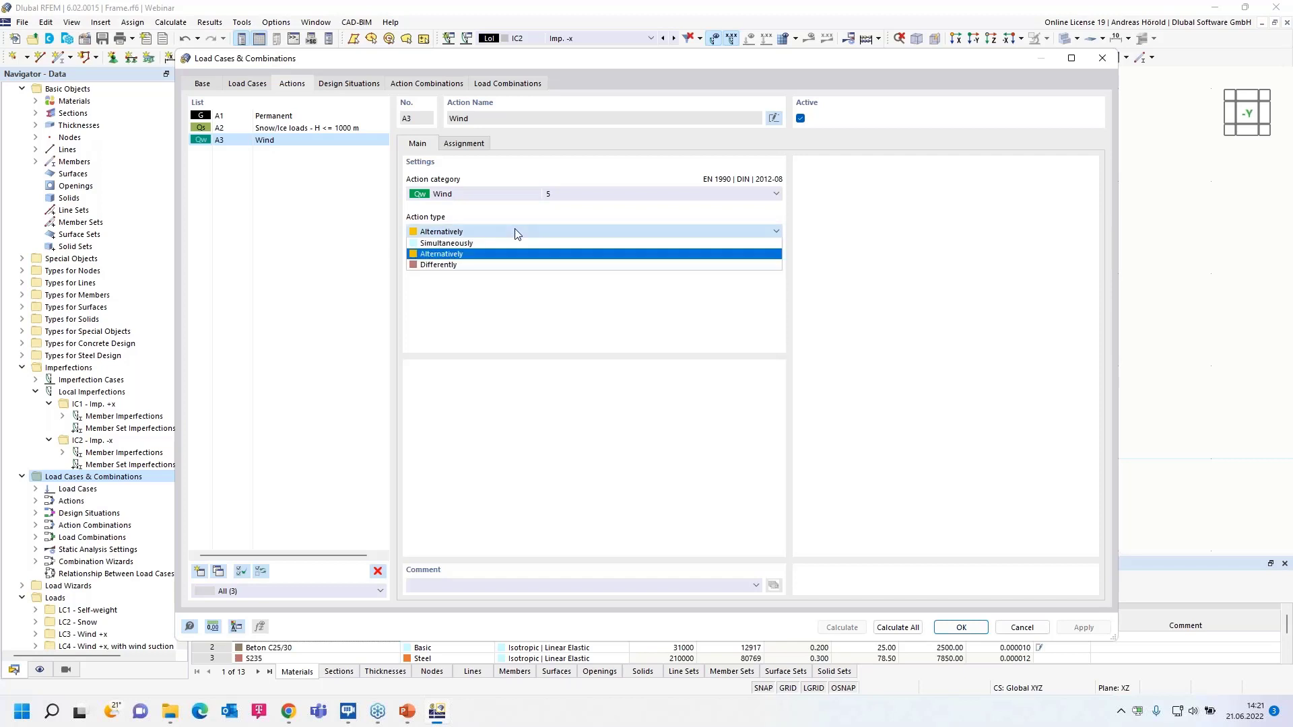
click(510, 265)
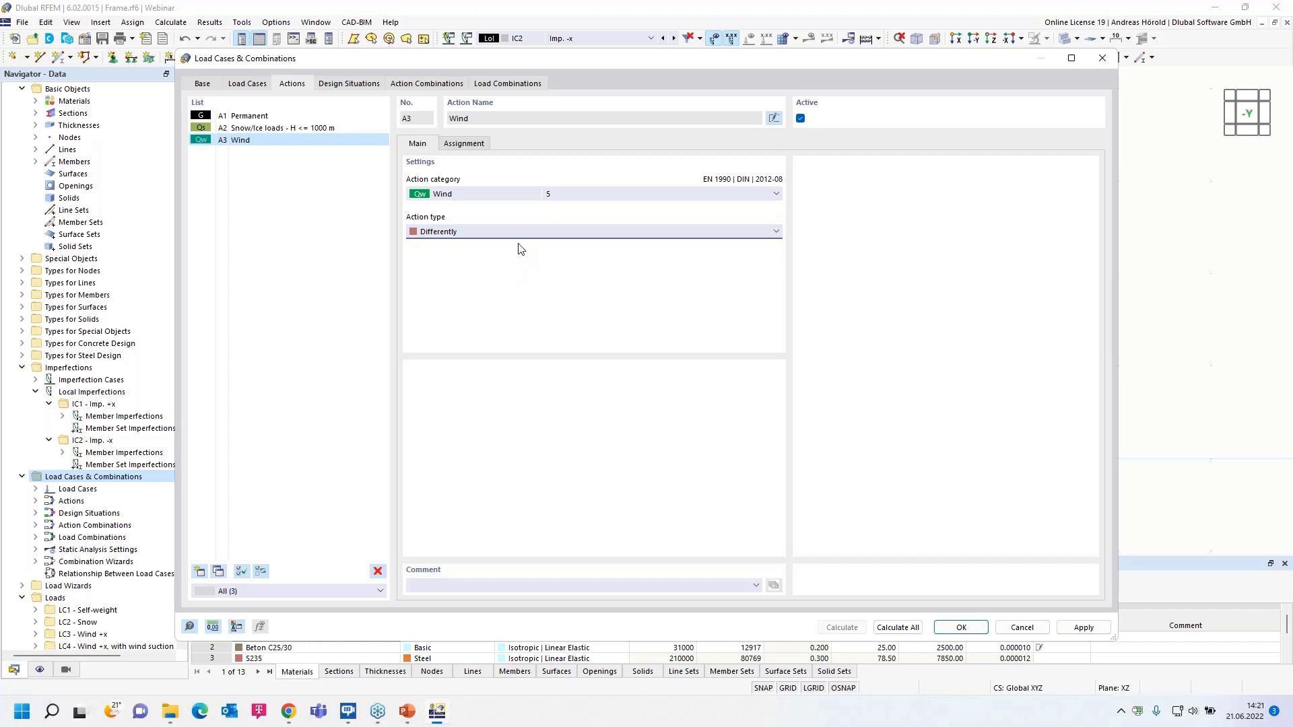
click(456, 144)
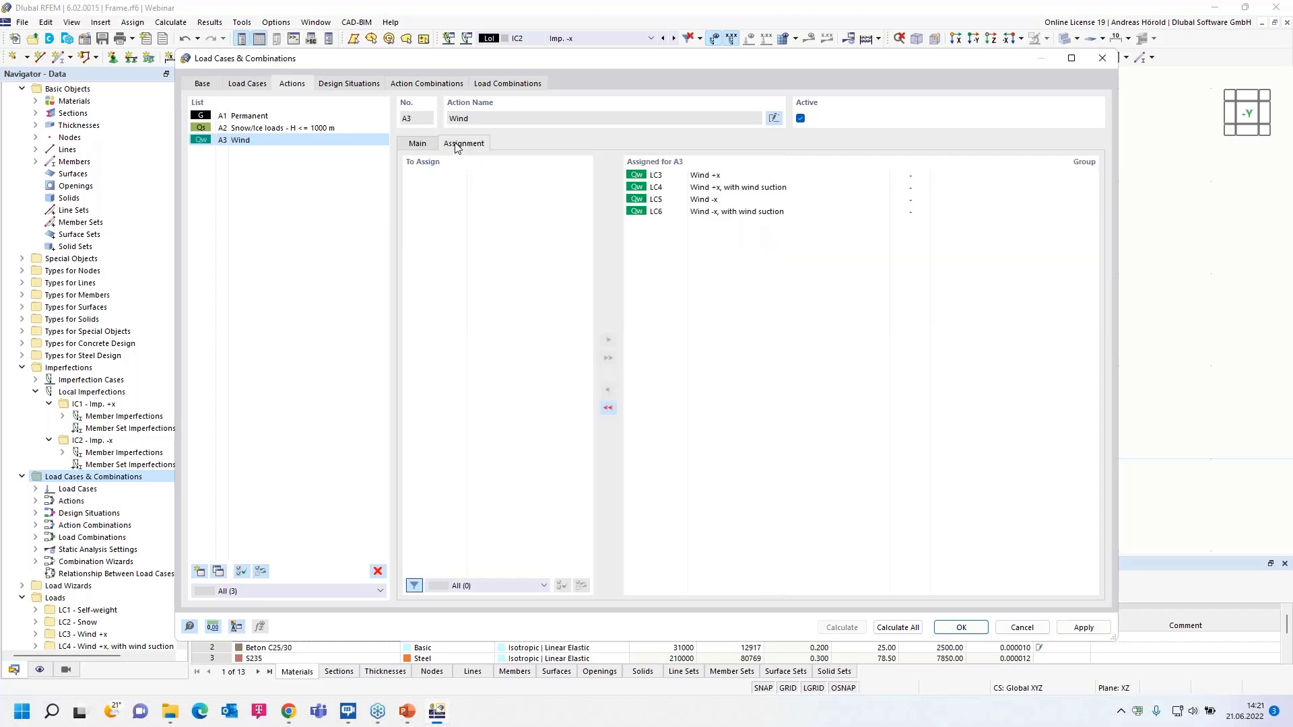
click(920, 177)
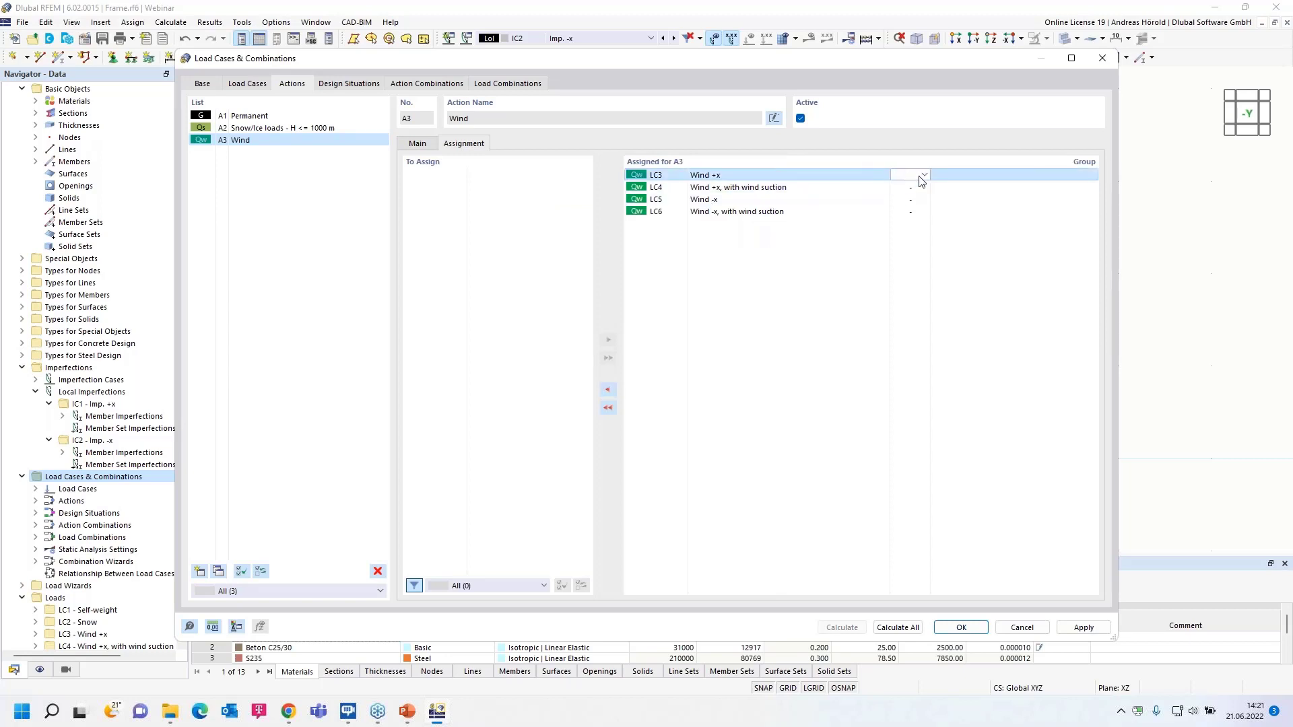
text(1)
click(919, 188)
text(1)
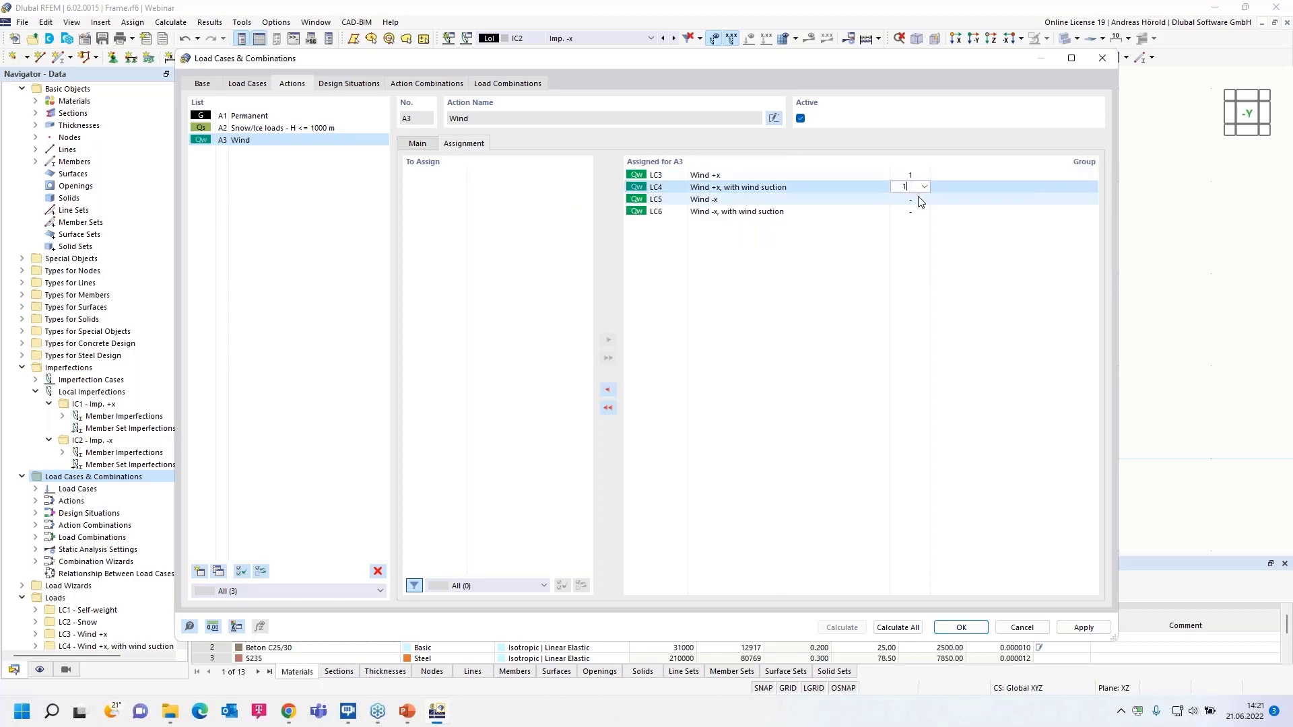
click(920, 200)
text(2)
click(920, 211)
text(2)
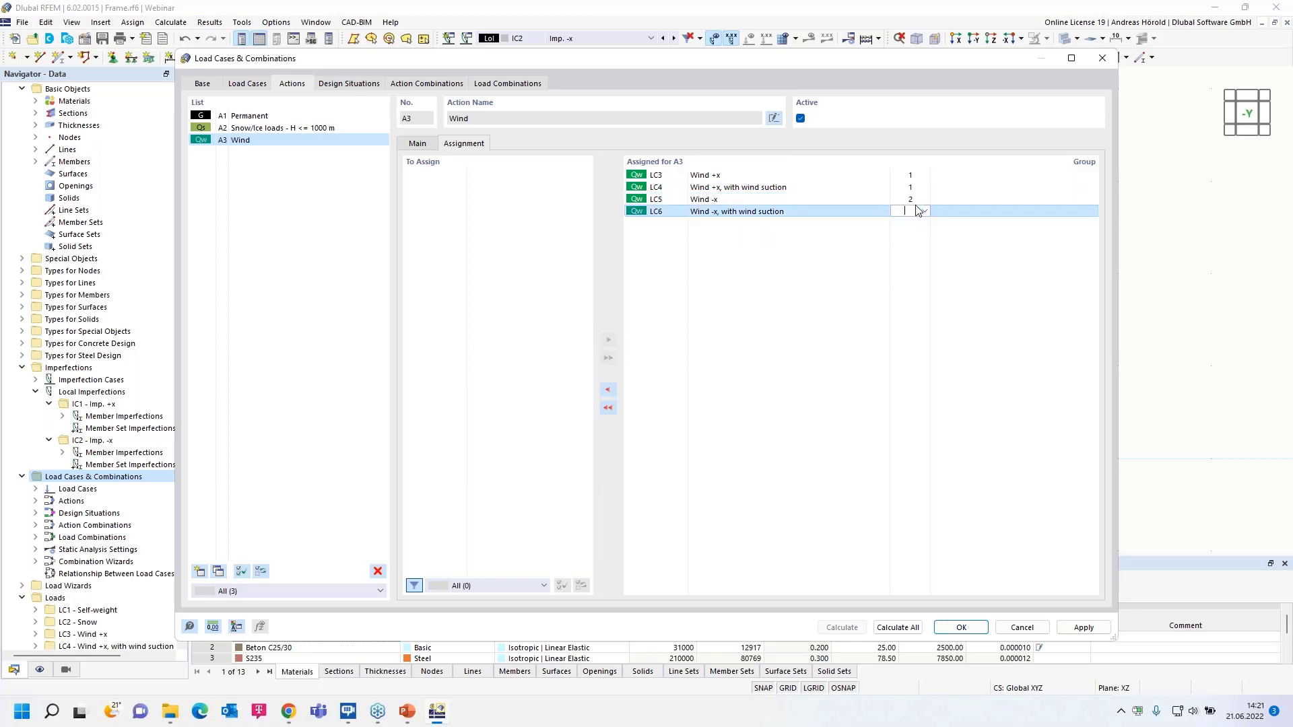
click(916, 188)
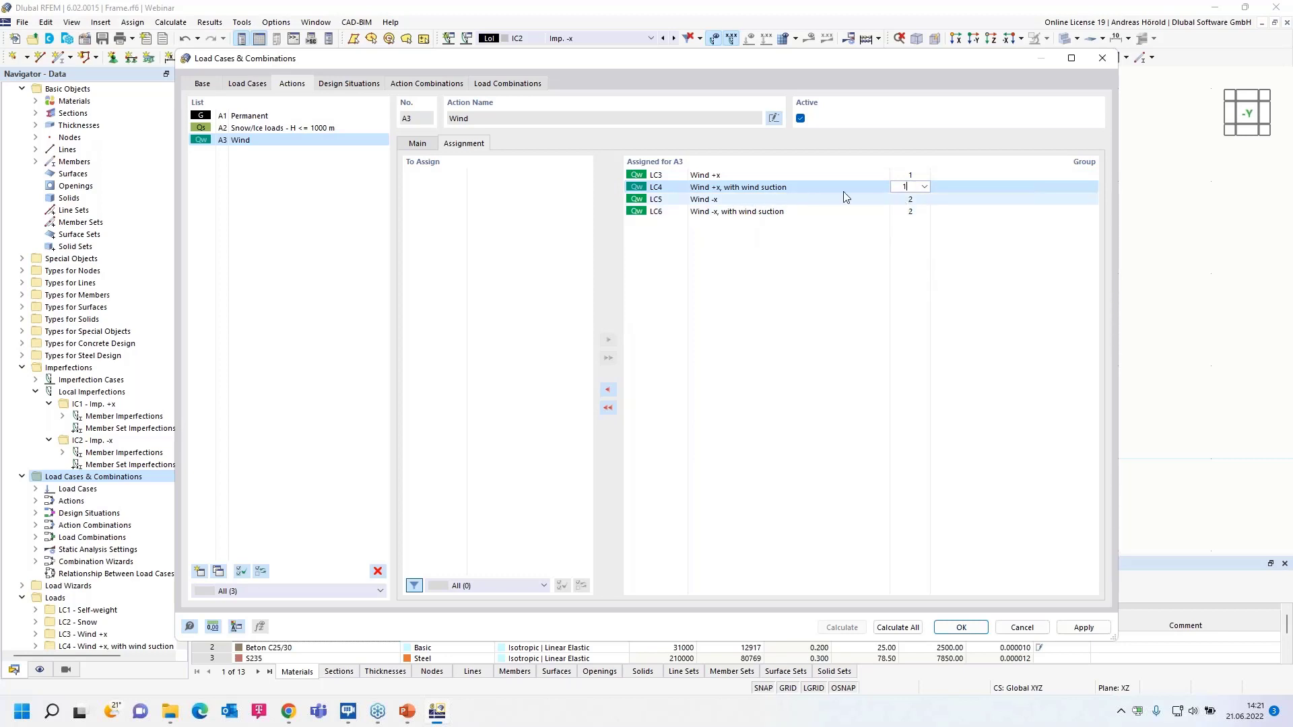
- Restore the wind action's type to Alternatively
click(417, 143)
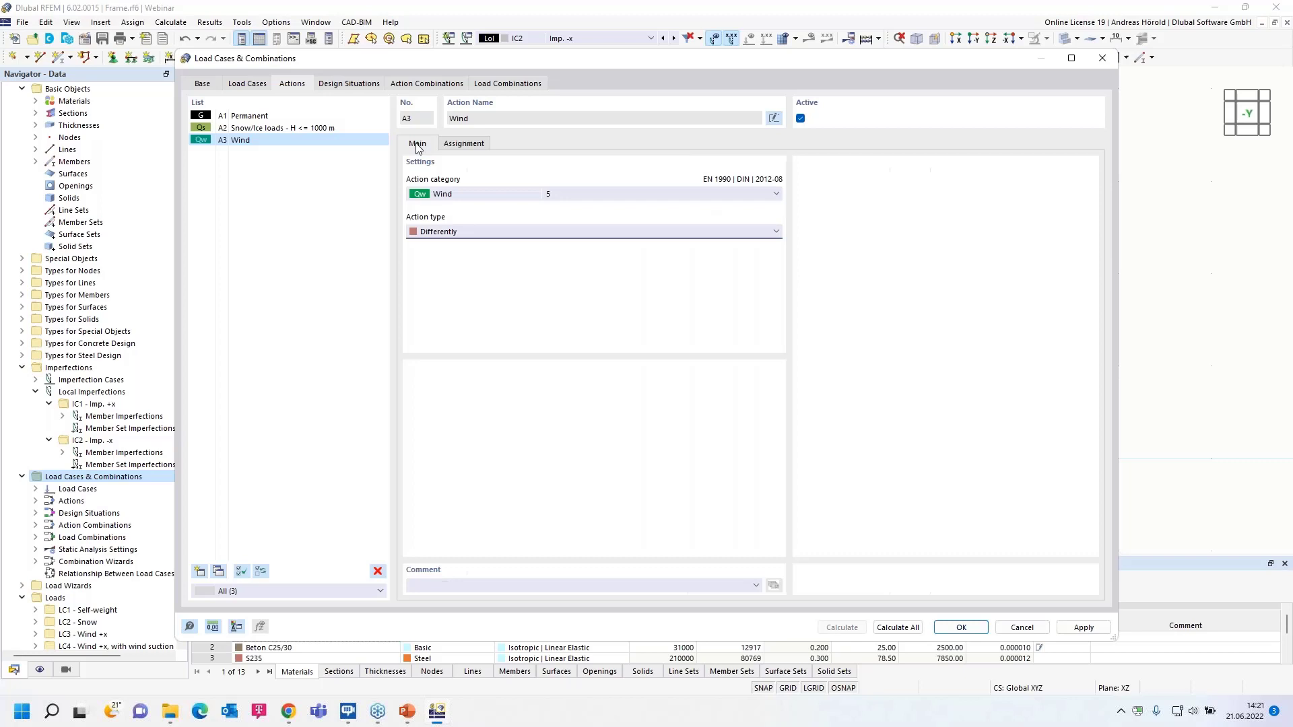
click(517, 234)
click(514, 259)
- Open design situation DS1's combination wizard for editing and examine its static analysis settings options, keeping SA2 - Second-order
click(344, 84)
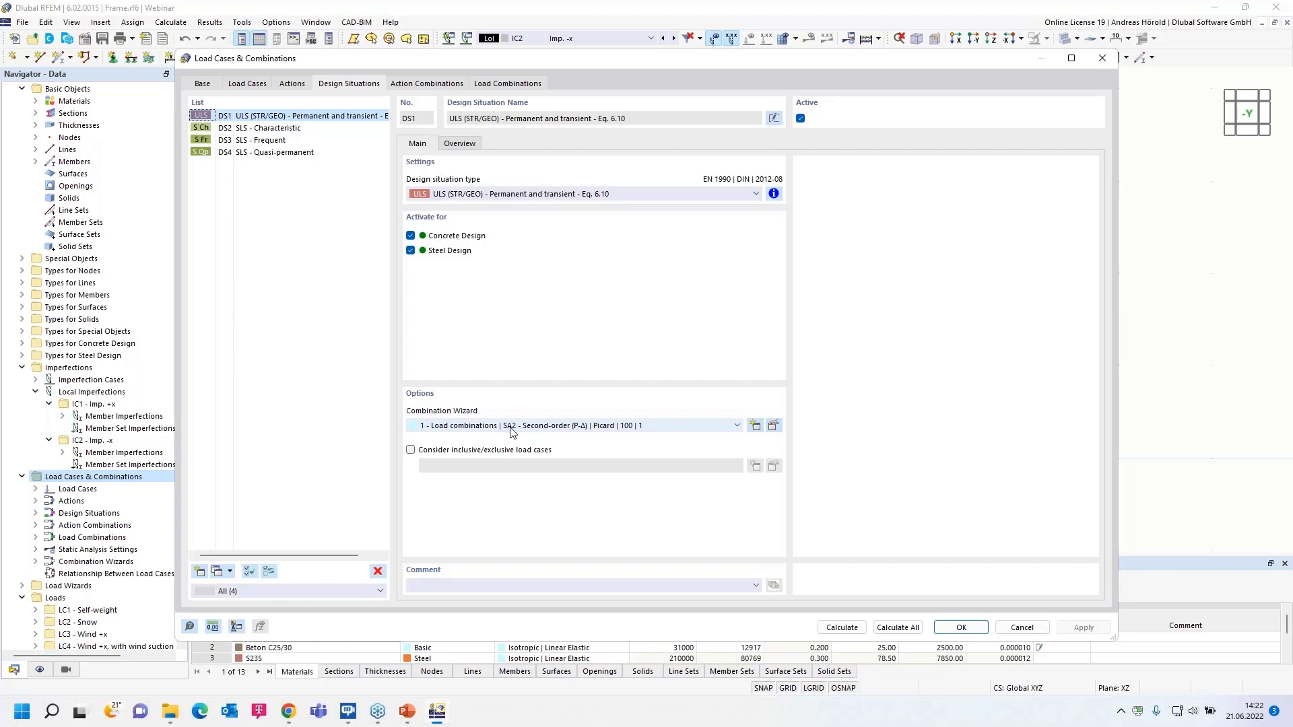
click(773, 427)
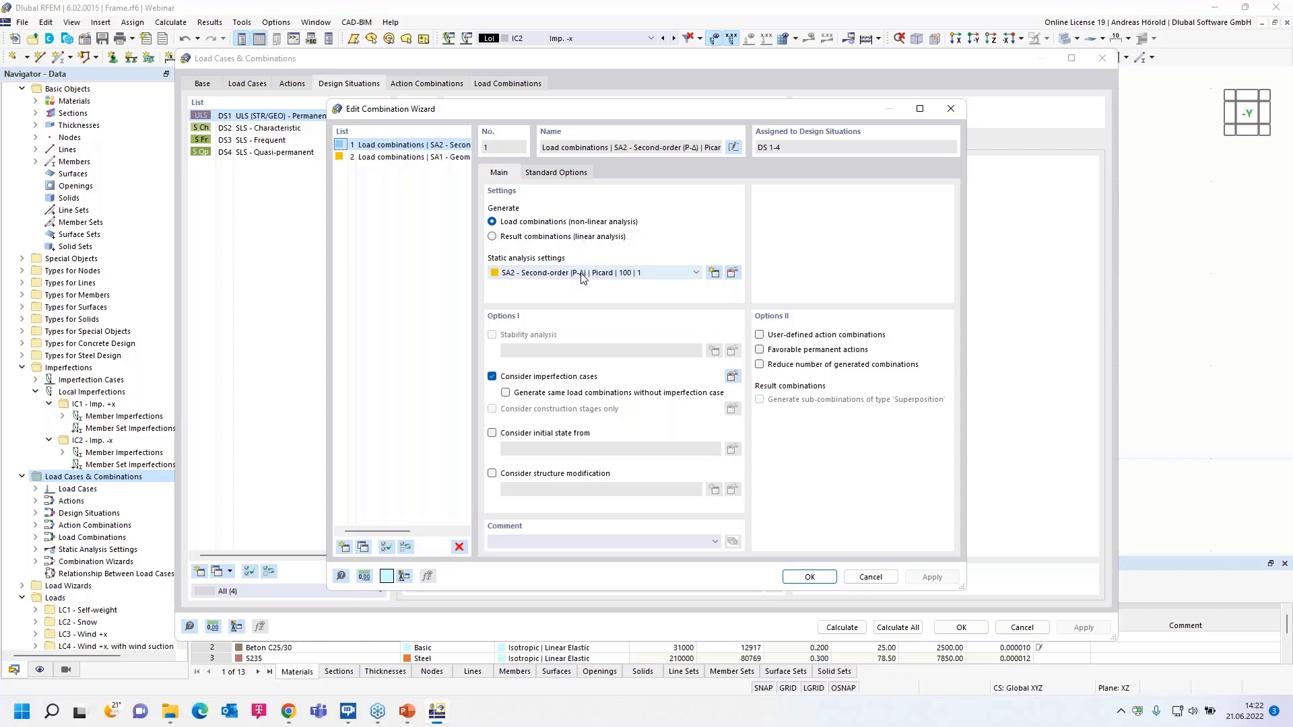
click(539, 273)
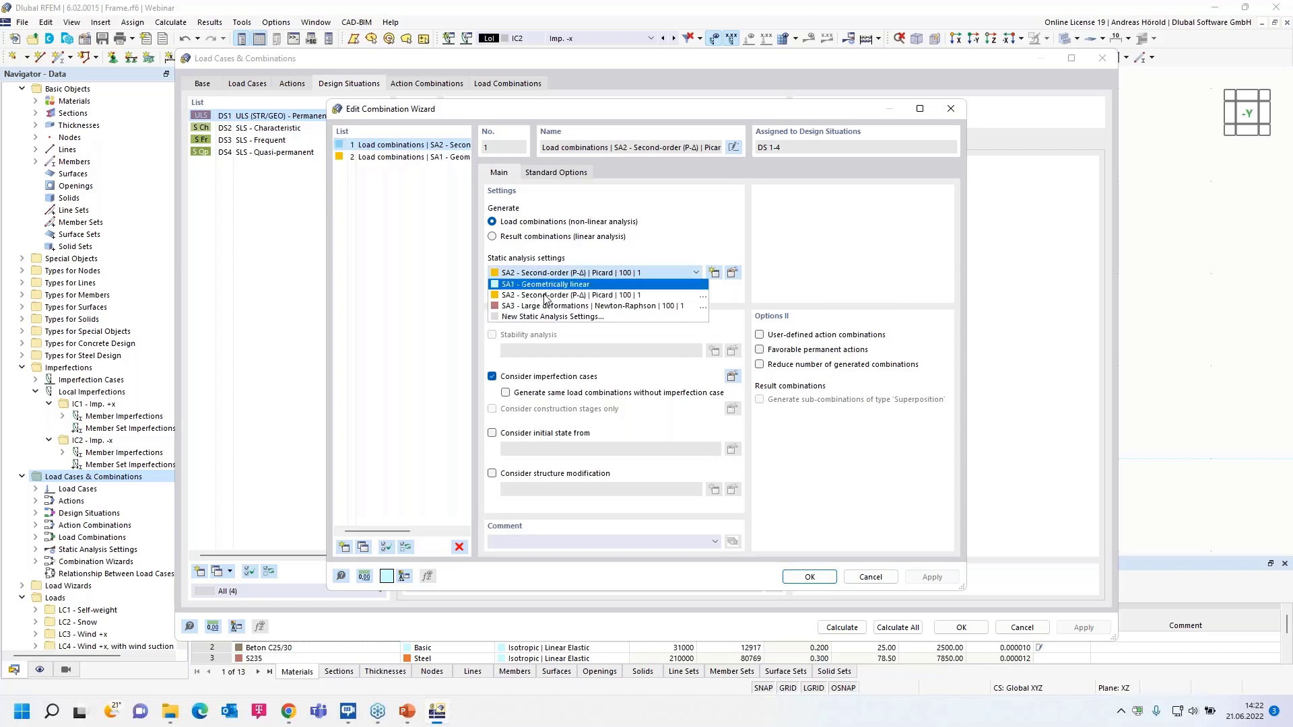
click(592, 295)
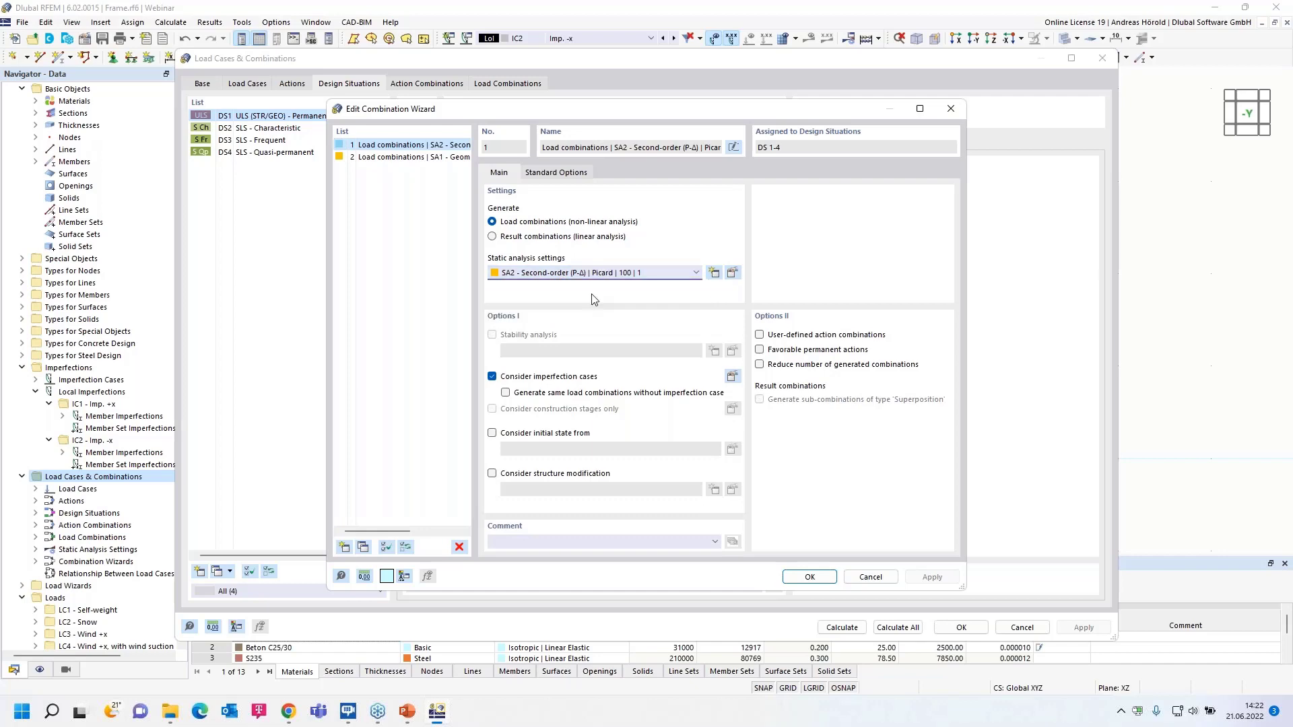
- Examine the SA2 static analysis settings and the available iterative methods for nonlinear analysis, keeping Picard
click(733, 273)
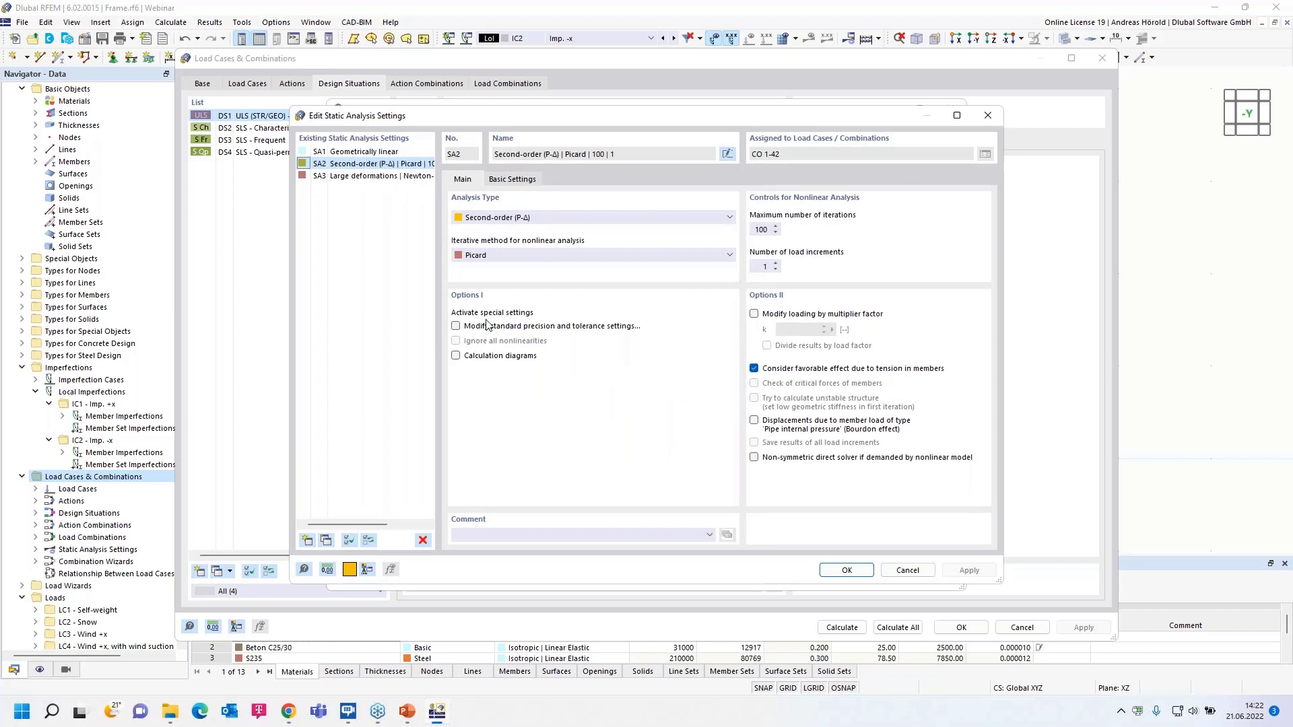
click(506, 254)
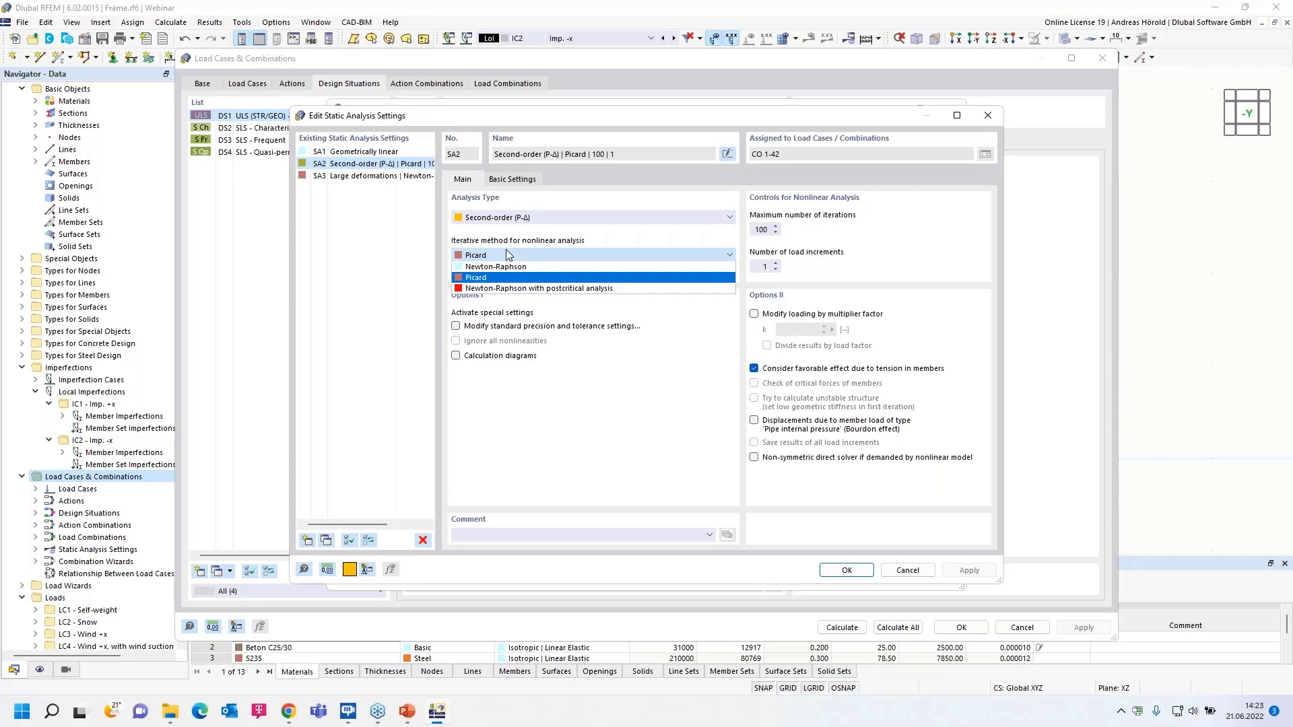
click(506, 251)
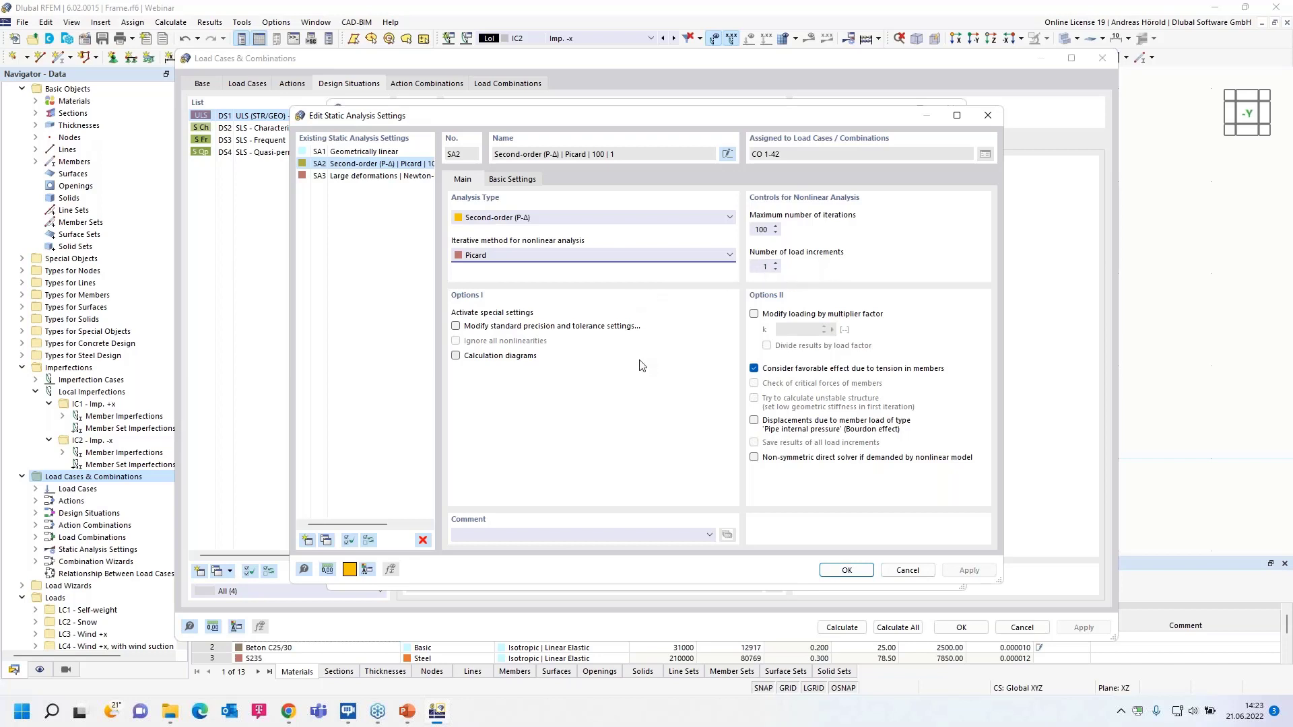
click(905, 572)
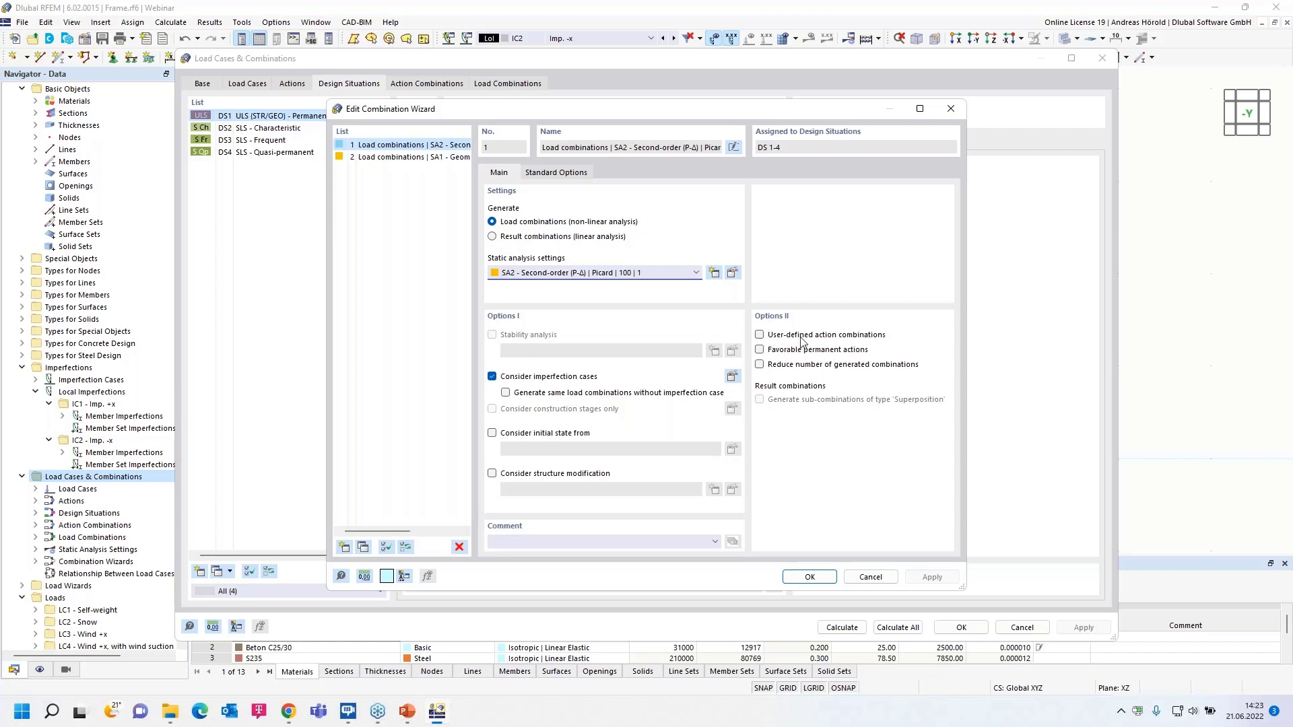
- Toggle the options for favorable permanent actions and for reducing the number of generated combinations on and back off
click(760, 351)
click(760, 351)
click(760, 365)
click(760, 364)
- Review the EN 1990 standard options of combination wizard 1 and close the wizard
click(555, 175)
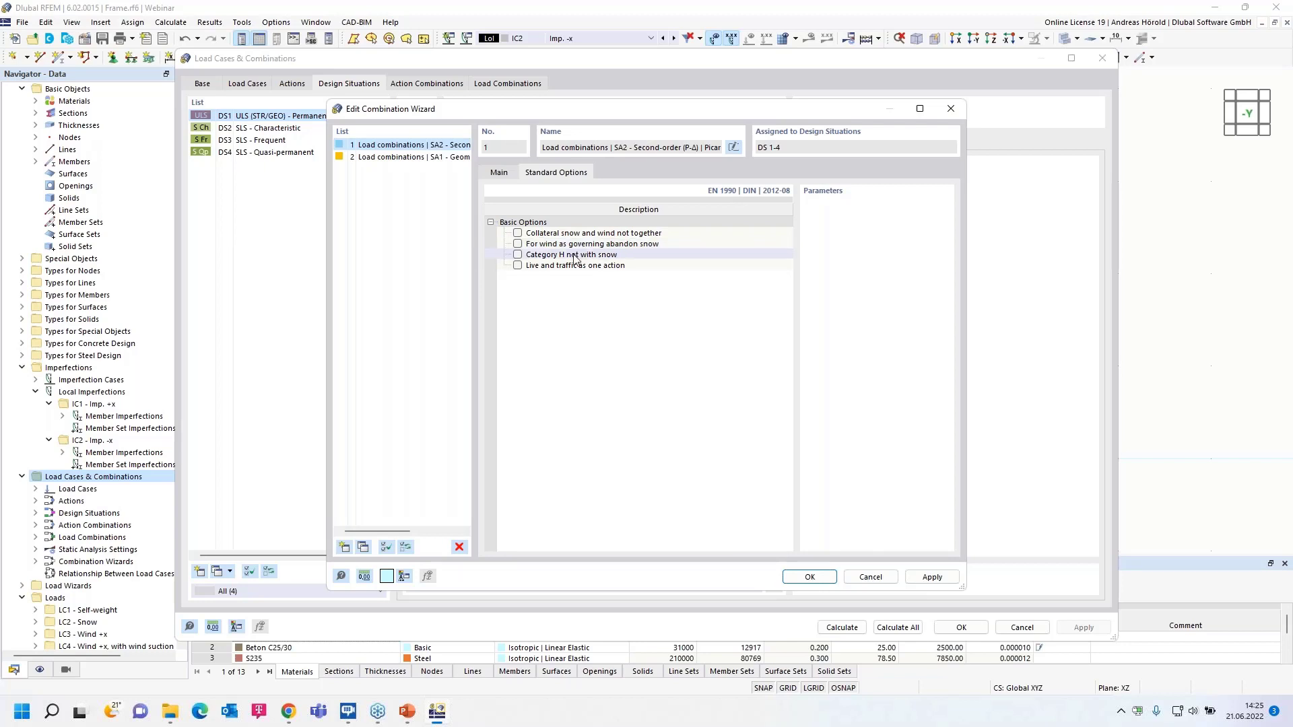
click(499, 173)
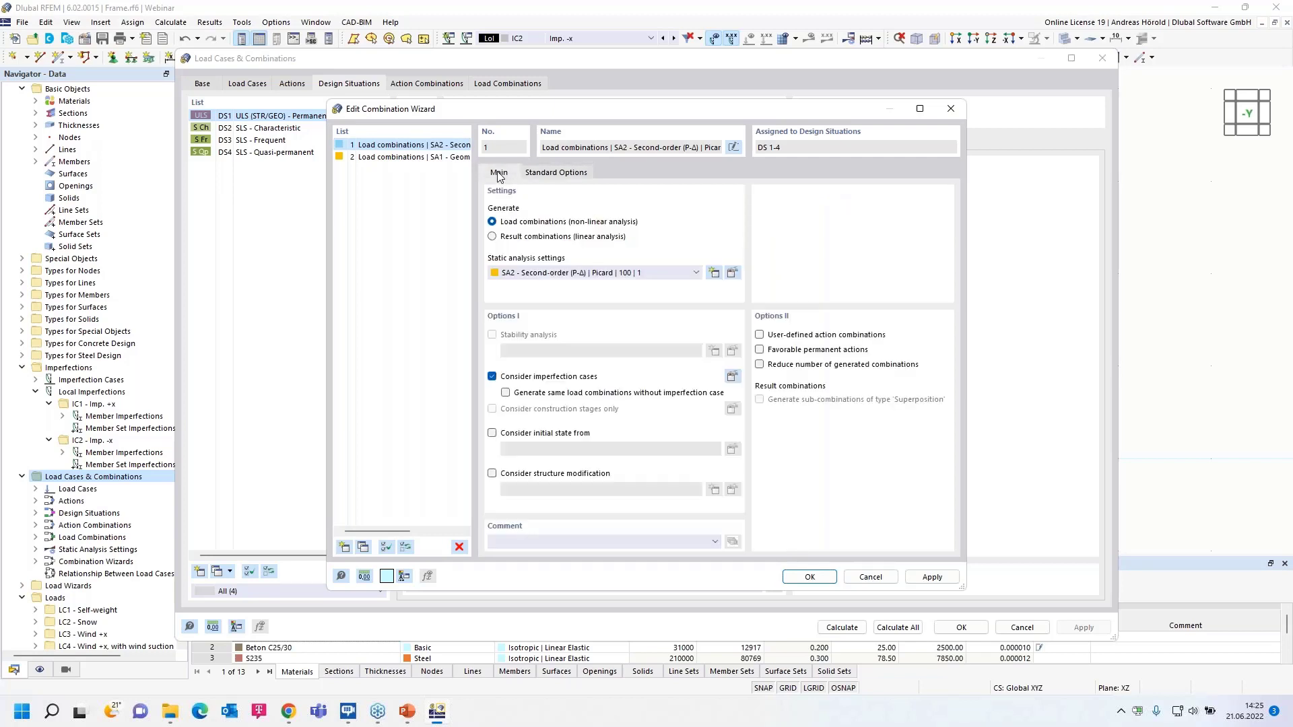
click(810, 577)
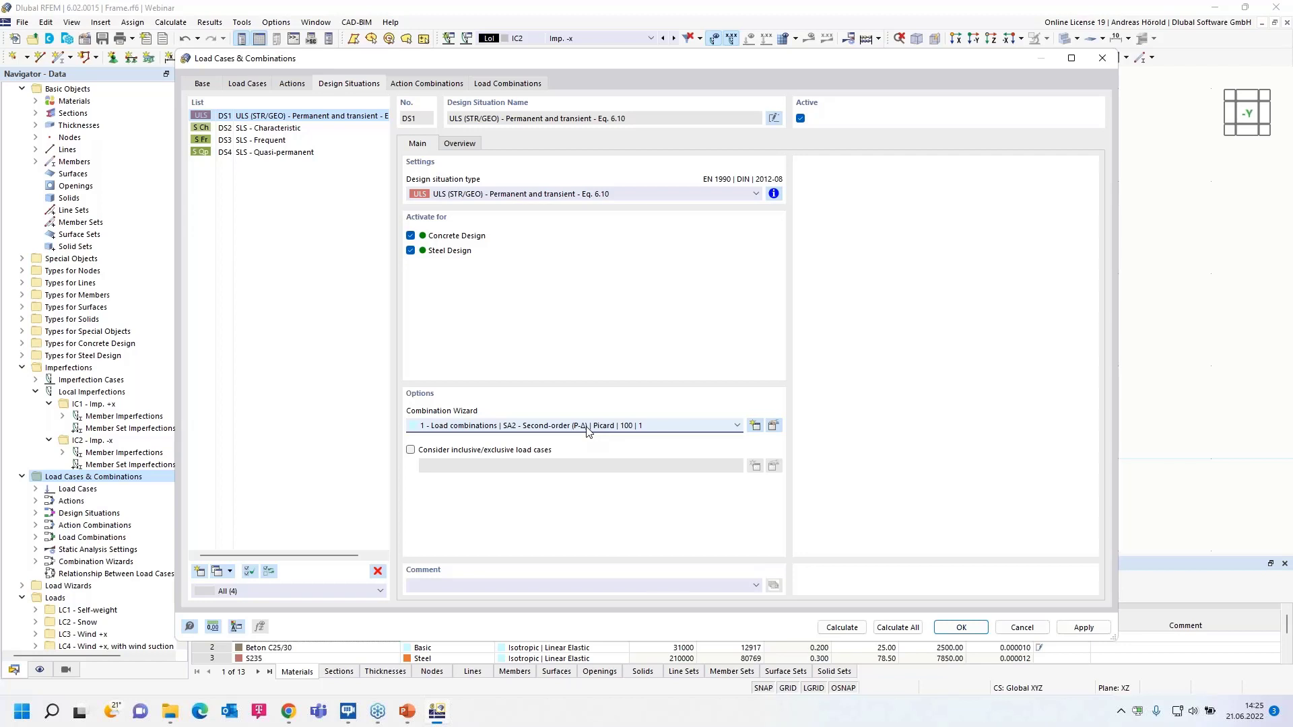
- Assign combination wizard 2 with SA1 - Geometrically linear to the serviceability design situations DS2 to DS4
click(265, 130)
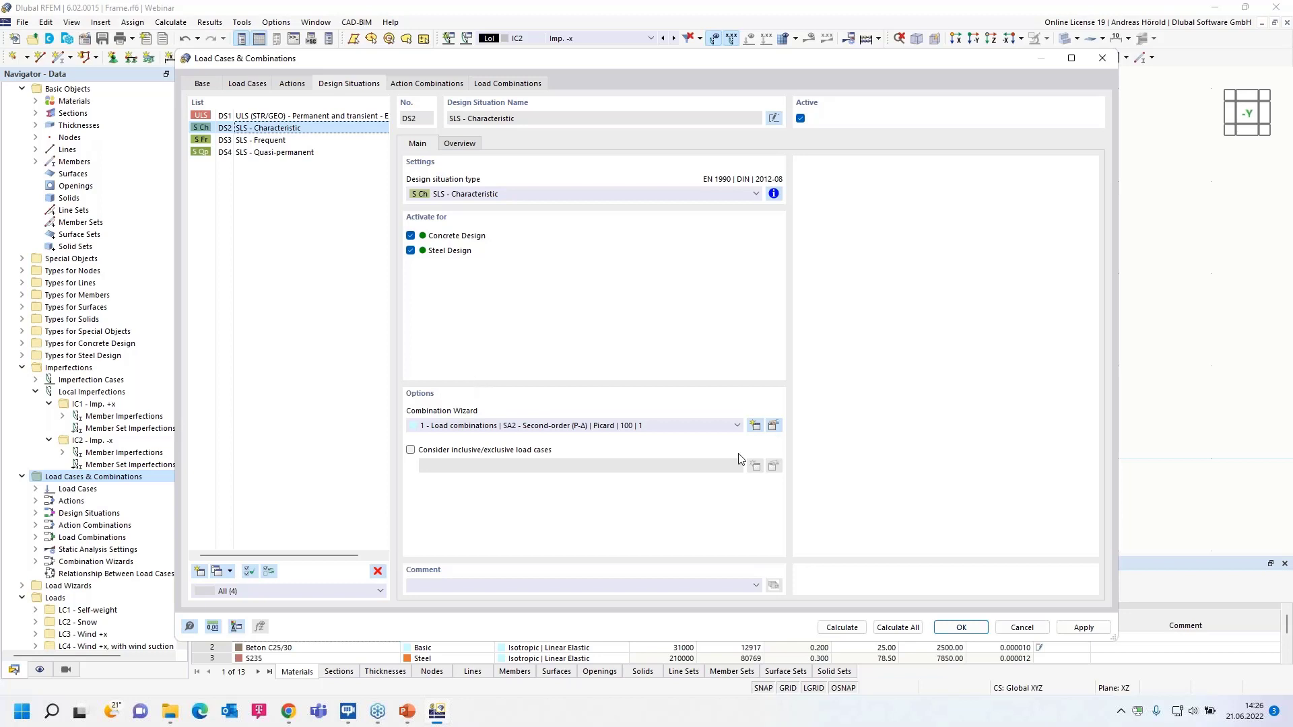
shift+click(284, 153)
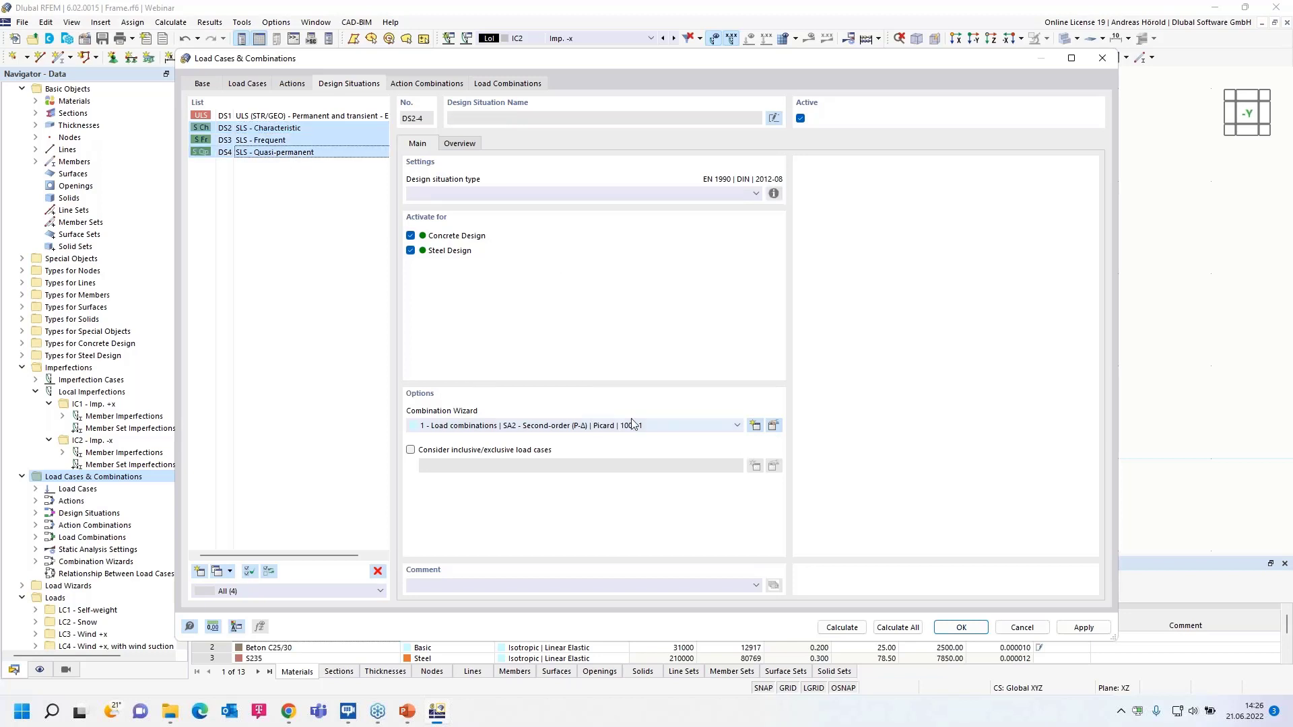
click(691, 425)
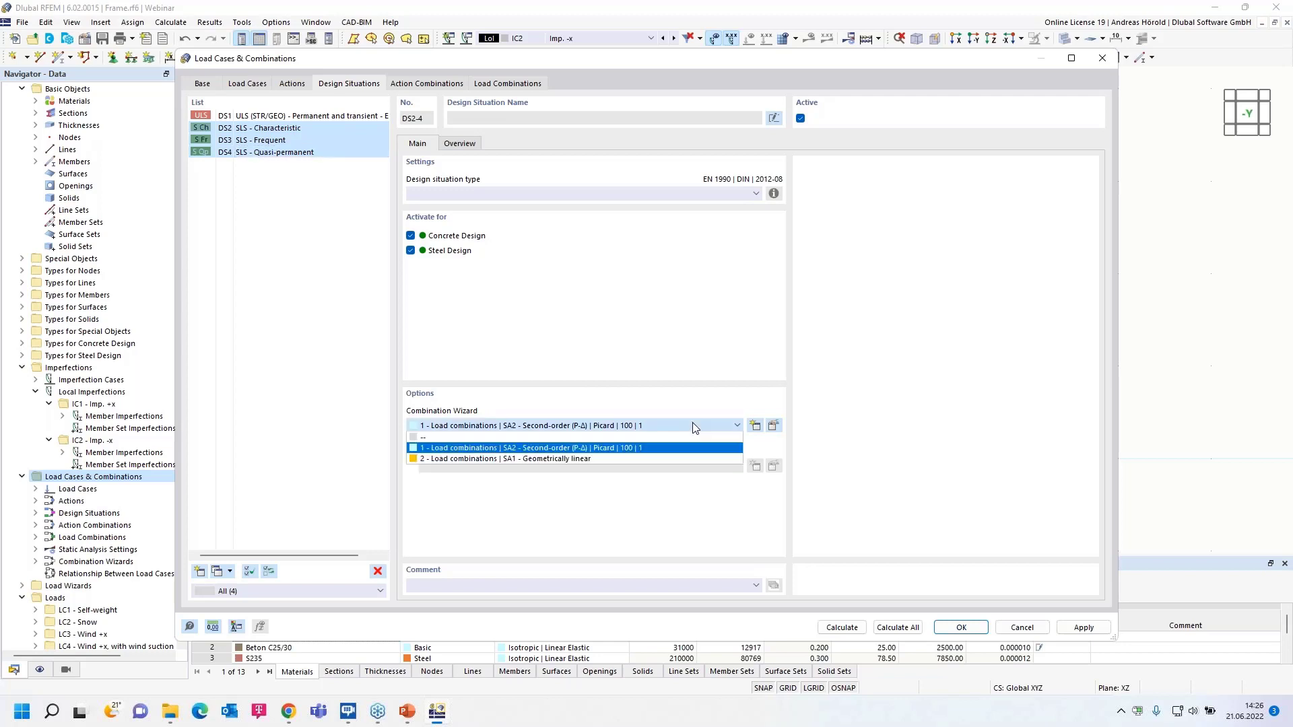
click(602, 459)
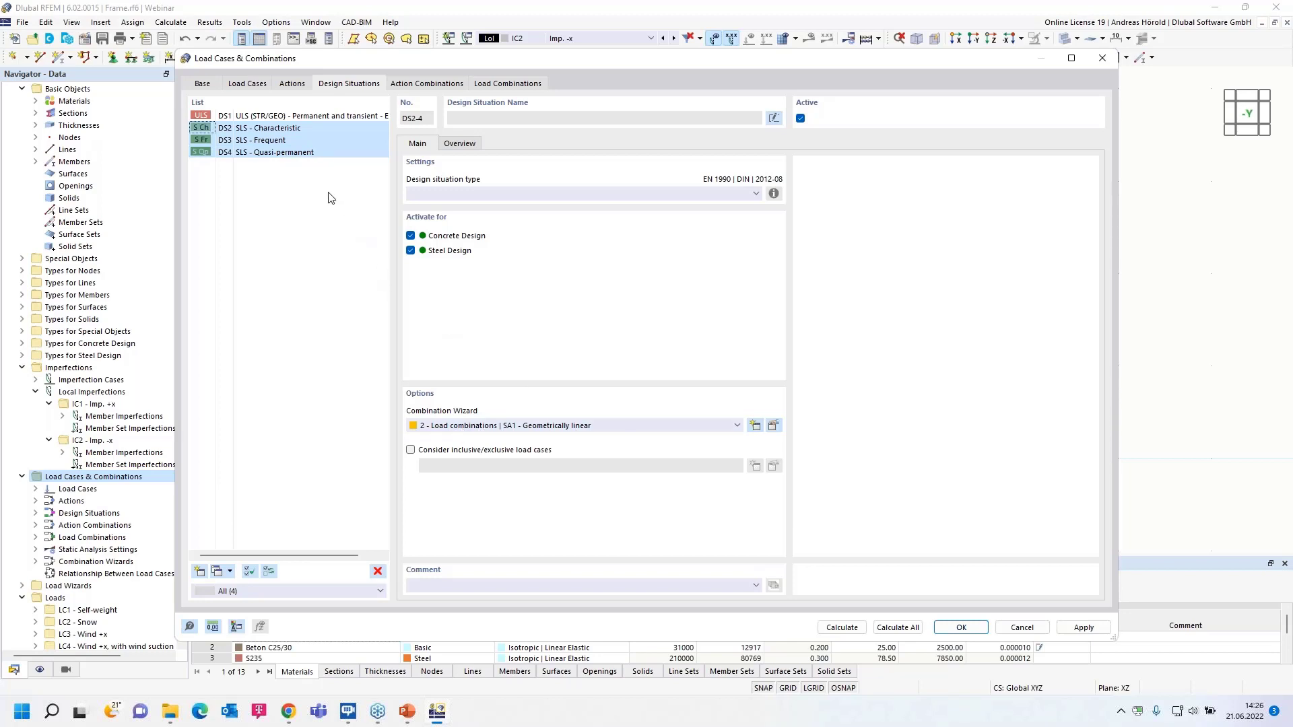
- Check which designs DS1 and DS2 are activated for, and deactivate Steel Design for DS3 Frequent and DS4 Quasi-permanent
click(284, 118)
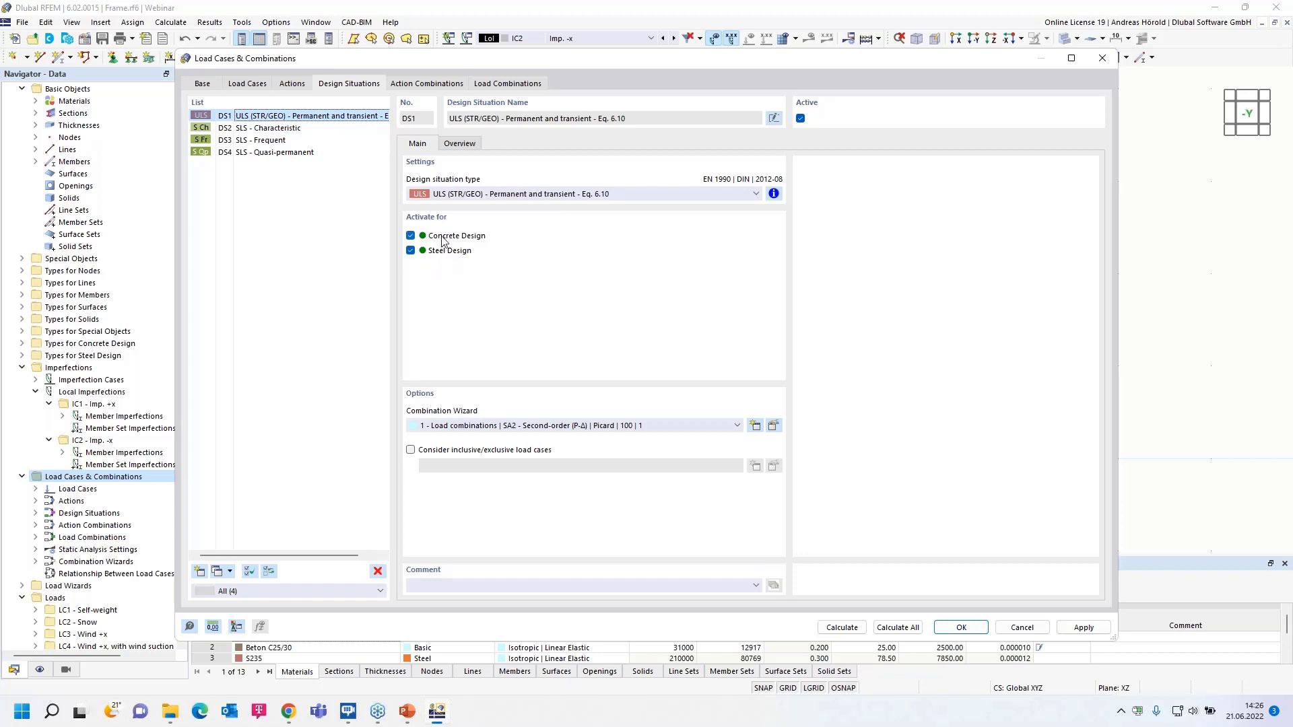
click(276, 128)
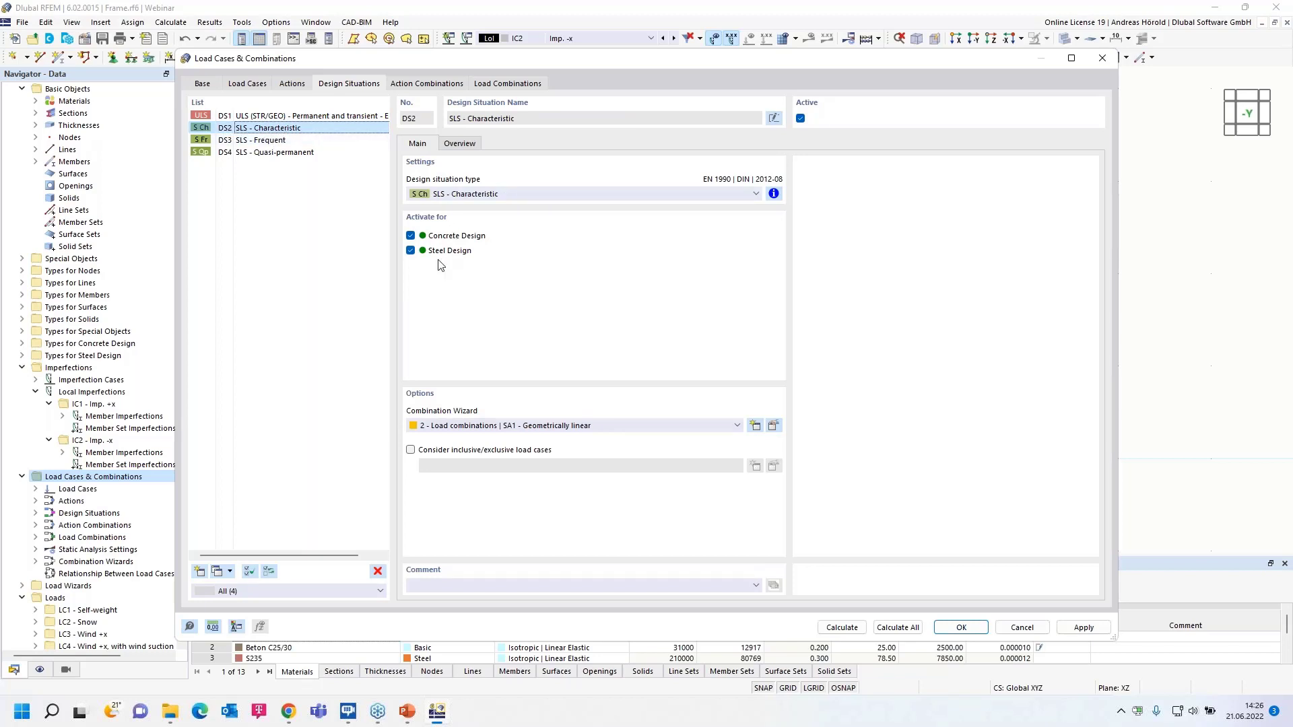
click(267, 143)
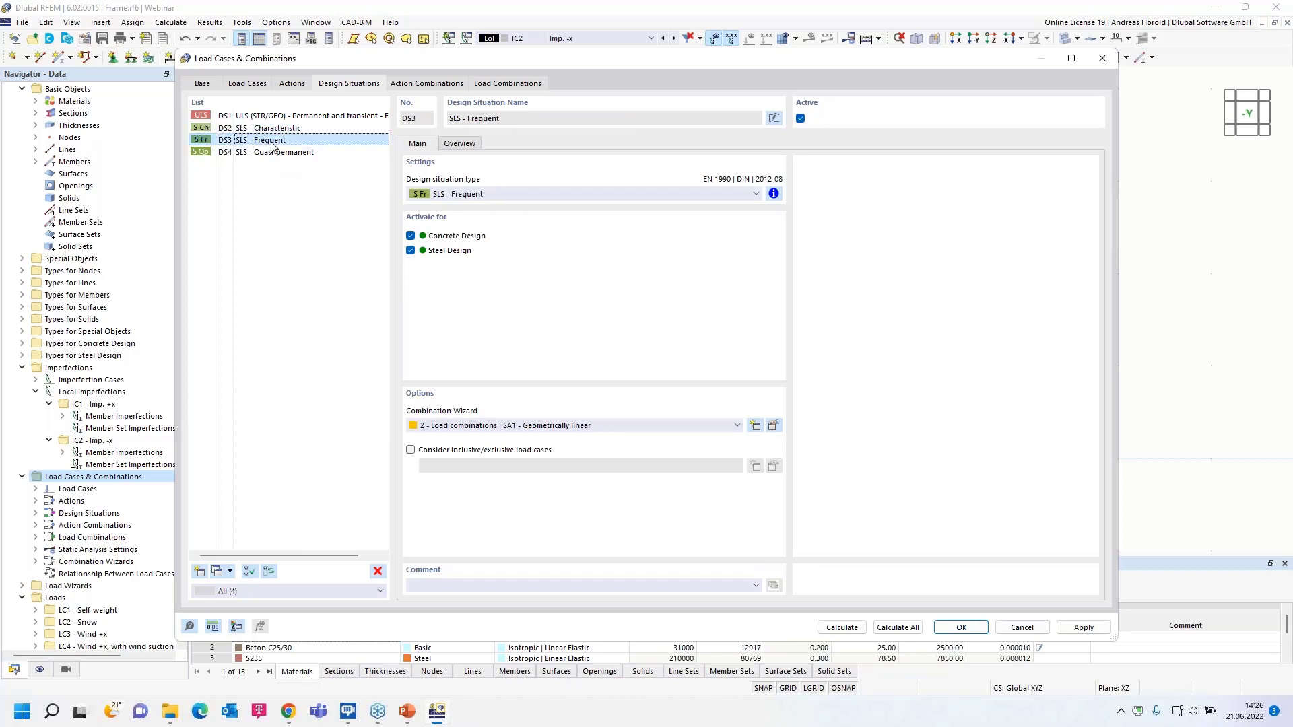
click(411, 251)
click(263, 153)
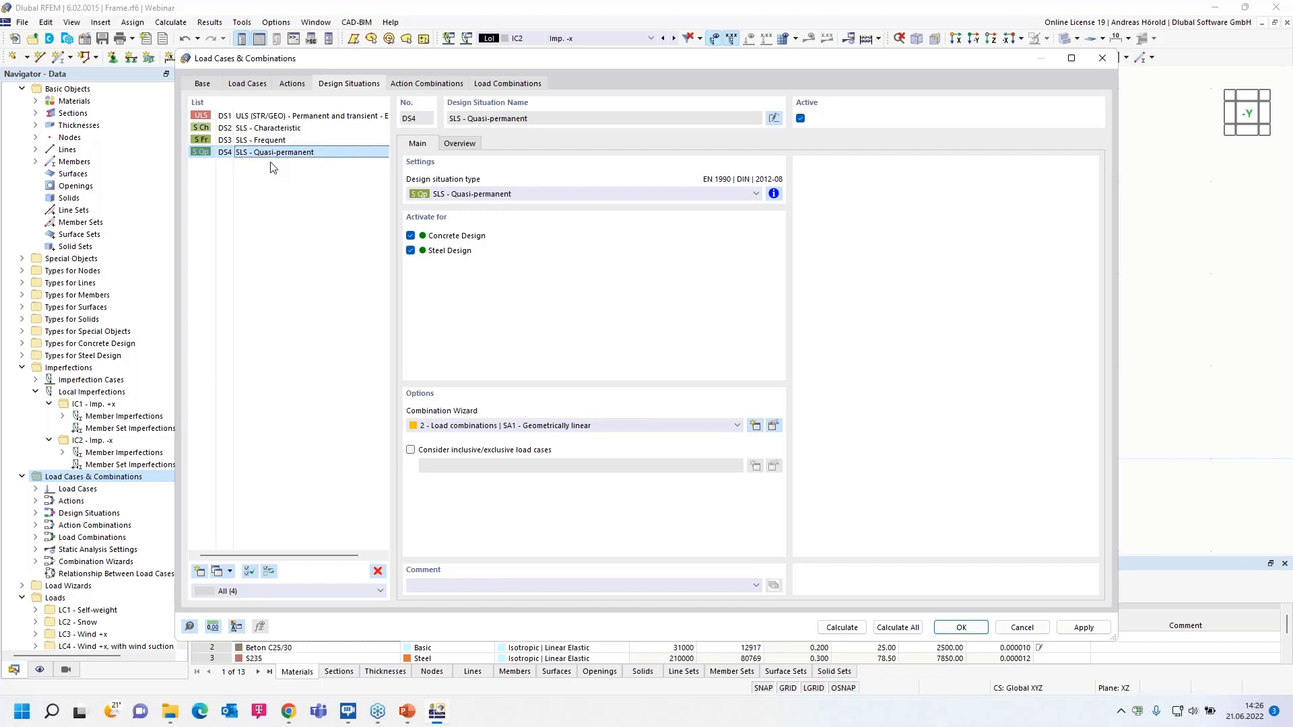
click(411, 250)
- Try considering inclusive/exclusive load cases for DS4, view both relationship tables, cancel the new relationship and disable the option
click(411, 450)
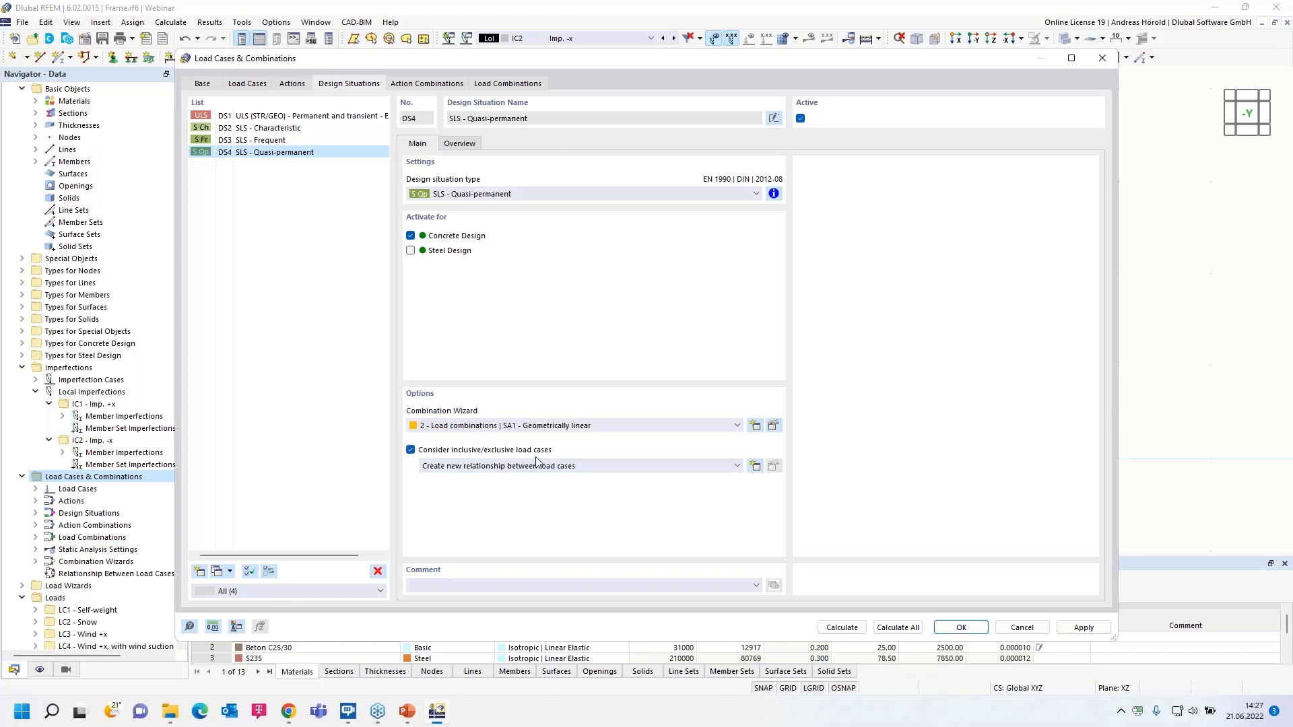
click(755, 466)
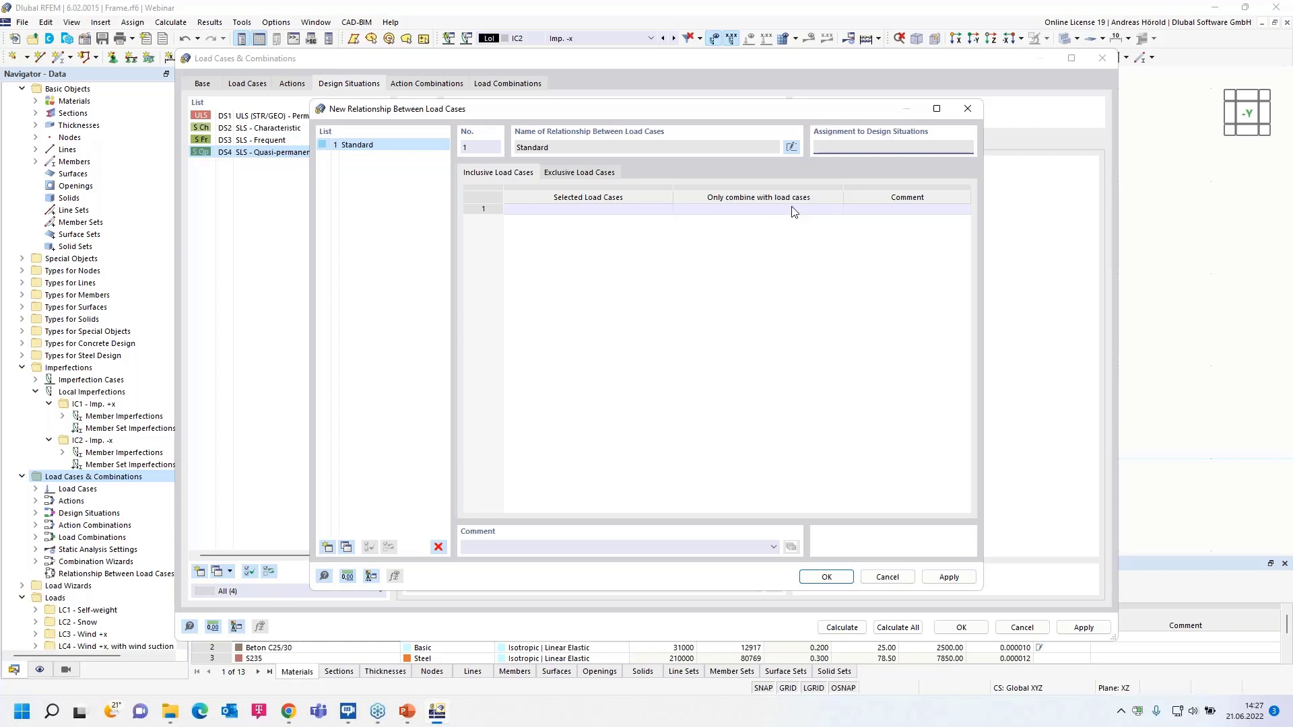
click(578, 173)
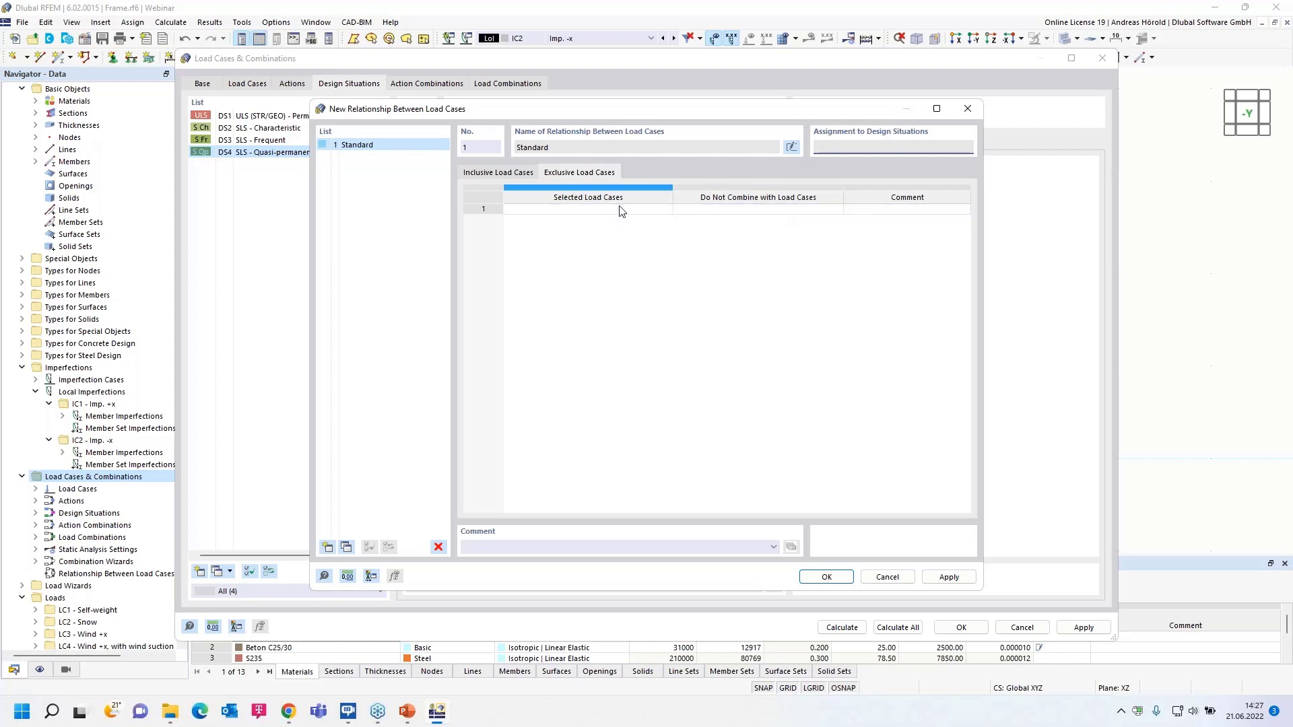
click(881, 576)
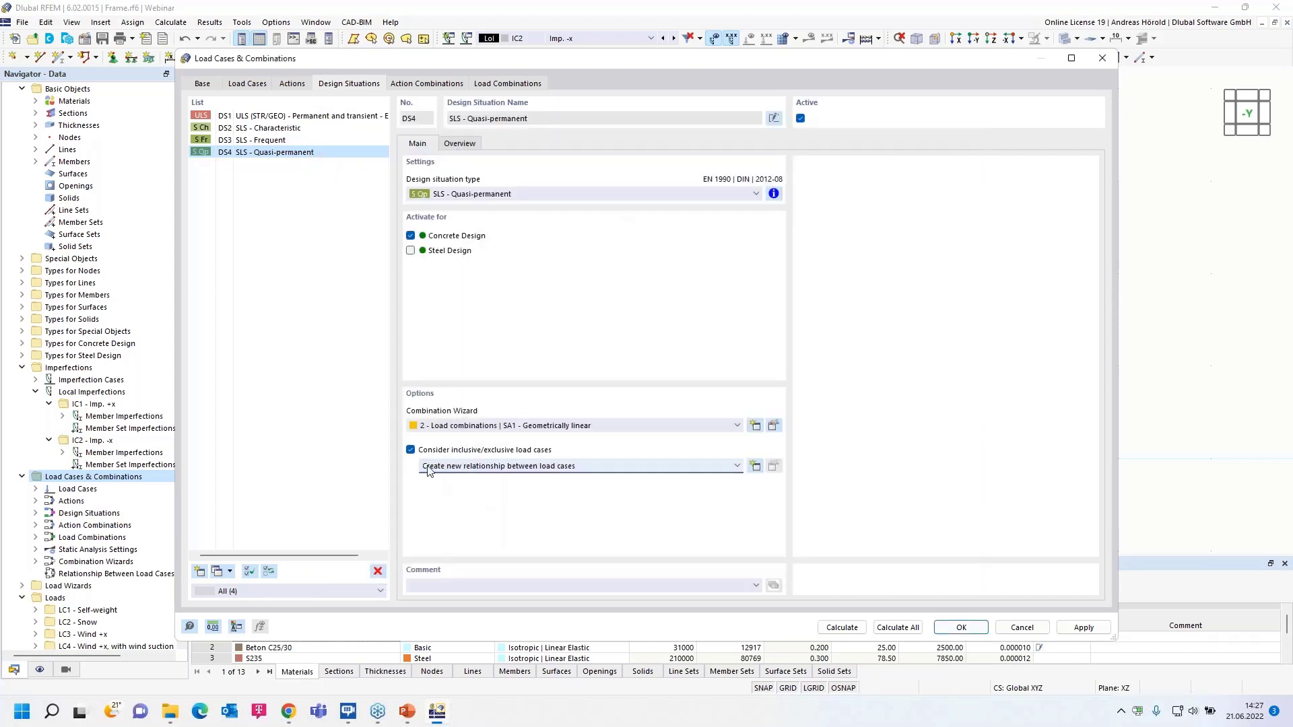
click(411, 449)
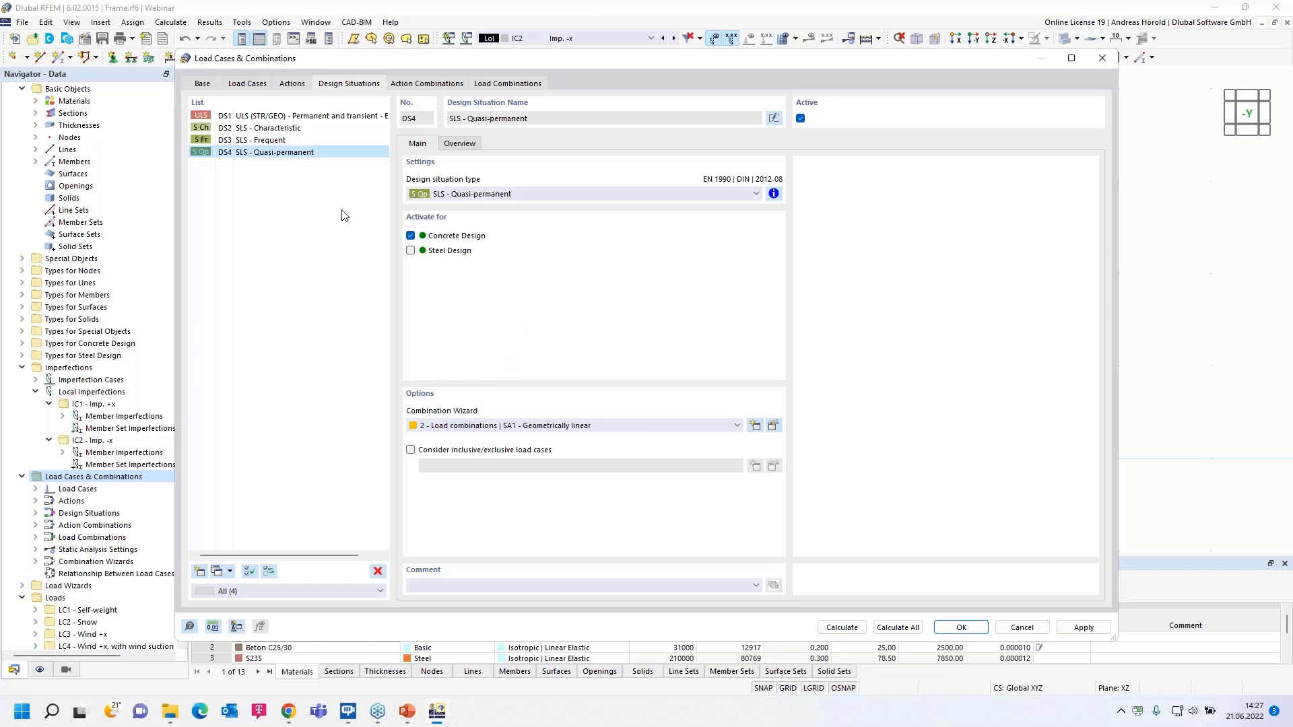
- Review the generated action combinations, checking AC3, the frequent AC13 and AC15 and the quasi-permanent AC17 to AC19
click(412, 83)
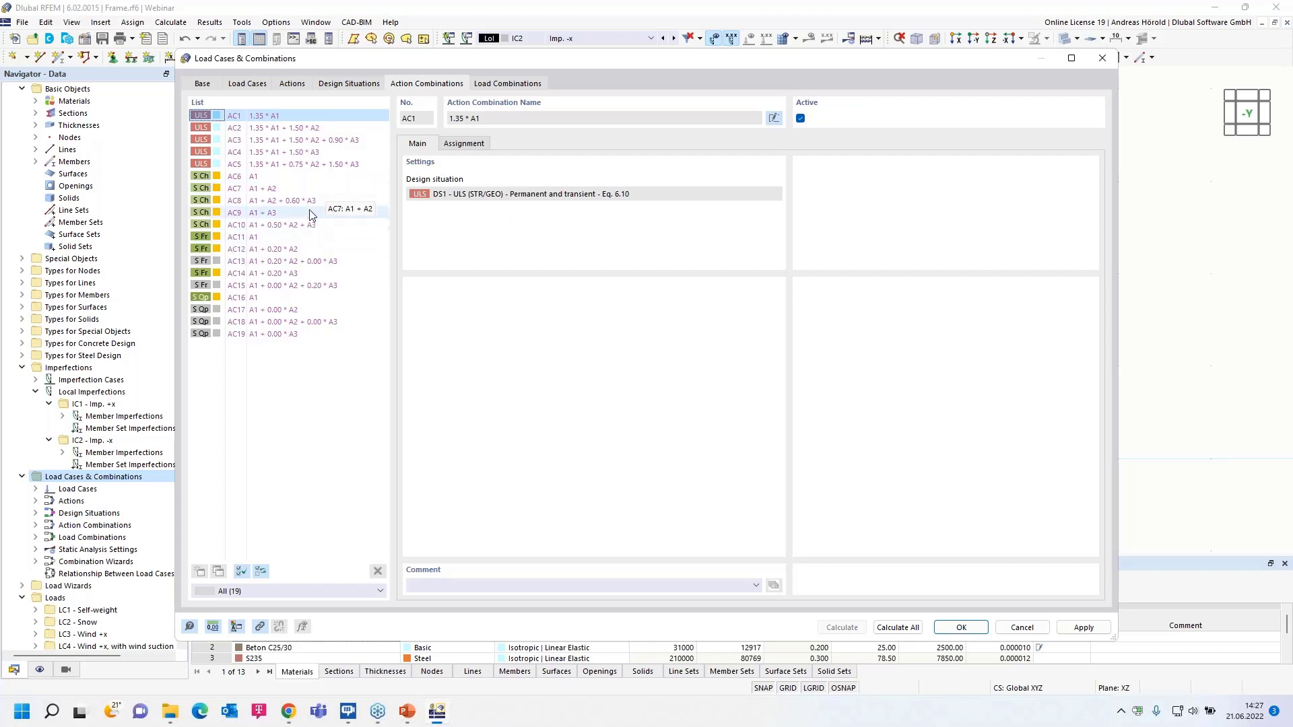
click(256, 140)
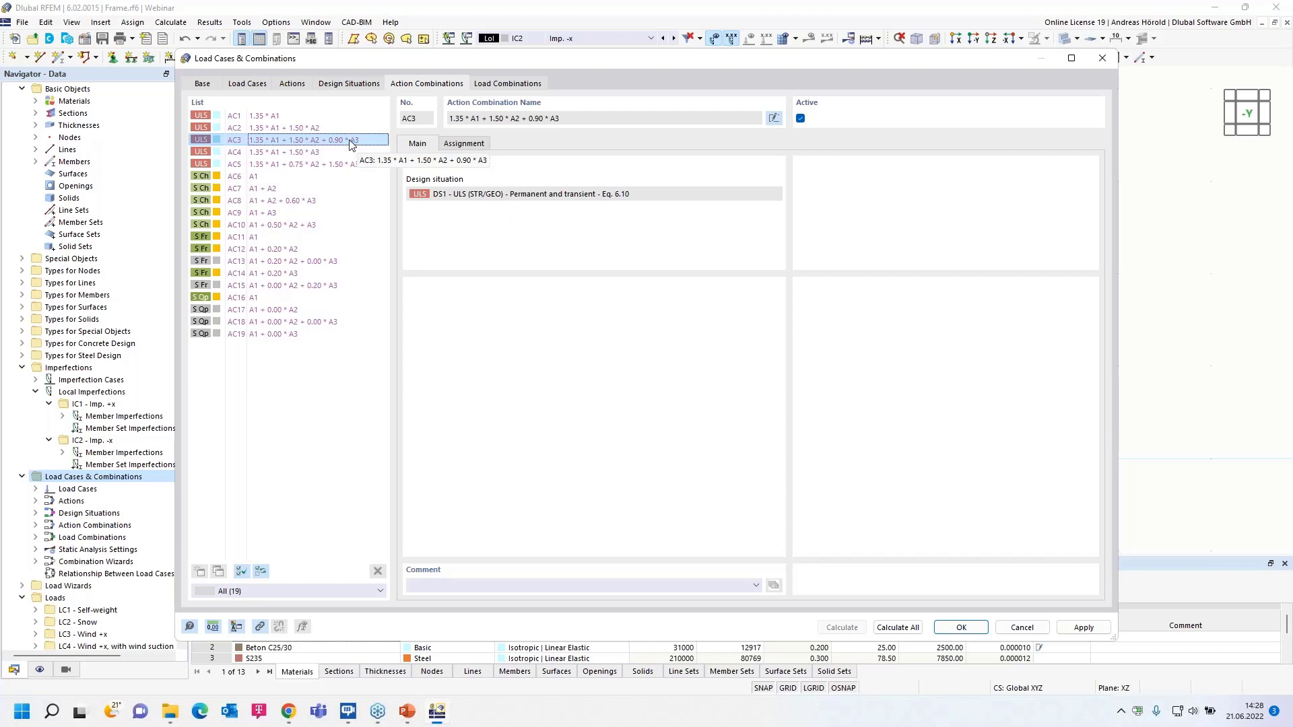
click(281, 261)
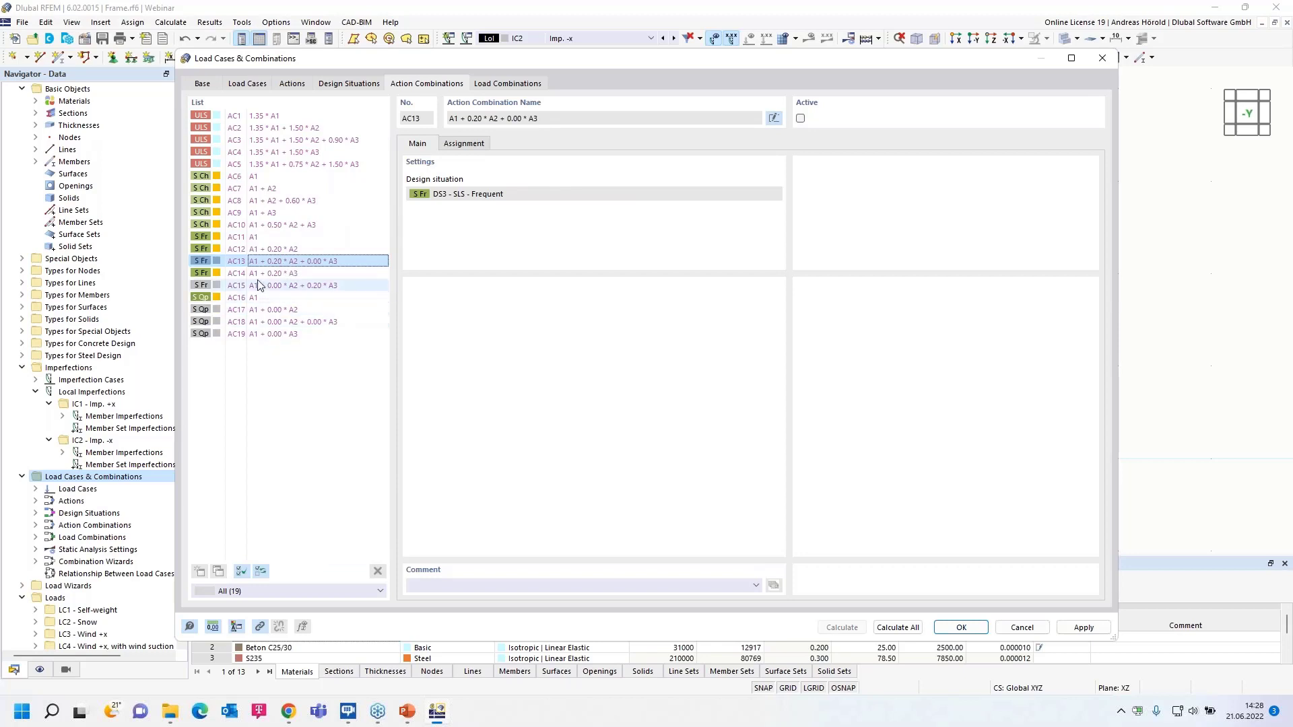
click(273, 286)
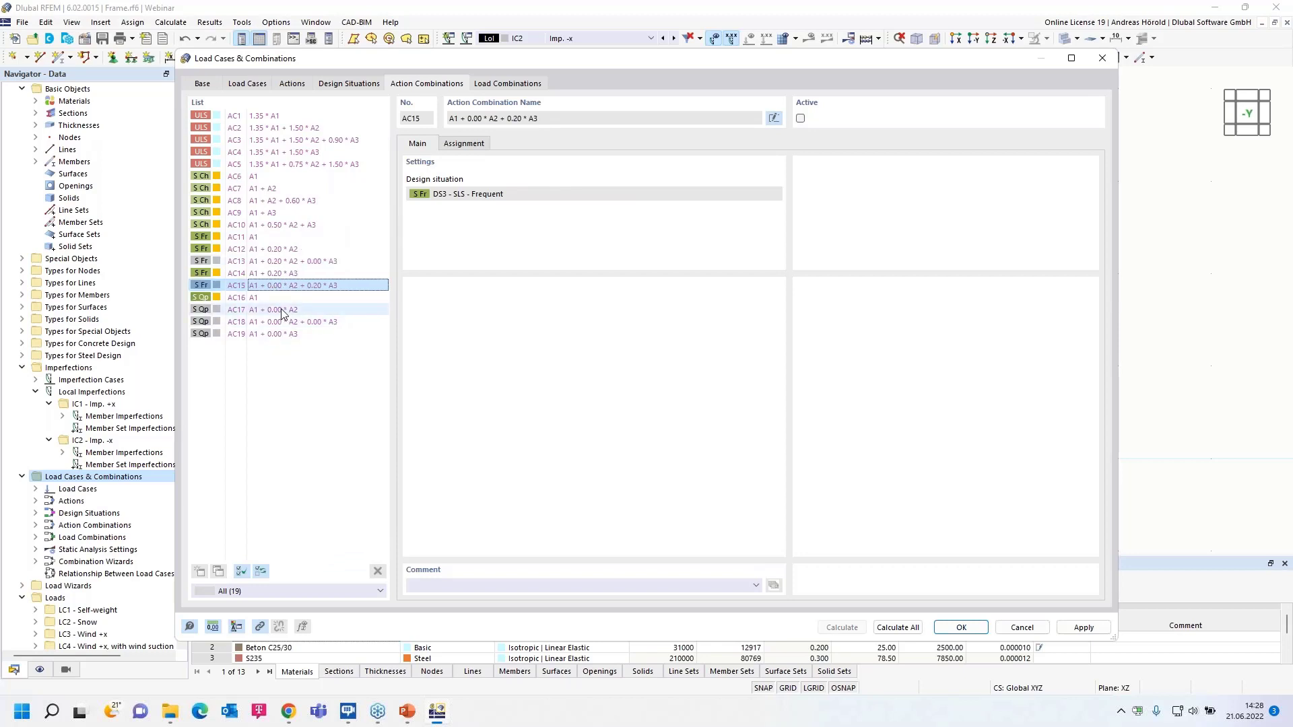
click(282, 311)
click(283, 323)
click(282, 335)
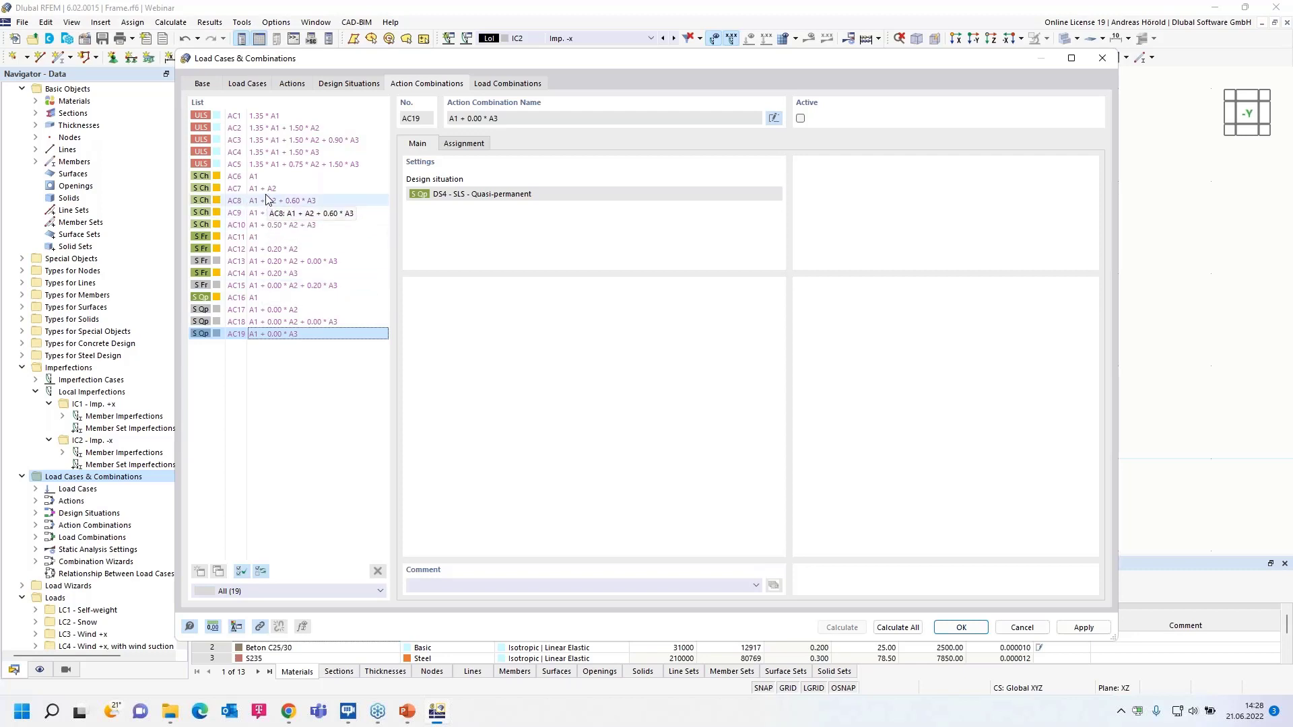
- Review the generated load combinations, including CO16, and the overview of those assigned to design situations DS1 and DS2
click(495, 84)
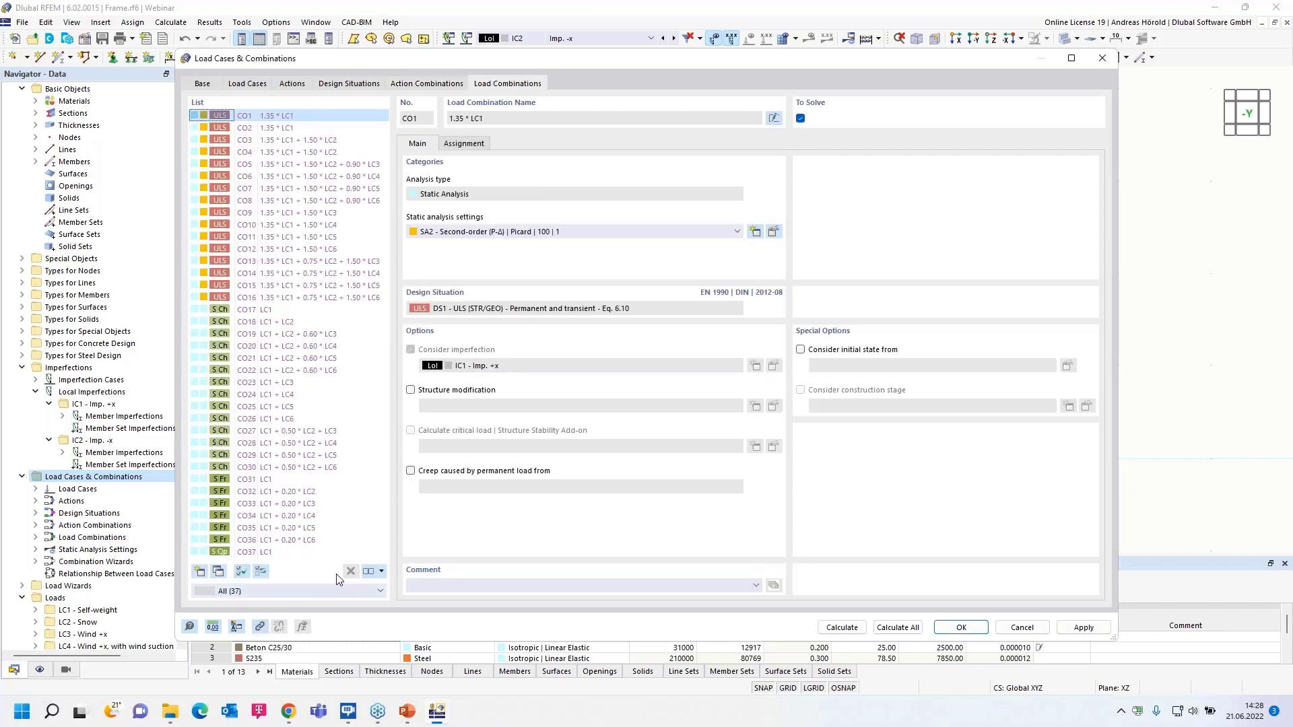
click(268, 301)
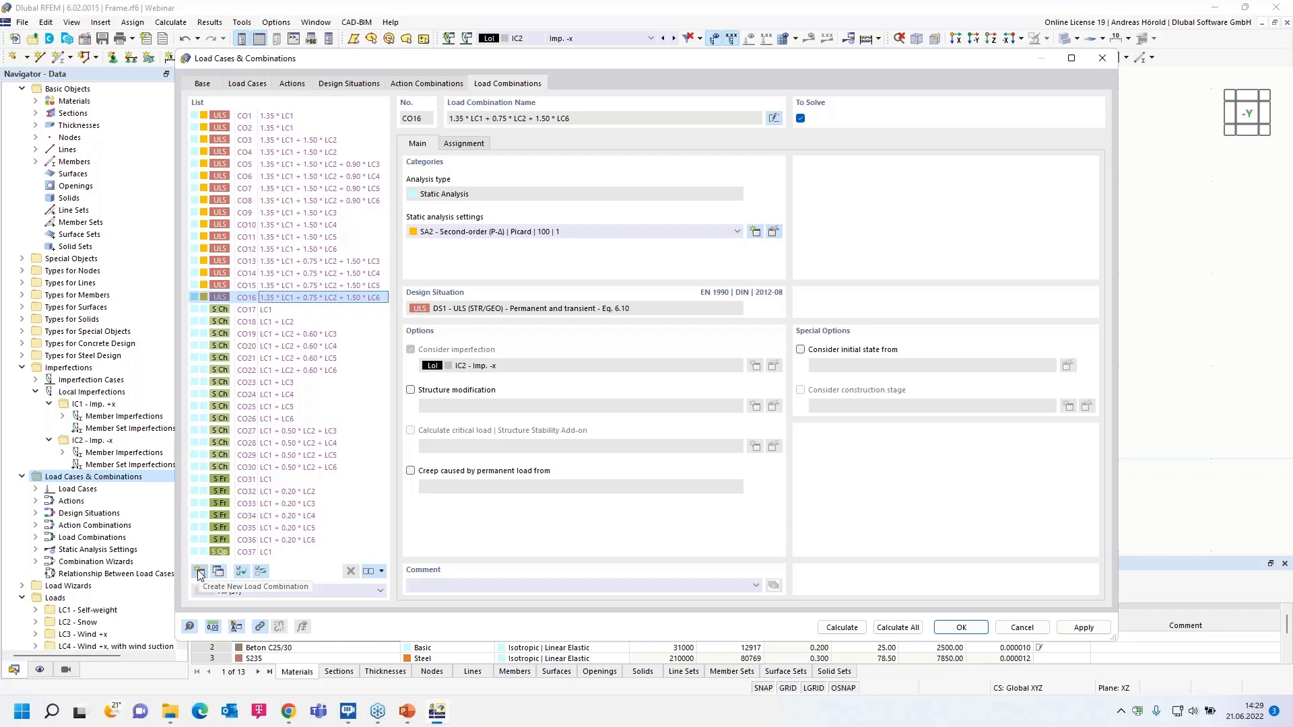
click(346, 84)
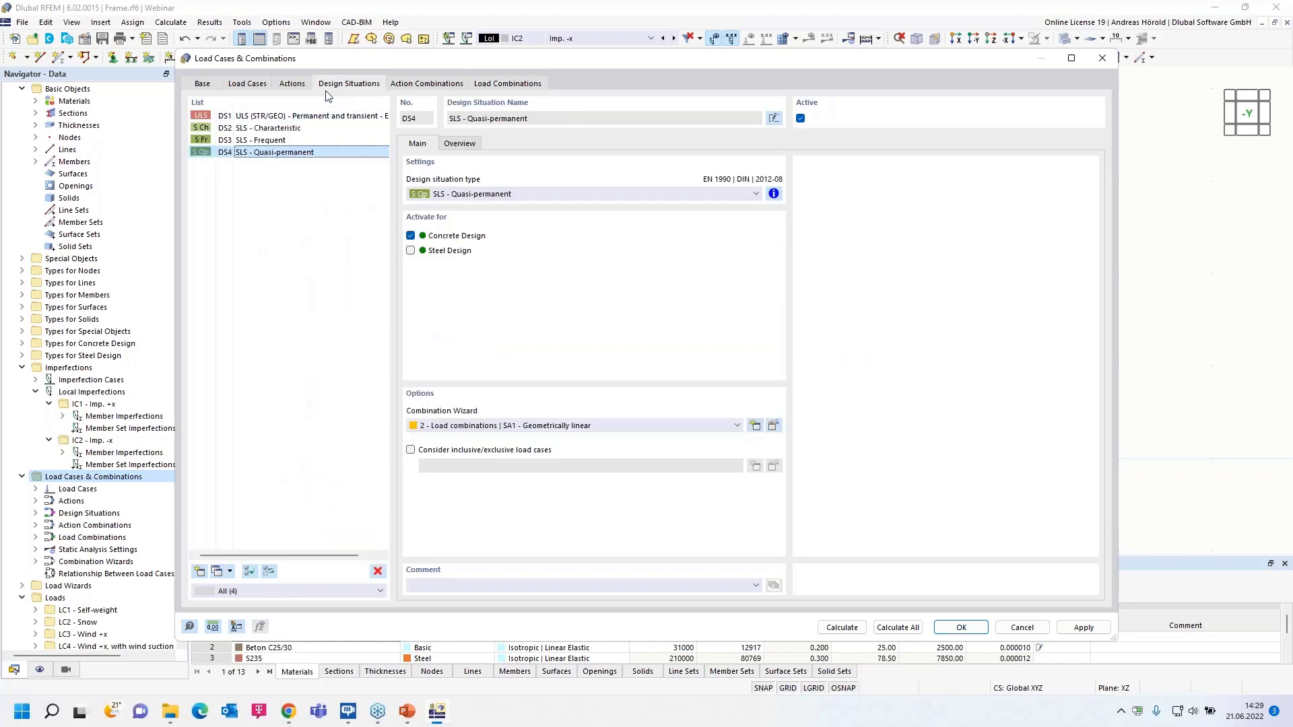
click(293, 116)
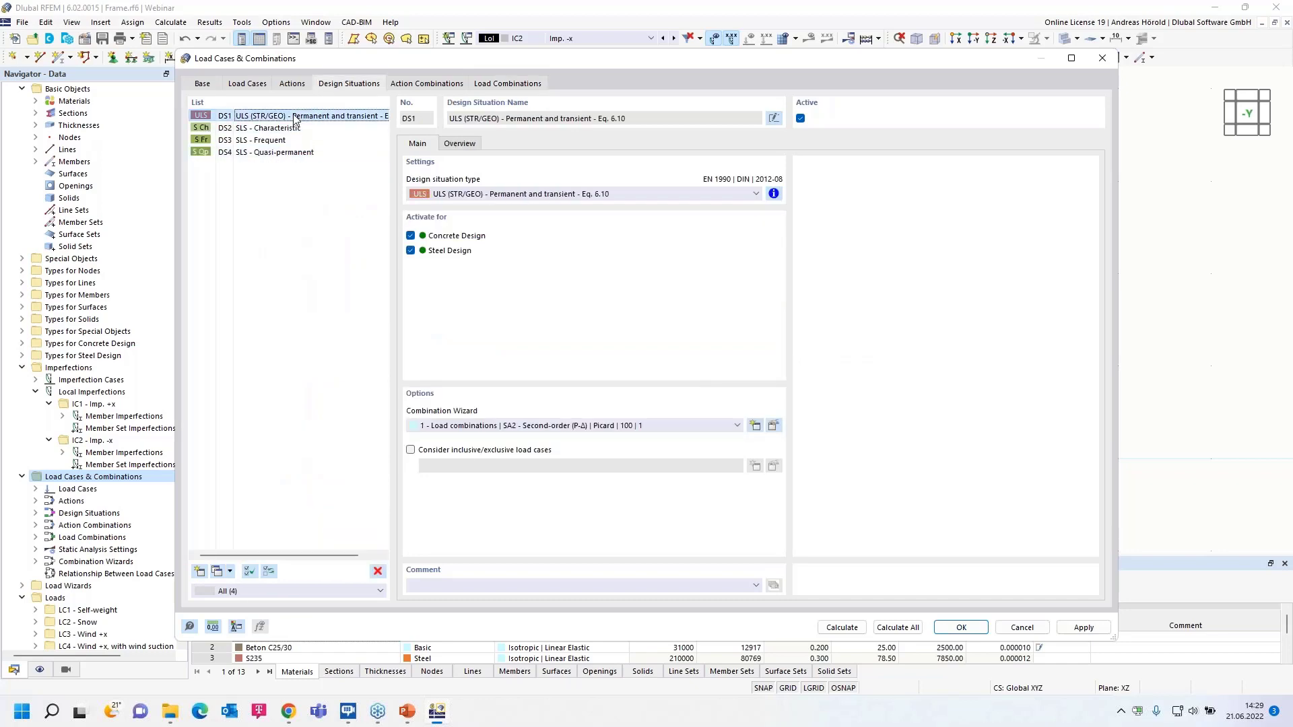
click(462, 144)
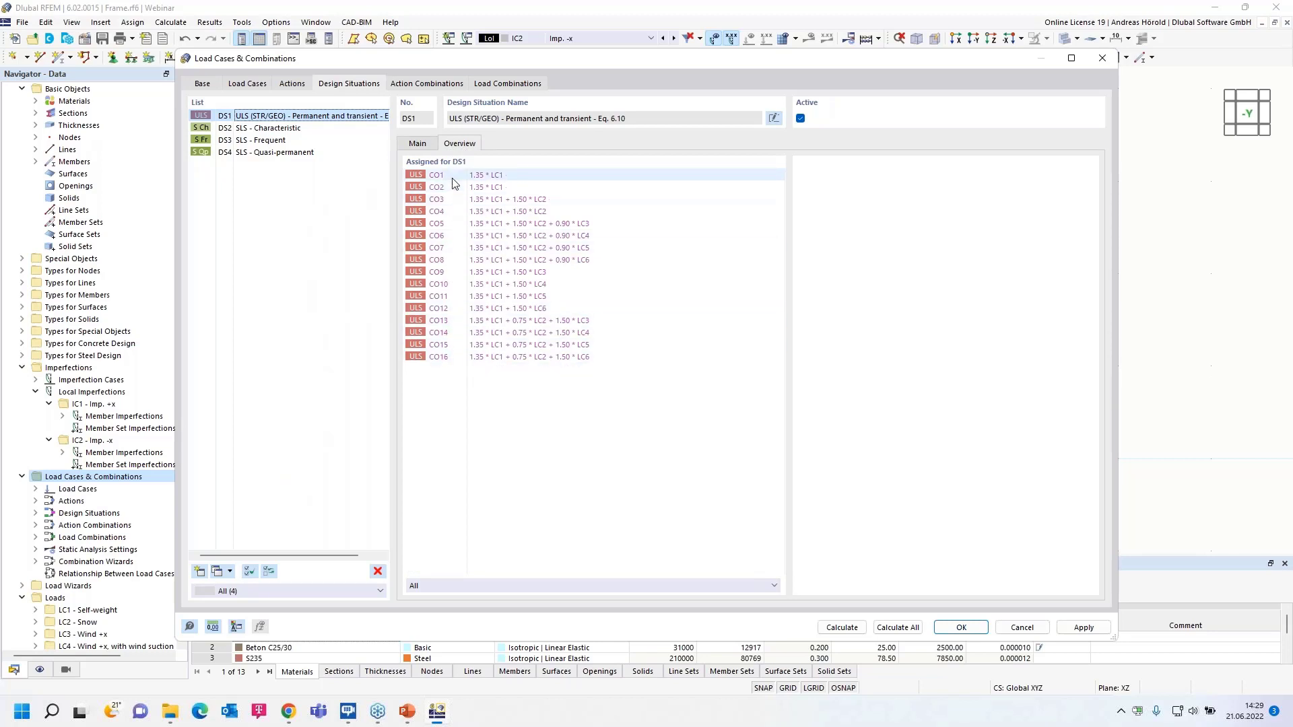
click(286, 132)
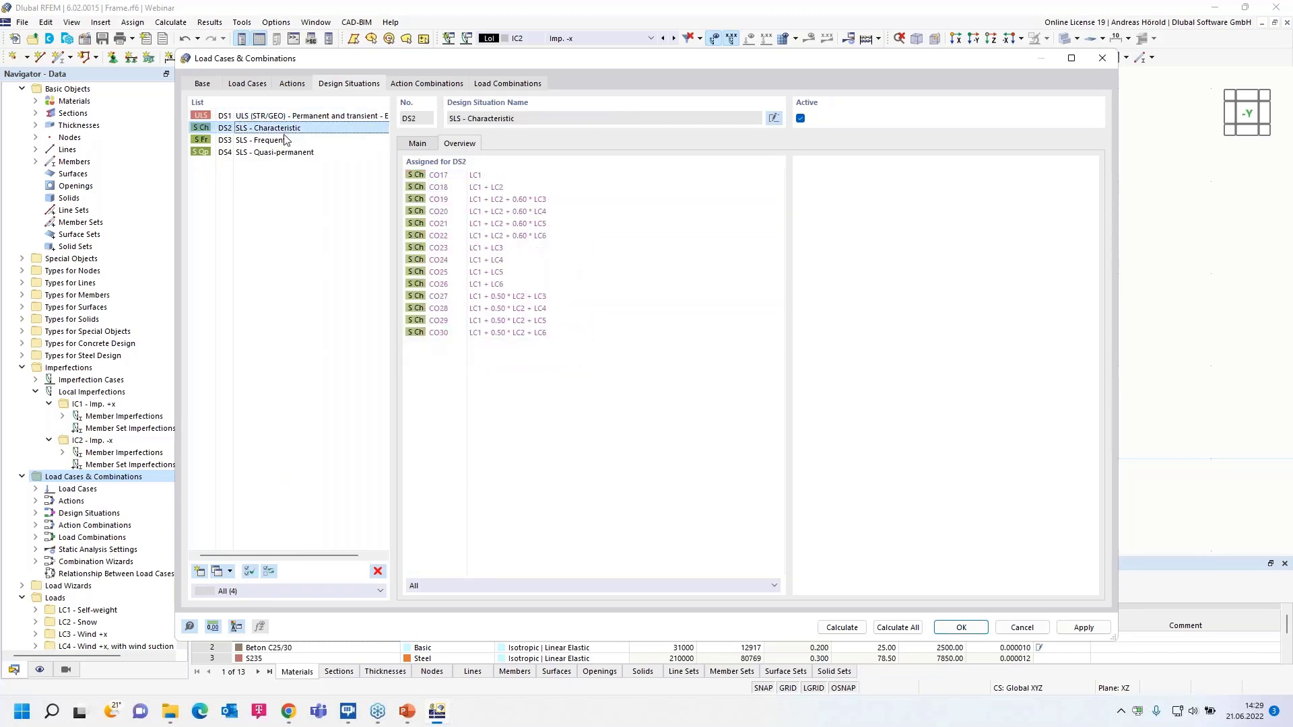
- Review the overviews of load combinations assigned to design situations DS3 Frequent, DS4 Quasi-permanent and DS1 ULS
click(282, 141)
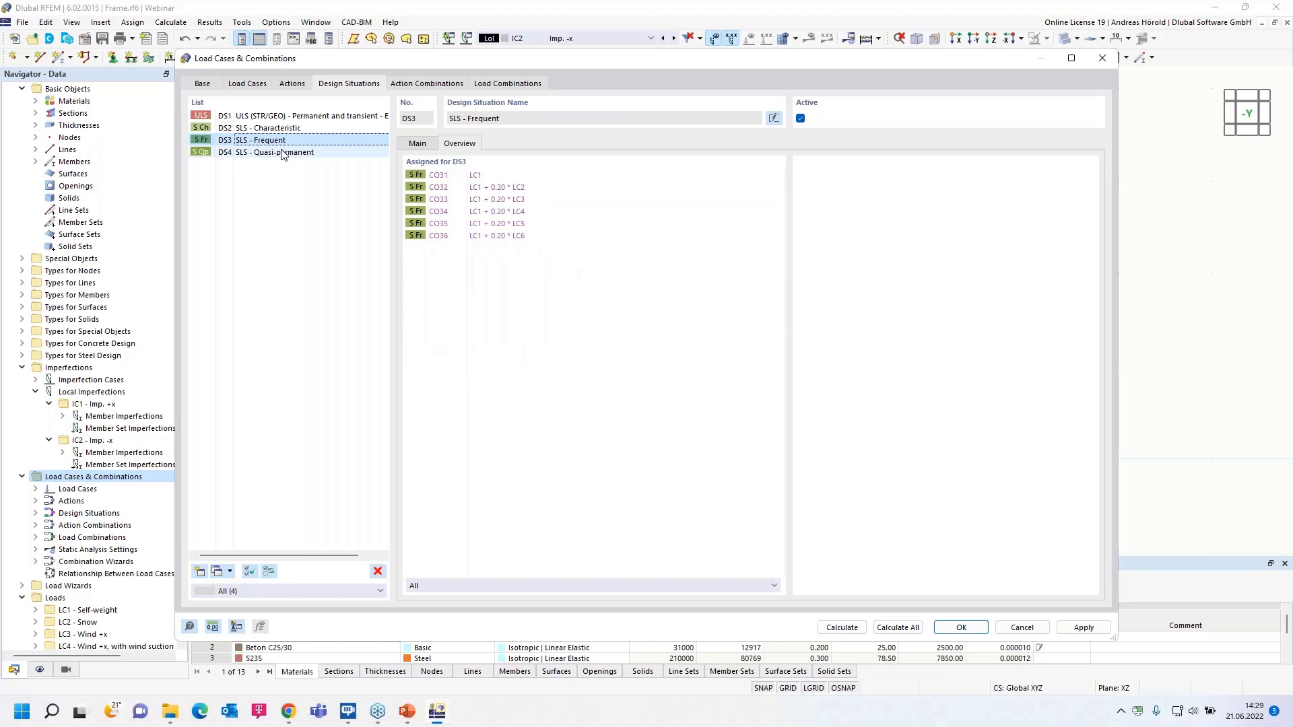
click(282, 153)
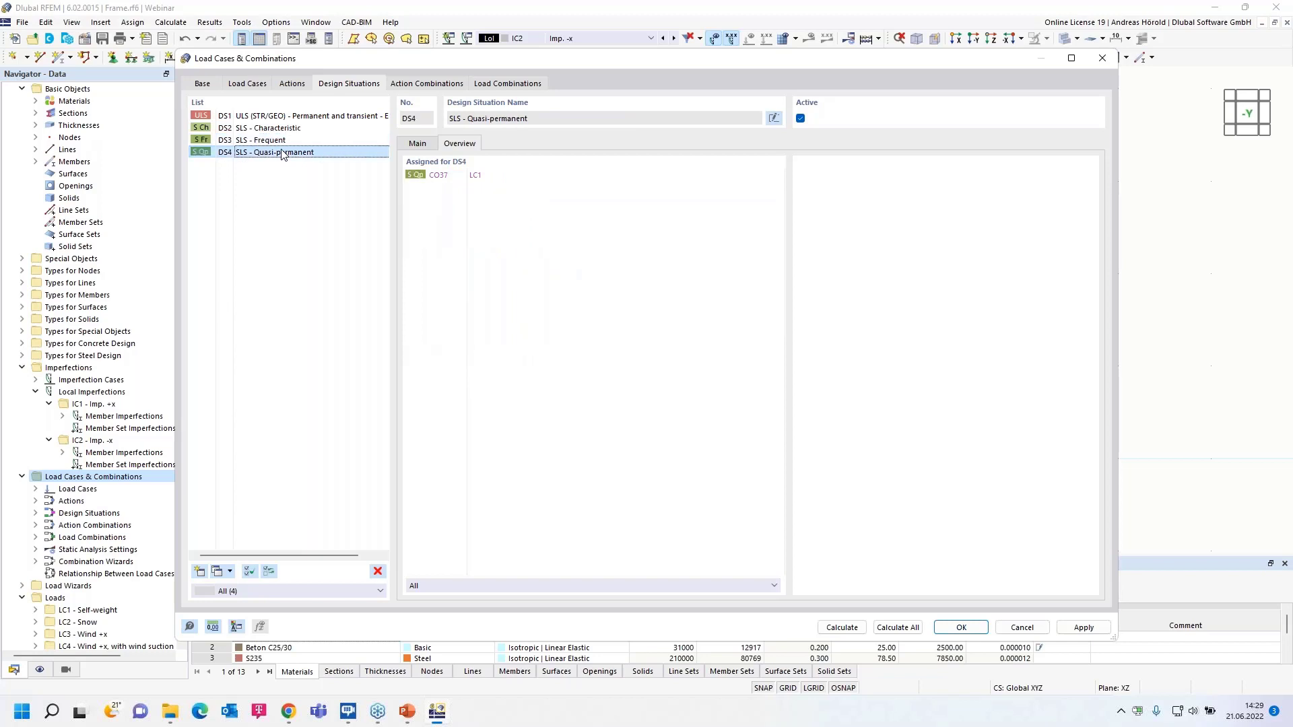
click(297, 116)
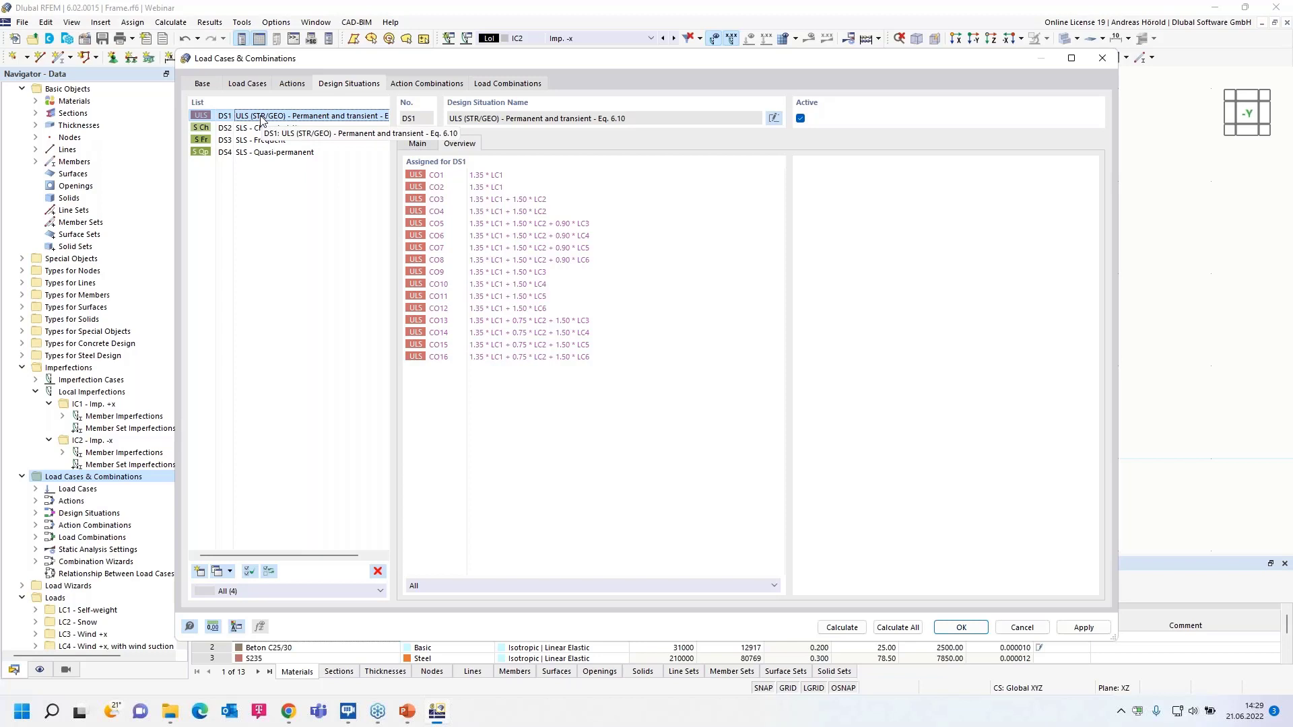
- Enable reducing the number of generated combinations in DS1's second-order combination wizard and regenerate the load combinations
click(418, 145)
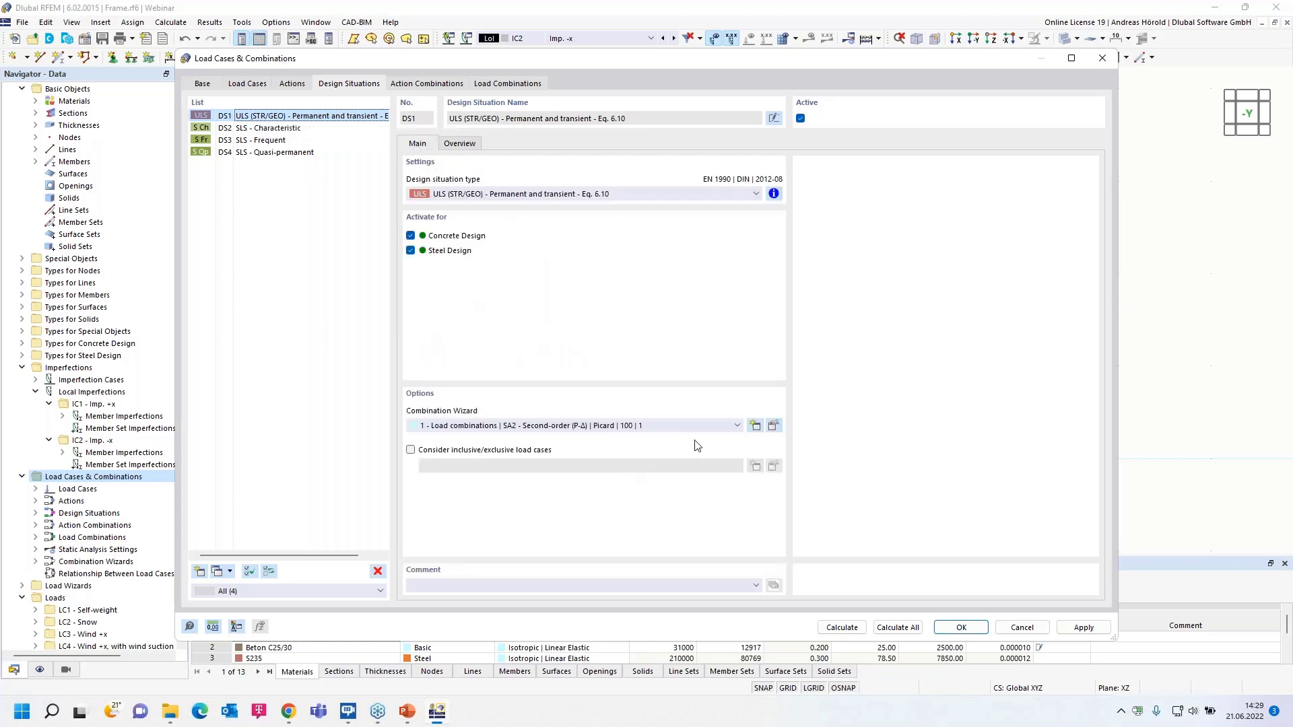
click(775, 427)
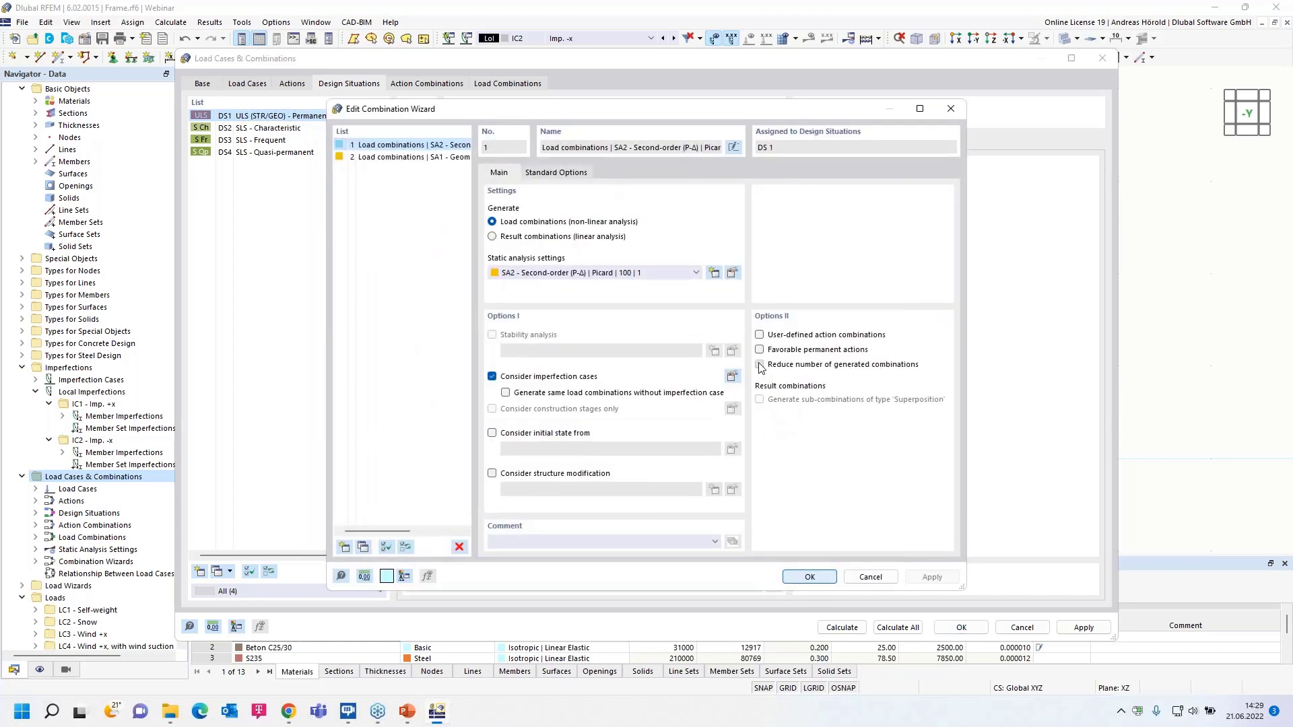
click(760, 365)
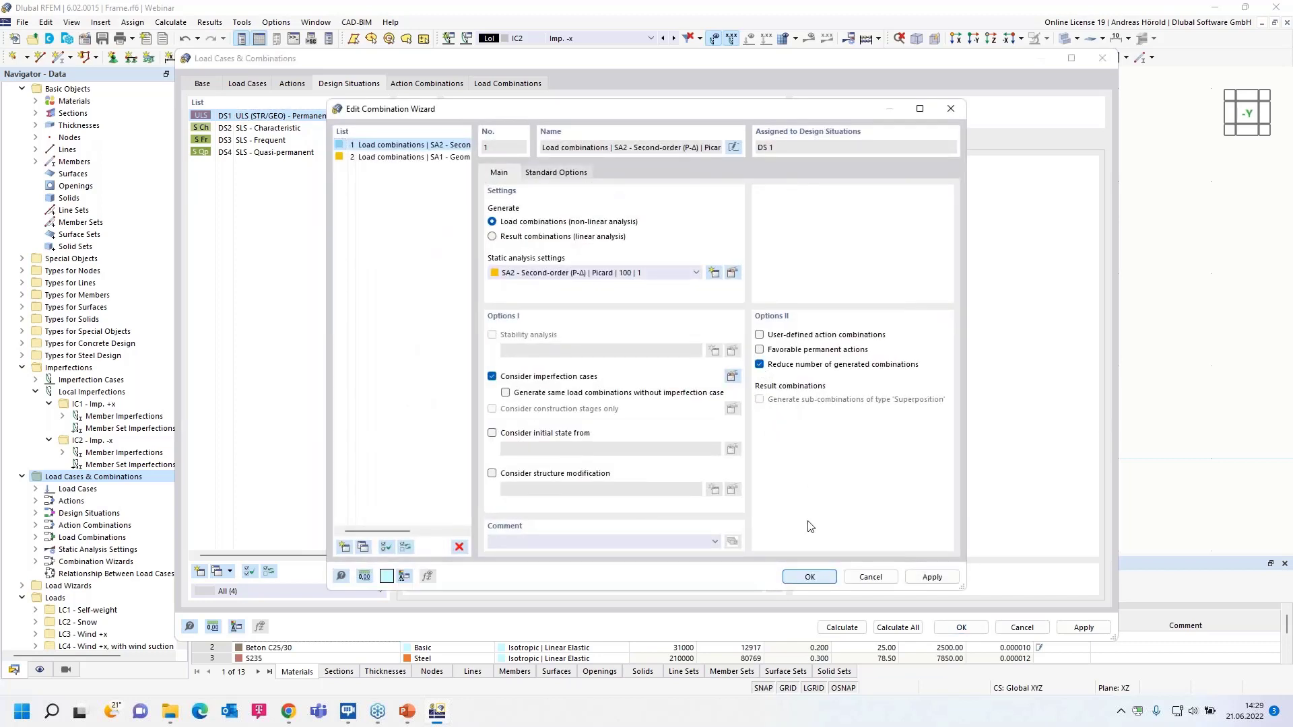
click(808, 577)
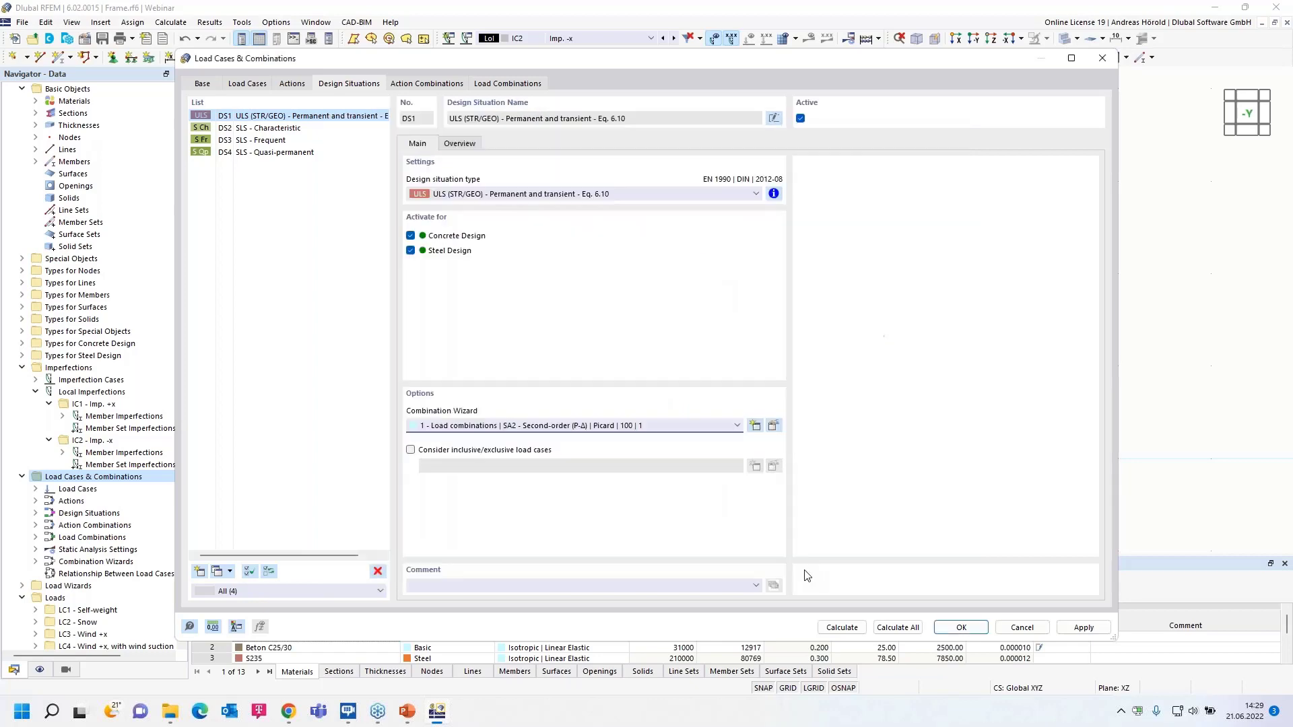
click(504, 84)
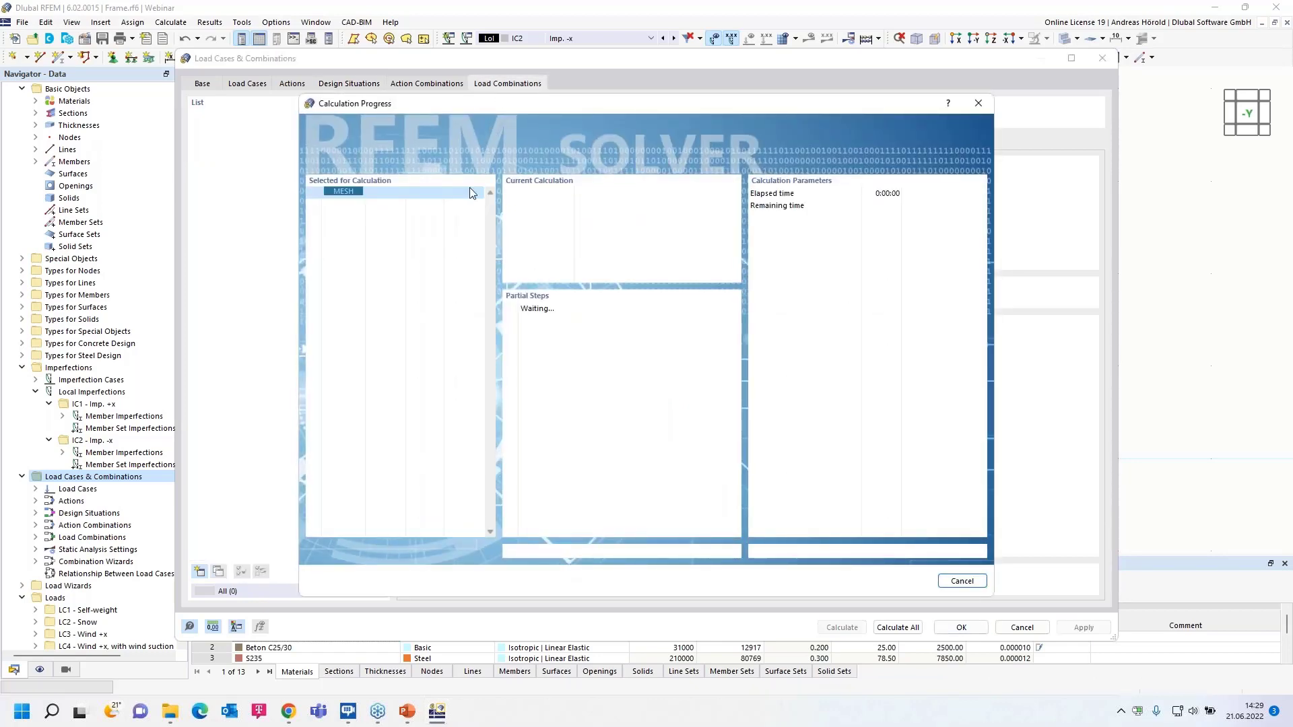
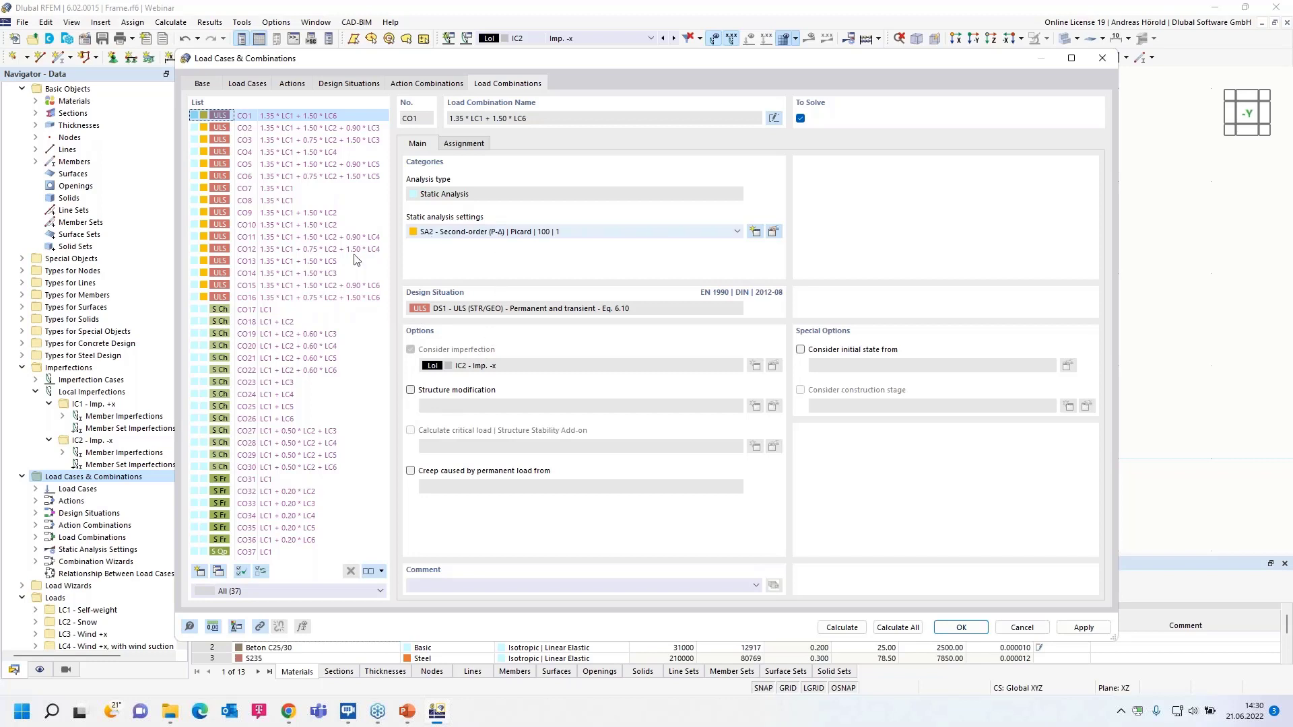
- Calculate load combination CO9 (1.35 * LC1 + 1.50 * LC2) and view its deformations on the frame
click(267, 214)
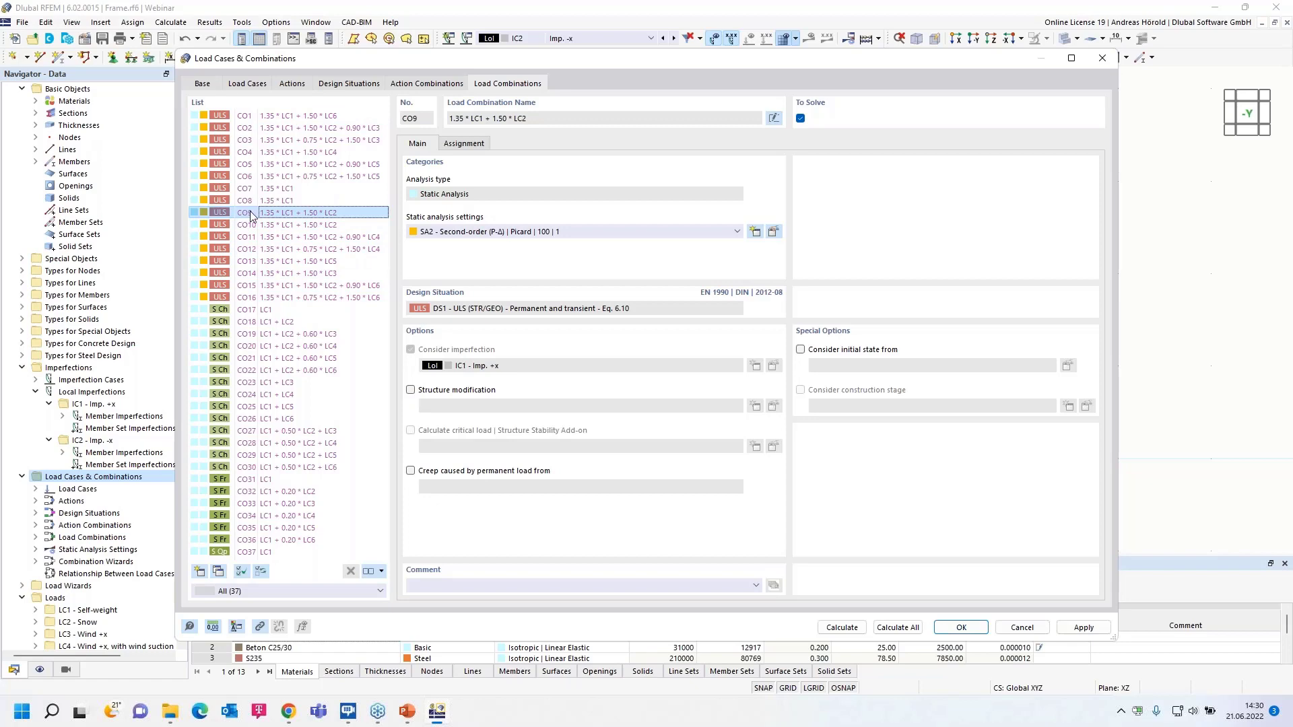
click(838, 628)
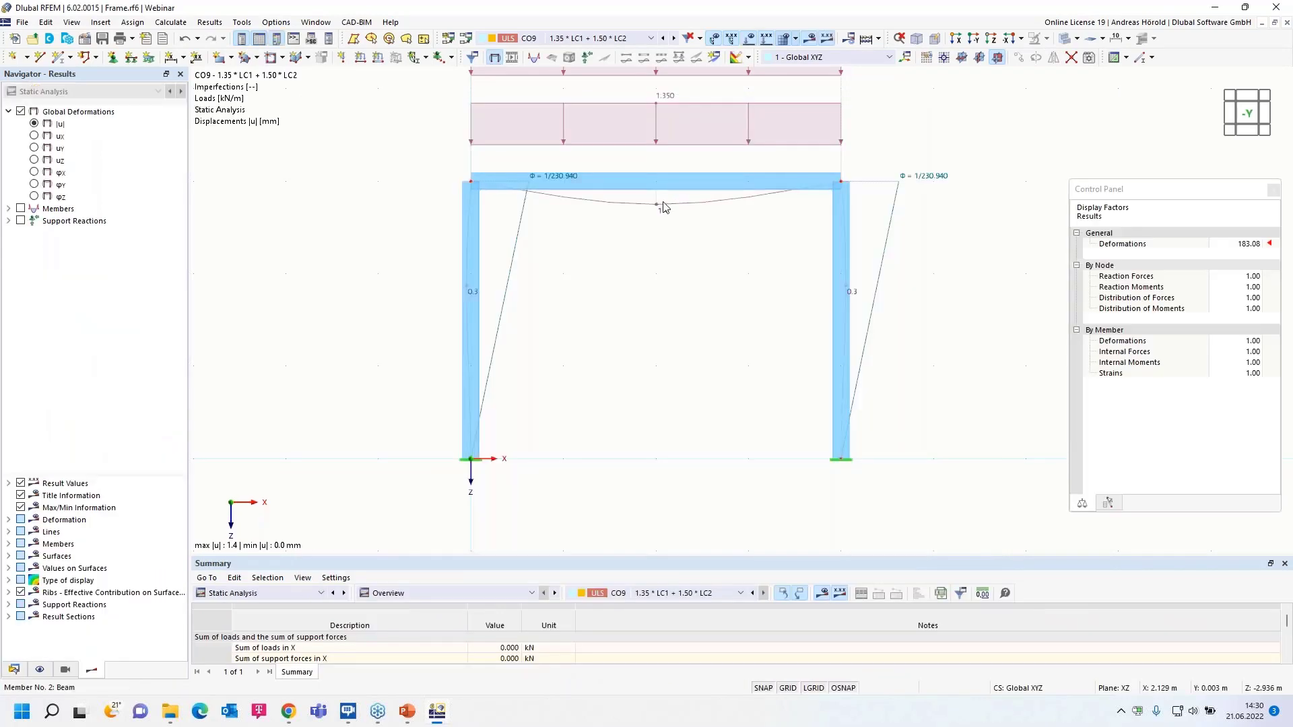
middle_drag(650, 269, 620, 344)
scroll(621, 344, down, 1)
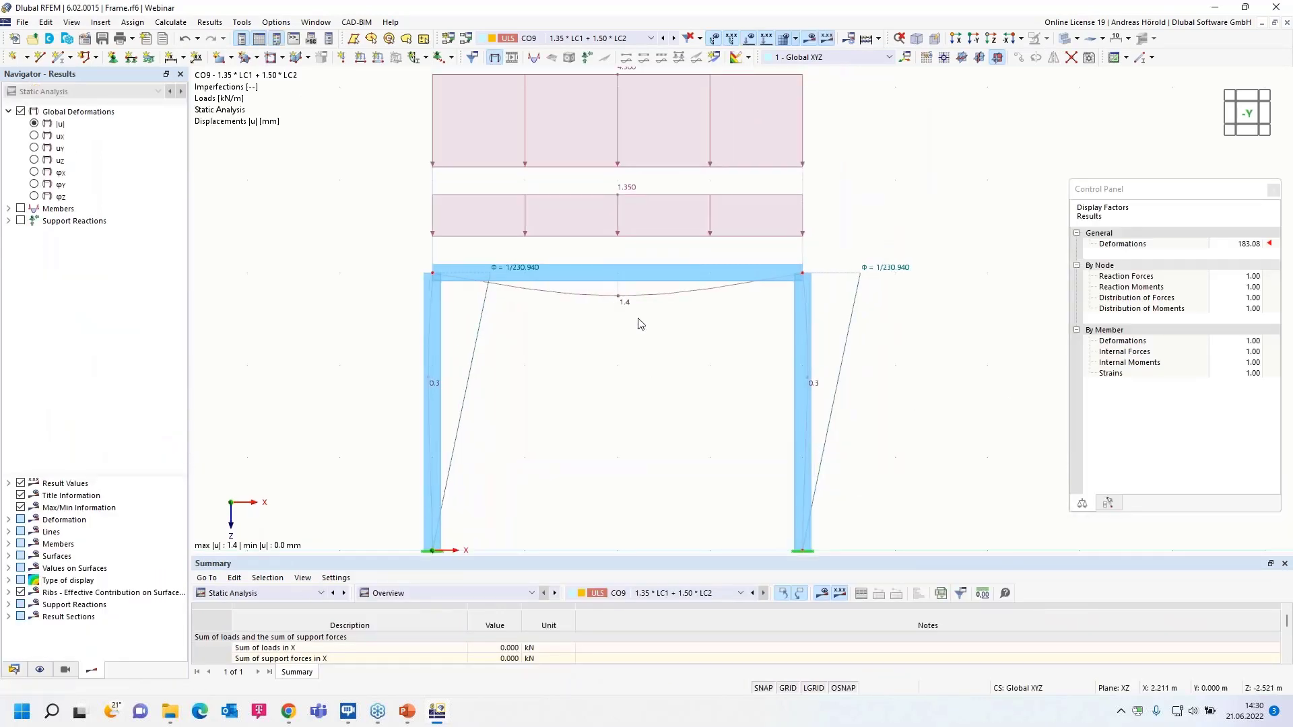
- Display the member internal forces My for CO9 on the frame
click(8, 209)
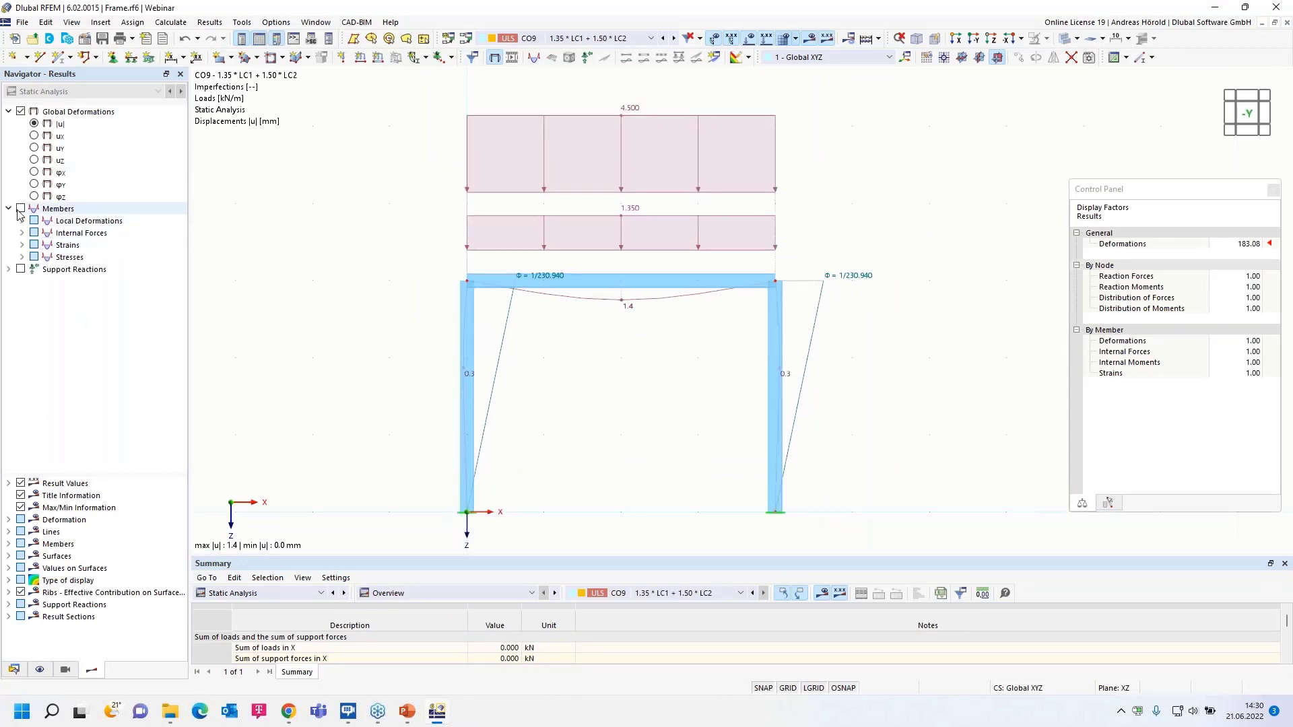
click(22, 233)
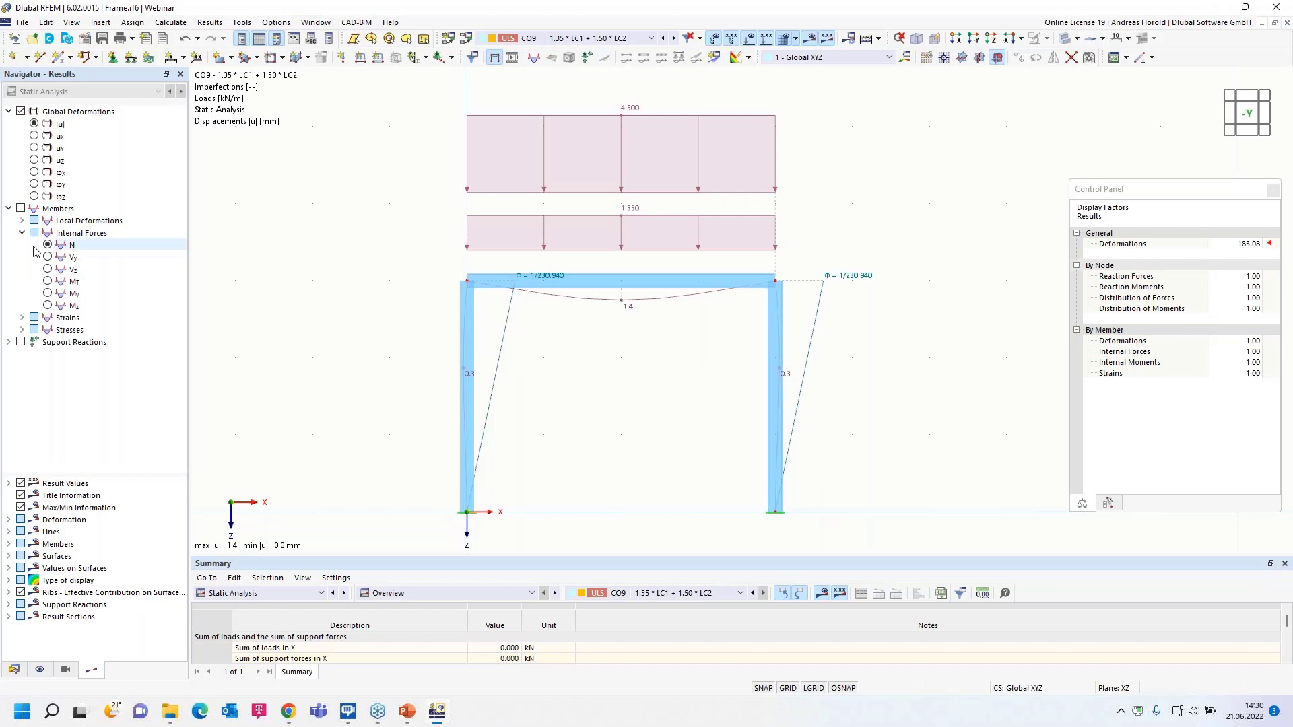
click(47, 295)
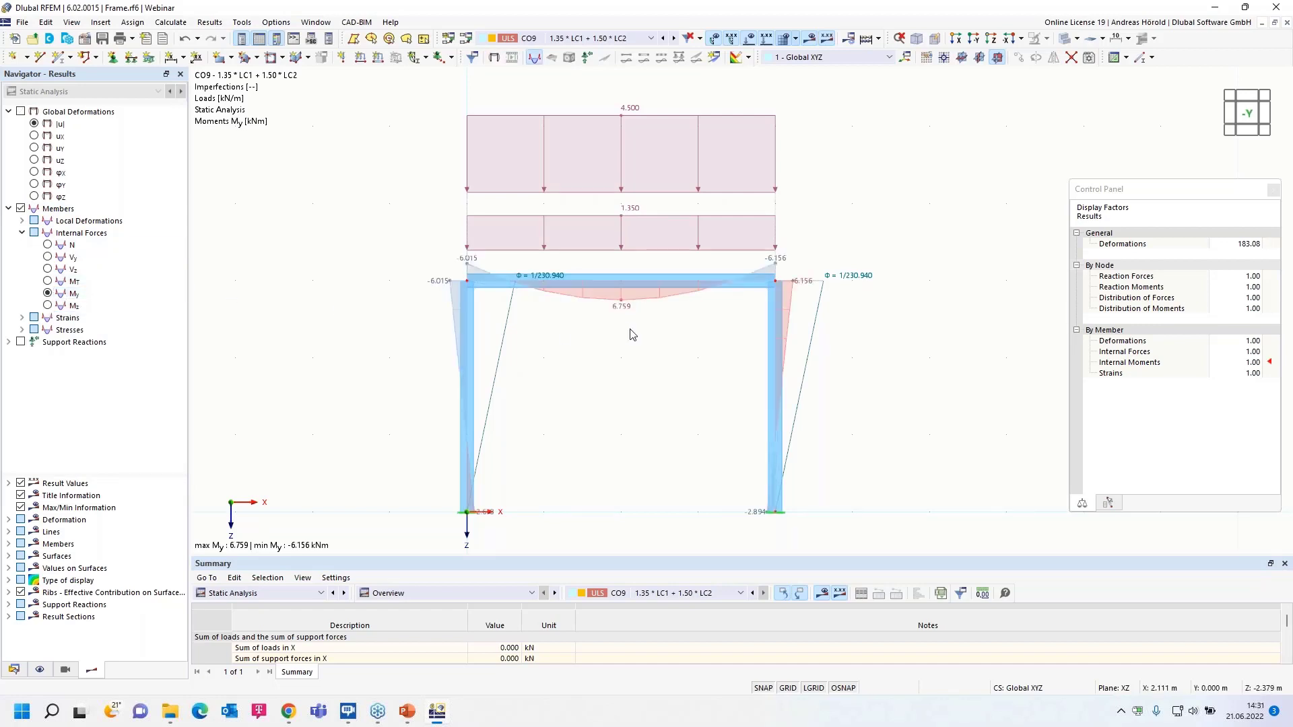
- Hide the imperfections and loads in the CO9 moment view, briefly showing the imperfections again for comparison
click(714, 38)
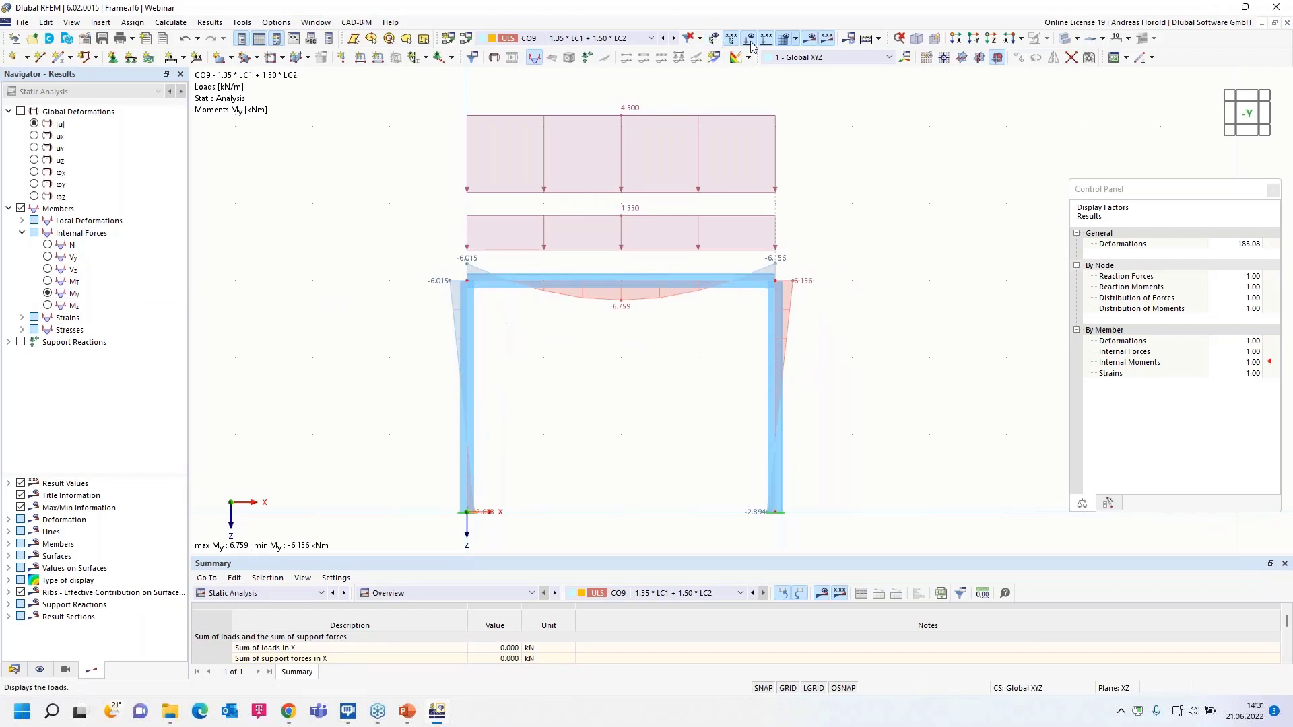
click(749, 39)
scroll(612, 352, up, 2)
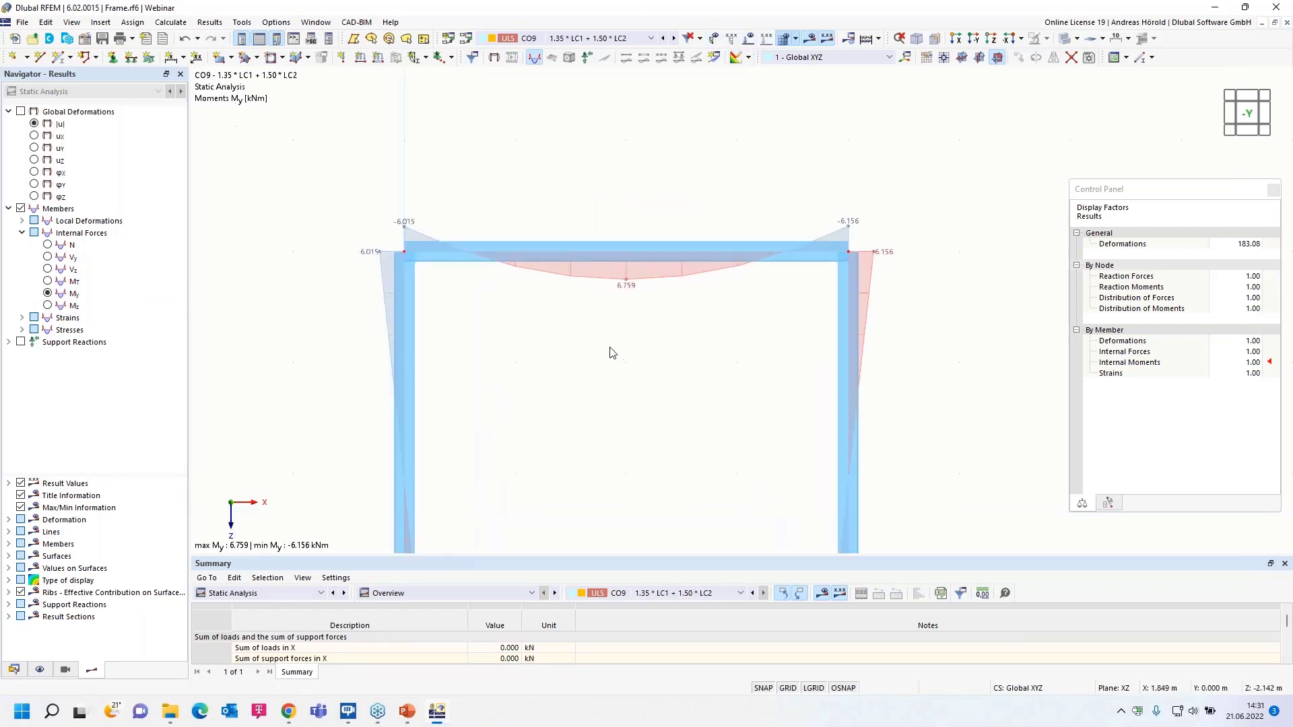
middle_drag(613, 353, 629, 298)
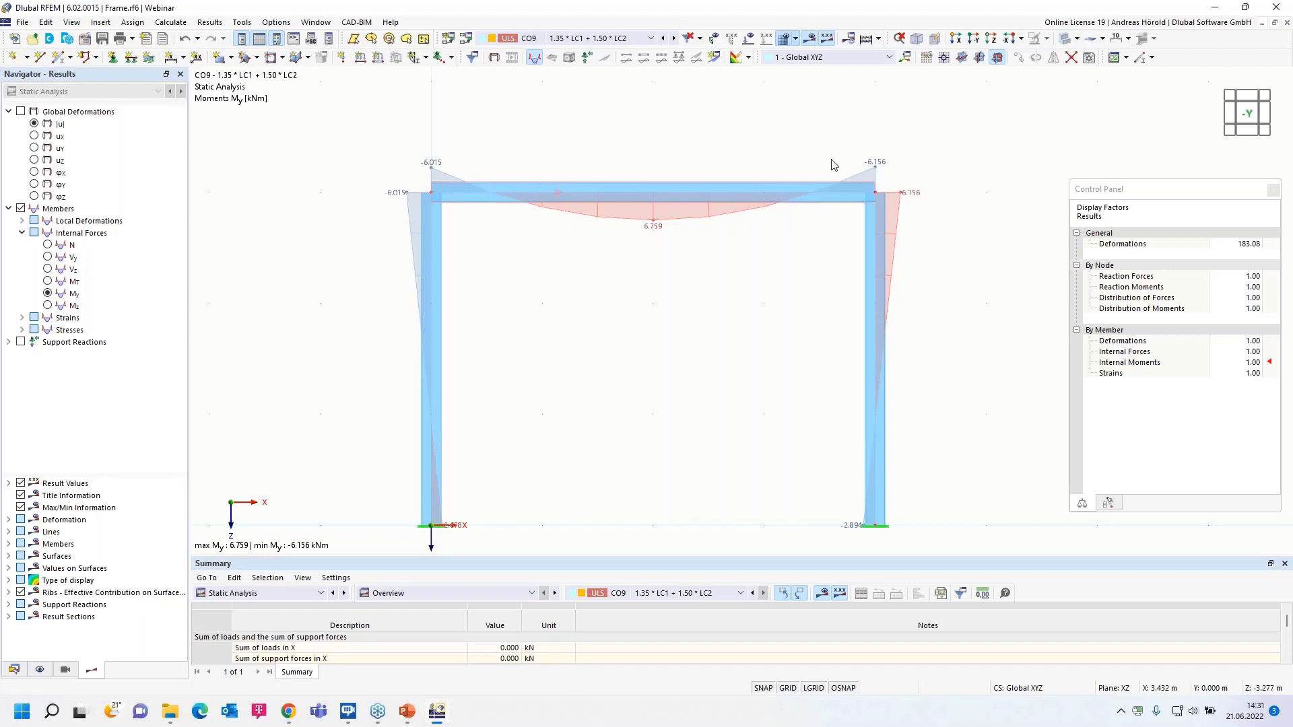
click(712, 39)
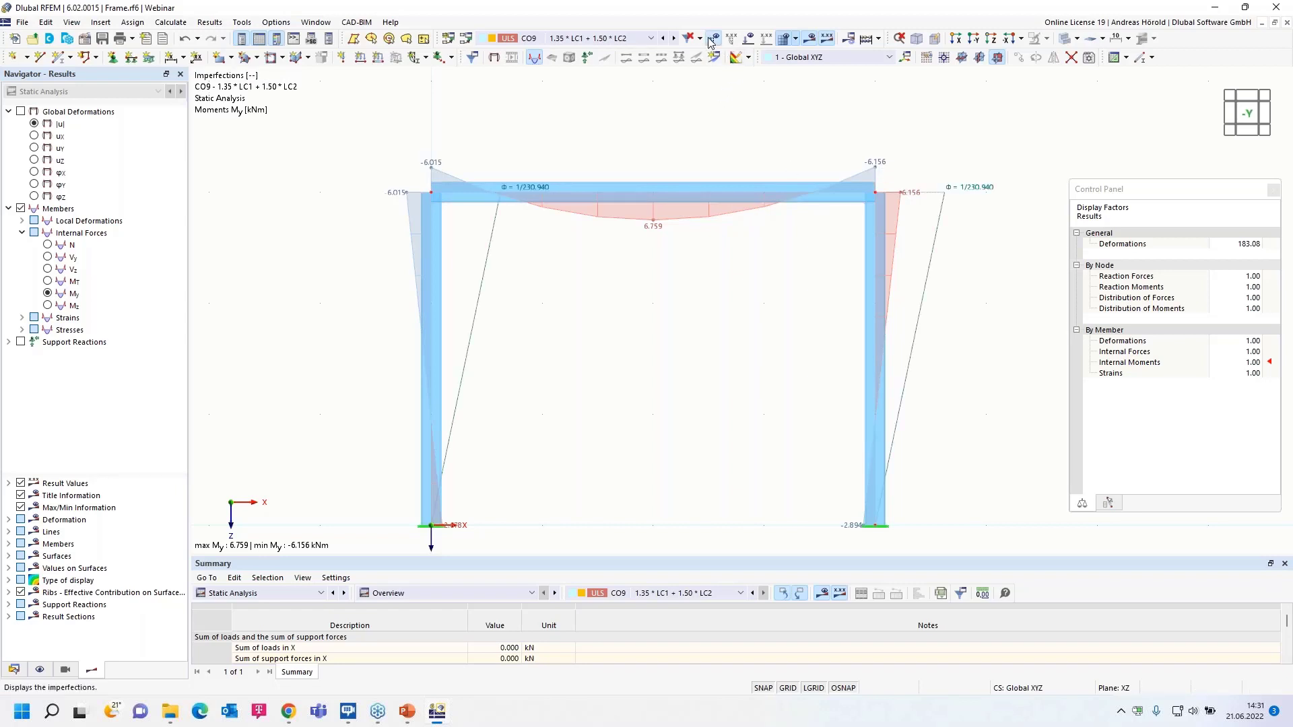
click(711, 40)
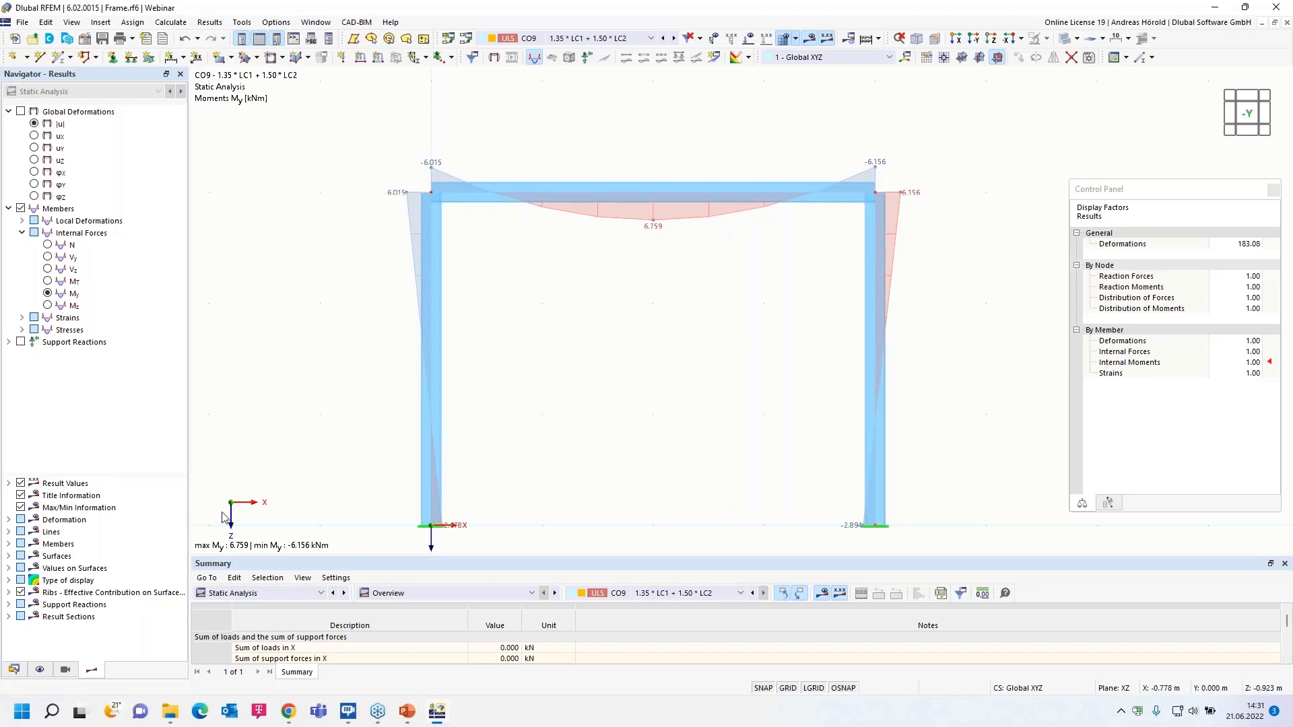
- Reopen the load combinations, activate structure modification for CO9 and start a new structure modification
click(13, 670)
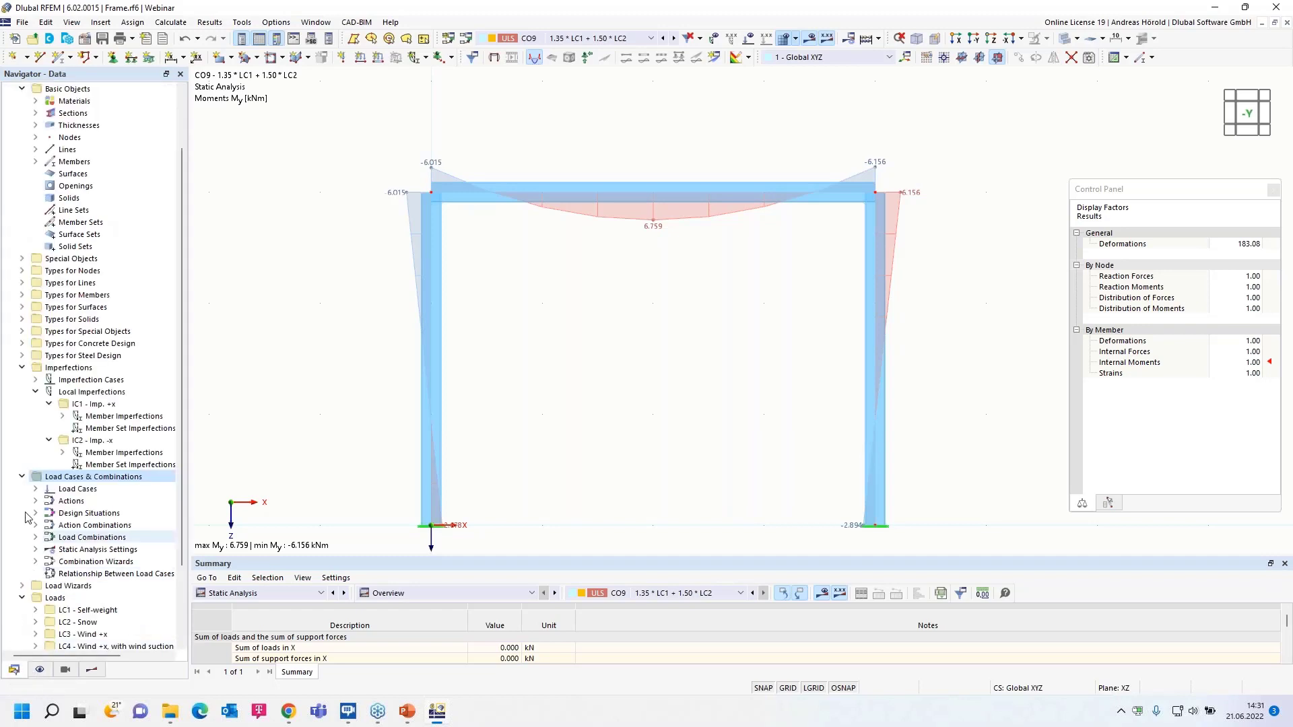
right_click(86, 480)
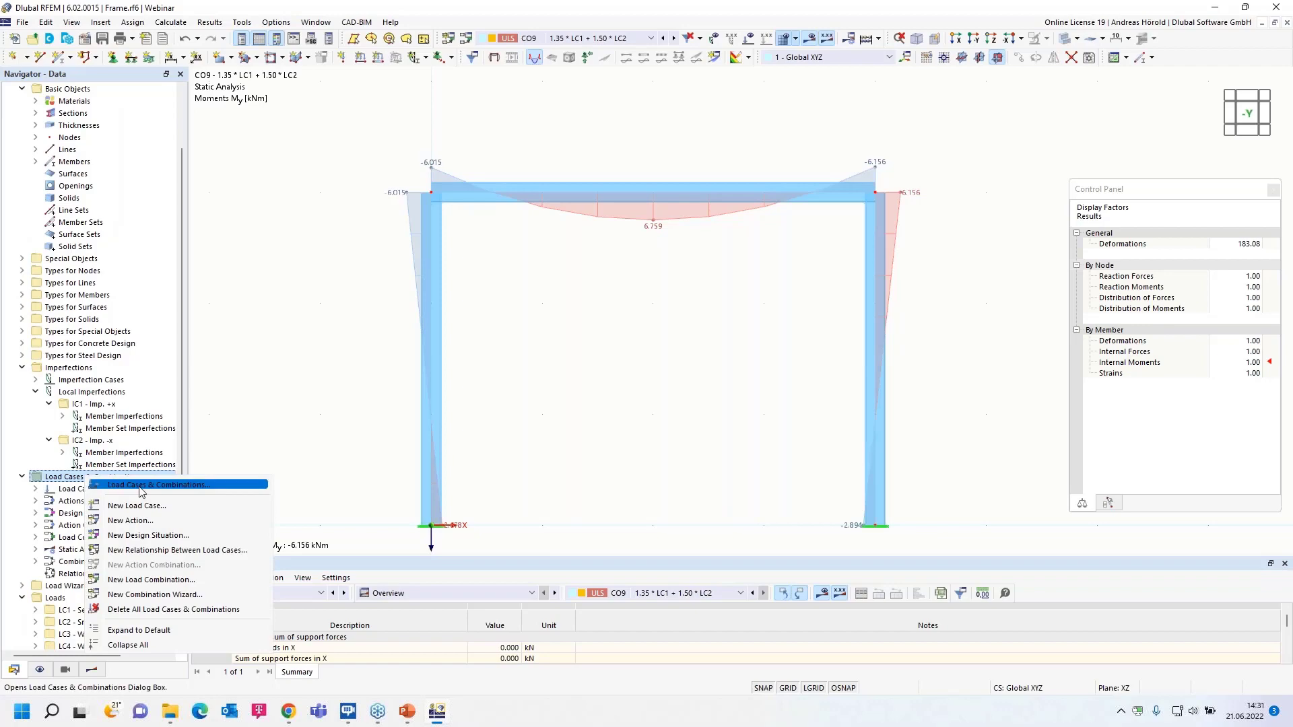
click(140, 488)
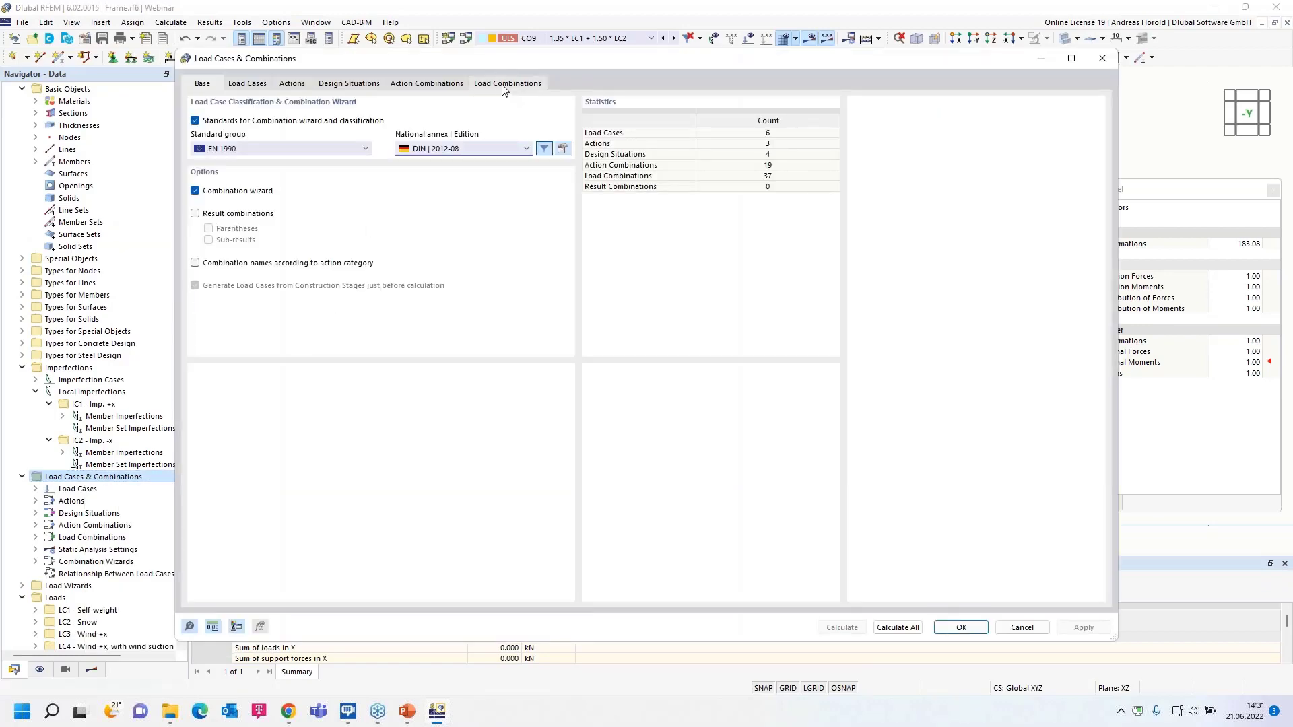
click(504, 86)
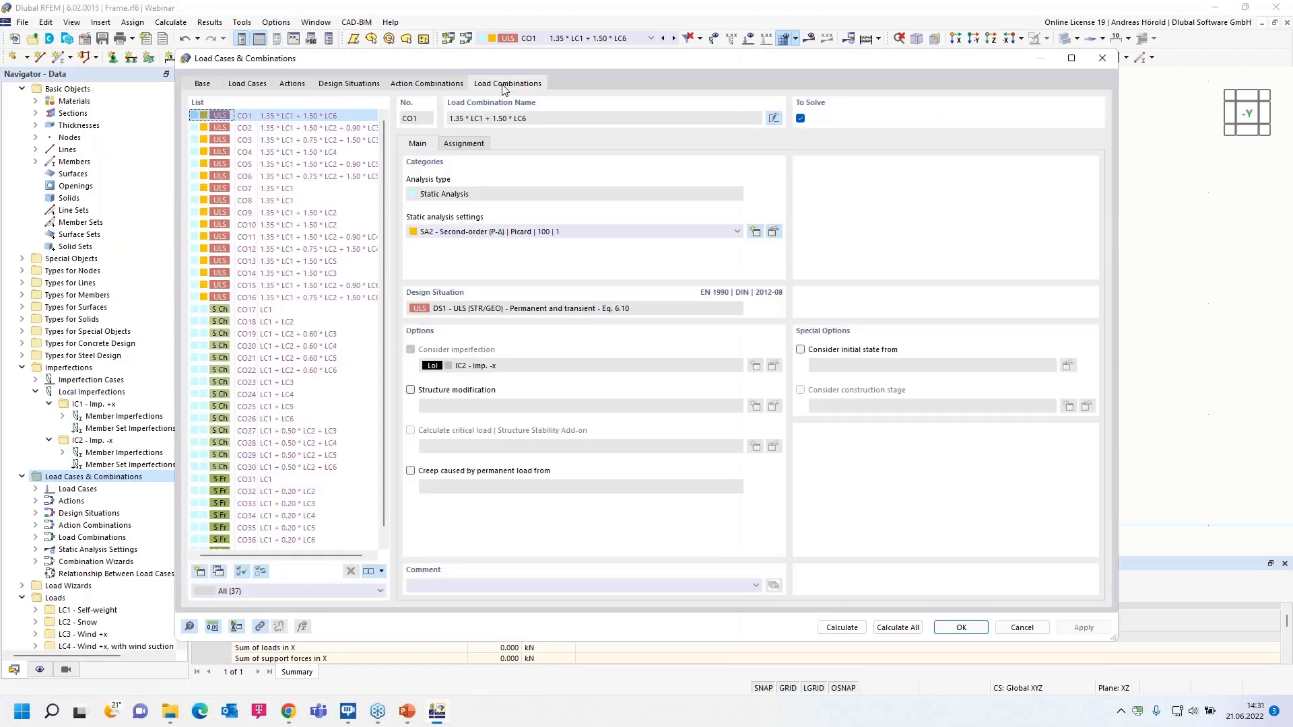
click(294, 215)
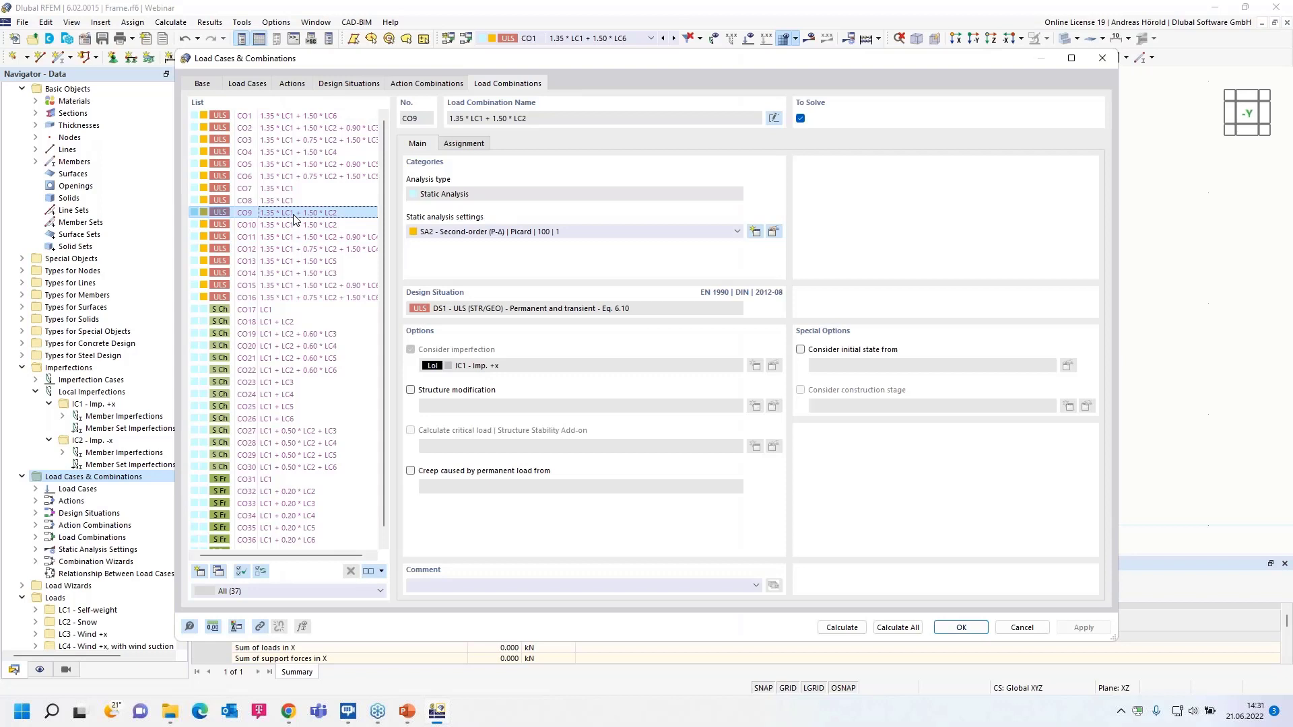
click(411, 391)
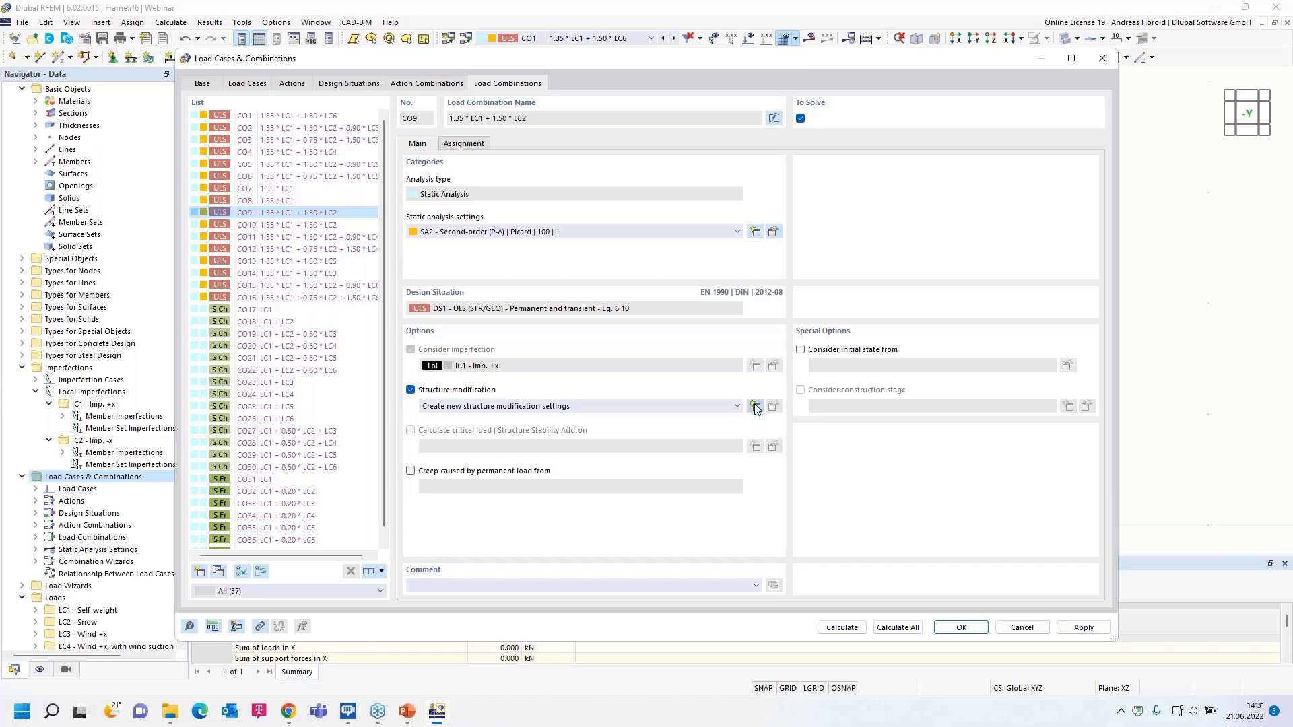
click(755, 407)
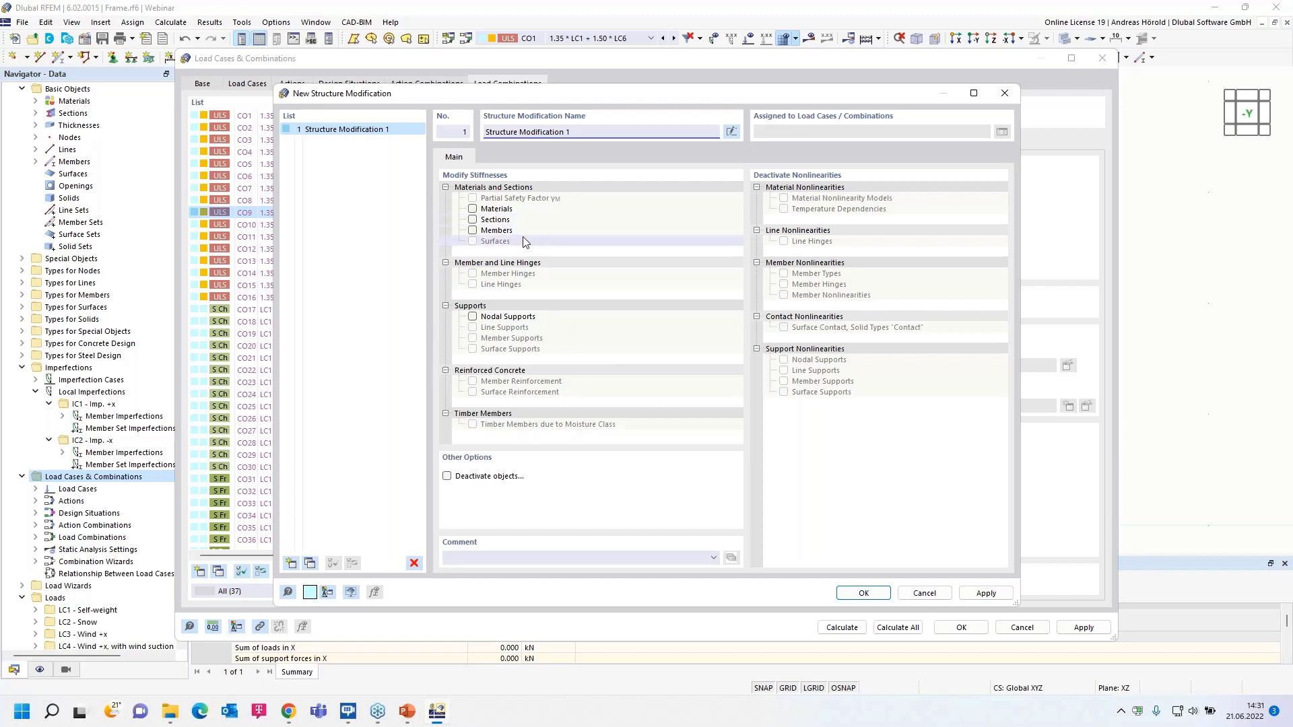
- Try the Deactivate objects option in the structure modification, view its member, surface, solid and support settings, and disable it
click(448, 477)
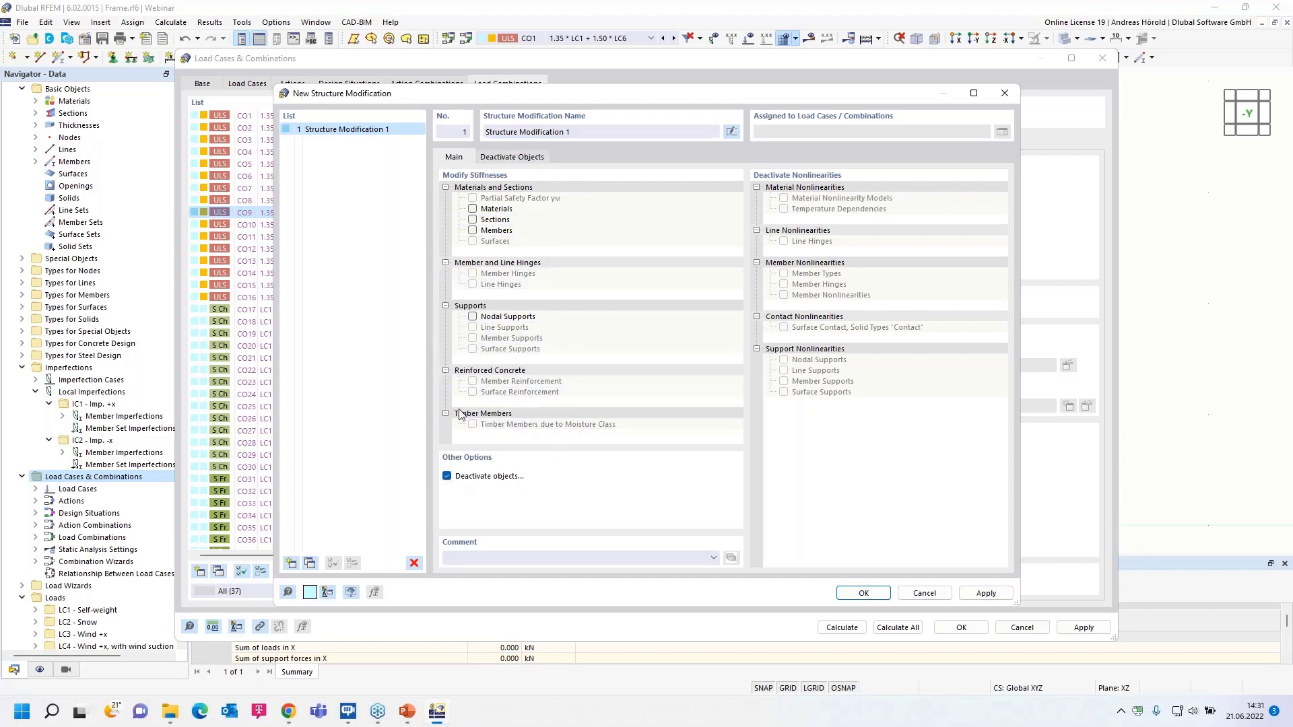
click(508, 158)
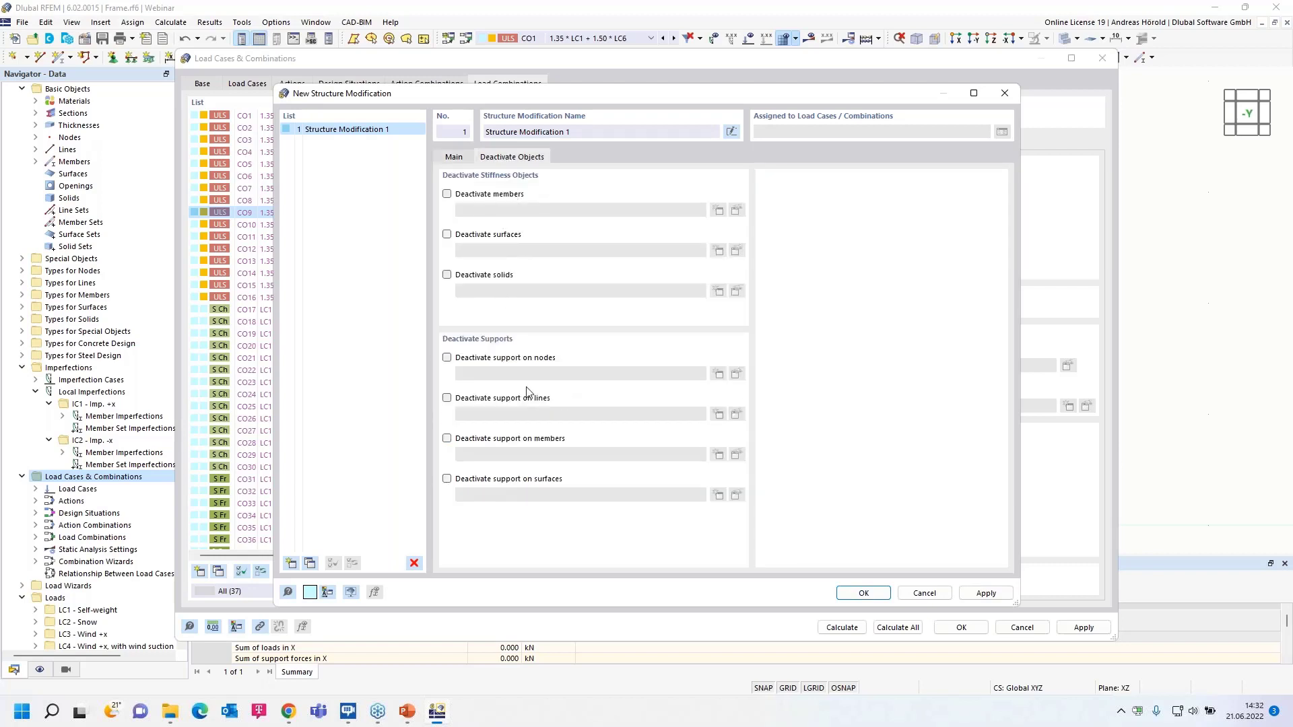
click(452, 158)
click(447, 475)
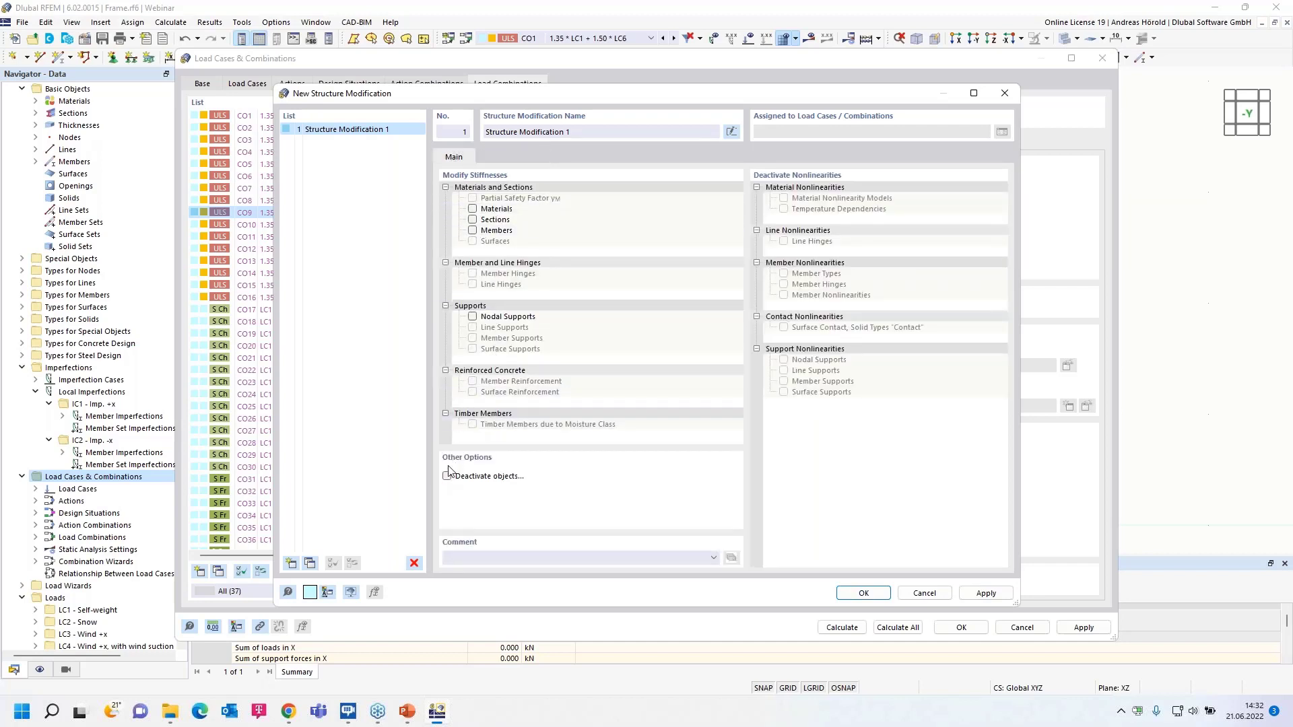
- Enable member stiffness modification in Structure Modification 1 and create a multiplier of total stiffnesses with factor k 0.10
click(472, 231)
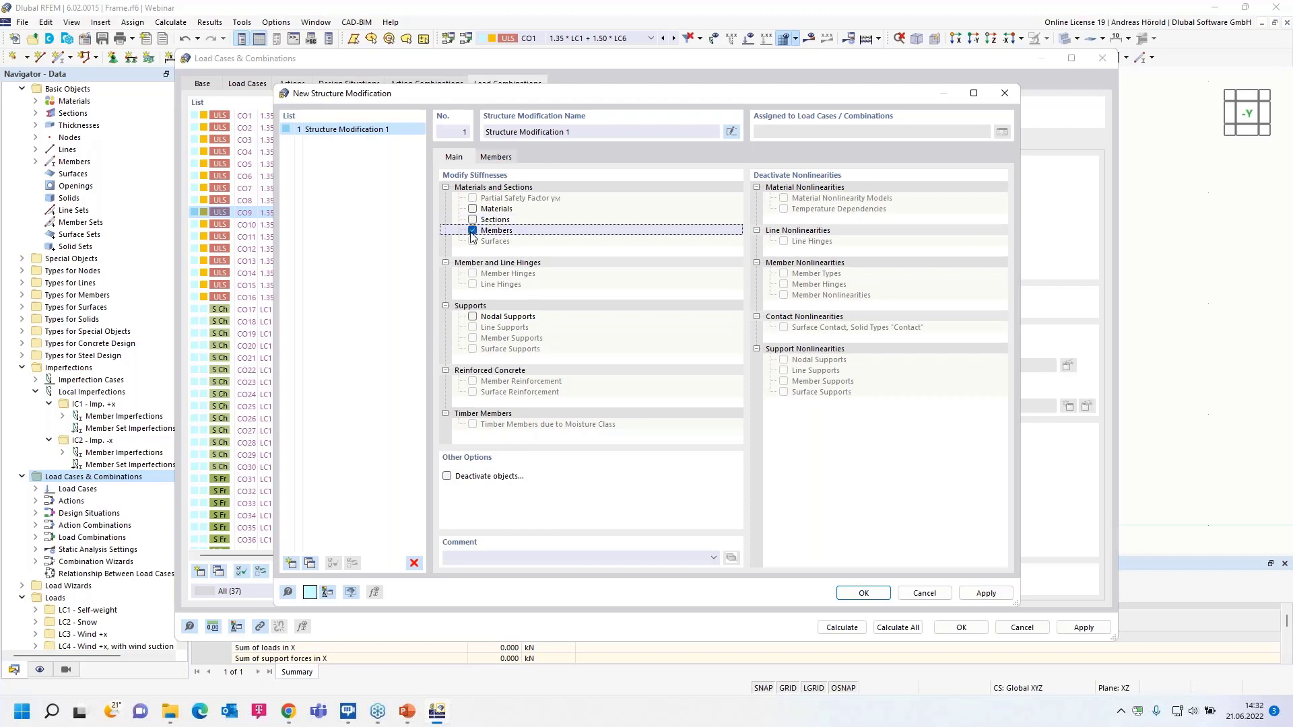
click(497, 159)
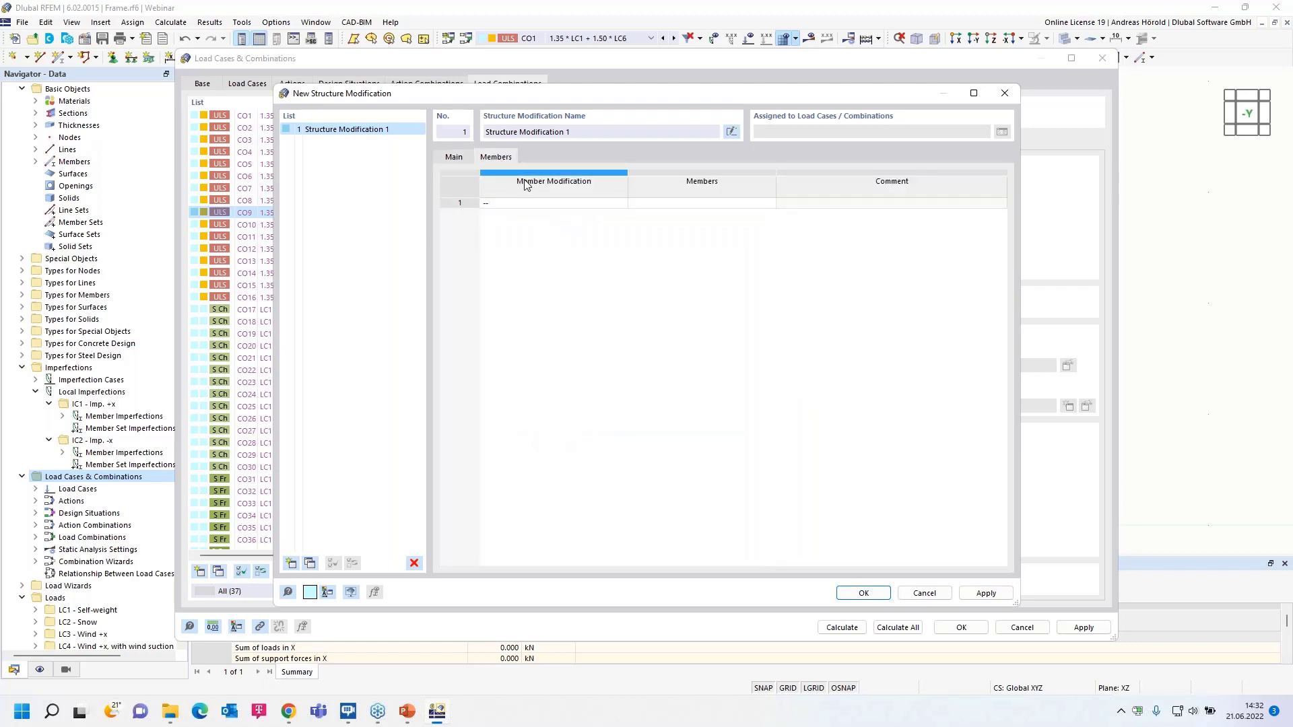
click(582, 203)
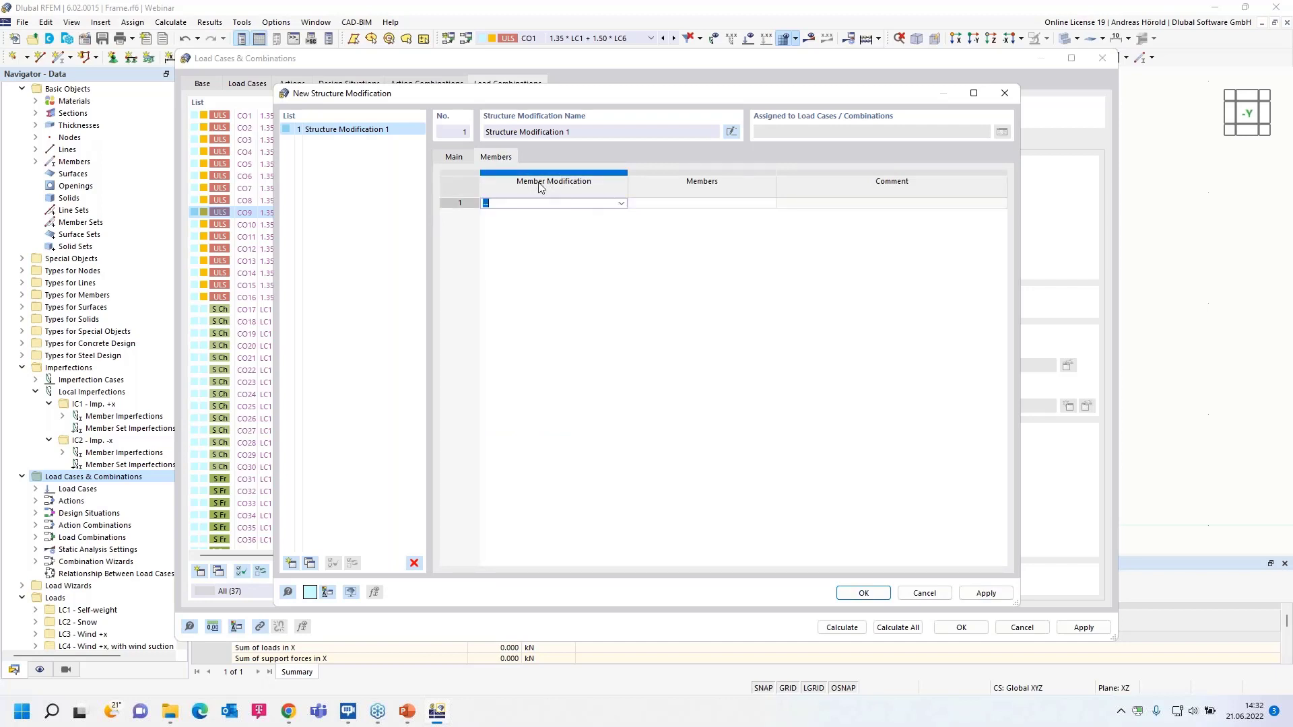
click(621, 204)
click(606, 223)
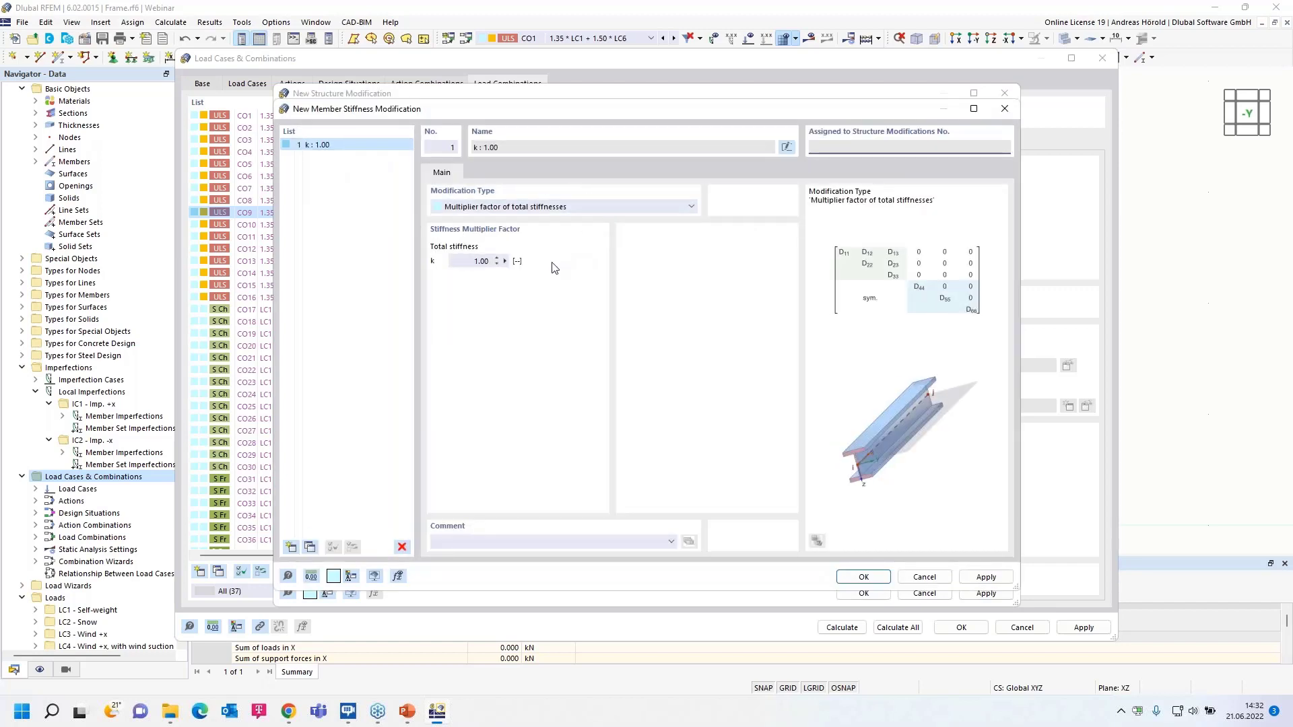
click(567, 208)
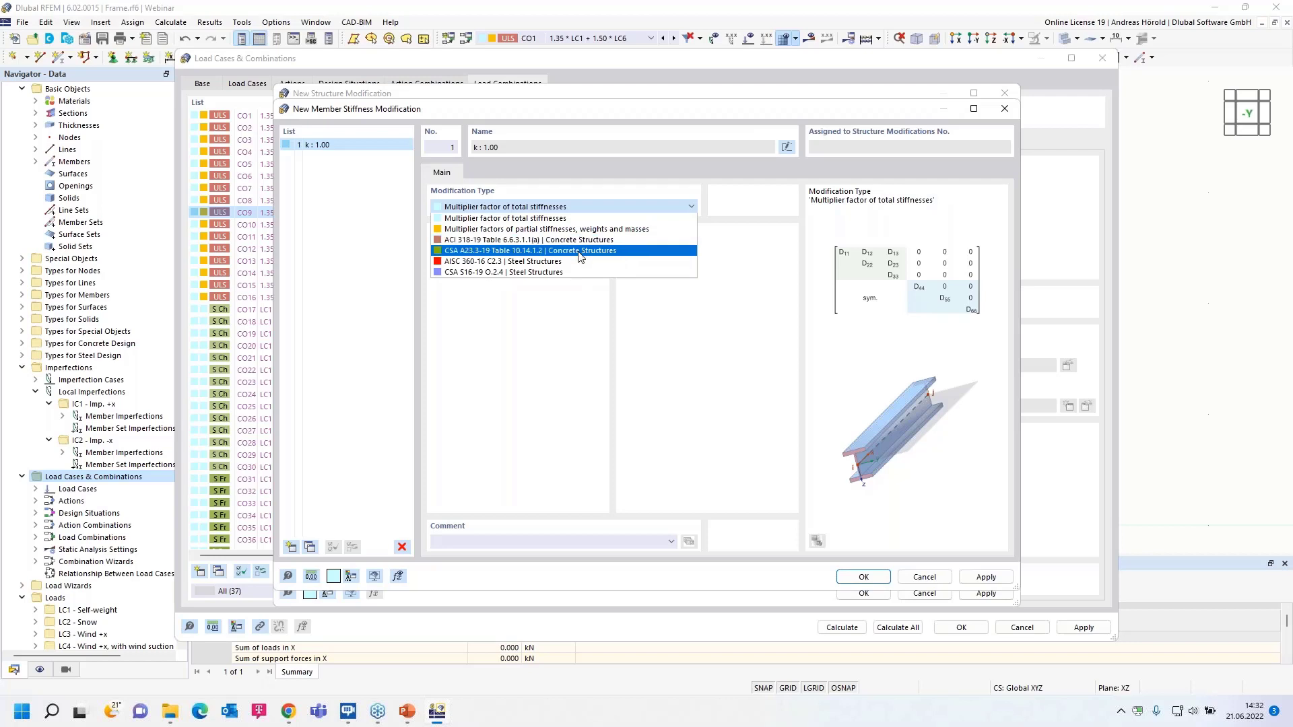
click(541, 219)
click(479, 261)
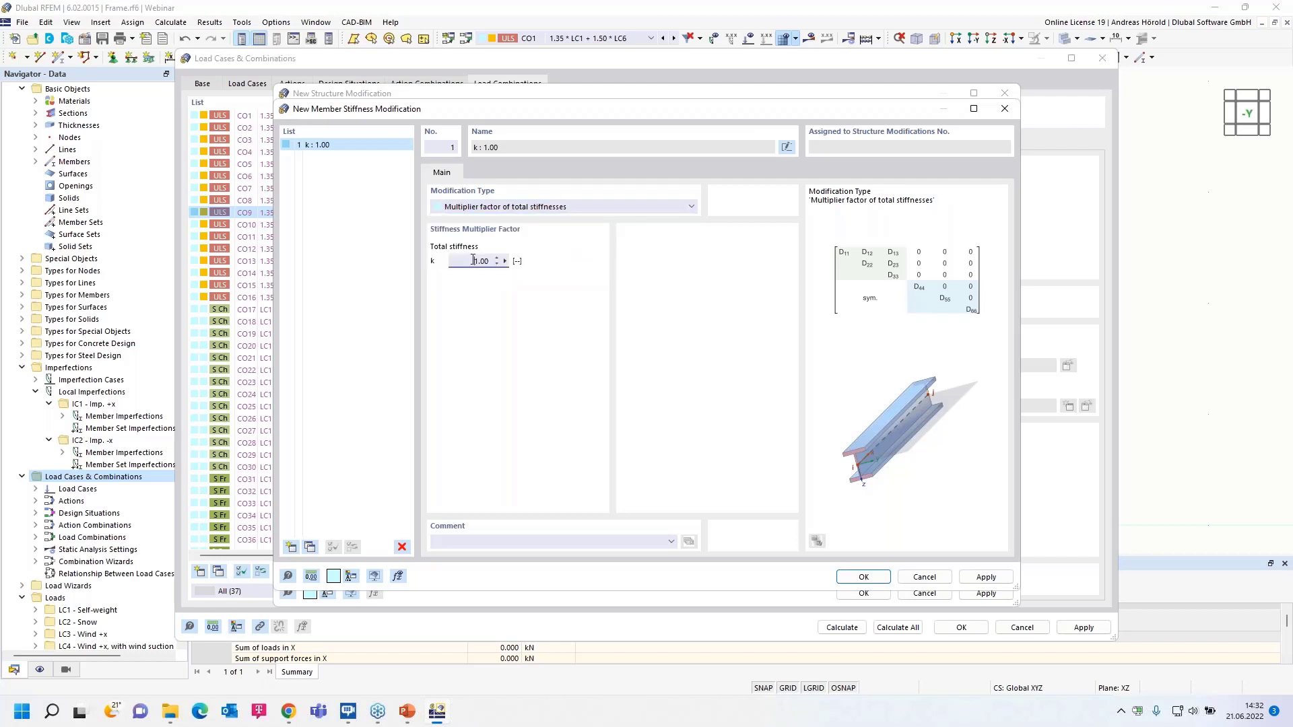
key(BackSpace)
click(864, 578)
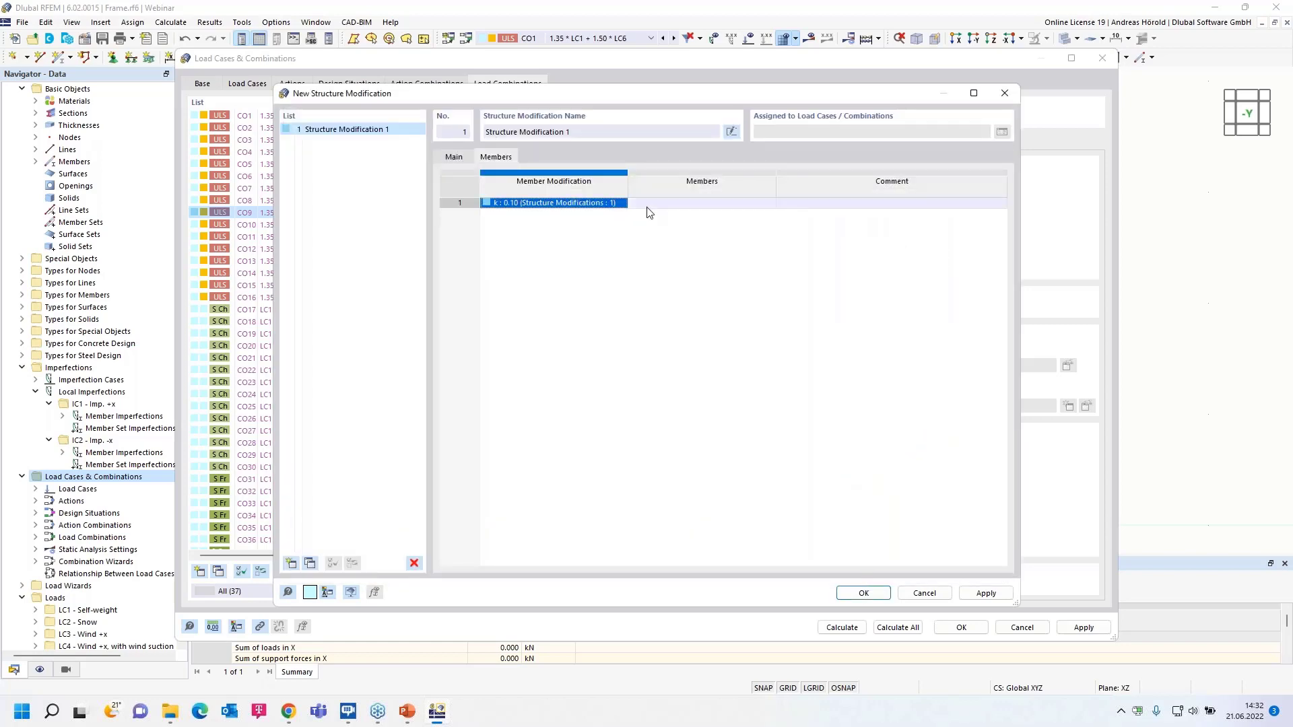
- Assign the member stiffness modification to the frame's beam, member 3, and accept the structure modification
click(696, 211)
click(764, 210)
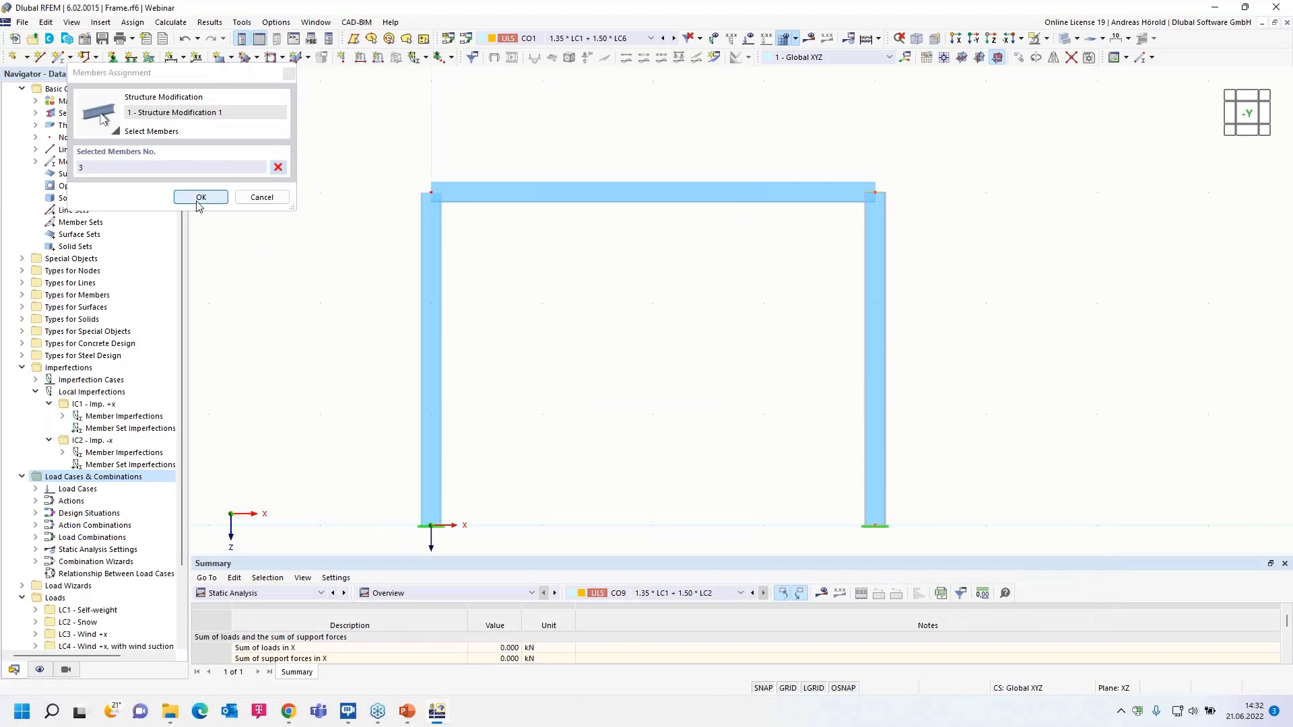
click(199, 198)
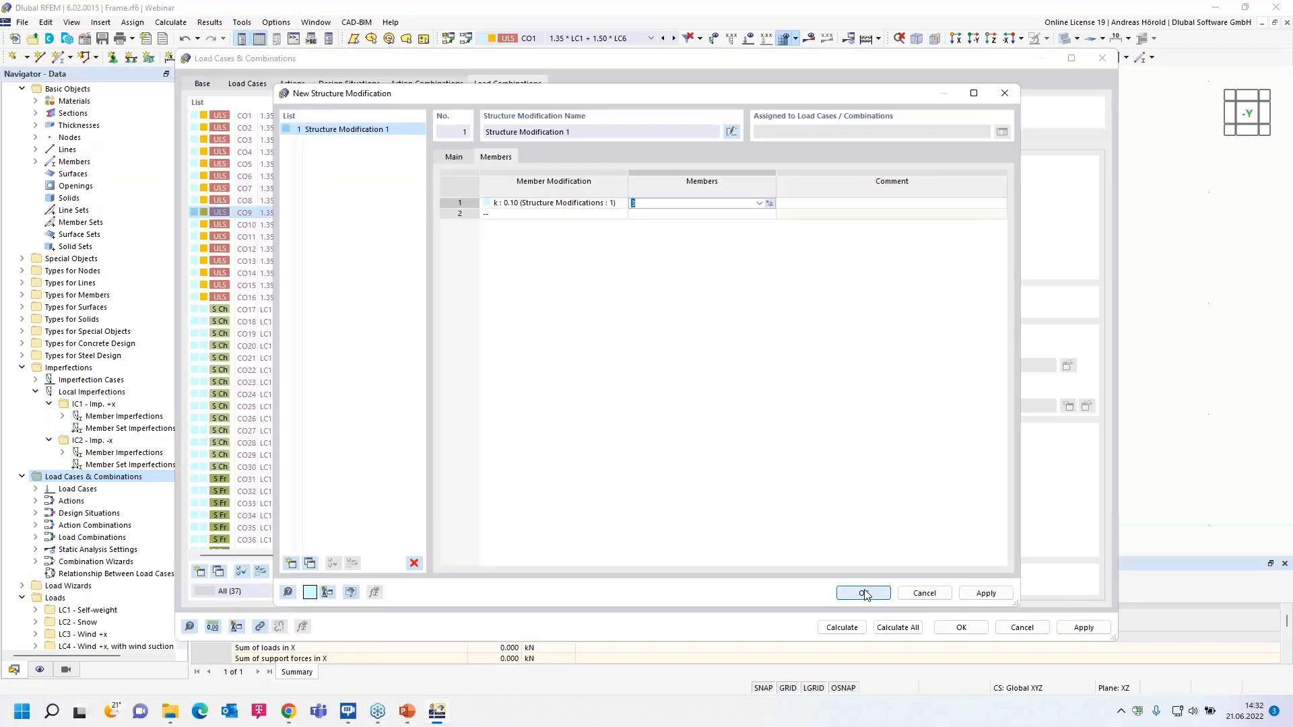
click(865, 595)
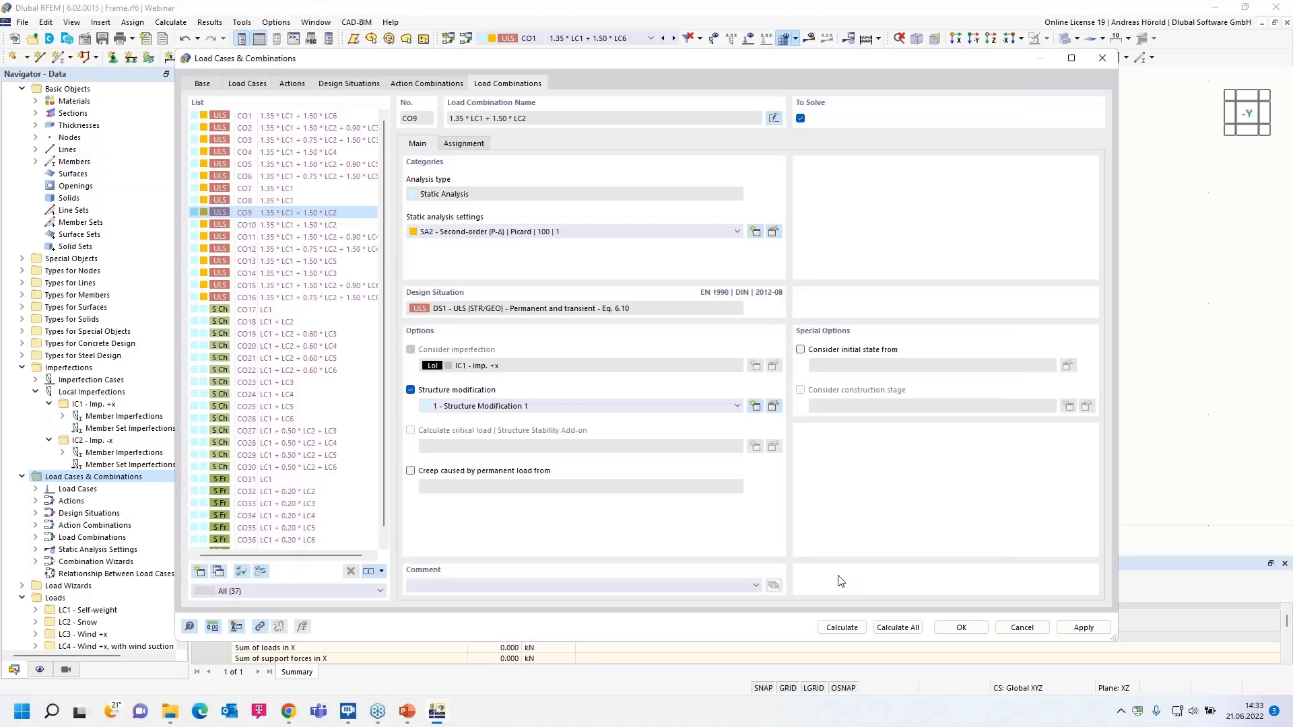
- Calculate CO9 with the structure modification and examine the moment My diagram at the beam and frame corners
click(839, 628)
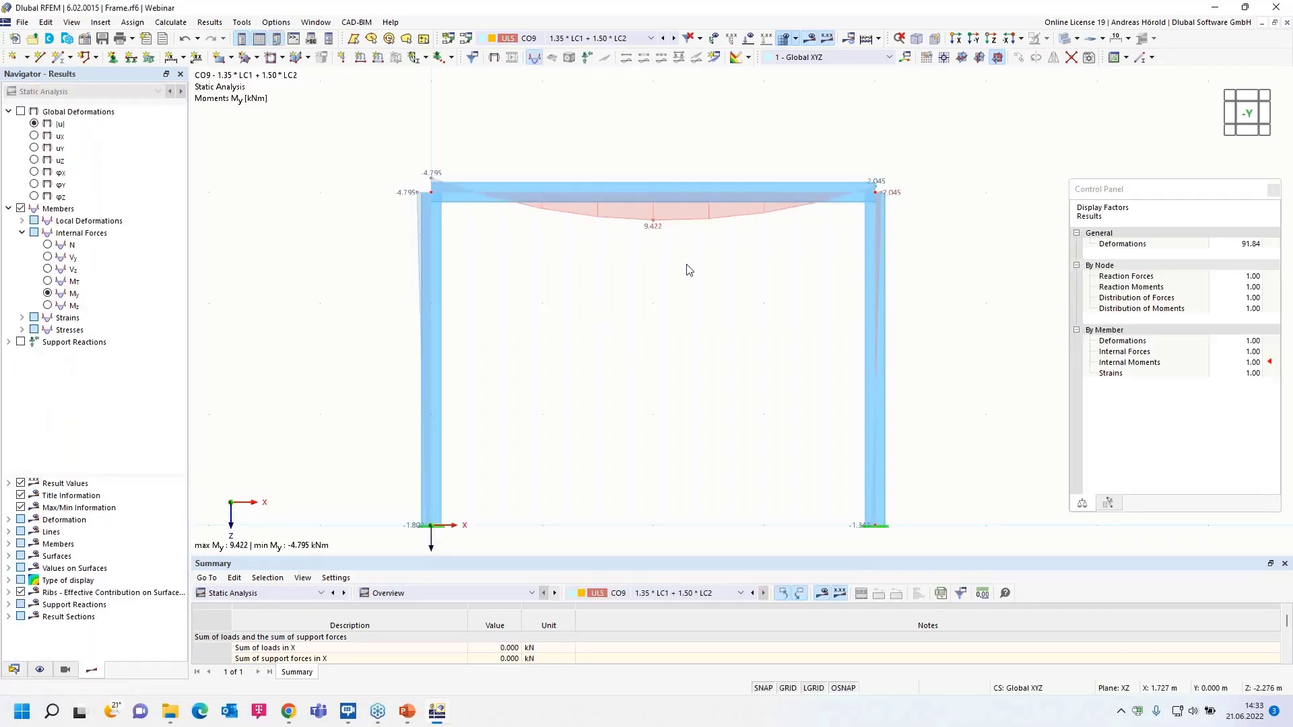
scroll(690, 268, up, 2)
middle_drag(698, 313, 683, 325)
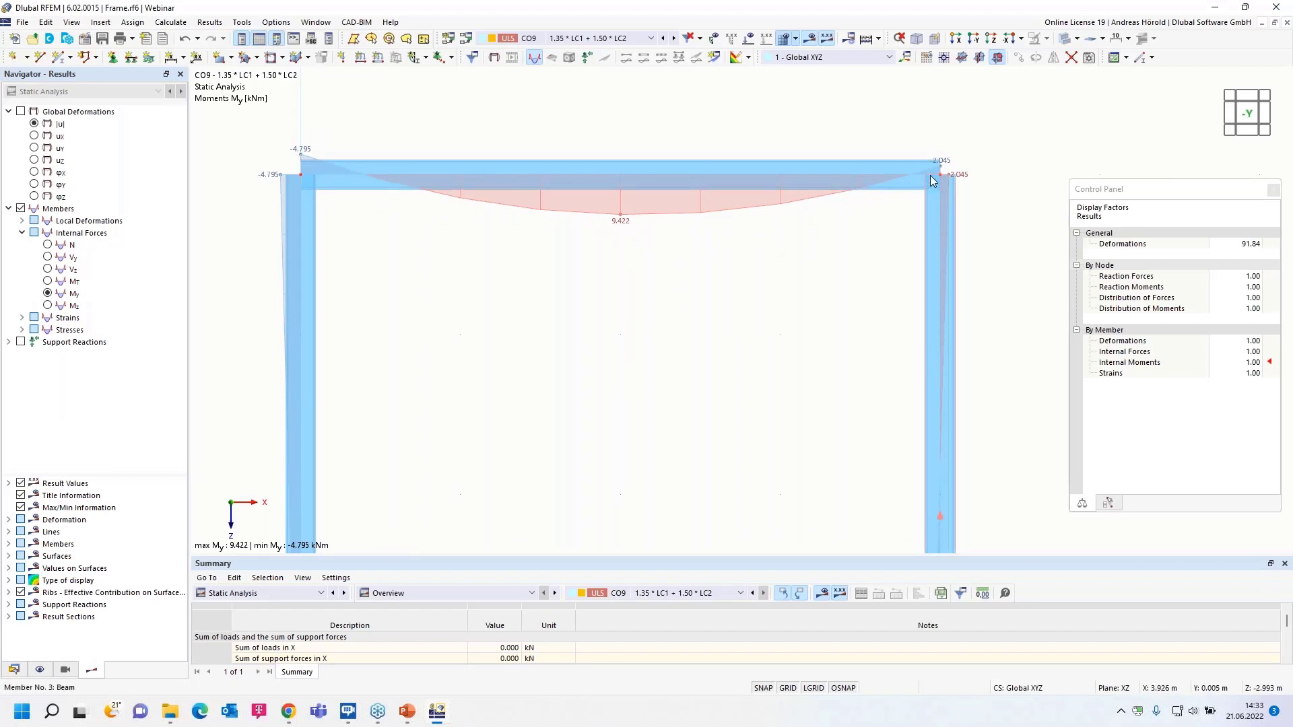
scroll(649, 280, down, 2)
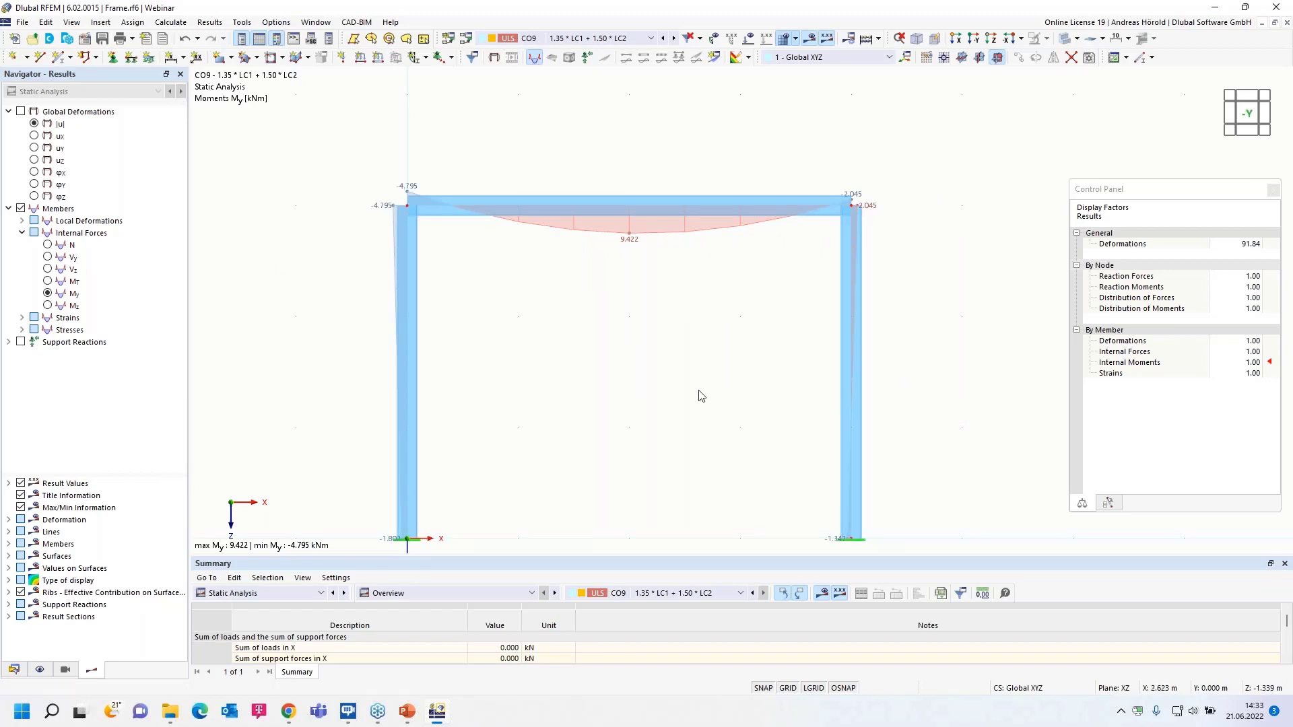
middle_drag(702, 396, 719, 352)
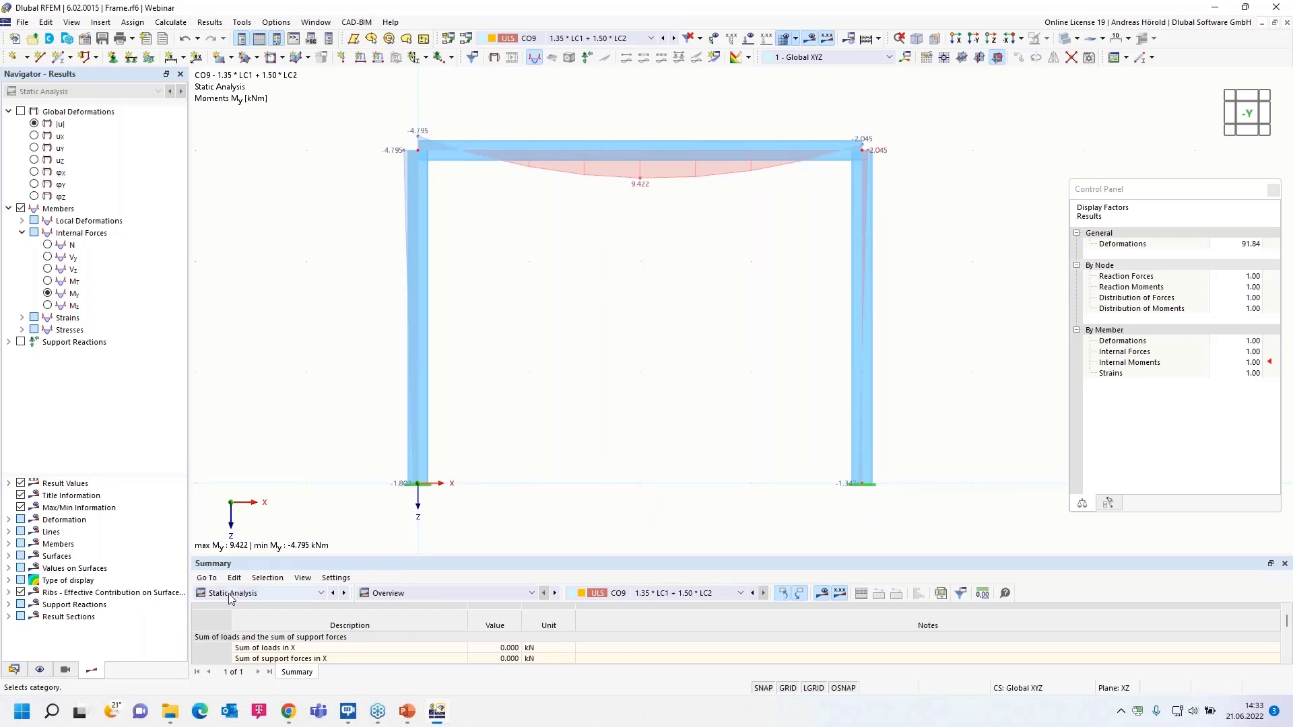
- Switch to the hall with office building model and review its design situations, result combinations and load combinations
click(13, 671)
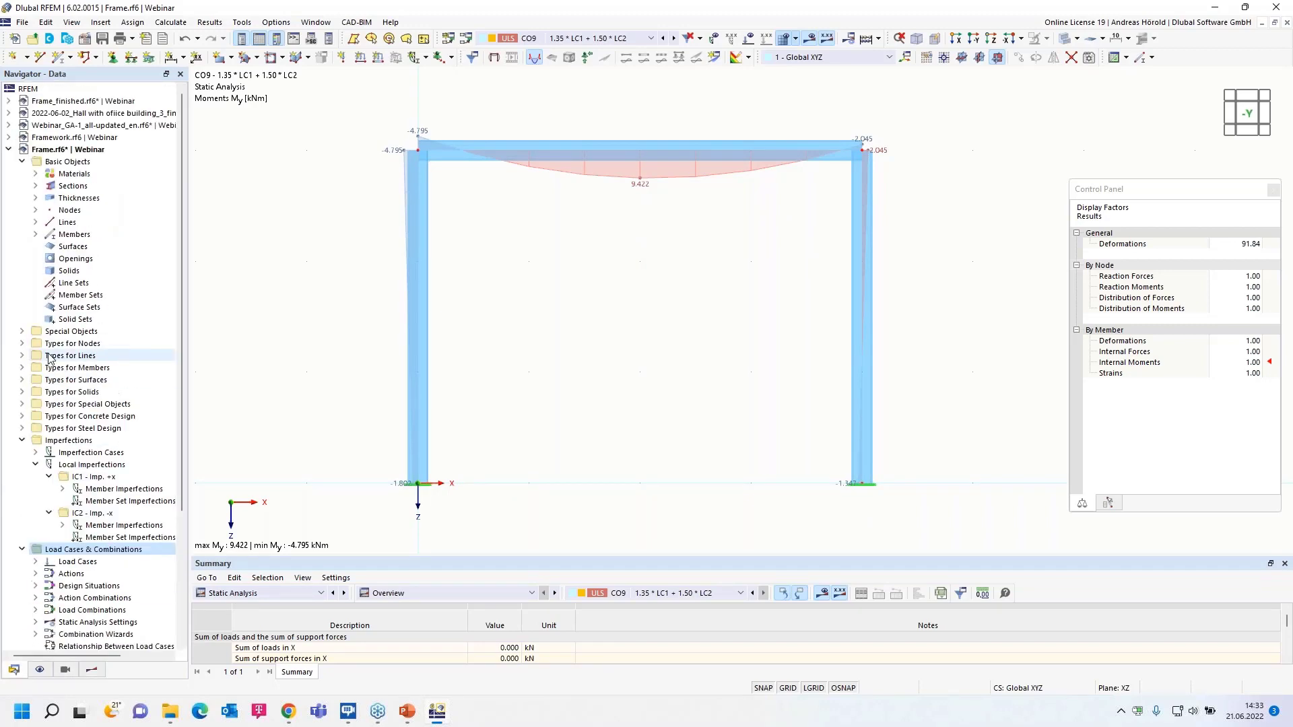
click(110, 115)
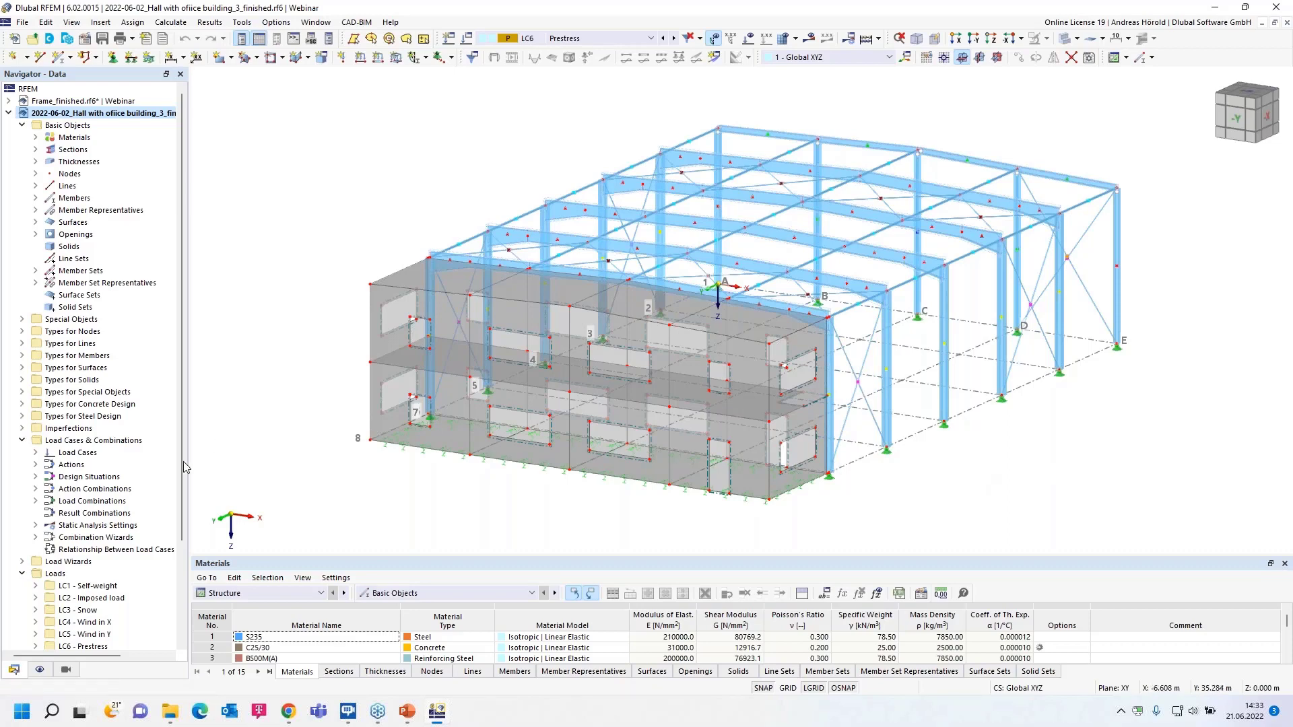
right_click(118, 446)
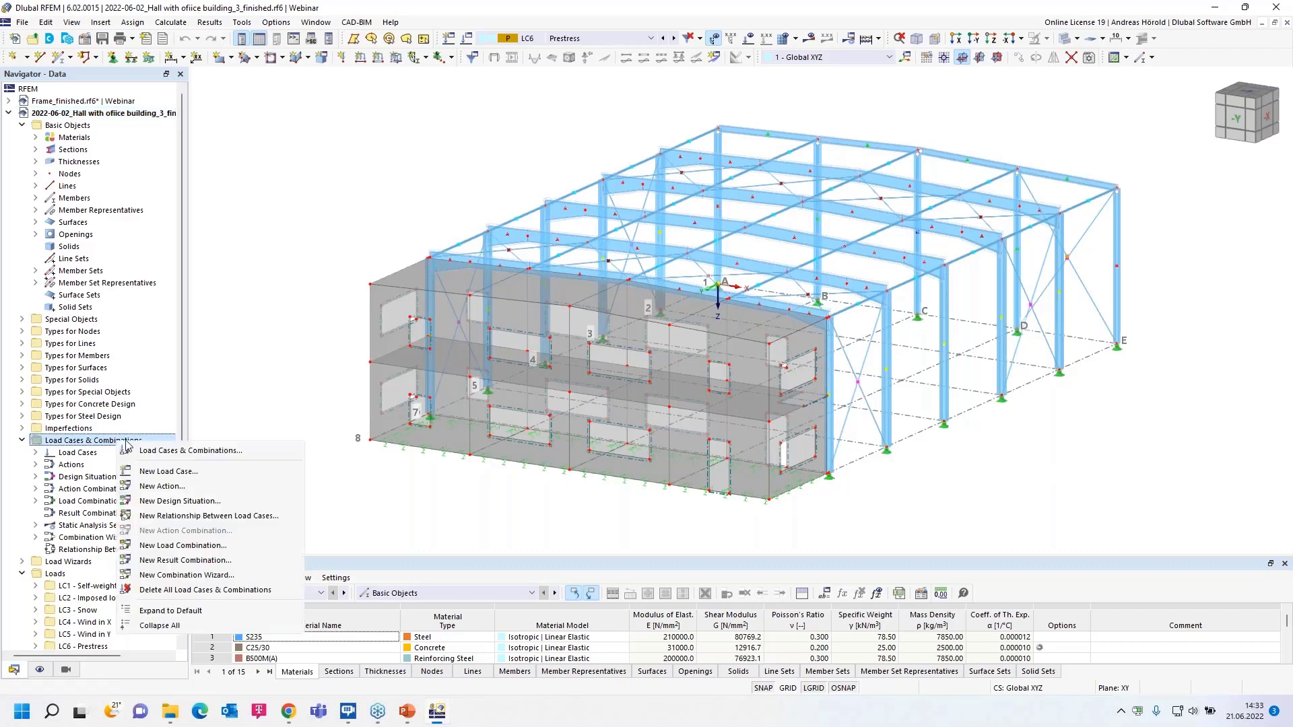
click(207, 455)
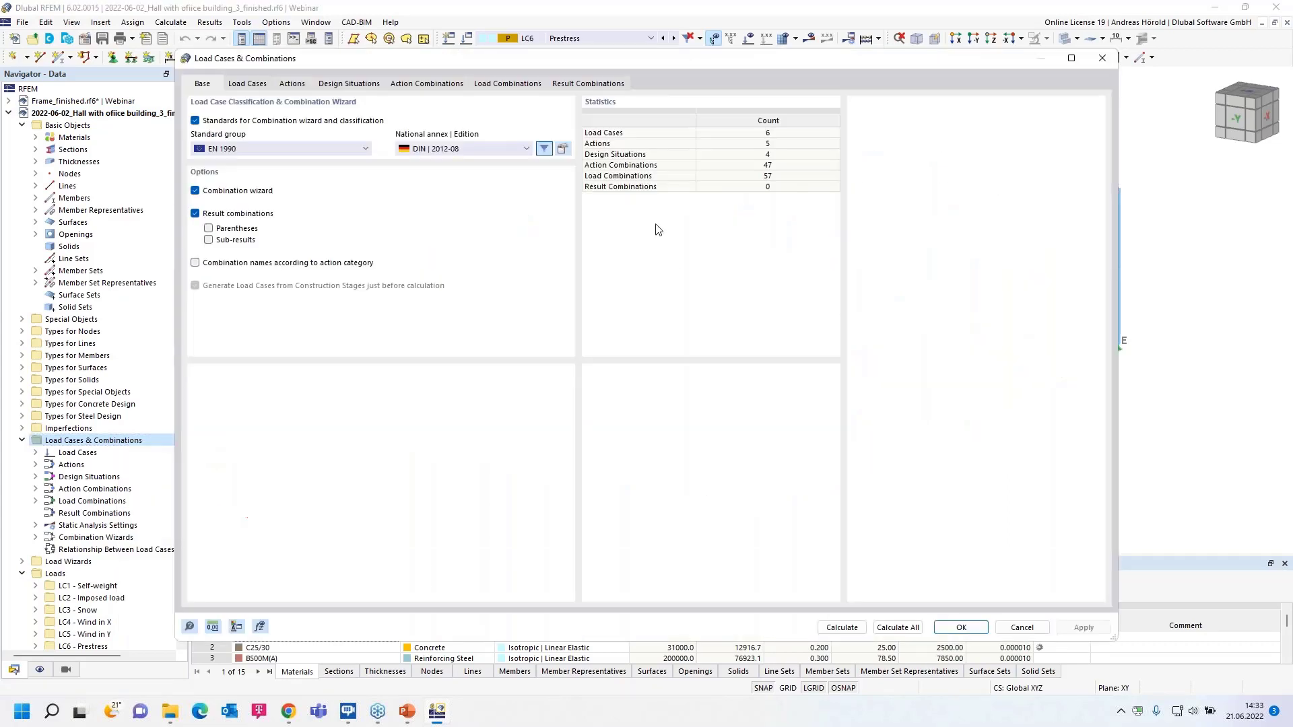
click(351, 85)
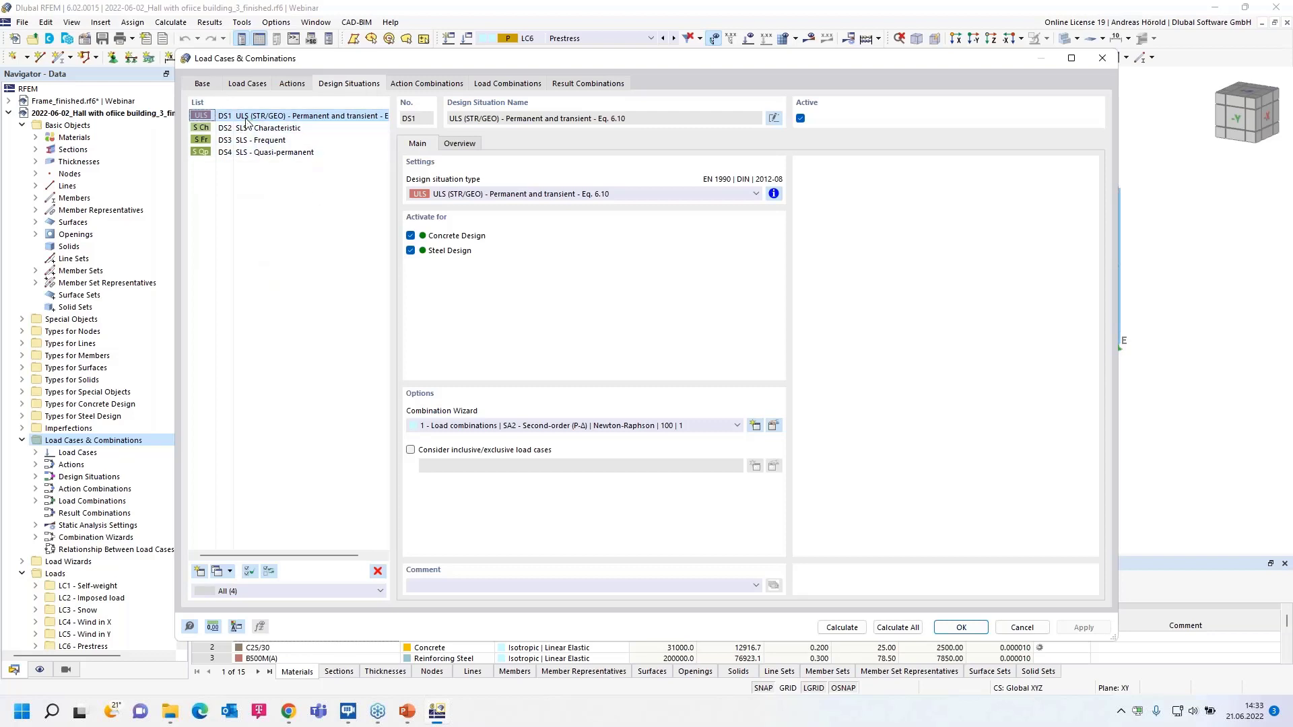
click(585, 85)
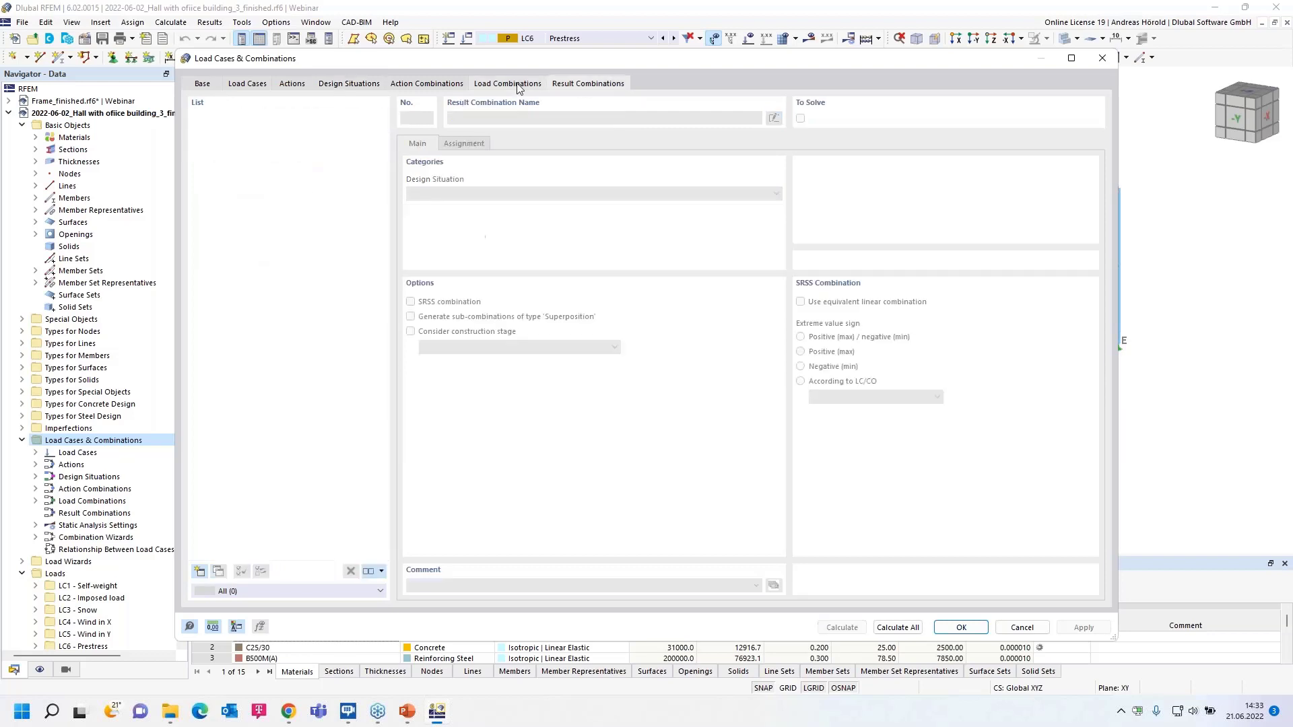
click(517, 86)
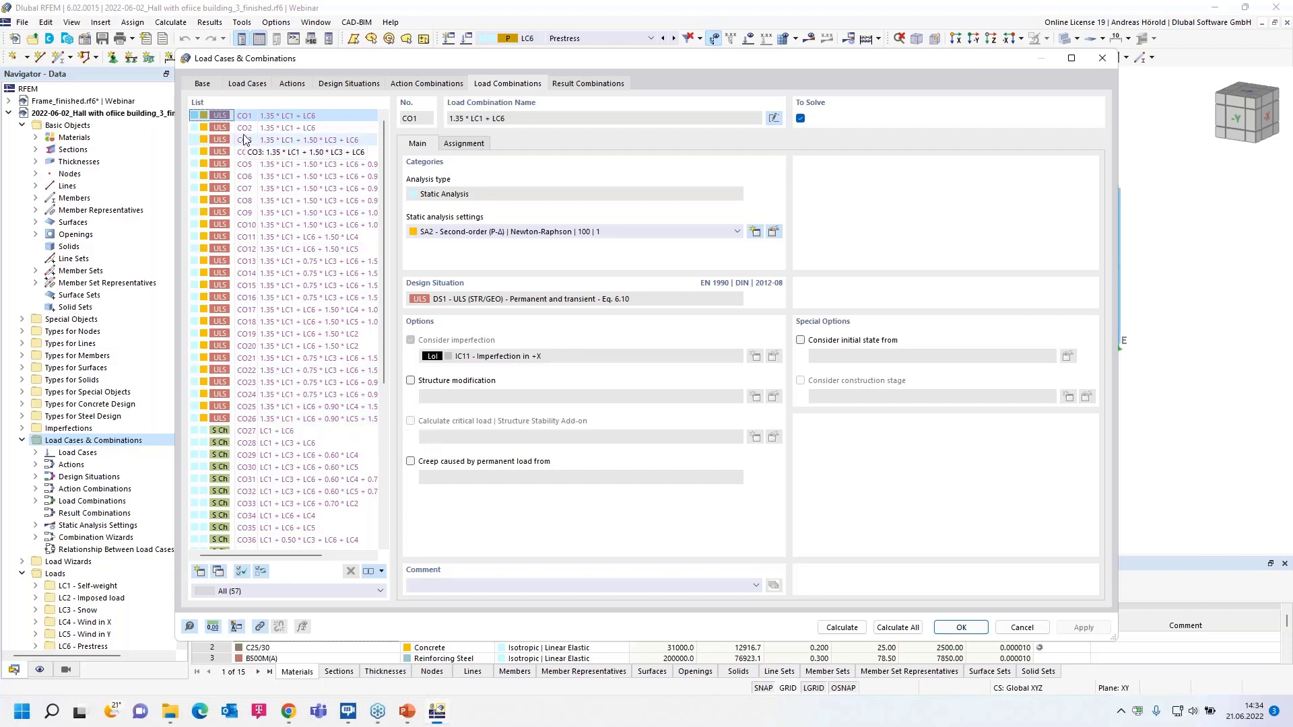
- Activate reducing the number of generated combinations in DS1's combination wizard, regenerate the load combinations and accept them
click(348, 84)
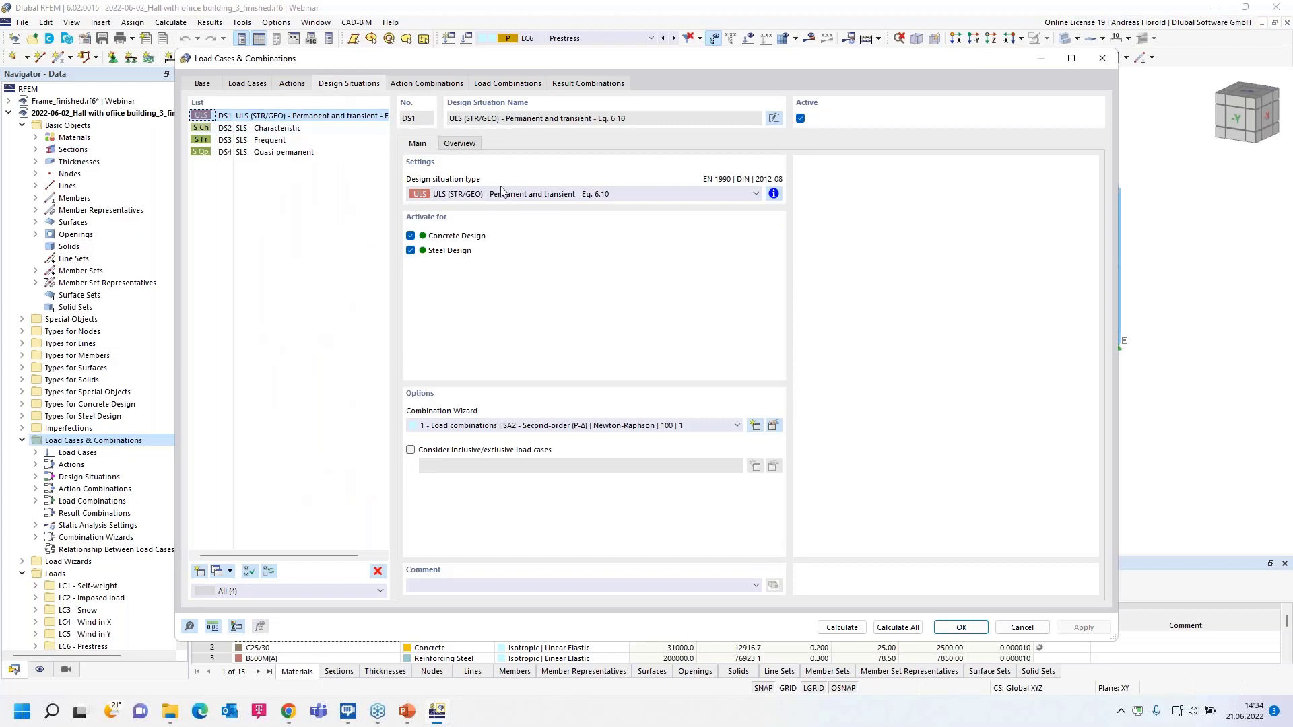
click(774, 426)
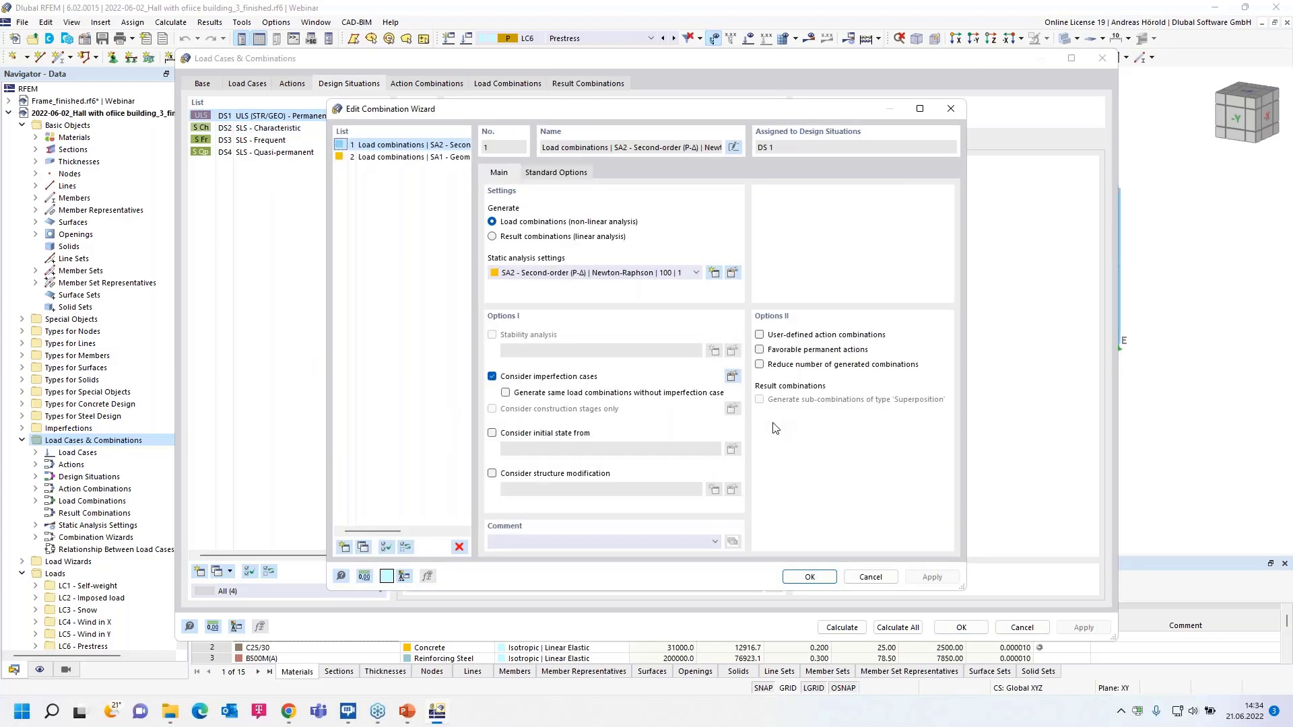
click(760, 365)
click(808, 577)
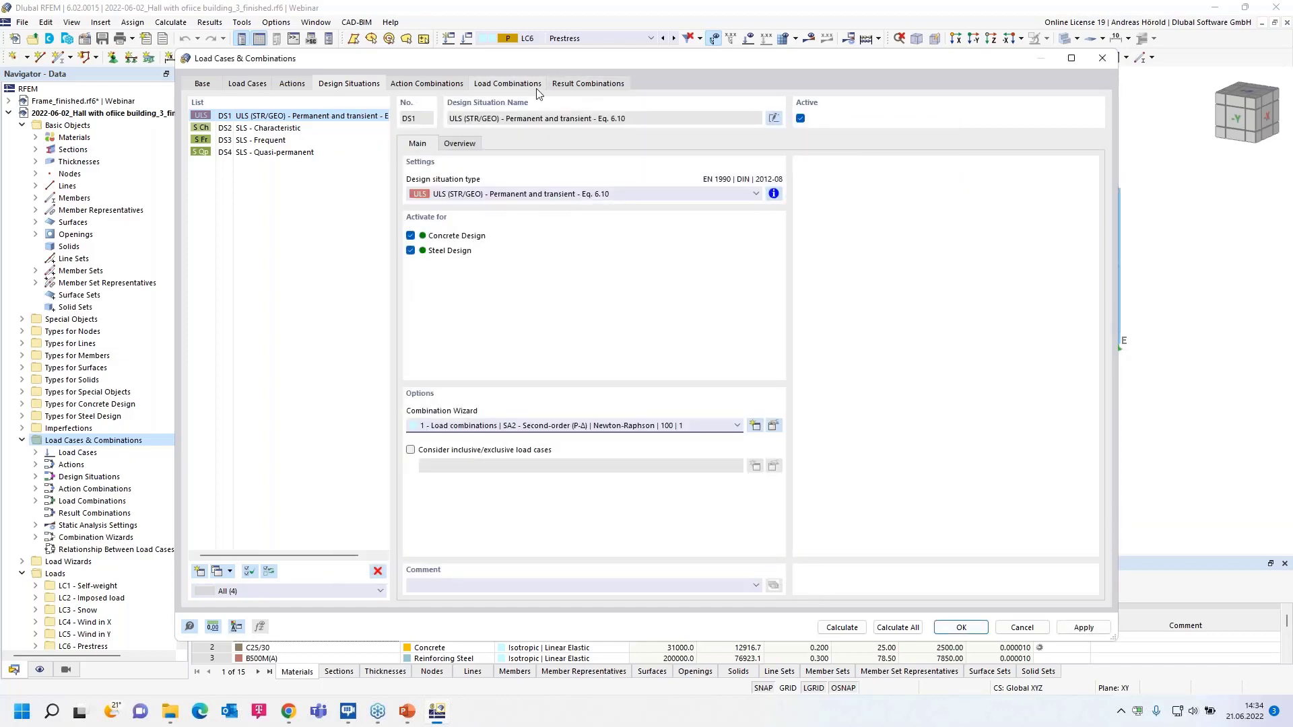
click(502, 84)
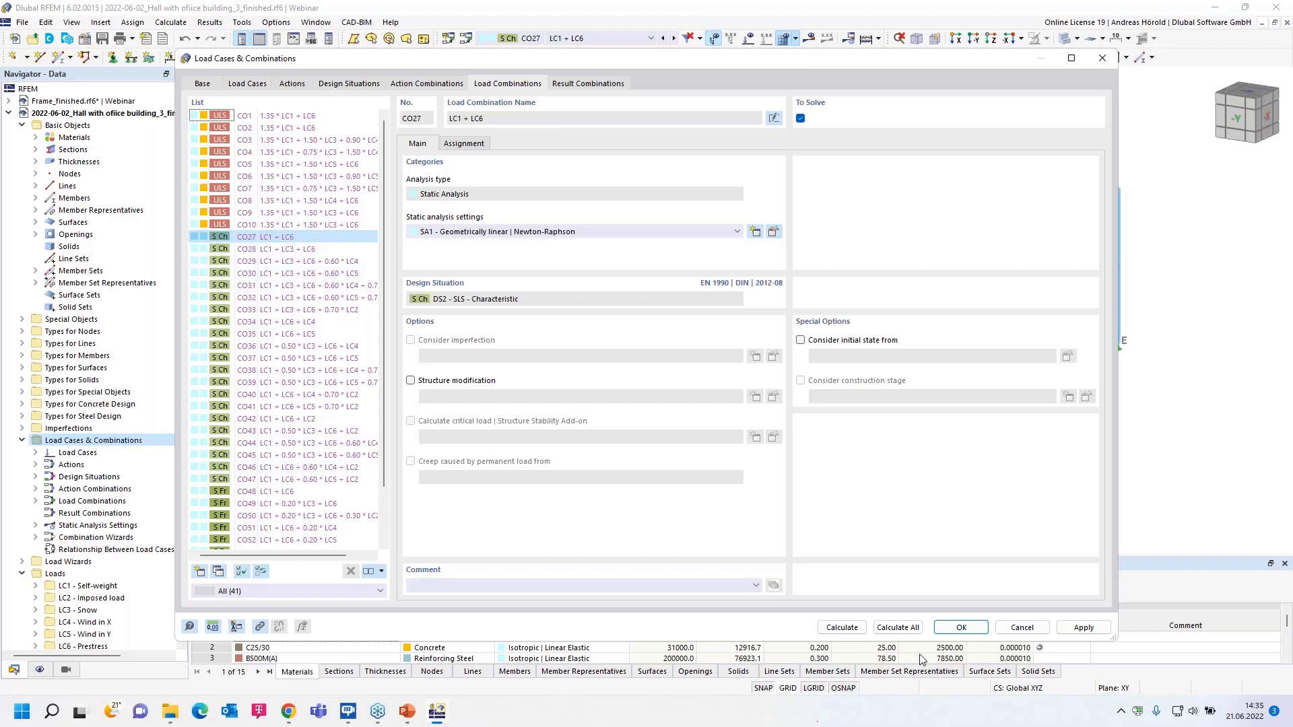
click(964, 627)
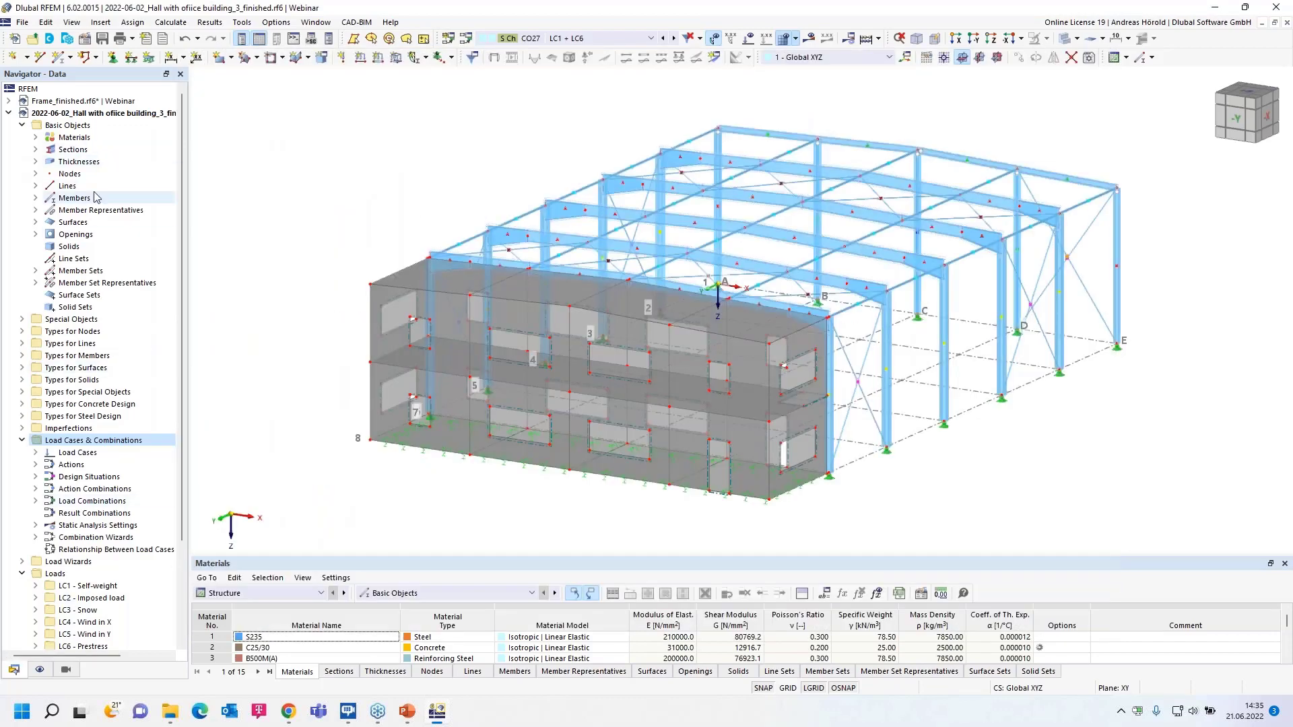
- Switch to the Webinar_GA-1_all-updated_en model and view the soil displacements under the building
click(9, 113)
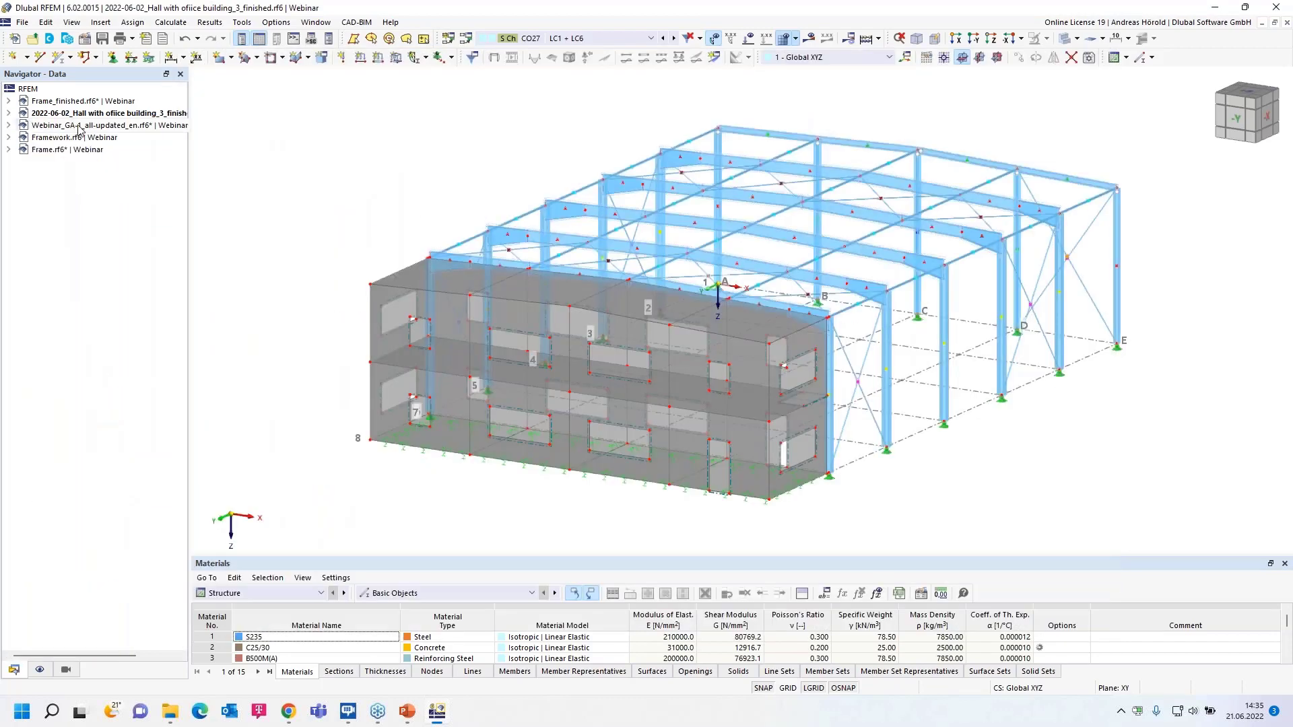
click(78, 127)
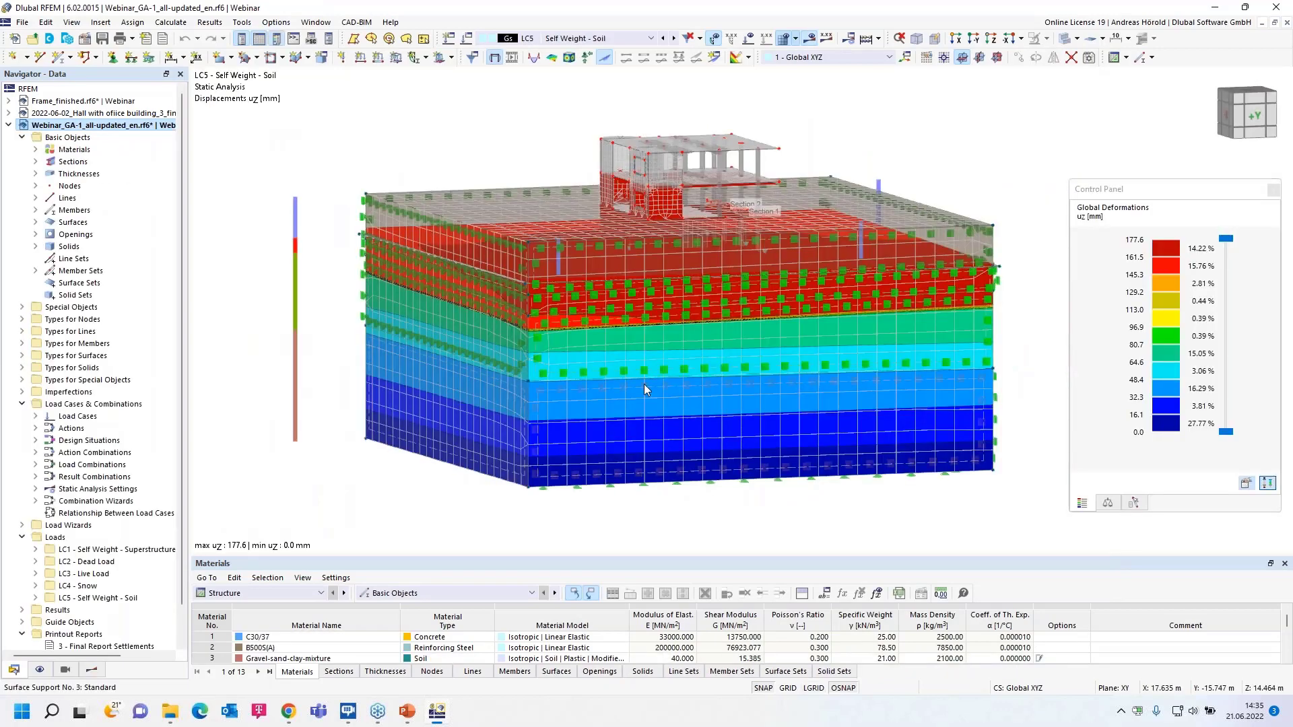
mouse_move(355, 529)
ctrl+middle_down()
mouse_move(381, 516)
mouse_move(300, 513)
mouse_move(360, 528)
ctrl+middle_up()
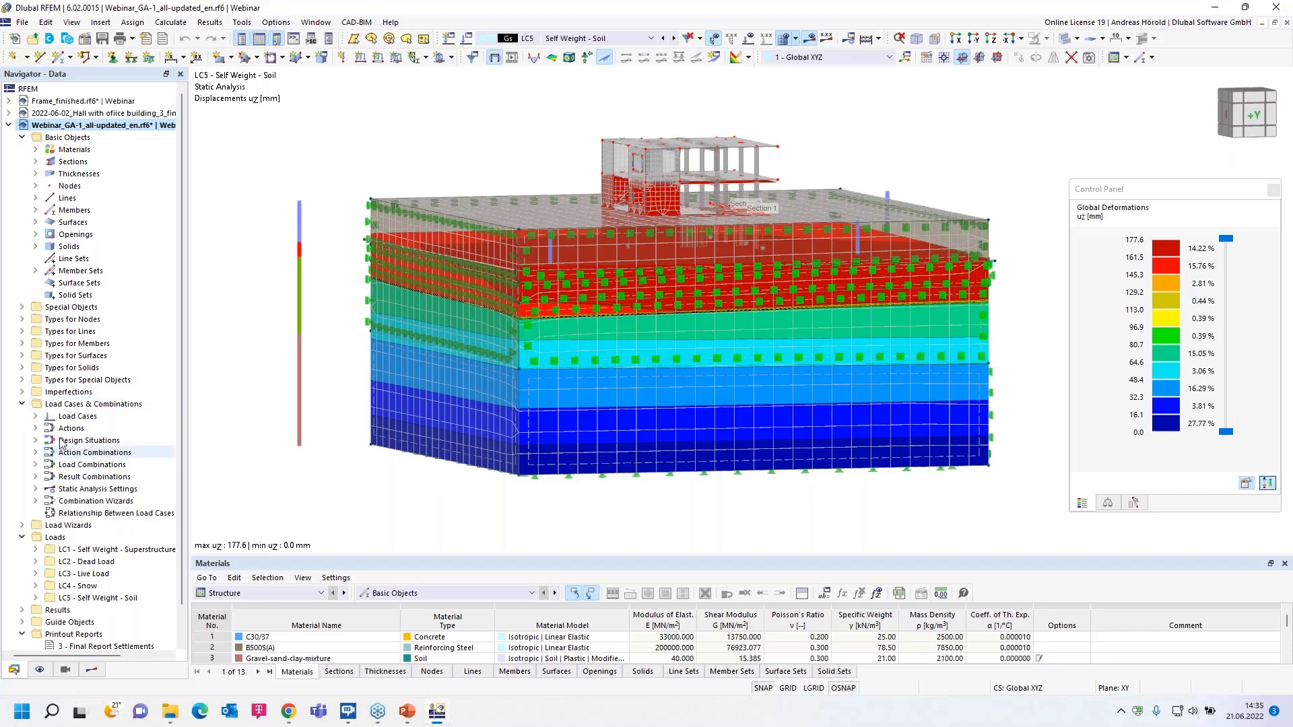
- Switch to the PowerPoint slide show and advance from the content overview to the Geostatic Stress State slide
mouse_move(409, 713)
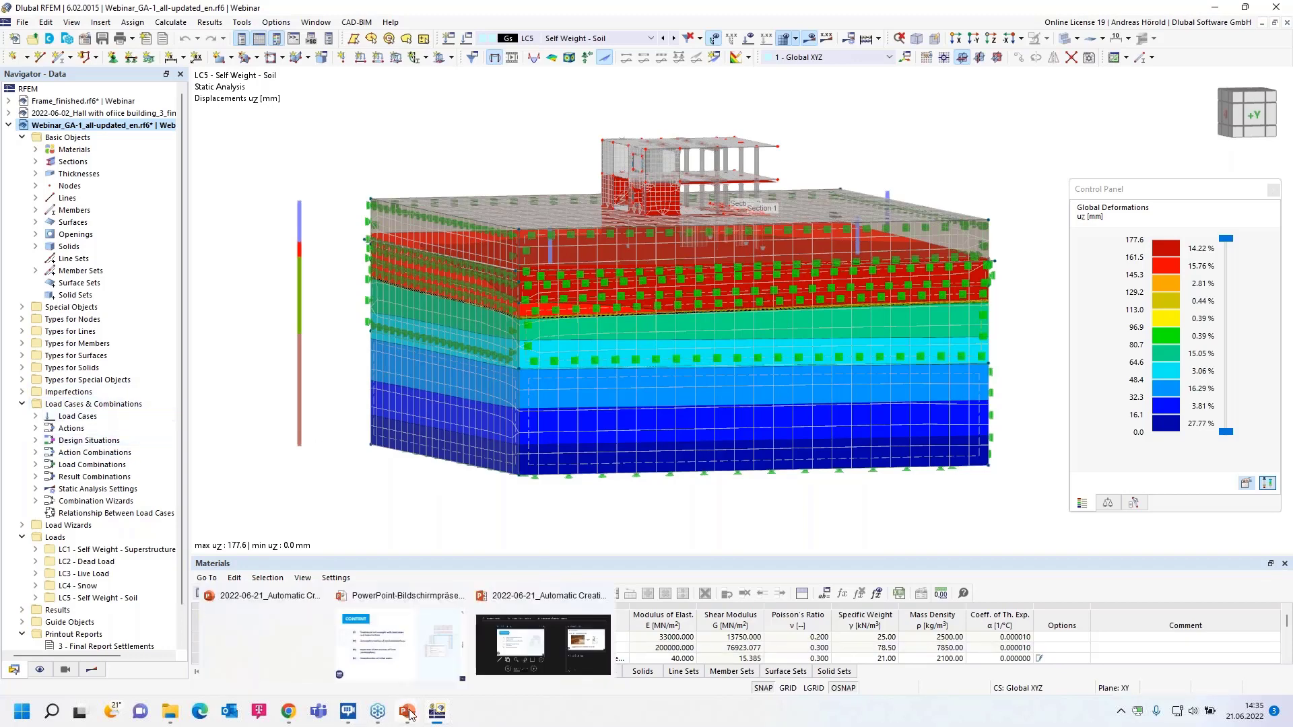
click(398, 676)
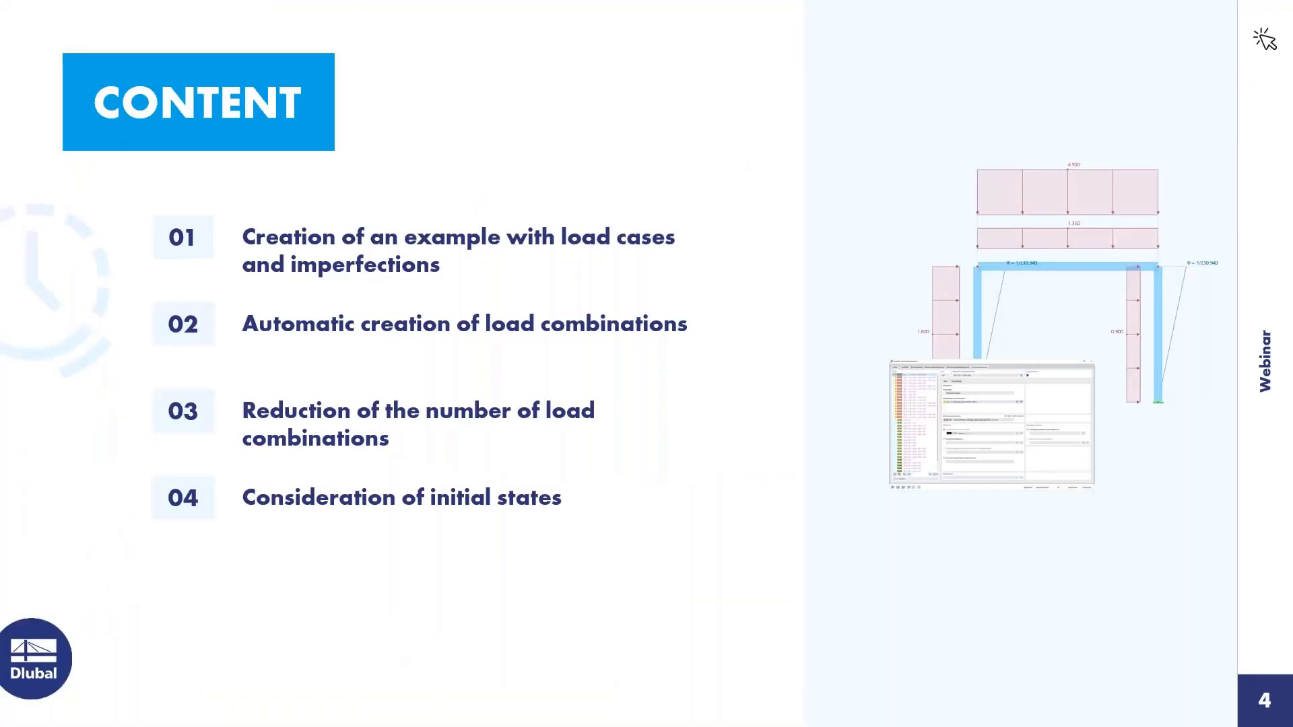
click(1074, 557)
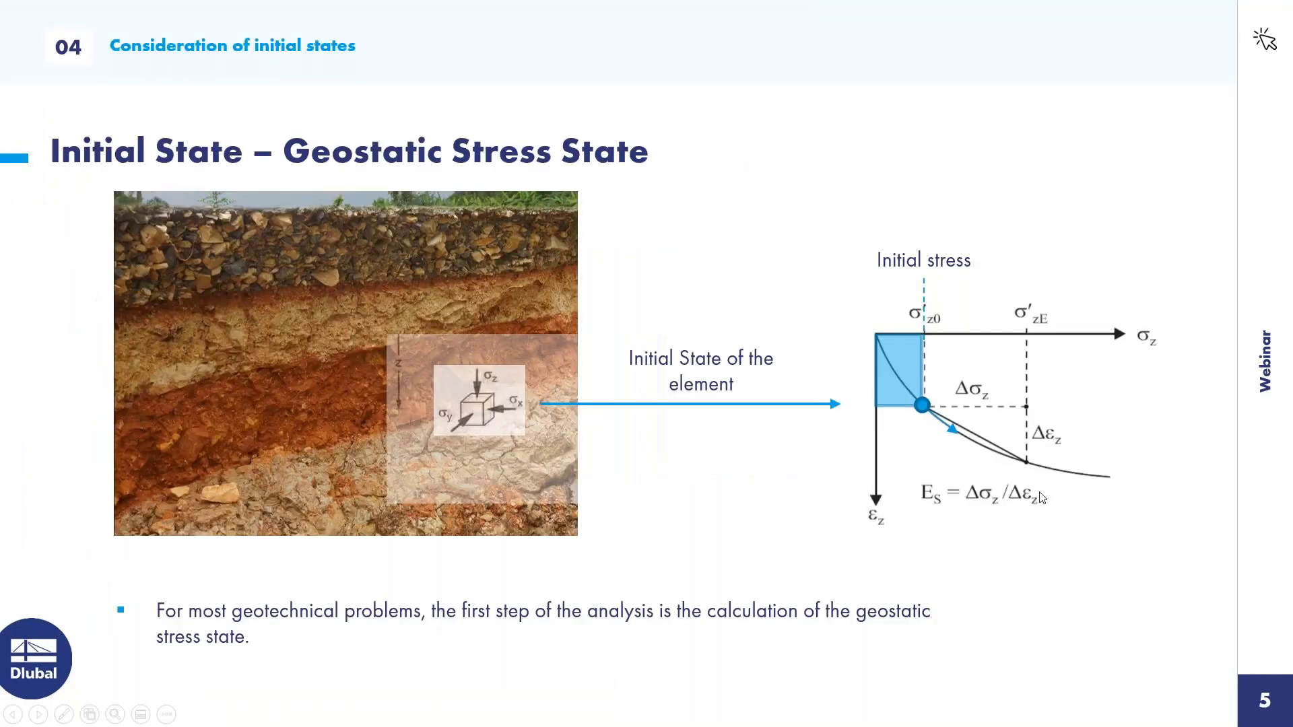
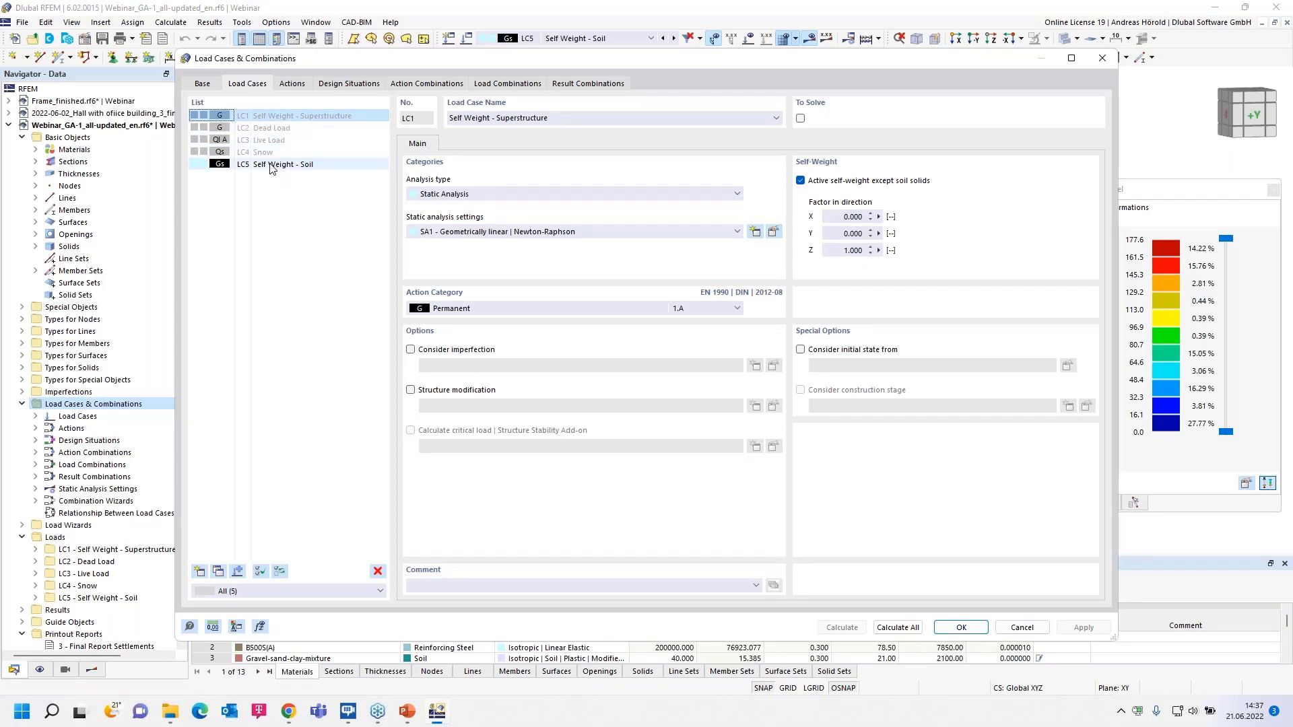
- Review the settings of load case LC5 Self Weight - Soil and keep its action category as Permanent/Soil
click(273, 166)
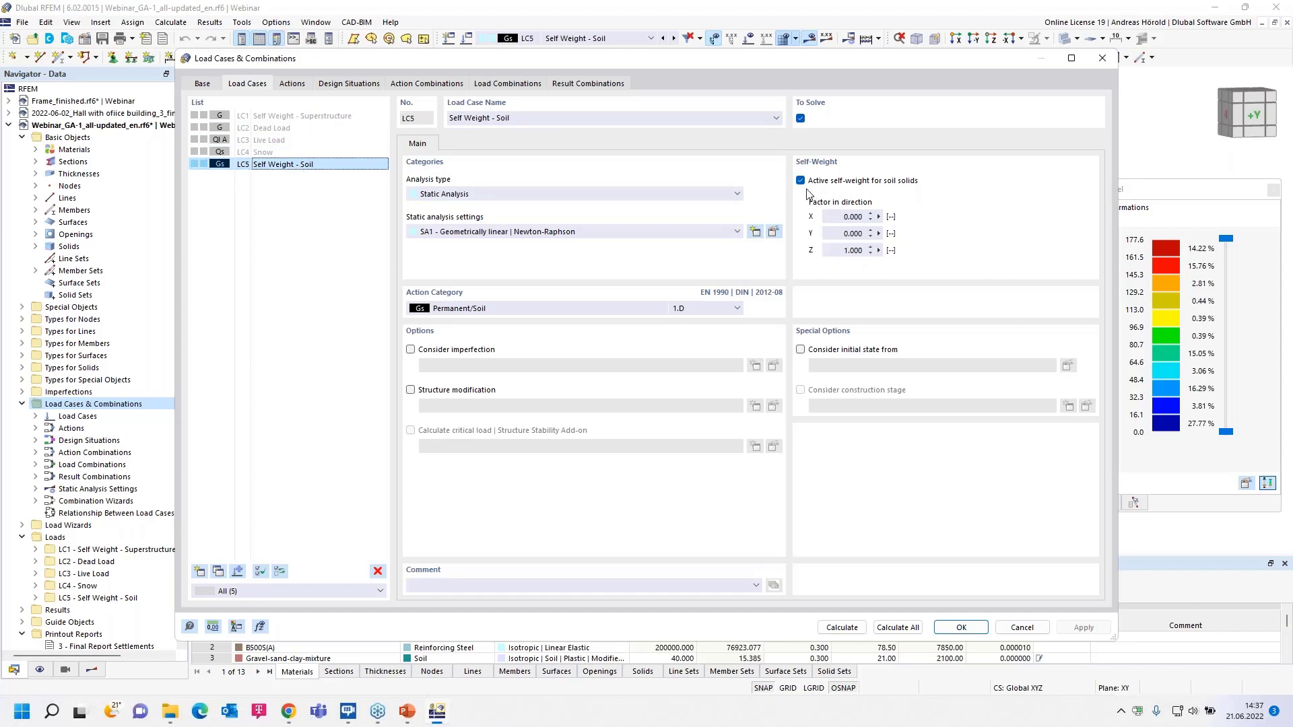
click(502, 310)
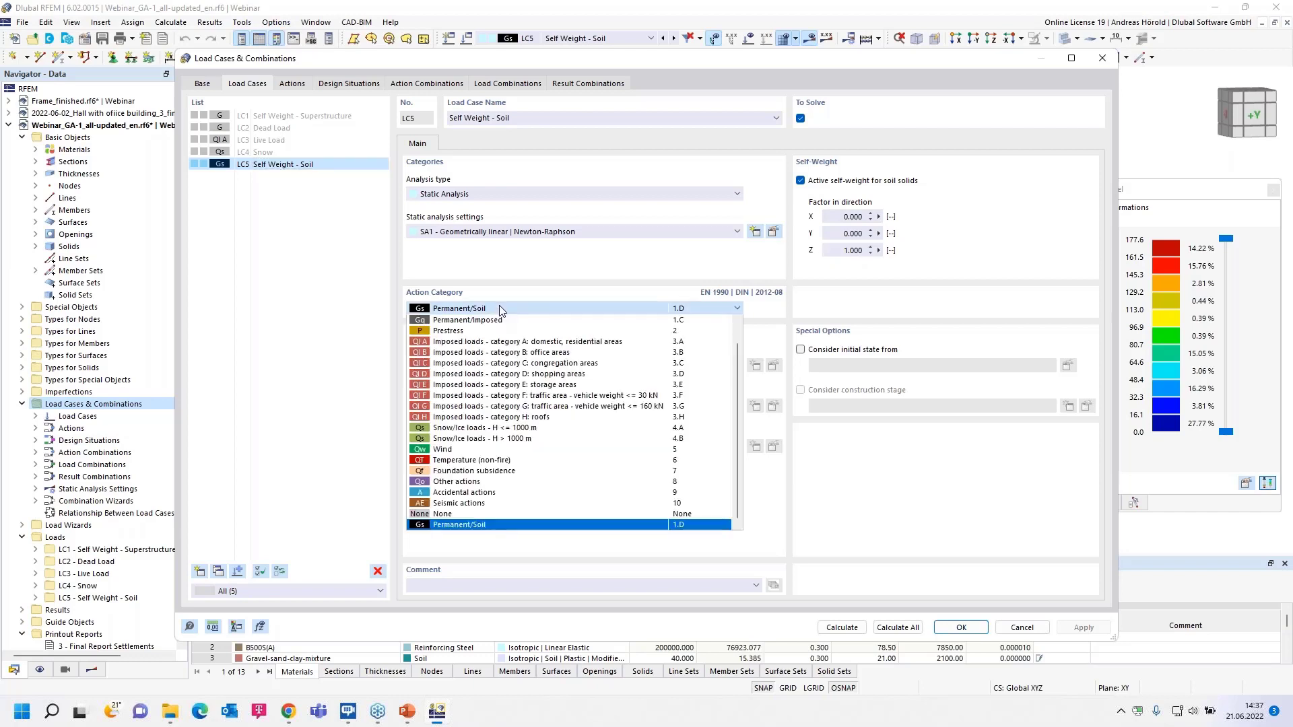
click(482, 525)
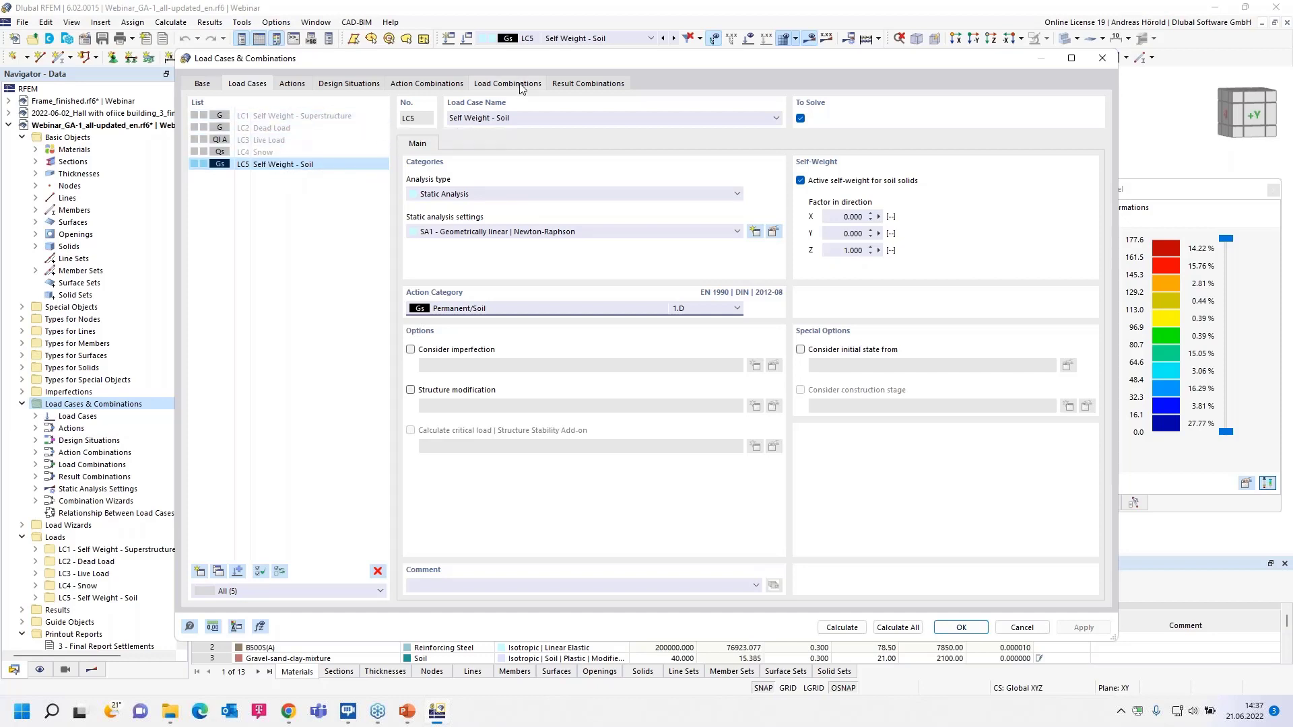
- Review the initial state setting in the combination wizard assigned to design situation DS1 and close the wizard without changes
click(350, 84)
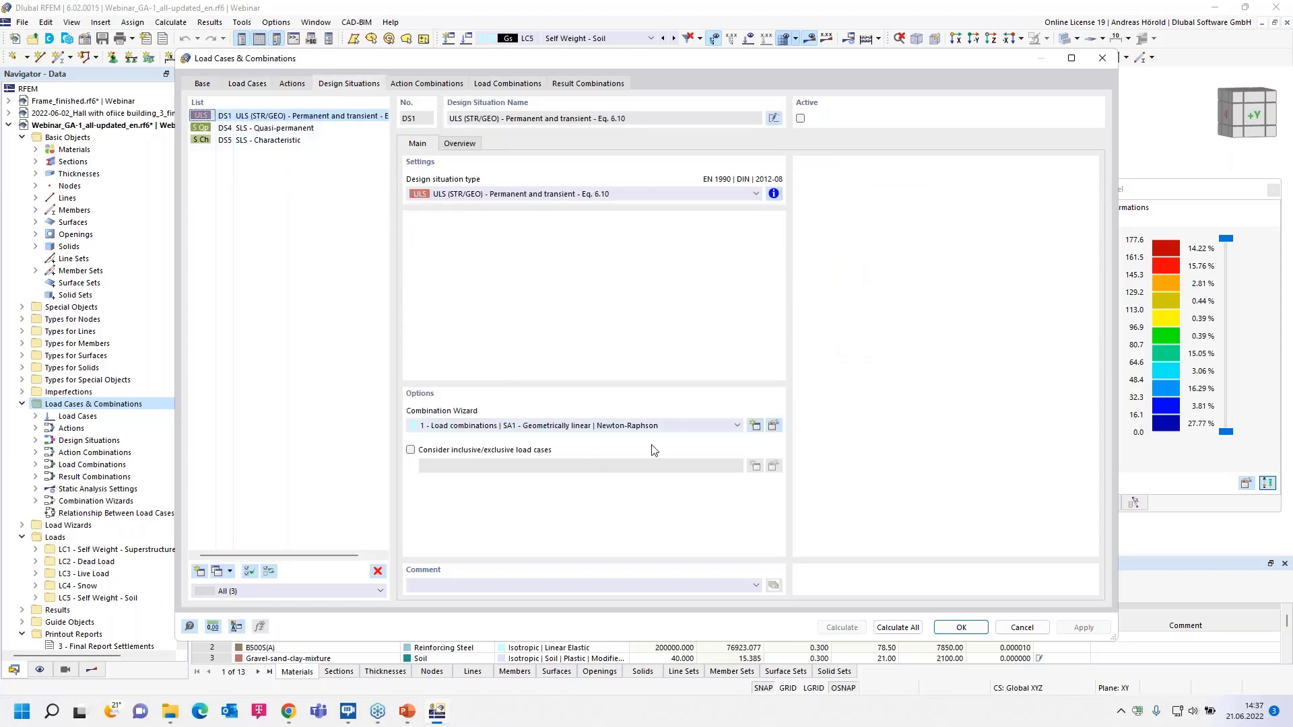
click(774, 427)
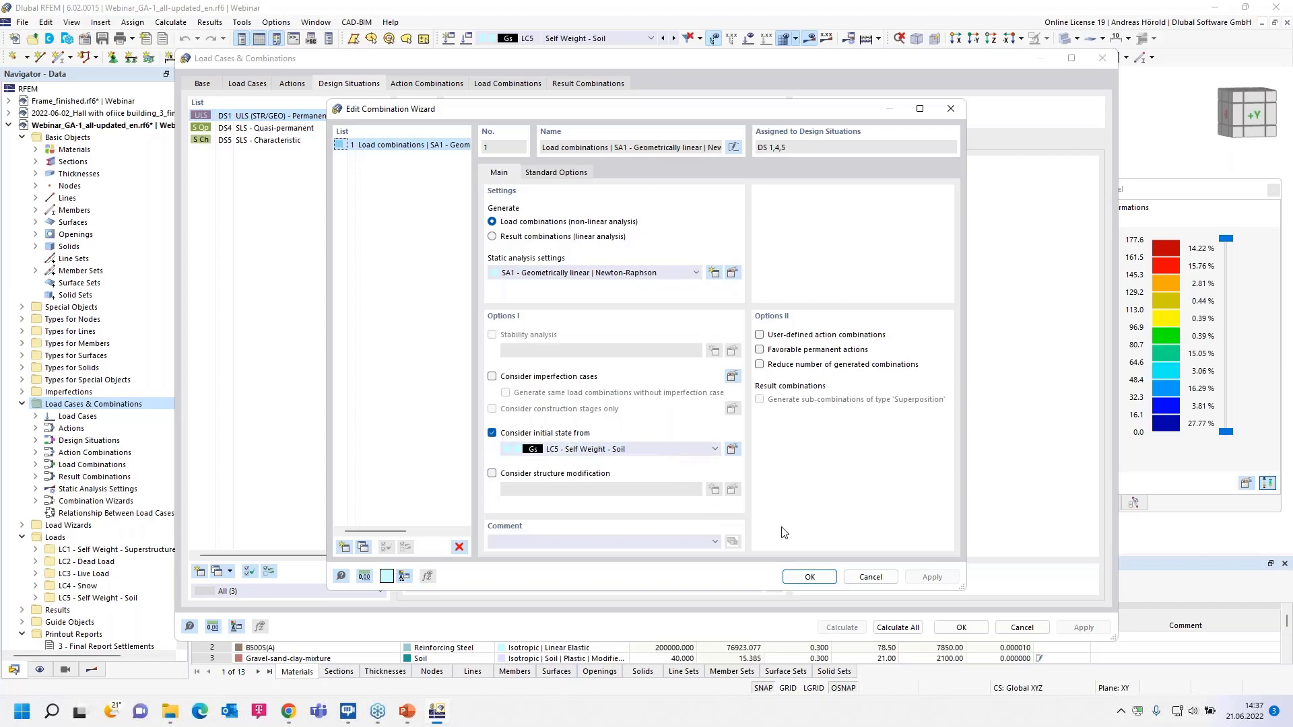
click(871, 577)
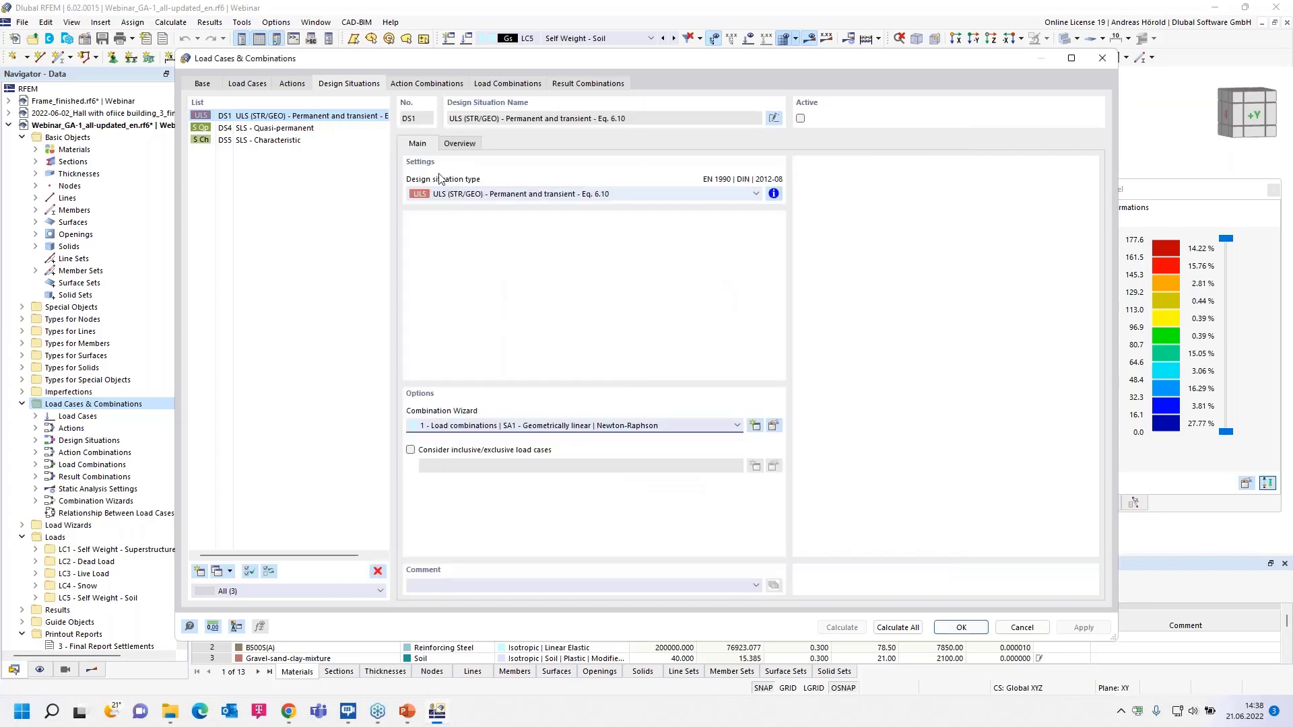
- Review load combinations CO1 and CO2 and result combination RC1, and close the load cases and combinations without changes
click(505, 84)
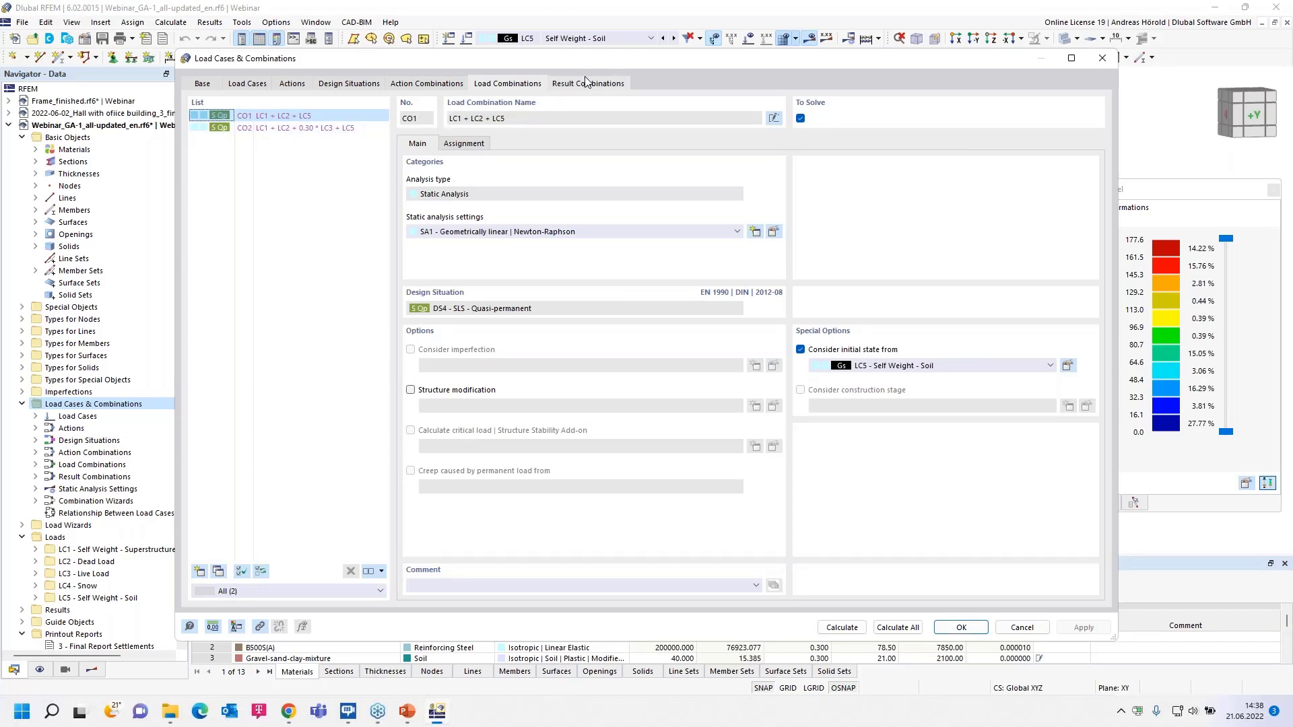
click(301, 128)
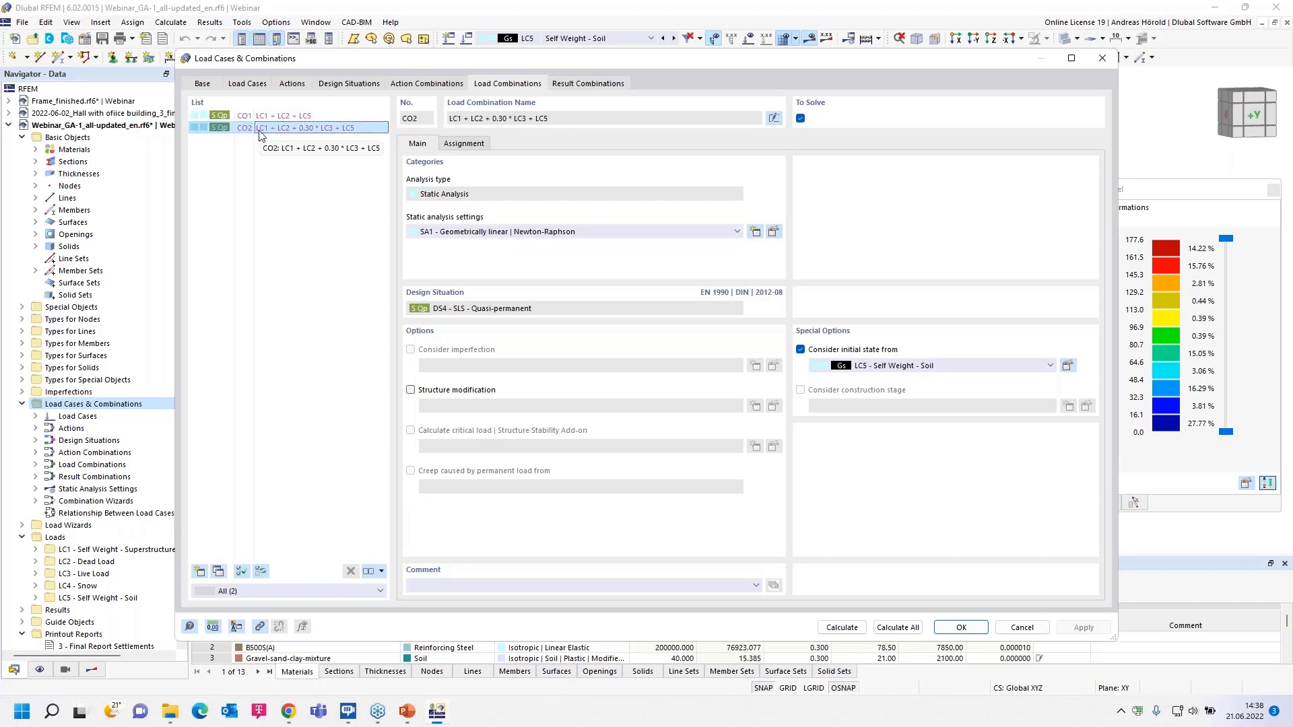
click(575, 85)
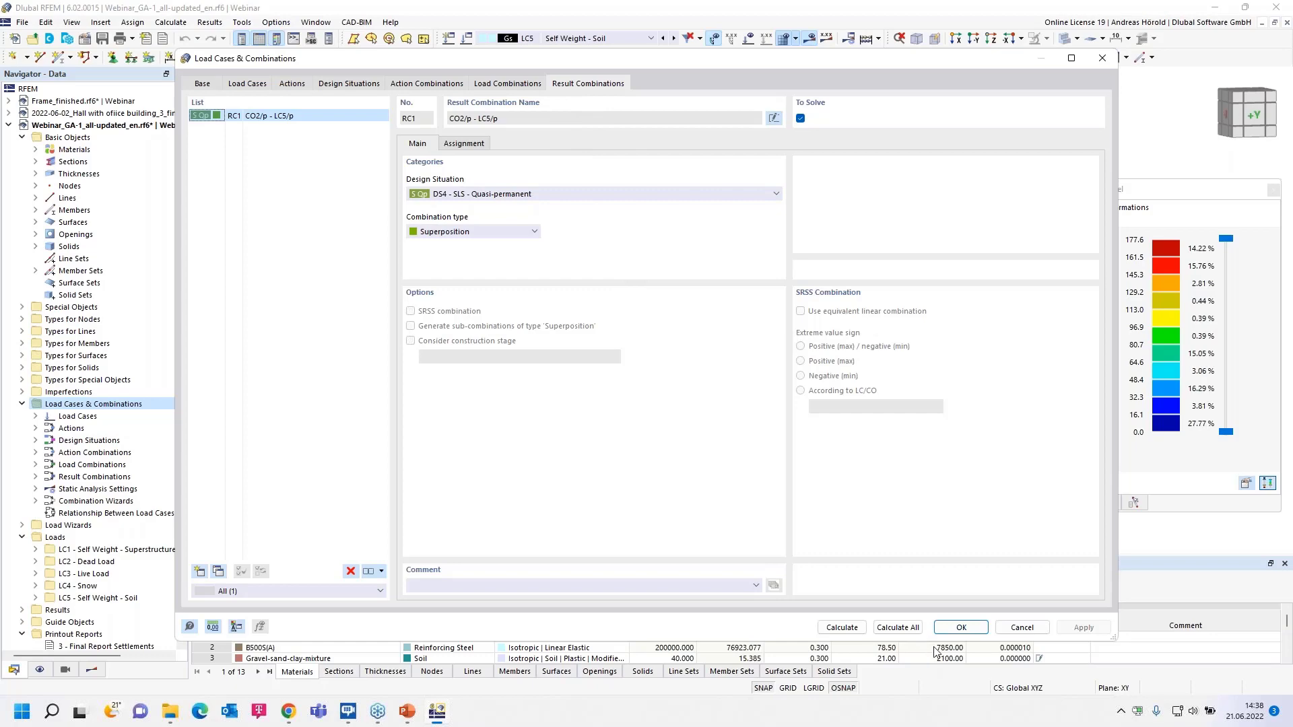
click(1021, 627)
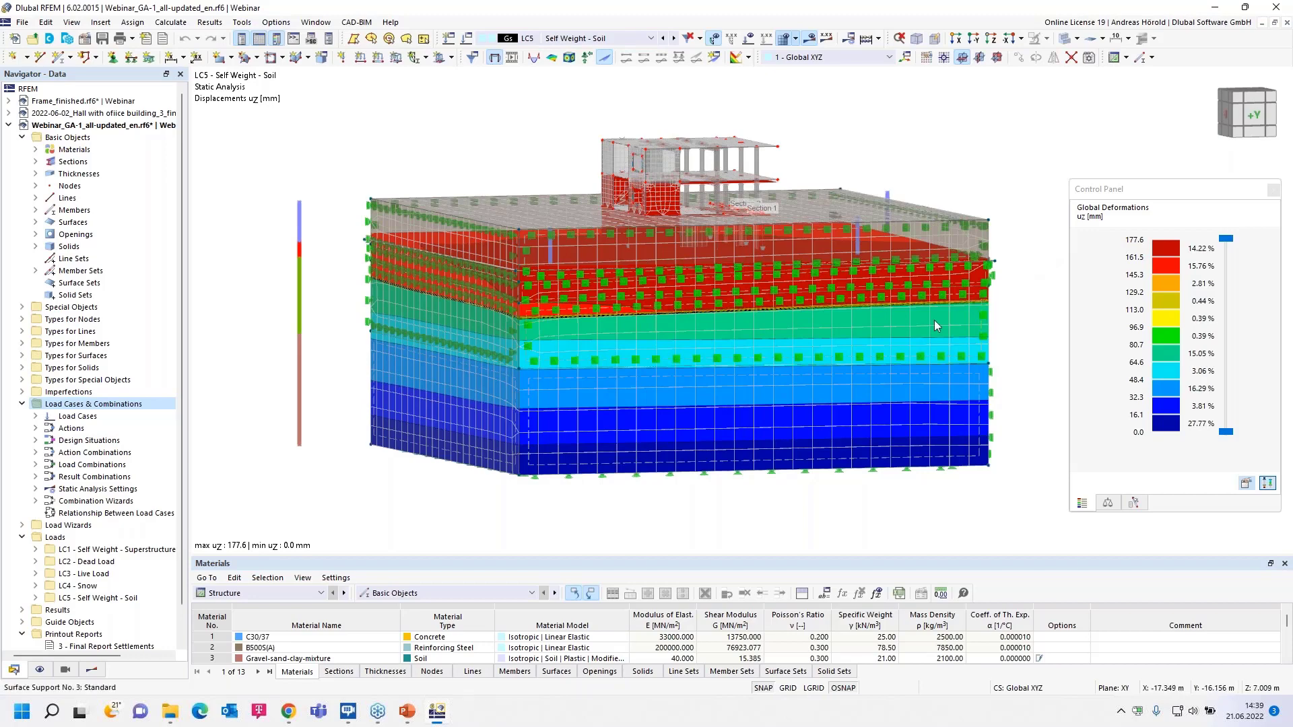
- Activate clipping plane 2 from the guide objects and show the cut face of the soil beneath the building
ctrl+middle_drag(692, 521, 693, 511)
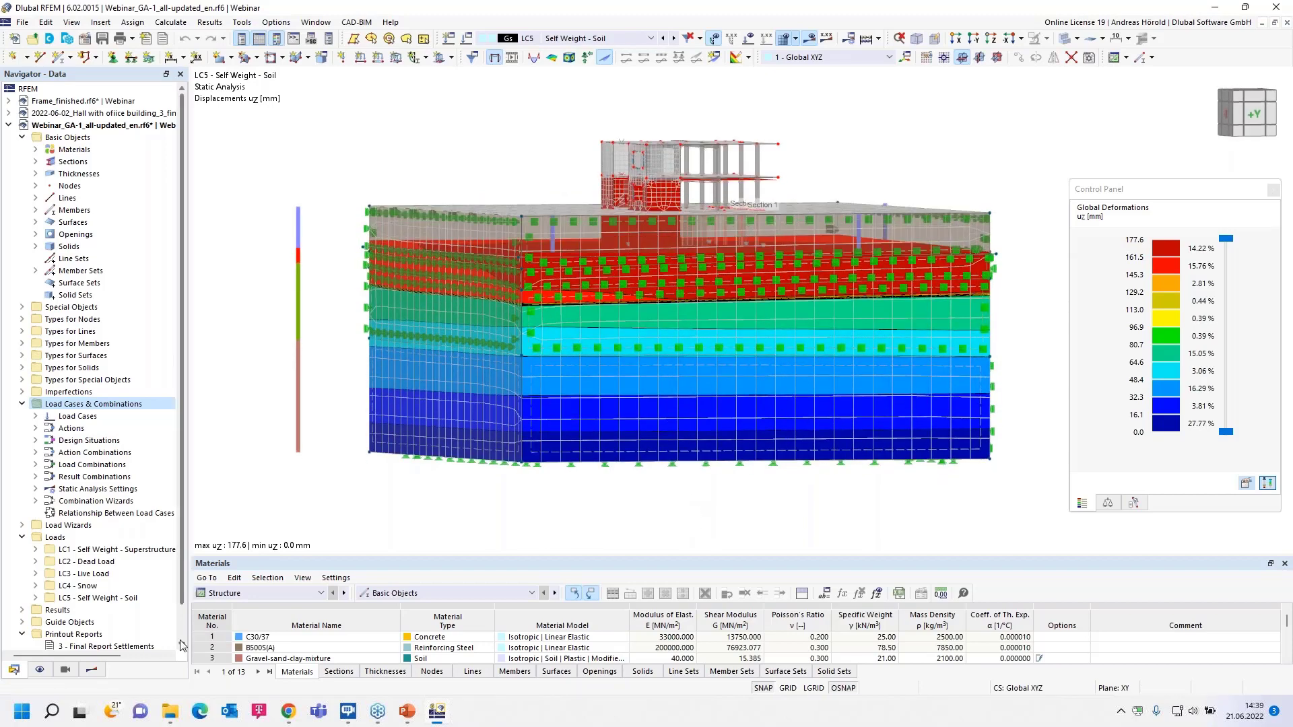
scroll(39, 565, down, 1)
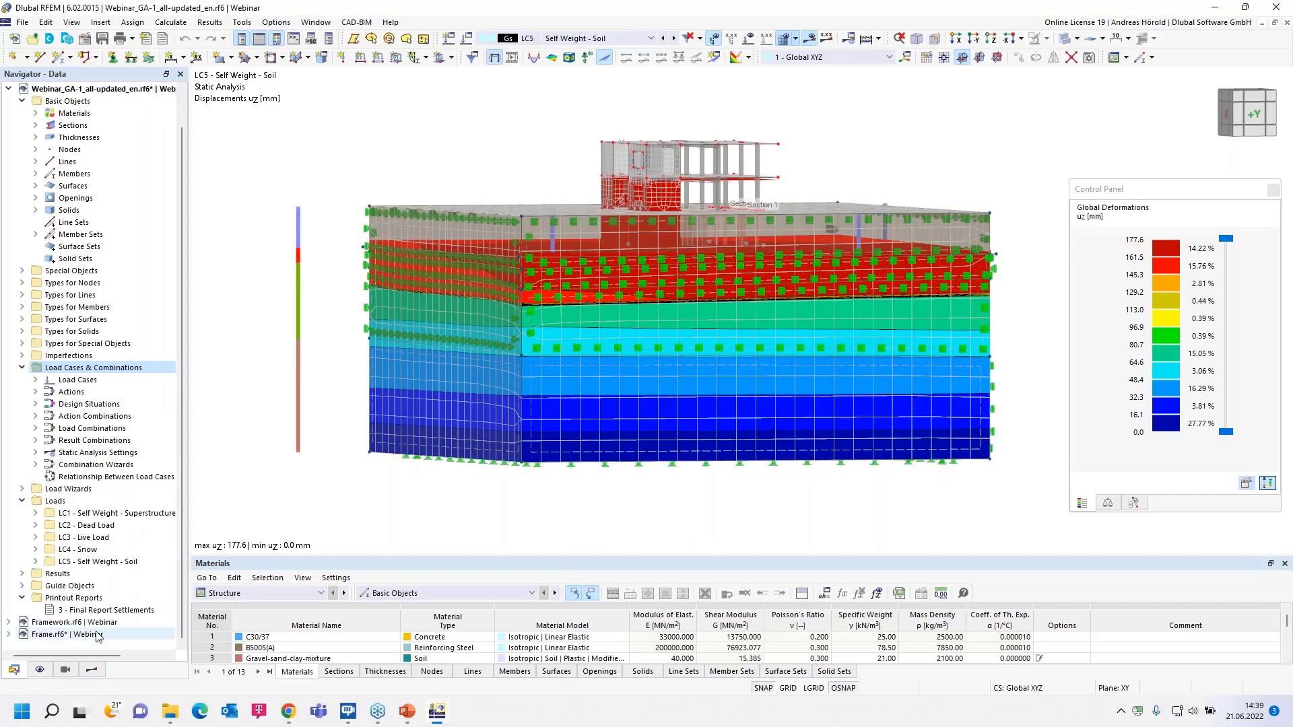
click(22, 586)
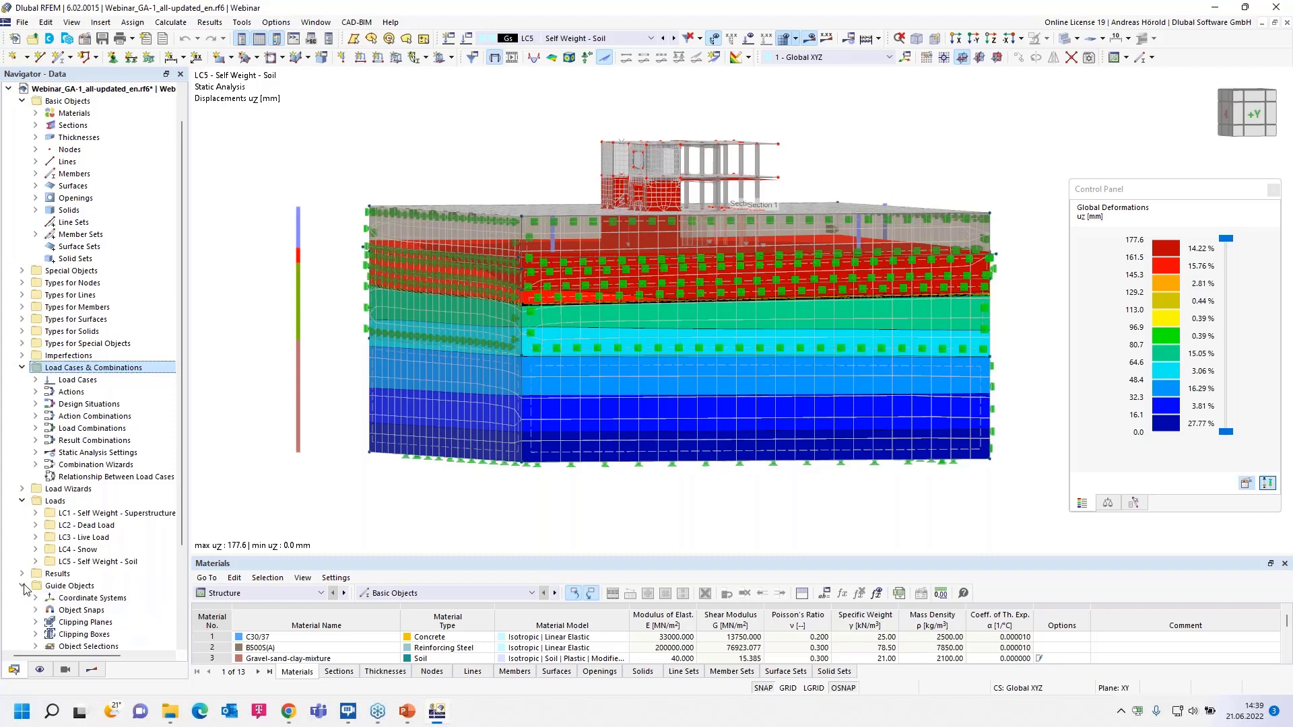
scroll(35, 532, down, 4)
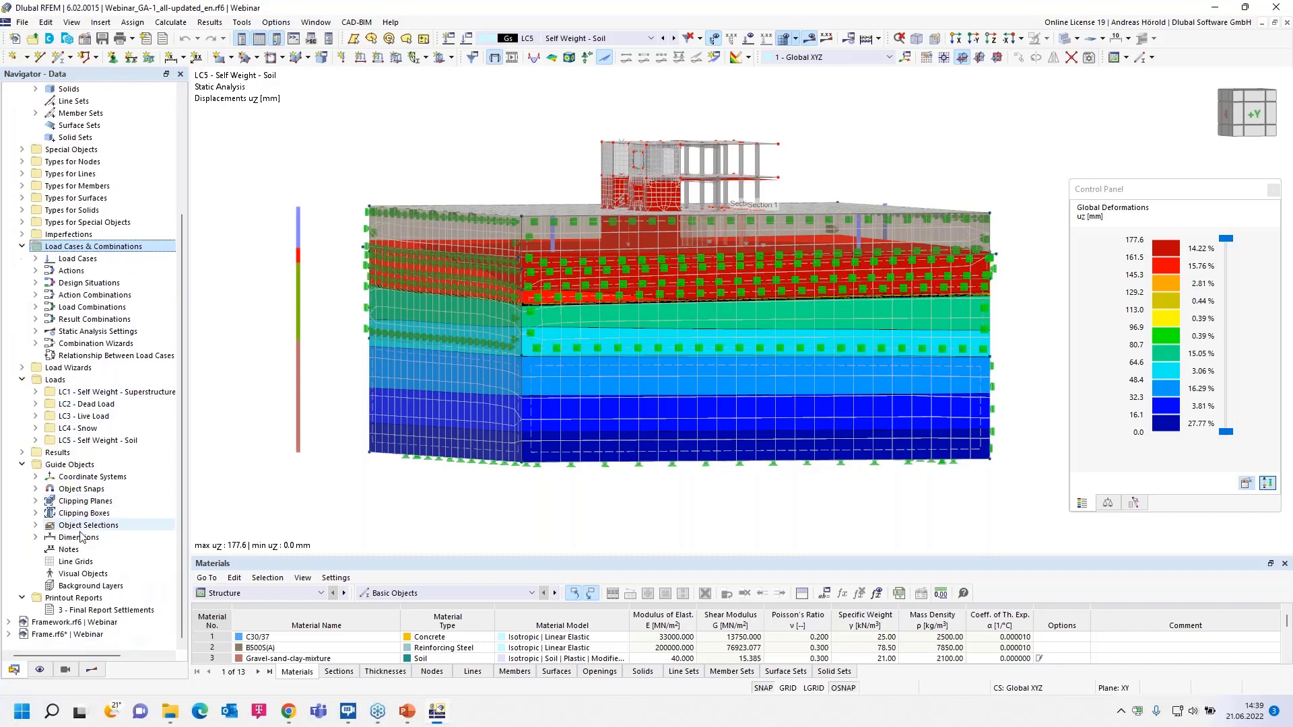
click(35, 502)
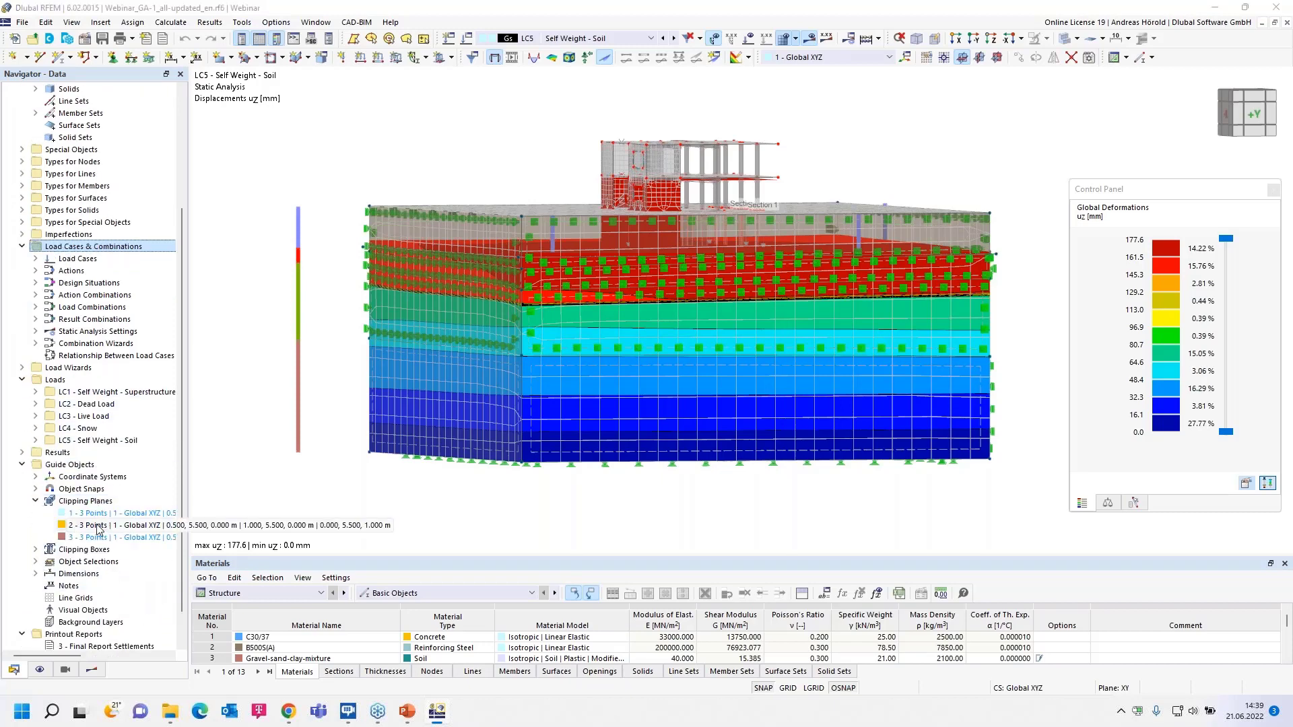
right_click(96, 525)
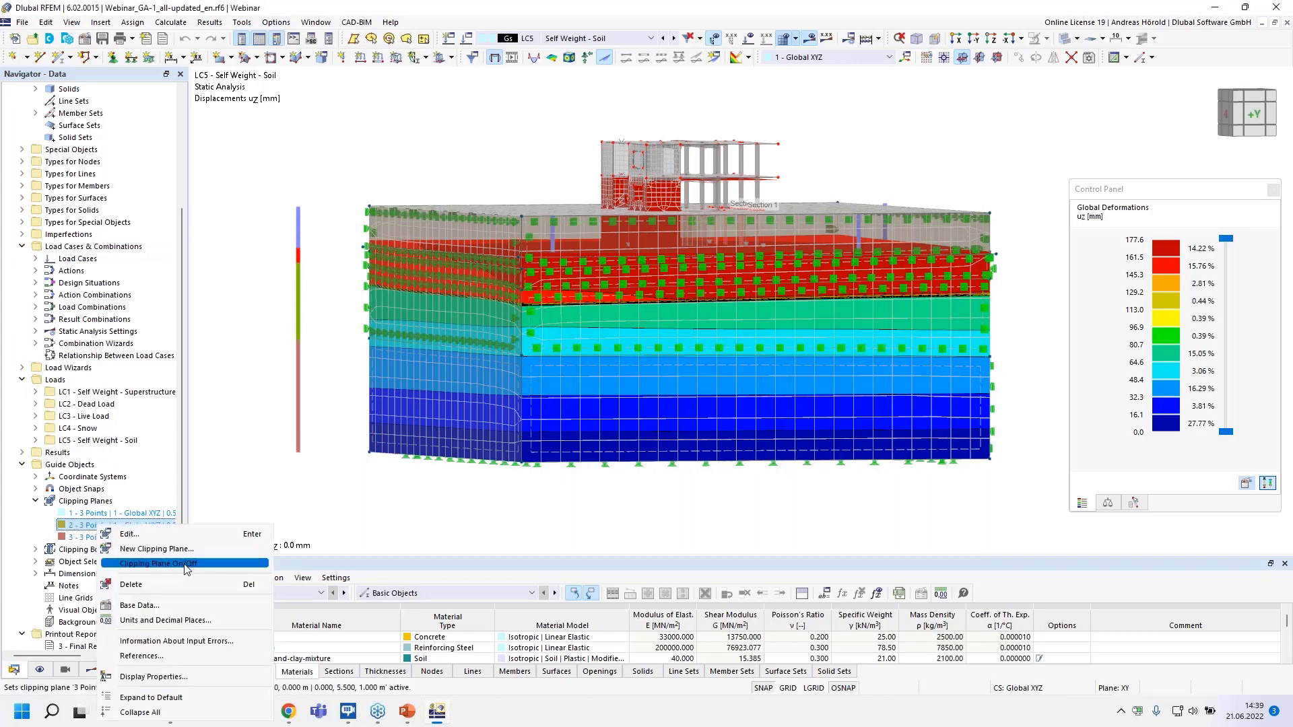
click(180, 564)
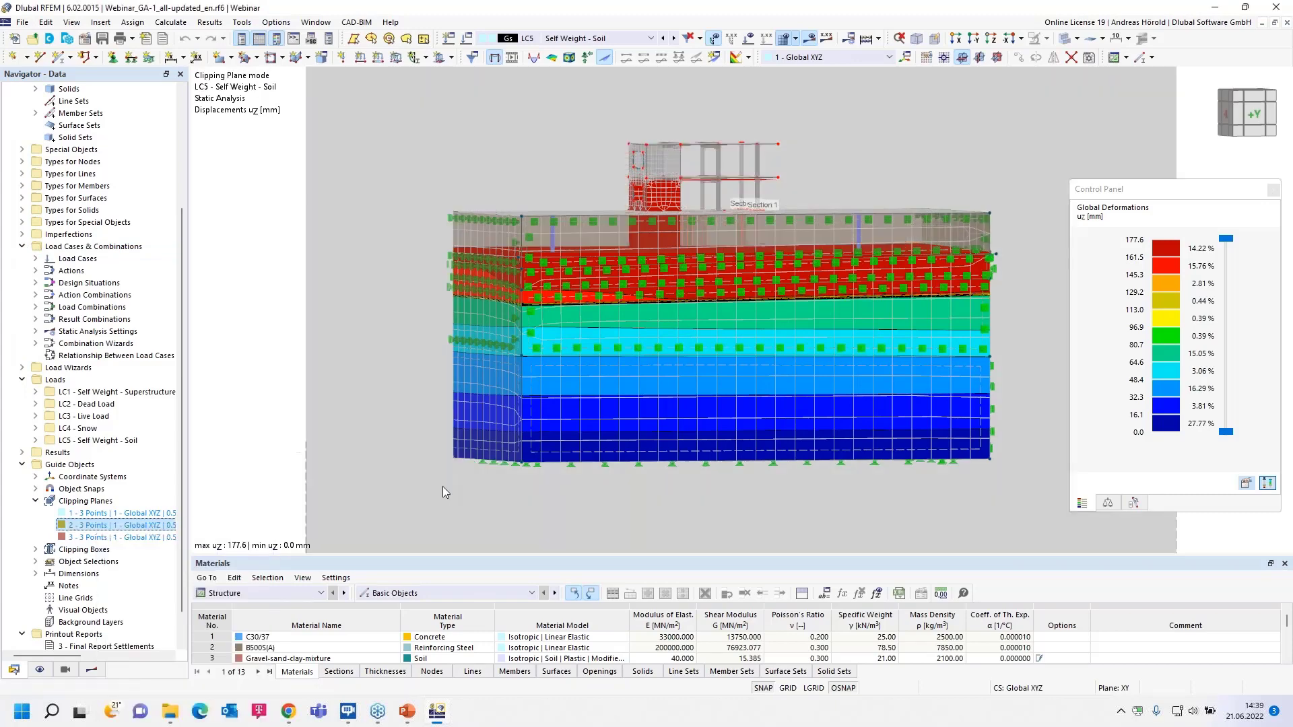
ctrl+middle_drag(377, 483, 611, 523)
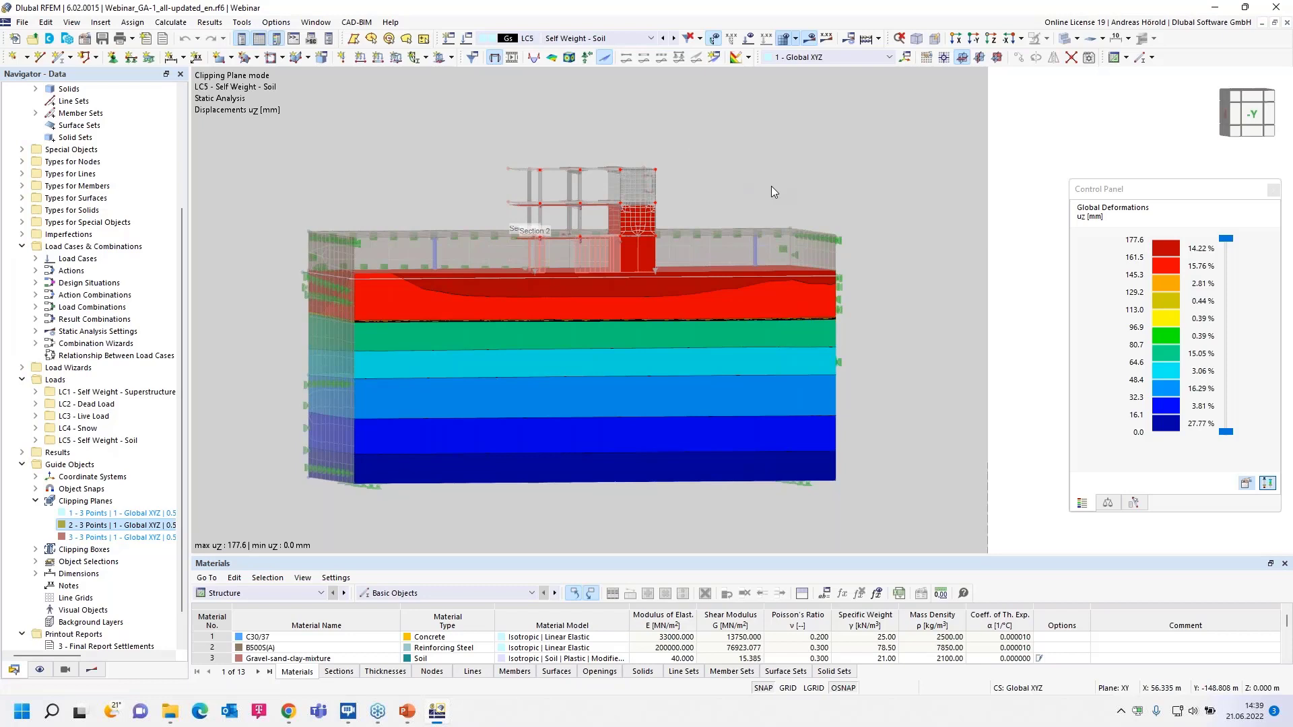
- Display the vertical displacements of load combination CO2, followed by those of result combination RC1, on the clipped soil
click(650, 39)
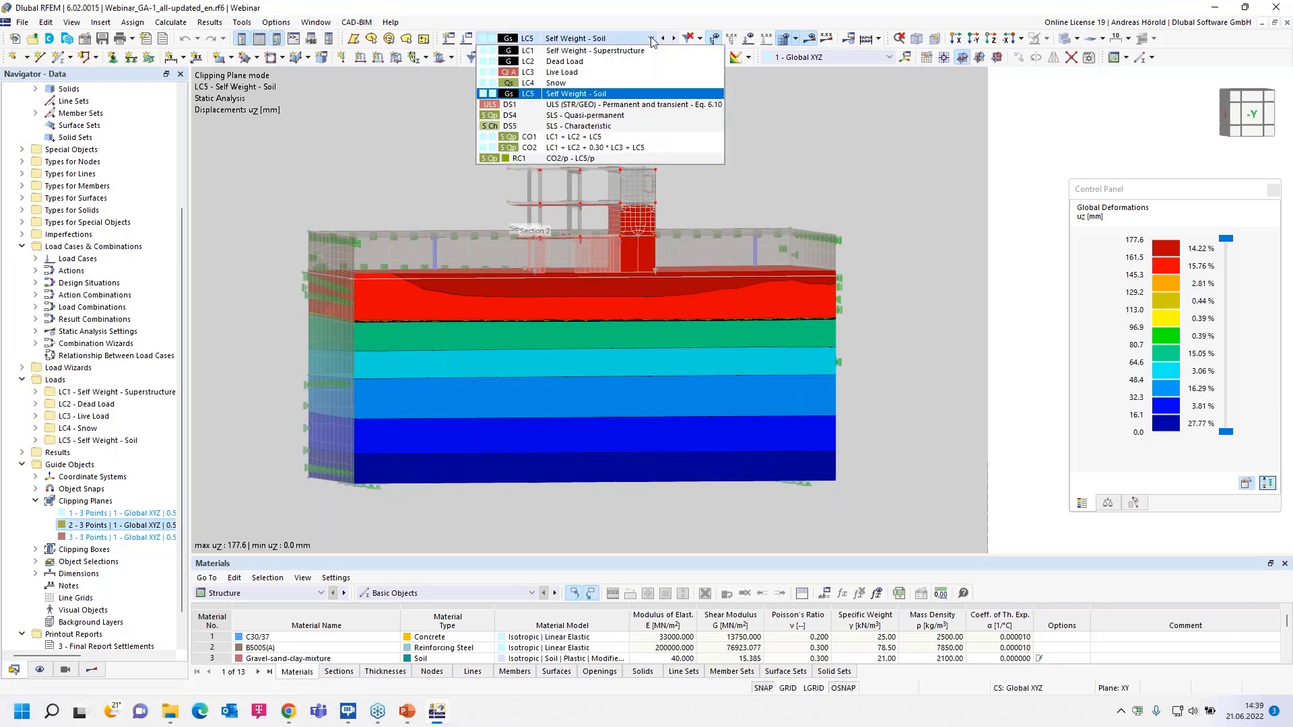
click(635, 149)
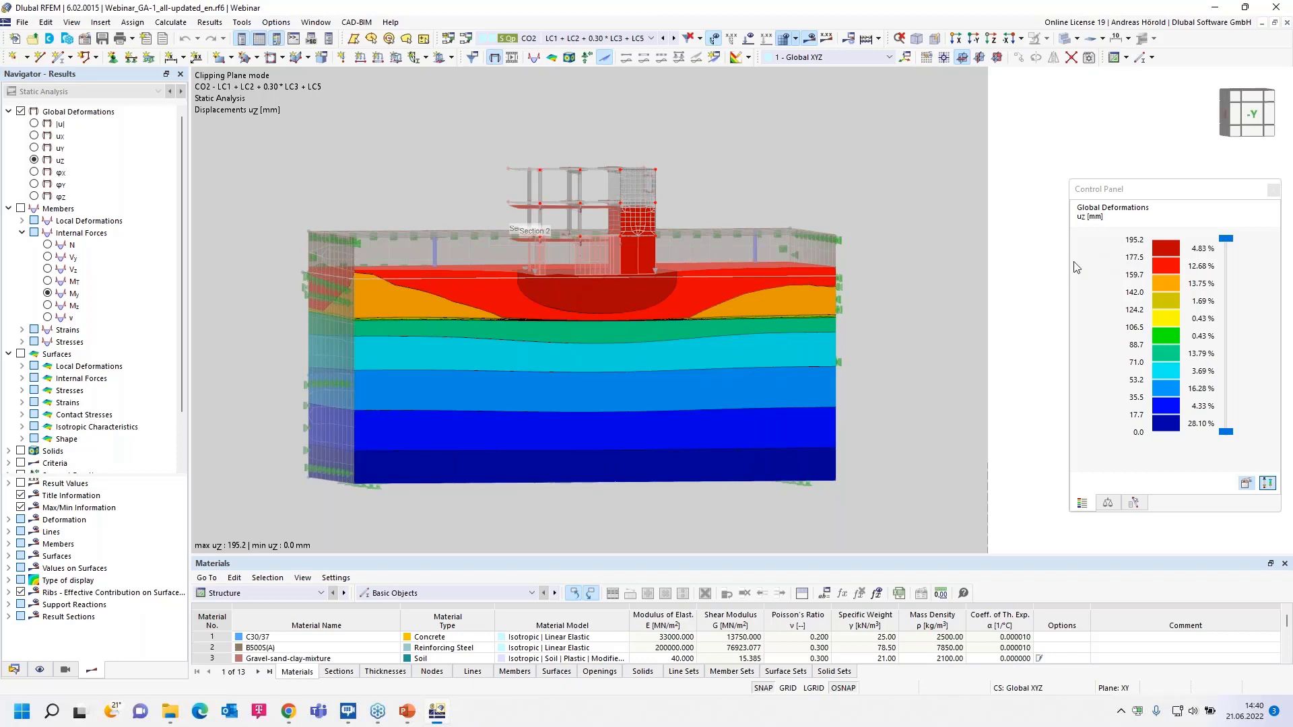
click(633, 39)
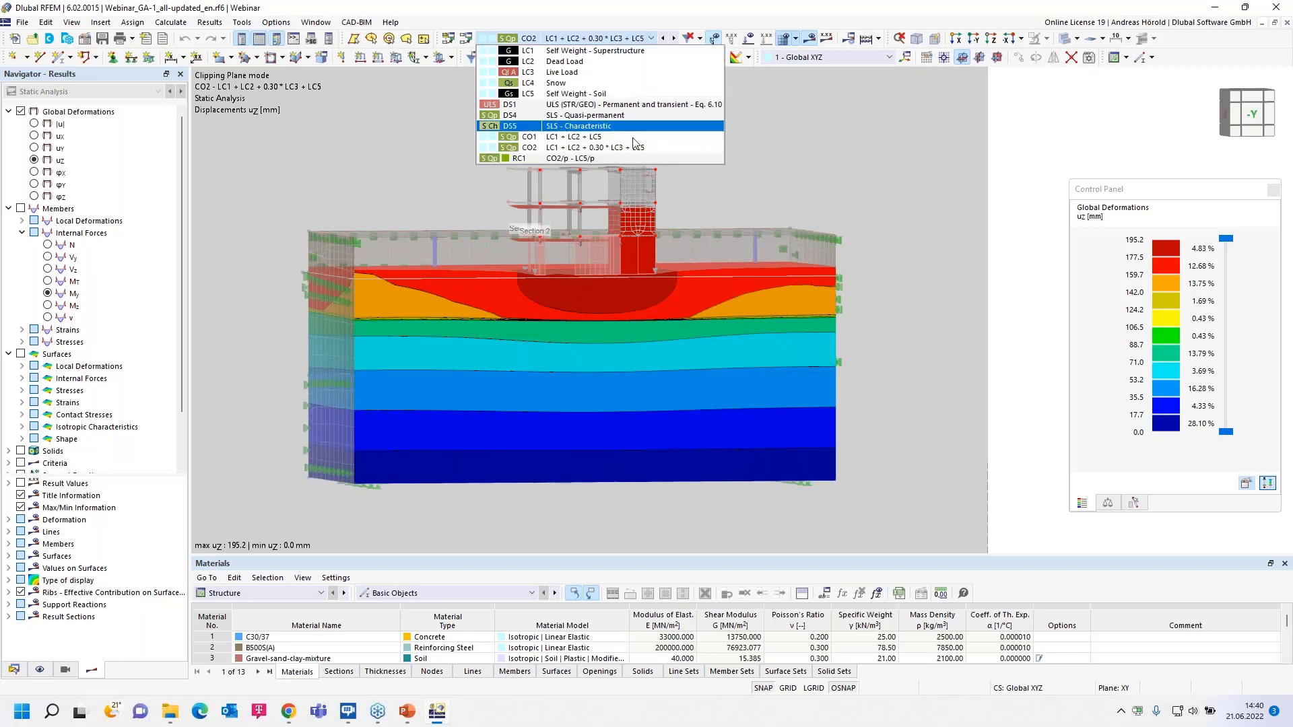
click(635, 158)
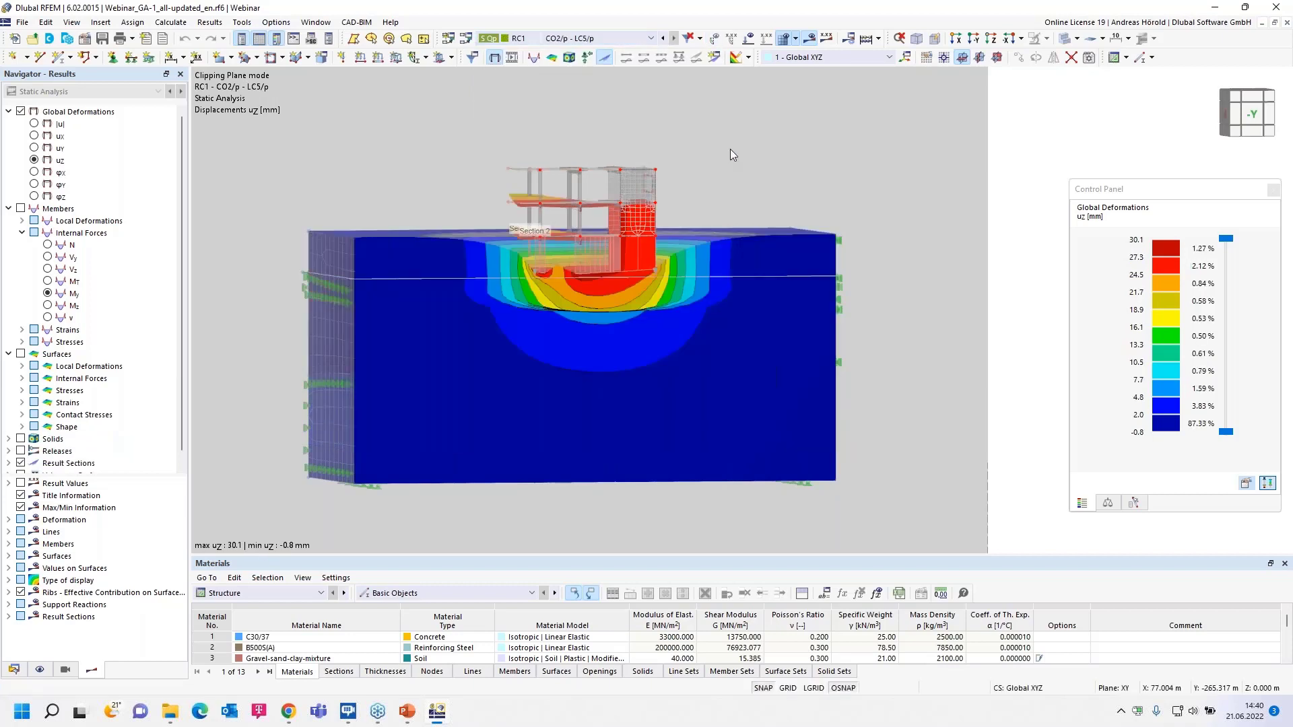
- Examine the RC1 settlement distribution around the building foundation on the clipped soil section
click(646, 300)
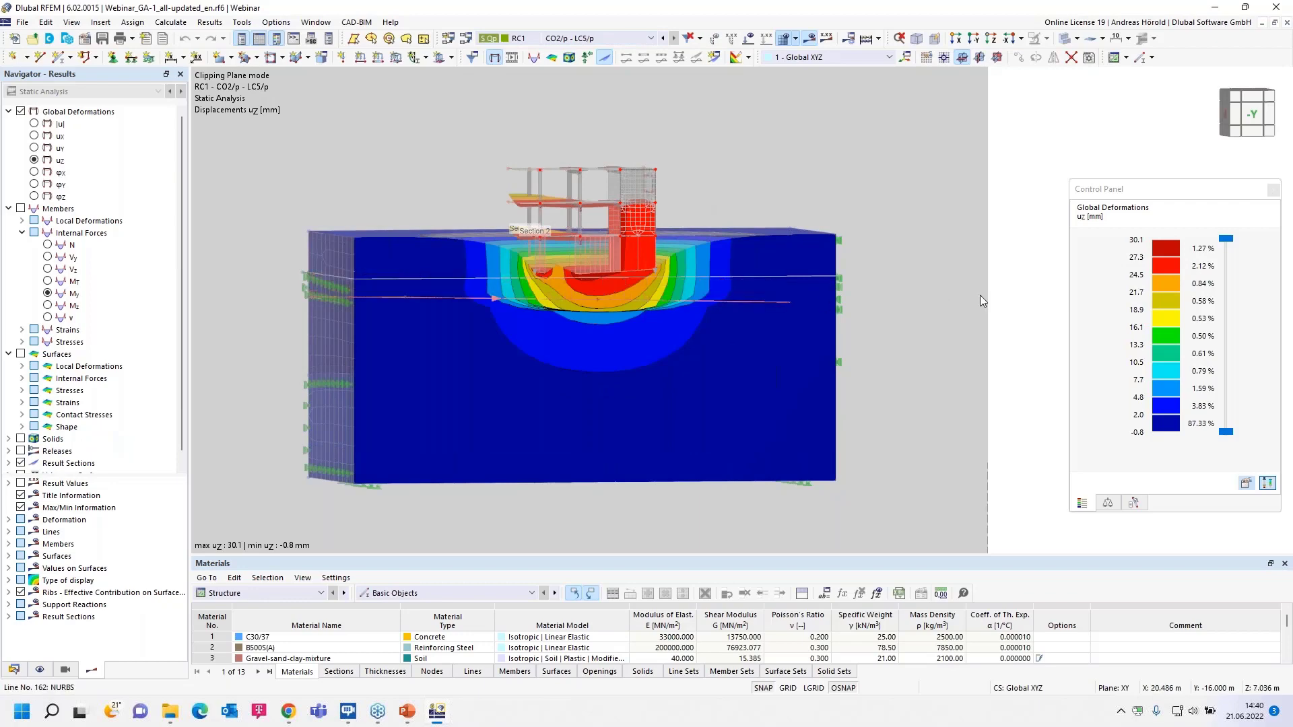
click(981, 301)
scroll(904, 307, up, 5)
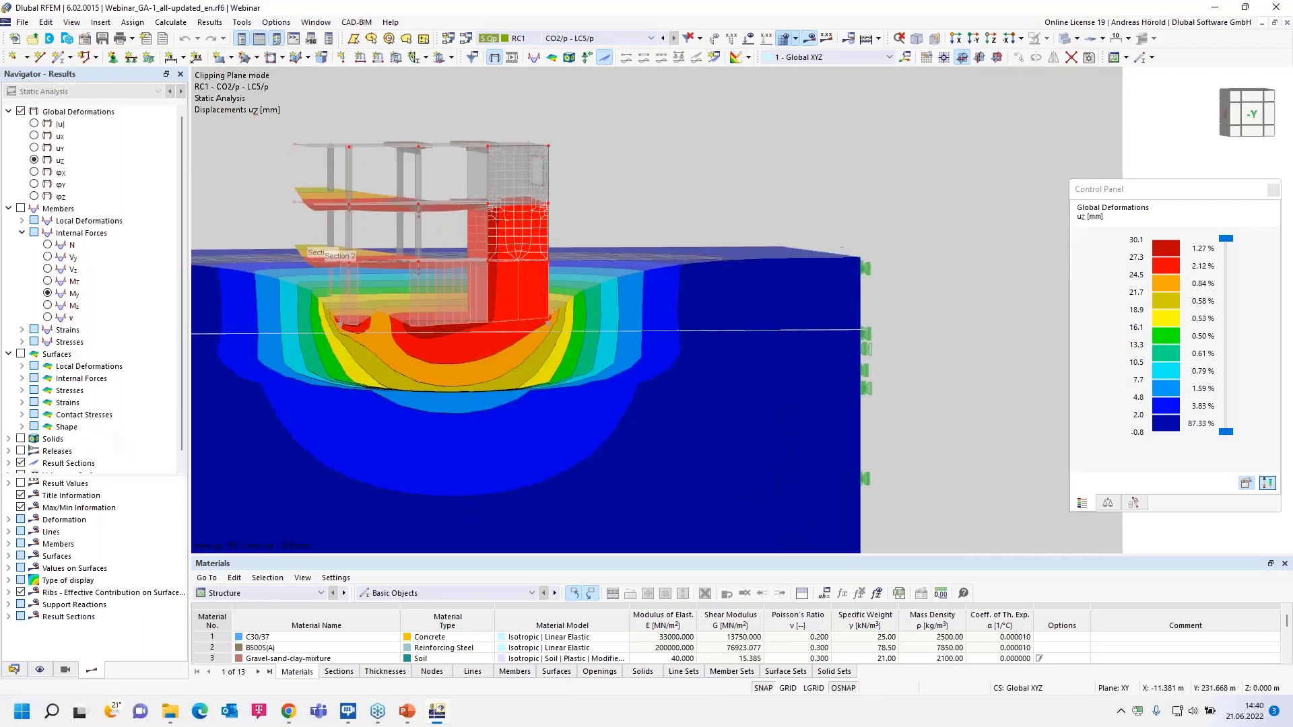
scroll(921, 304, down, 3)
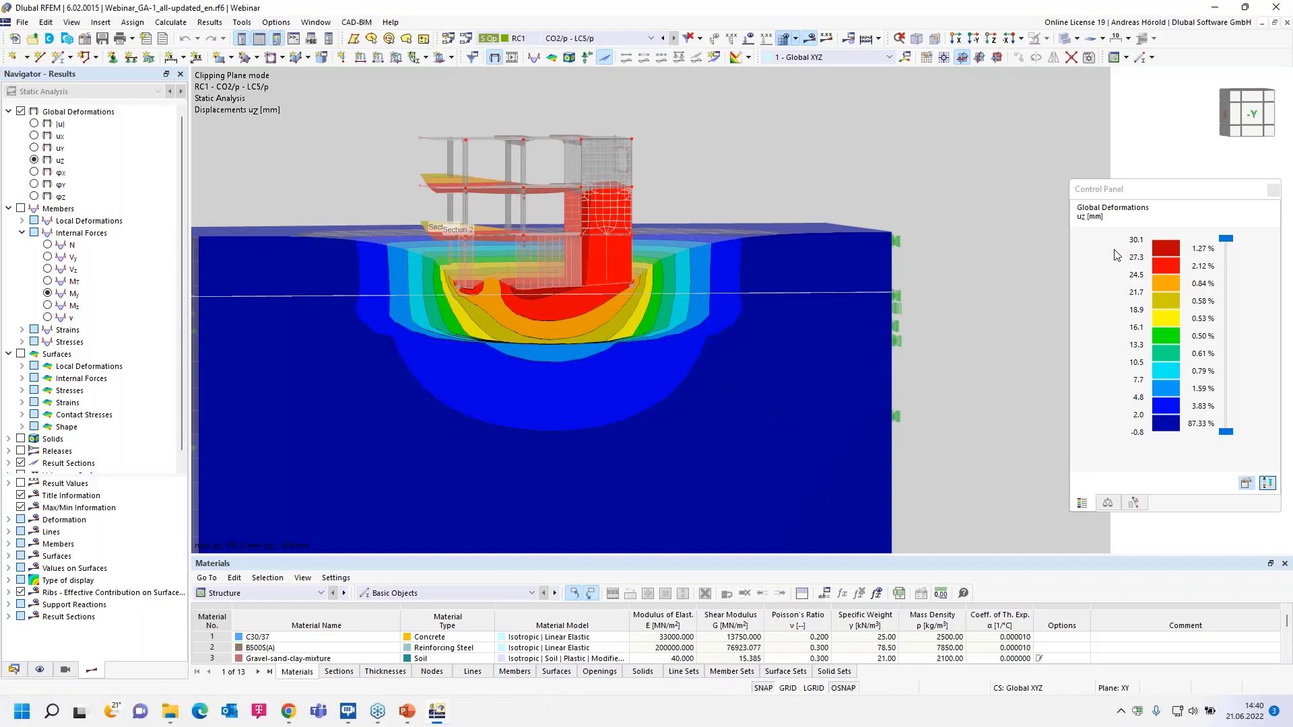
scroll(947, 279, down, 3)
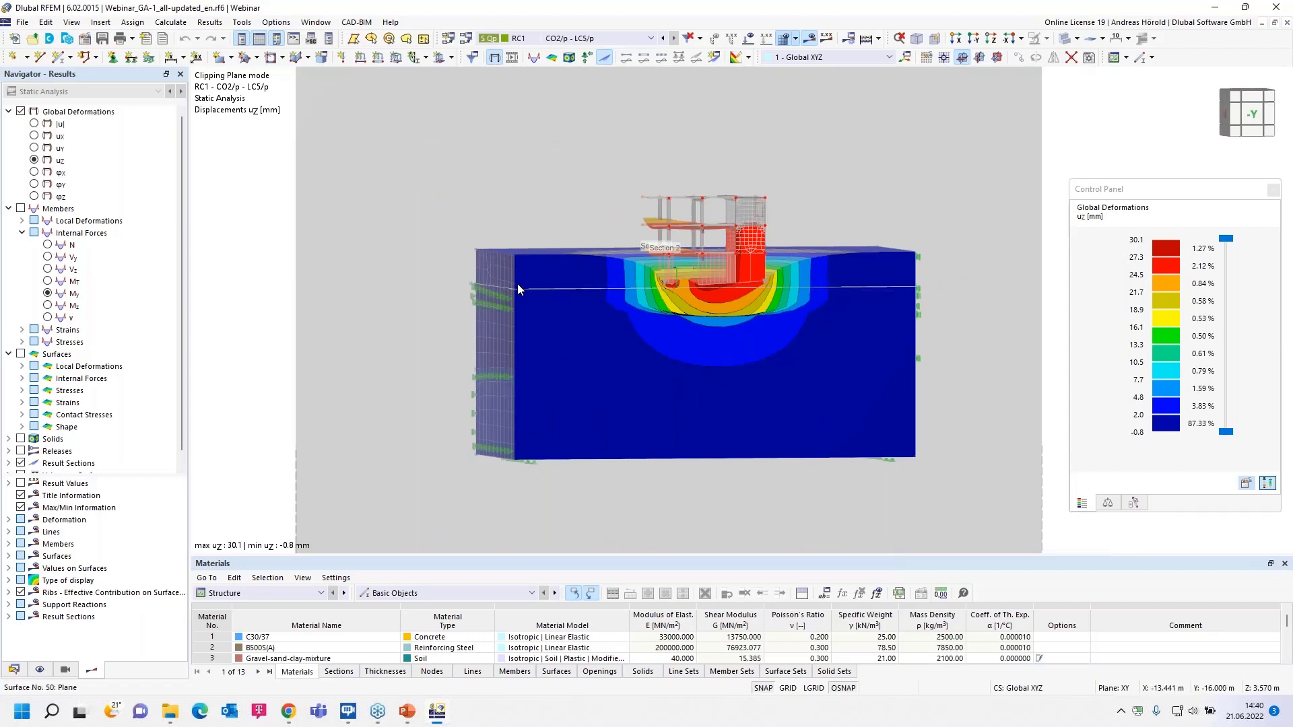
scroll(81, 431, down, 1)
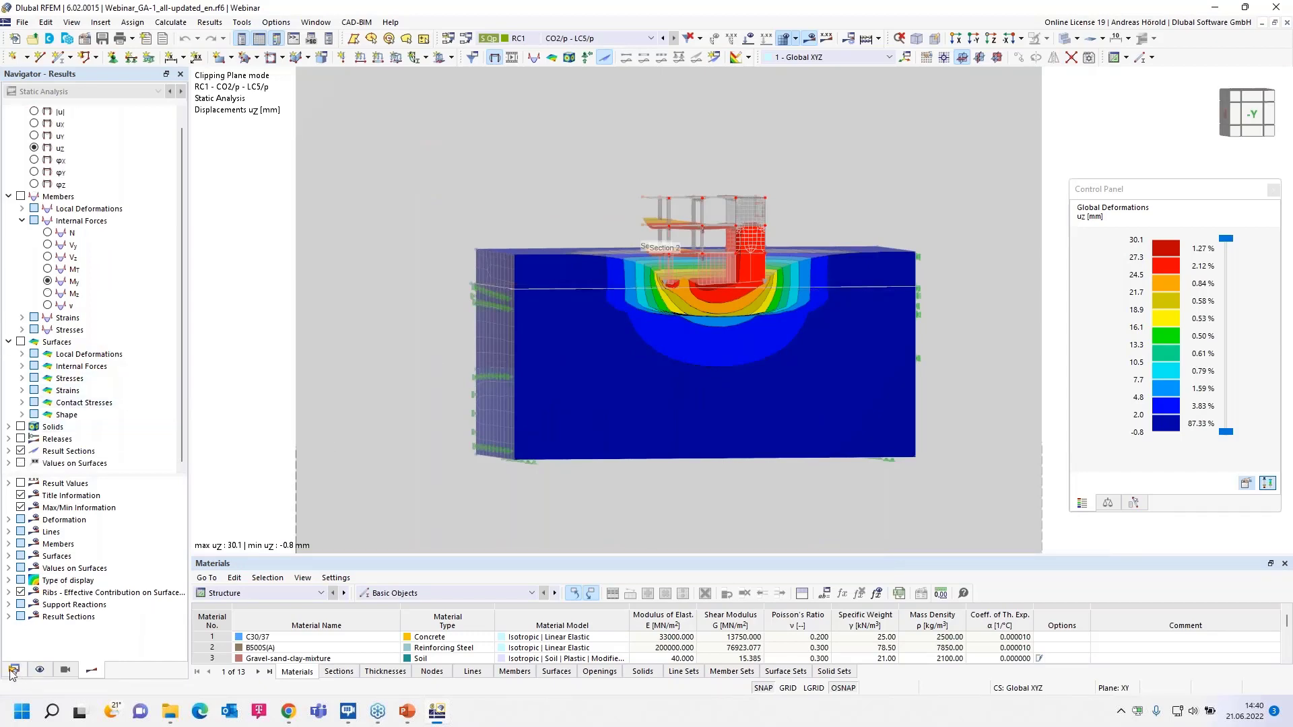
- Collapse the Webinar_GA-1_all-updated_en model's data tree and switch to the Framework.rf6 model
click(14, 669)
scroll(143, 187, up, 1)
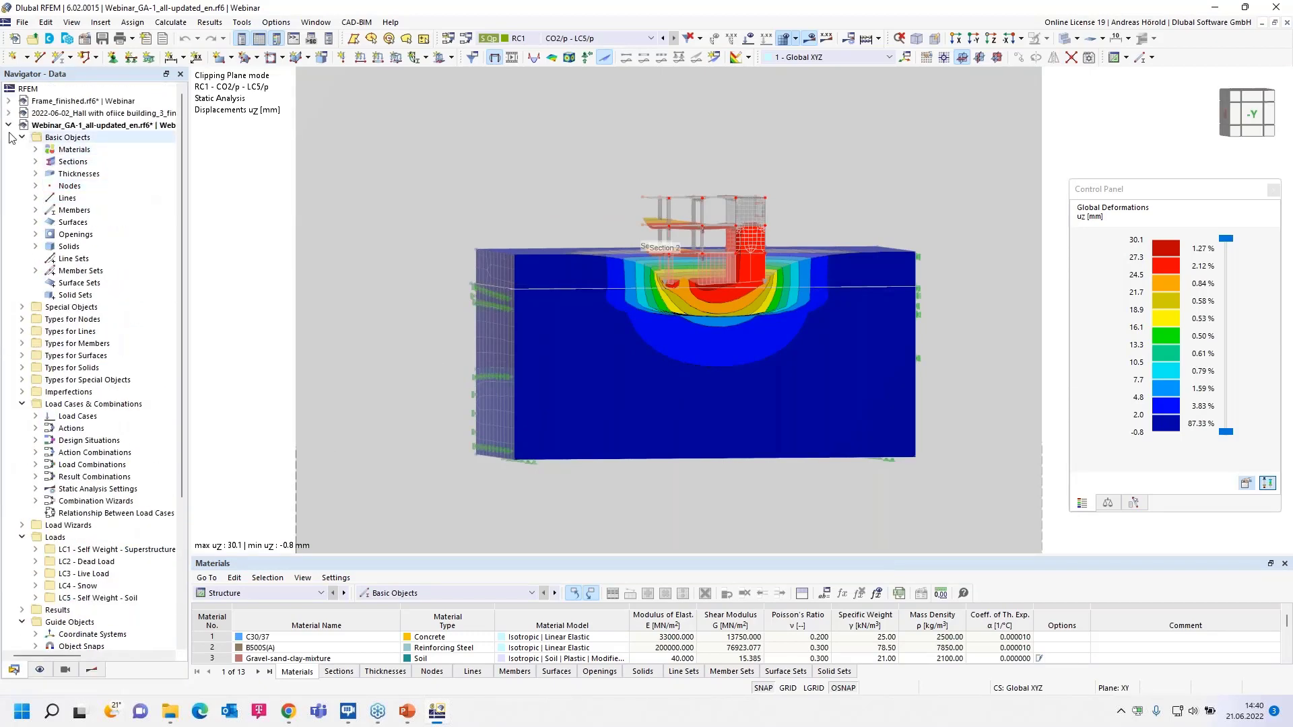
click(8, 126)
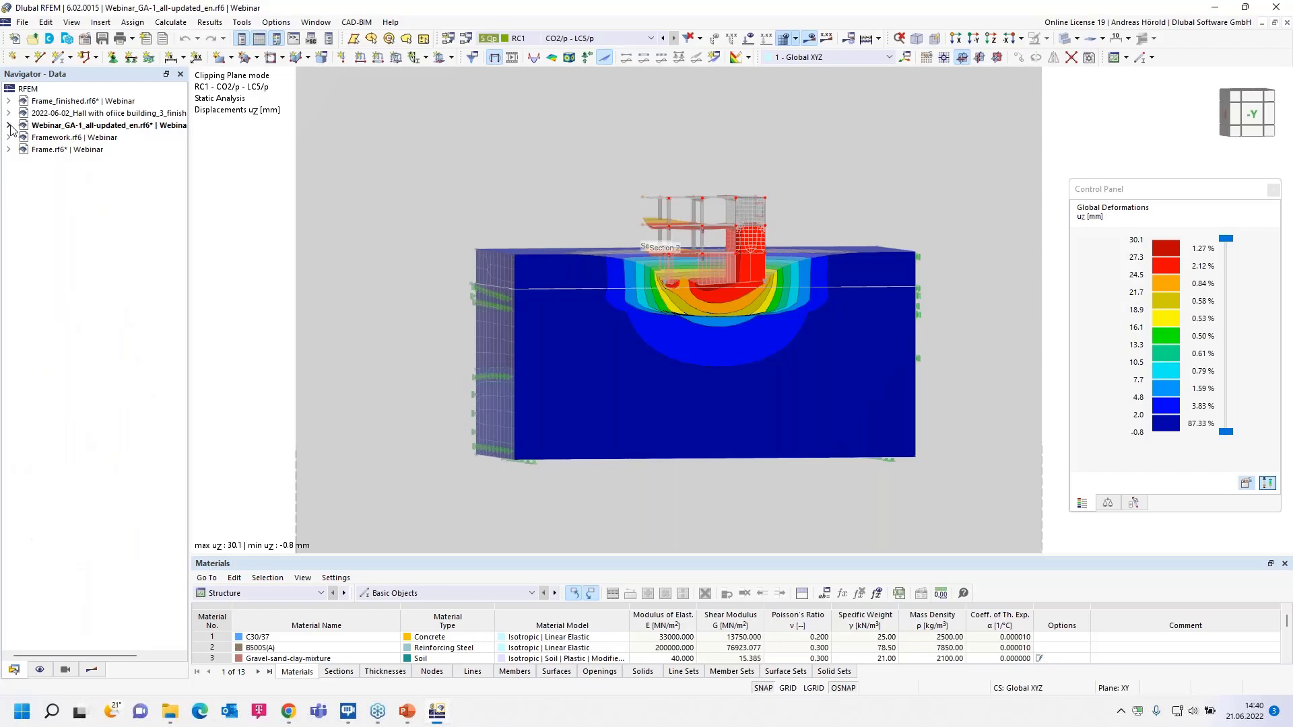
click(99, 138)
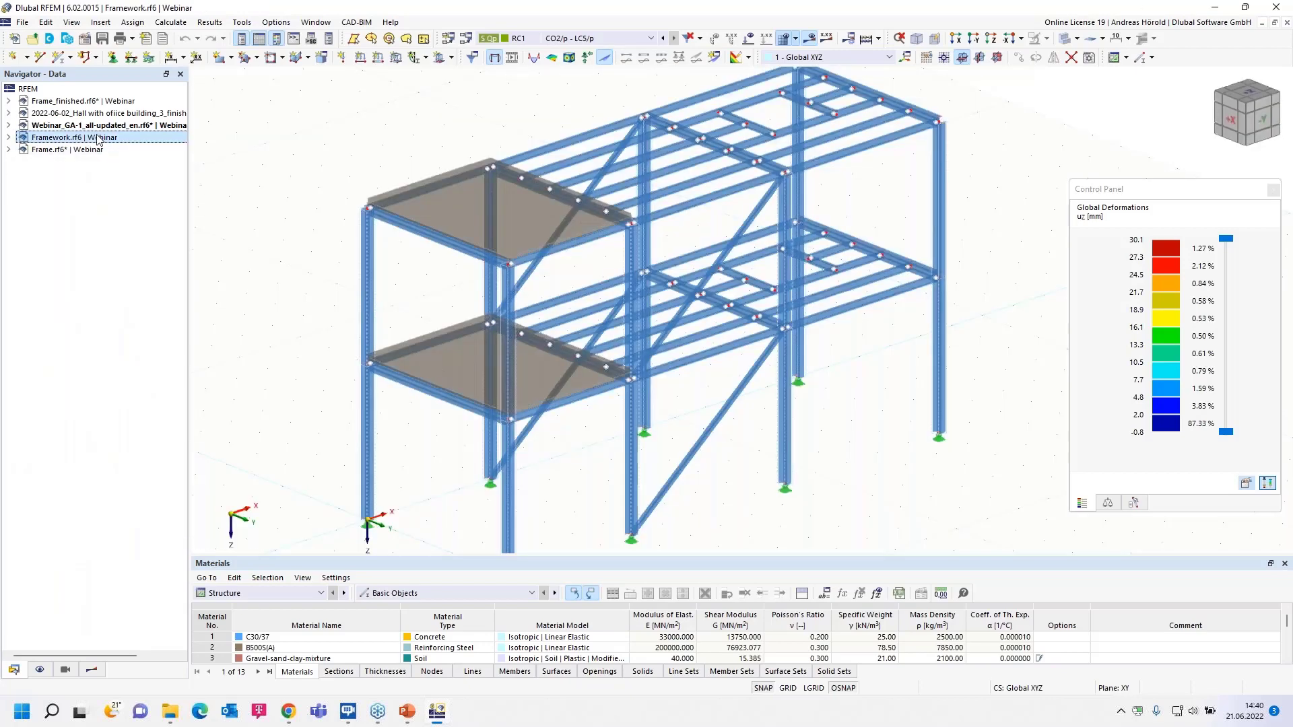
middle_drag(269, 334, 281, 299)
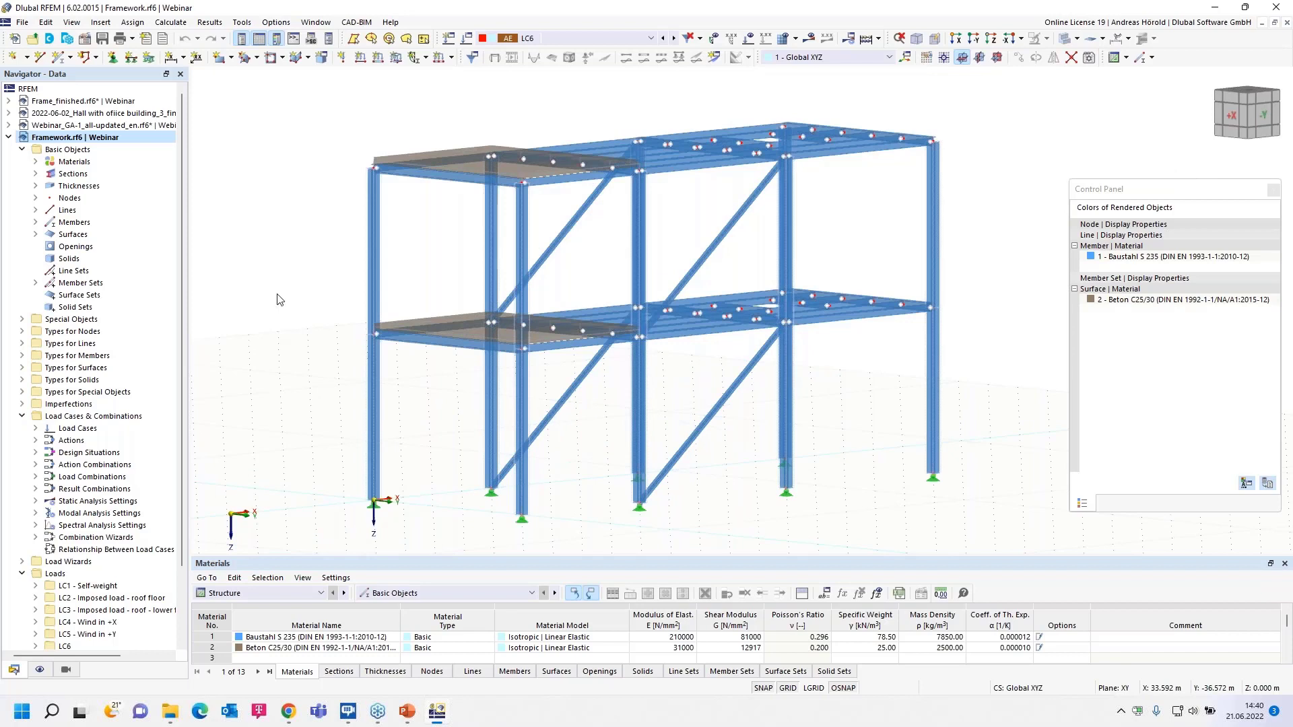
- Open the Framework model's load cases and combinations and review modal analysis load case LC6 and response spectrum load case LC7
right_click(103, 418)
click(177, 424)
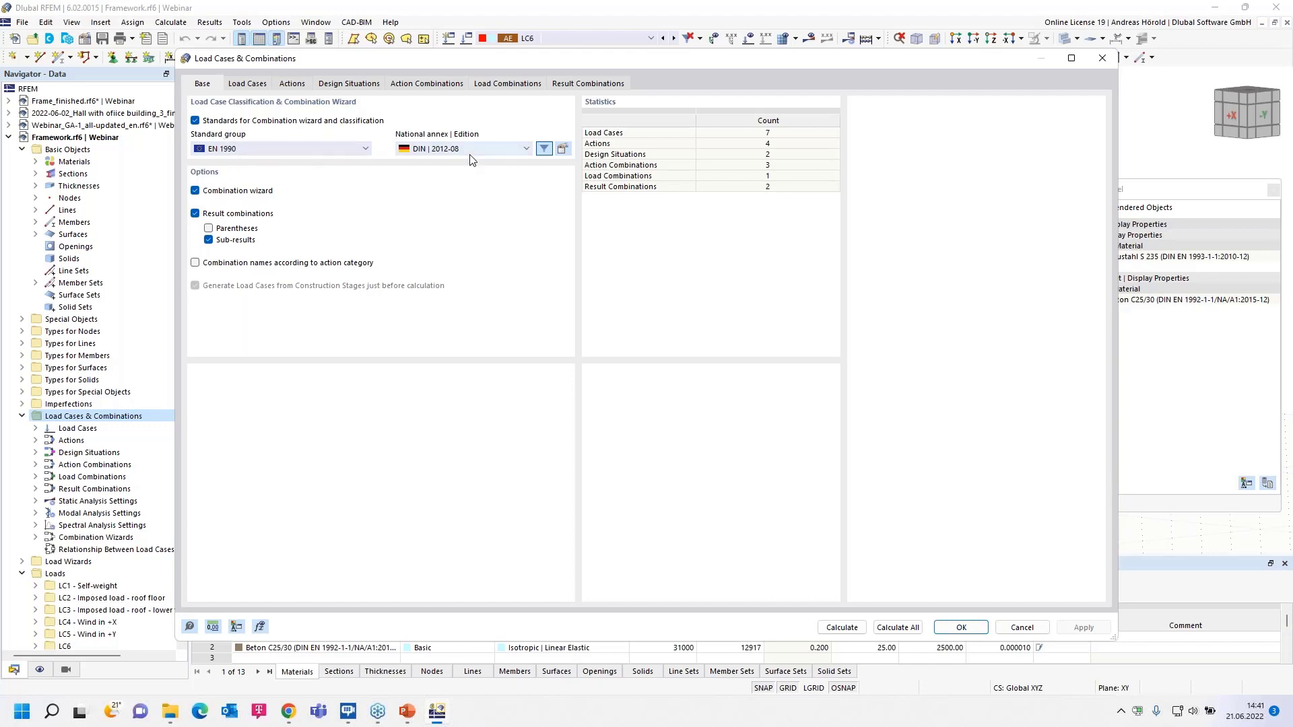
click(247, 86)
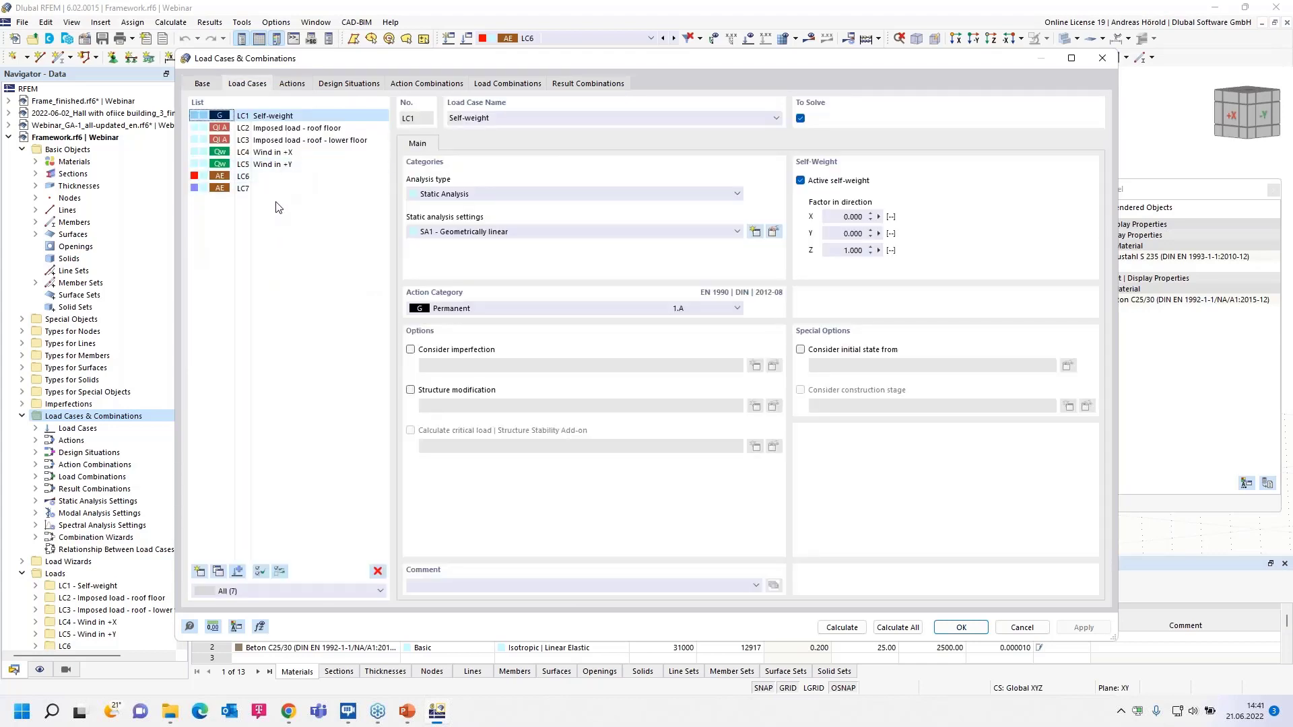
click(271, 176)
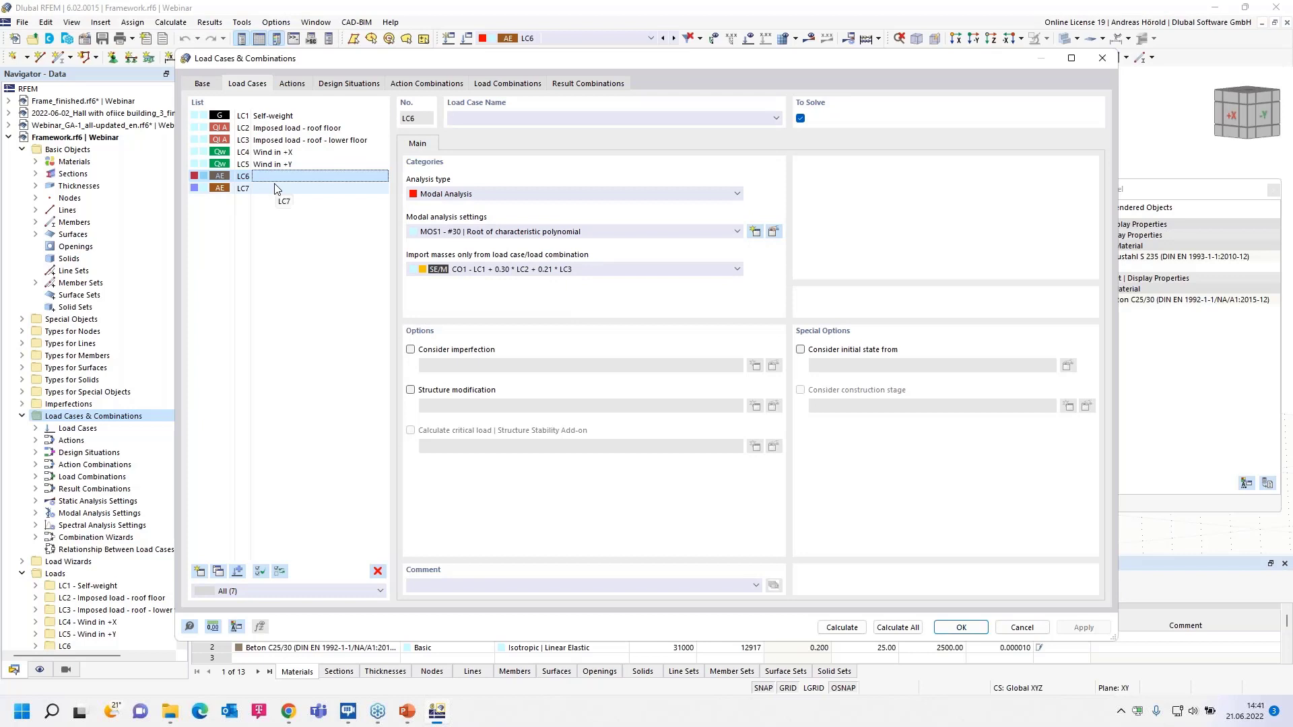
click(275, 188)
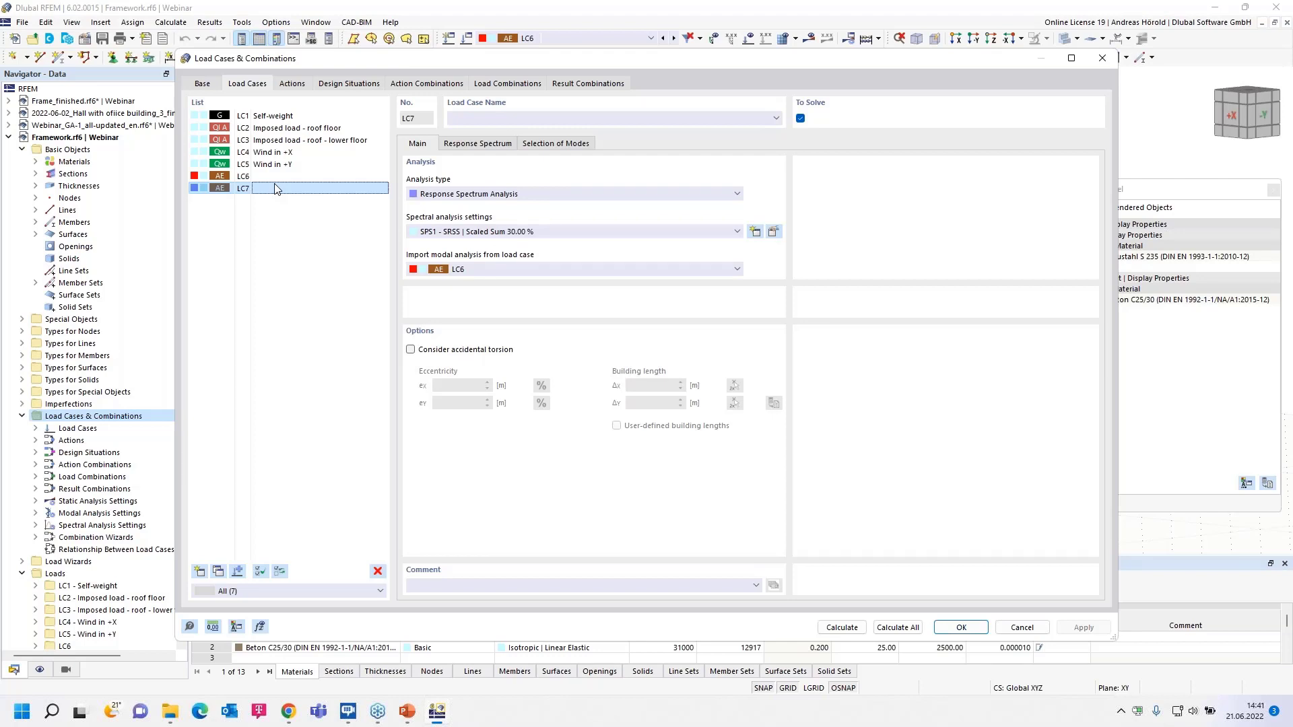
- Review the action category, action type and assigned load cases of seismic action A4
click(291, 84)
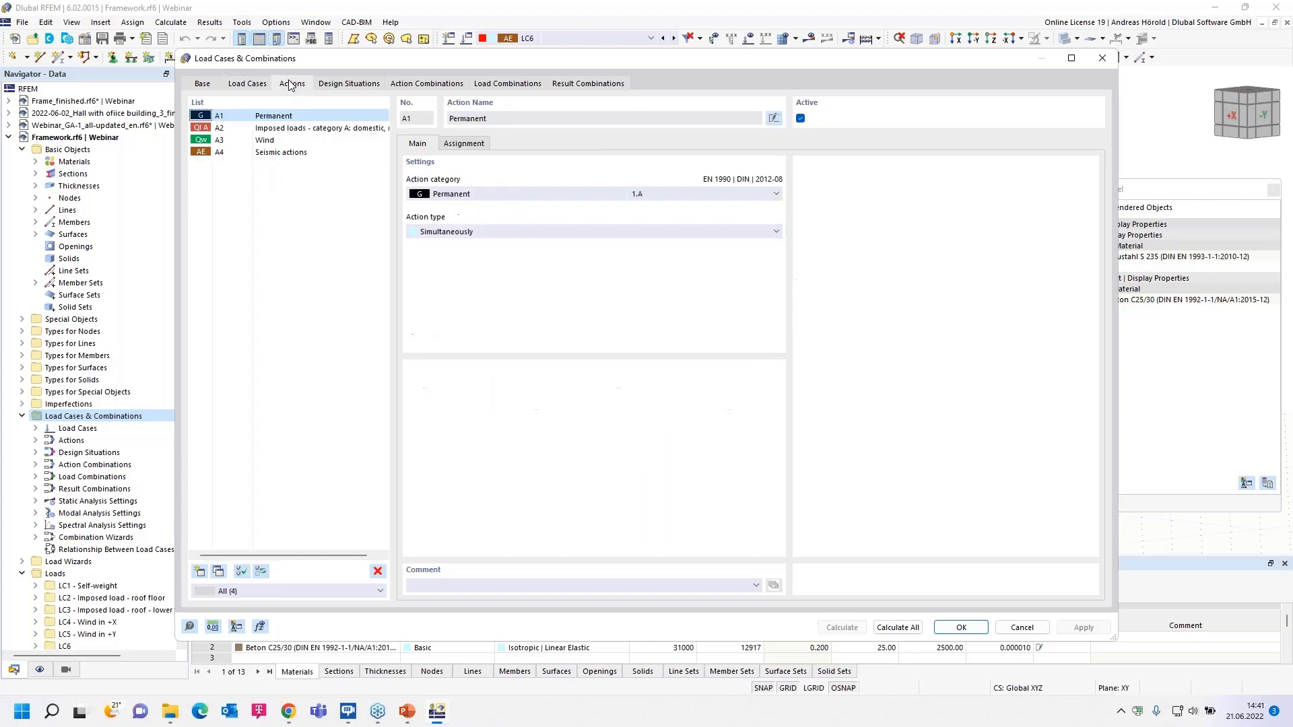
click(283, 155)
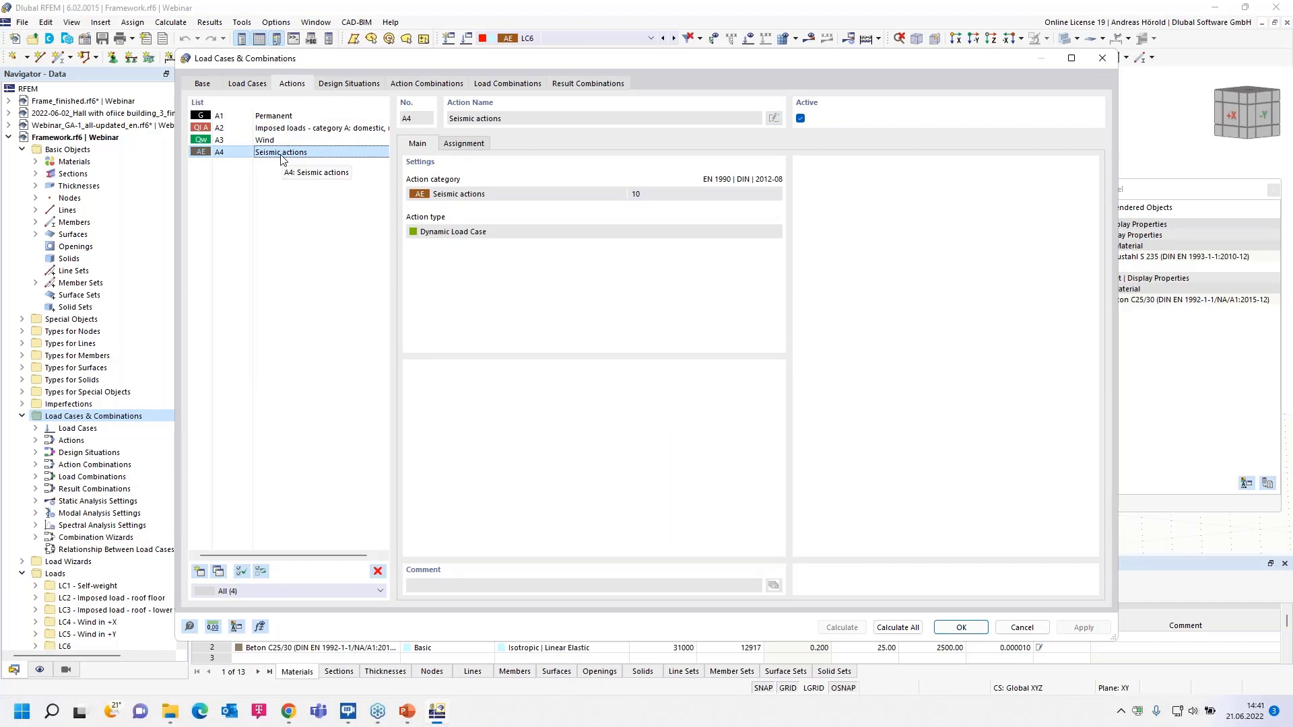
click(458, 146)
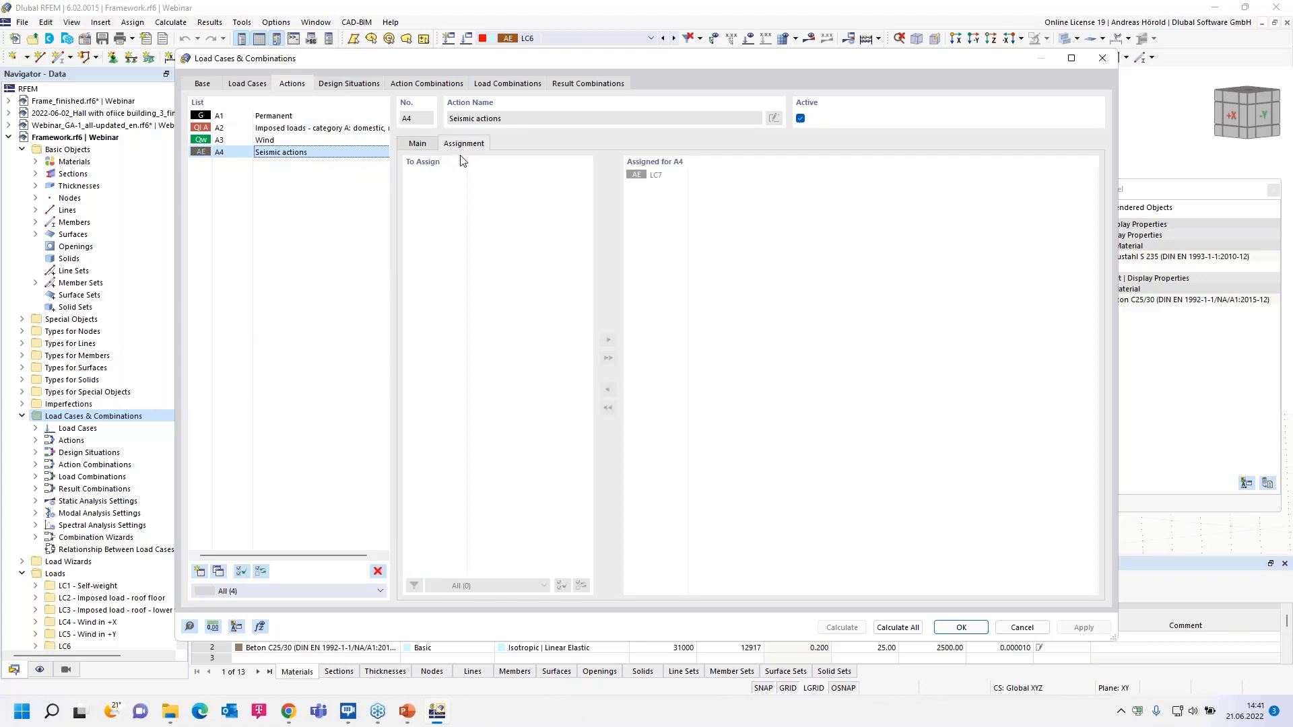
click(418, 145)
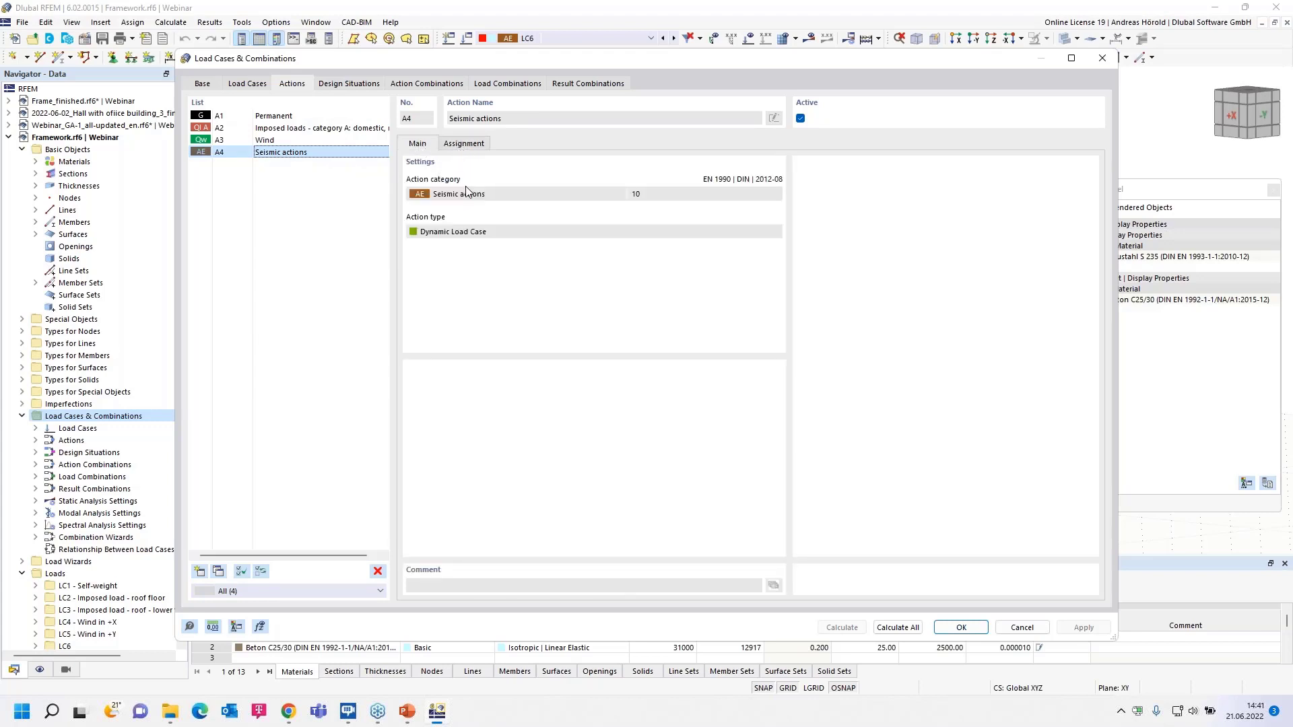
- Compare the types and combination wizards of design situations DS1 (Seismic/Mass Combination) and DS2 (ULS Seismic)
click(349, 84)
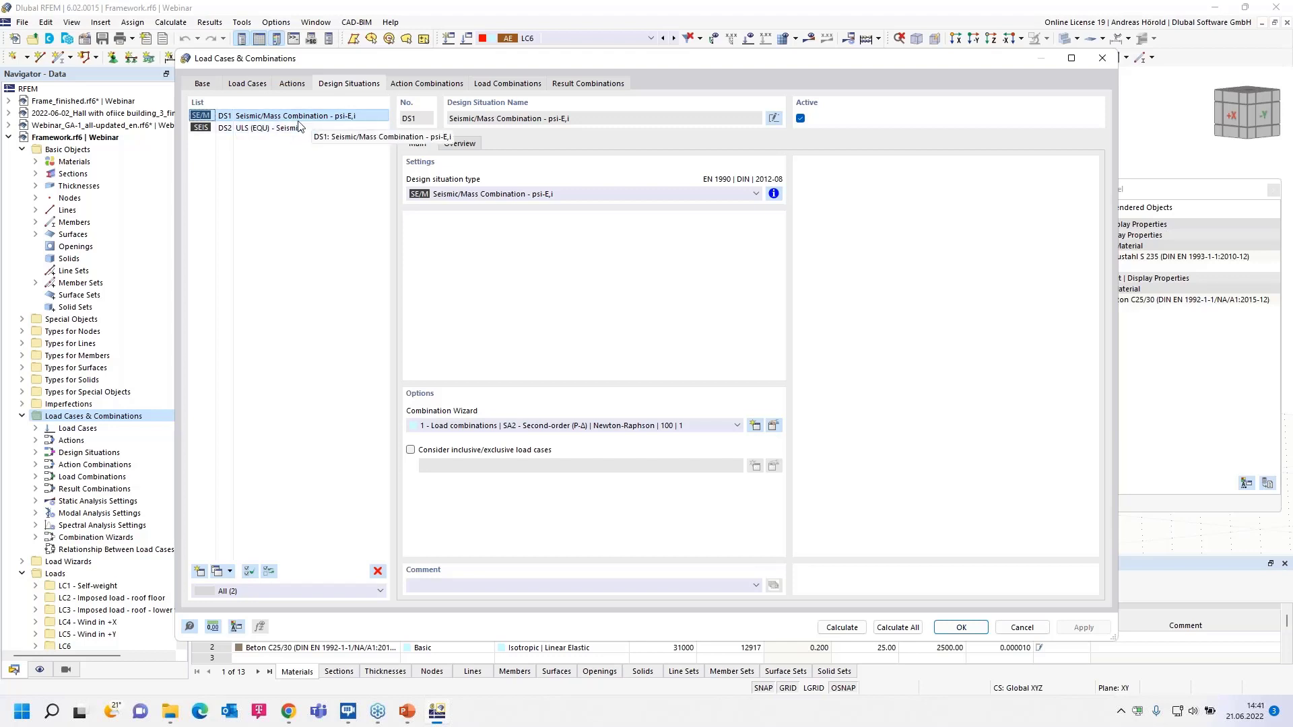
click(276, 129)
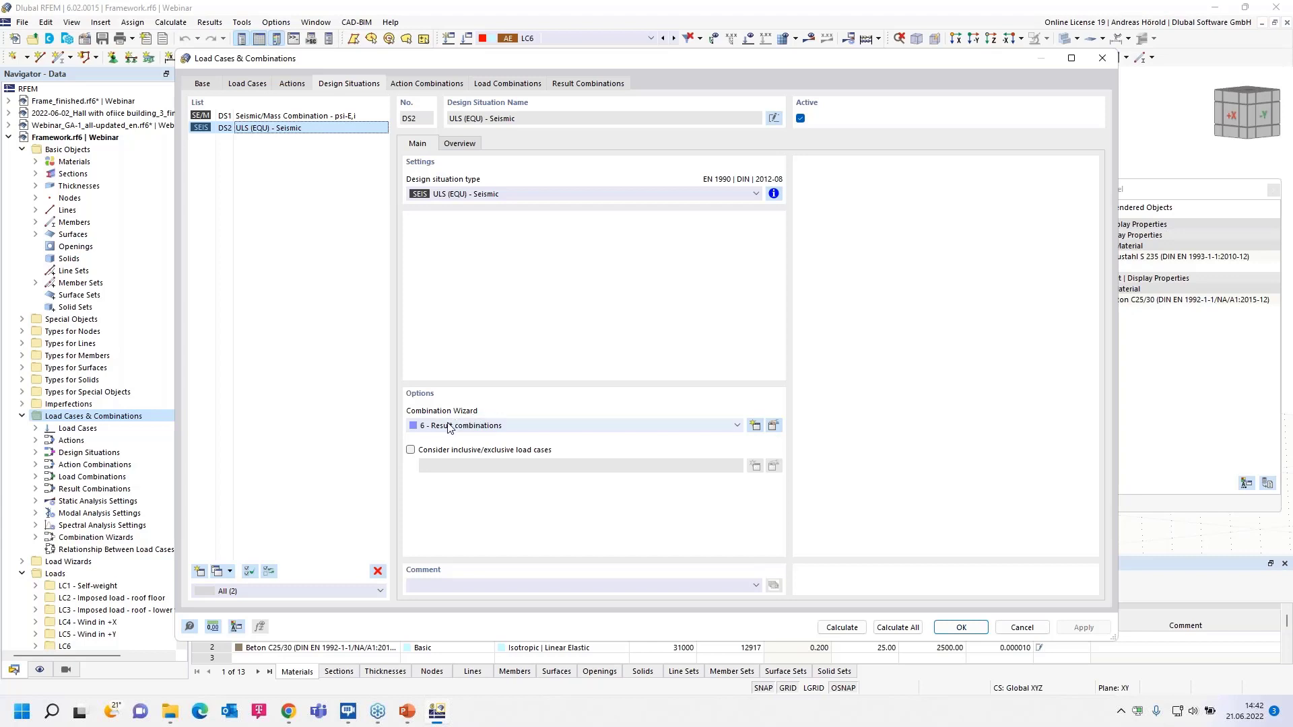
click(226, 118)
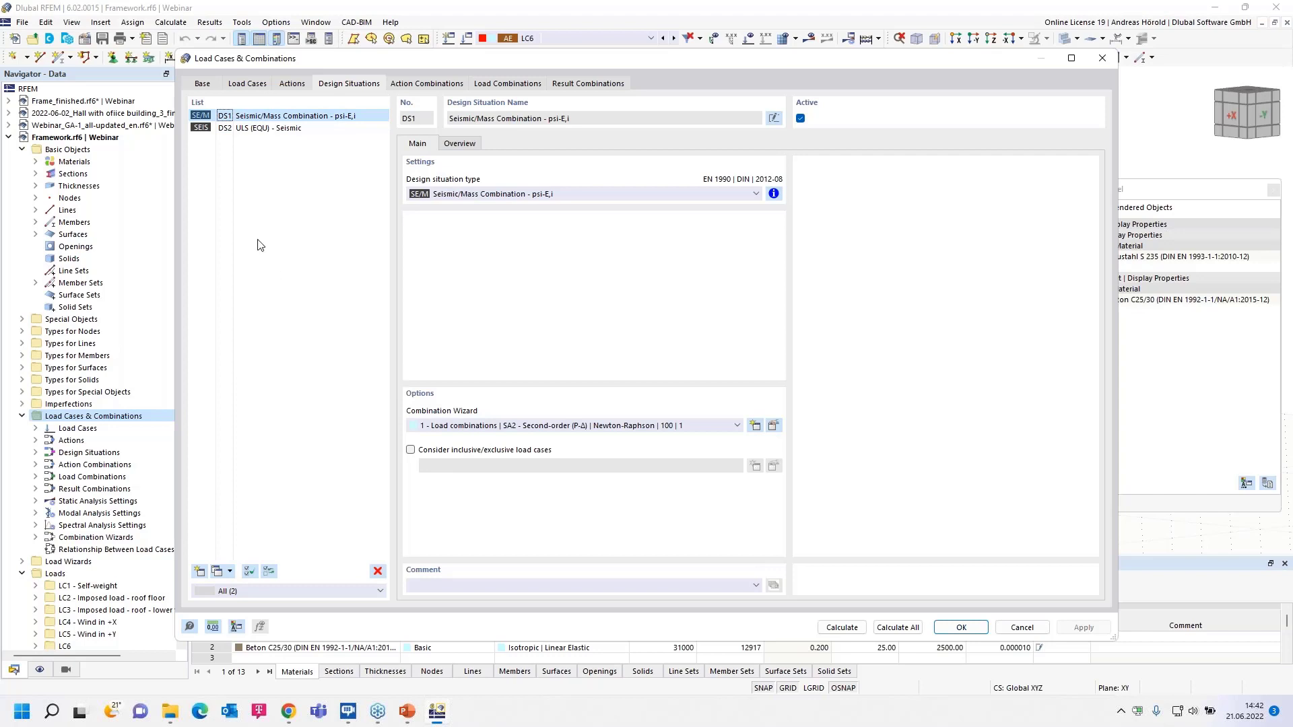
click(265, 128)
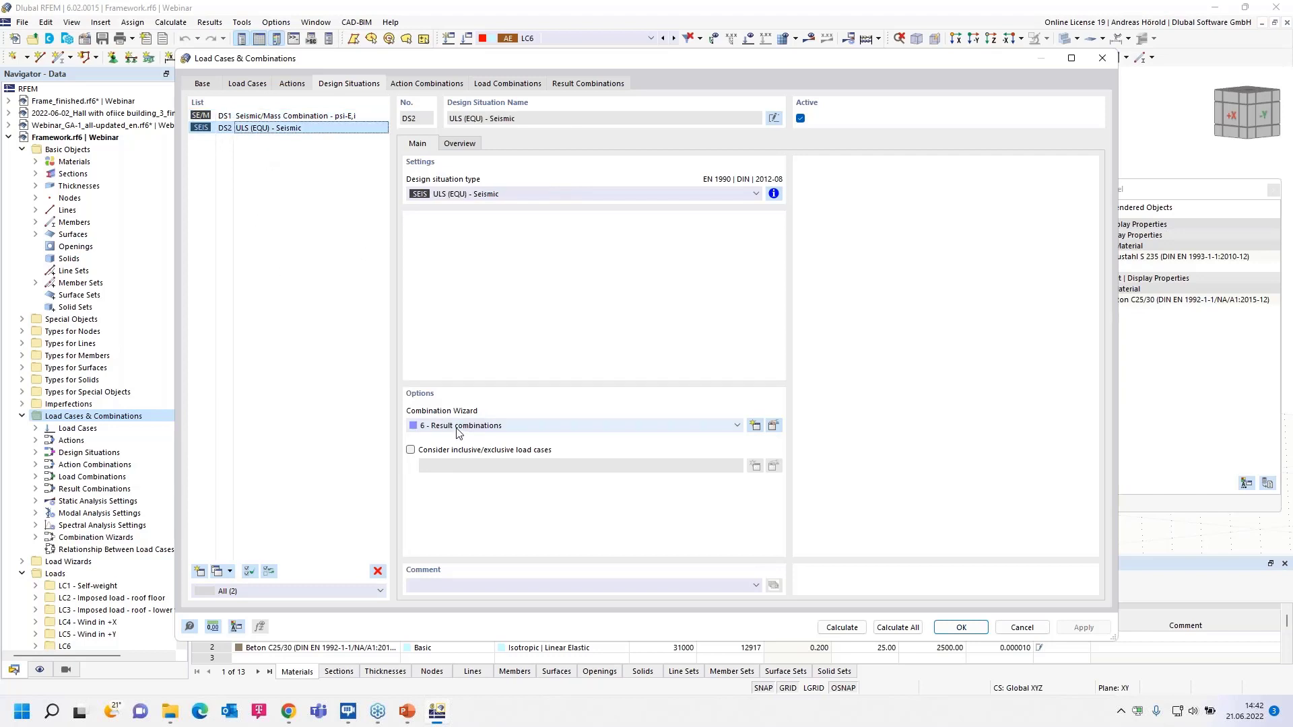
- Review action combination AC1 with its assigned actions, and the main settings of action combination AC2
click(427, 85)
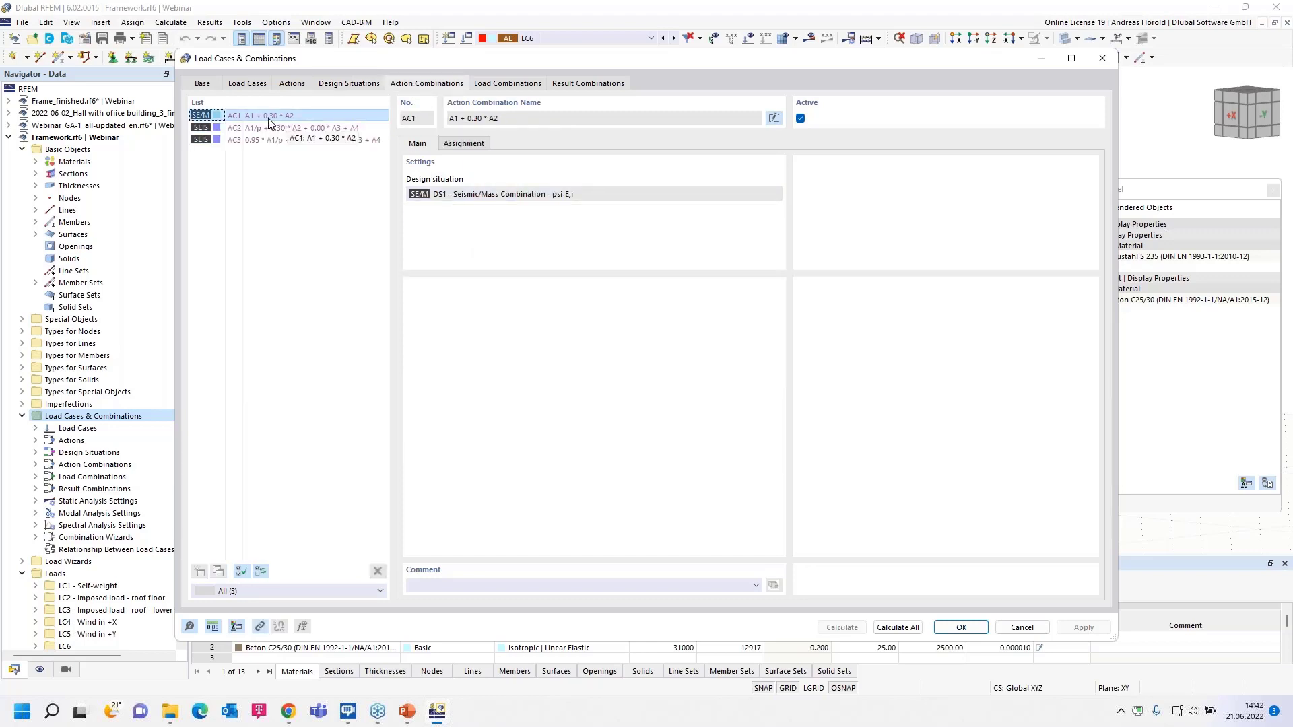
click(474, 147)
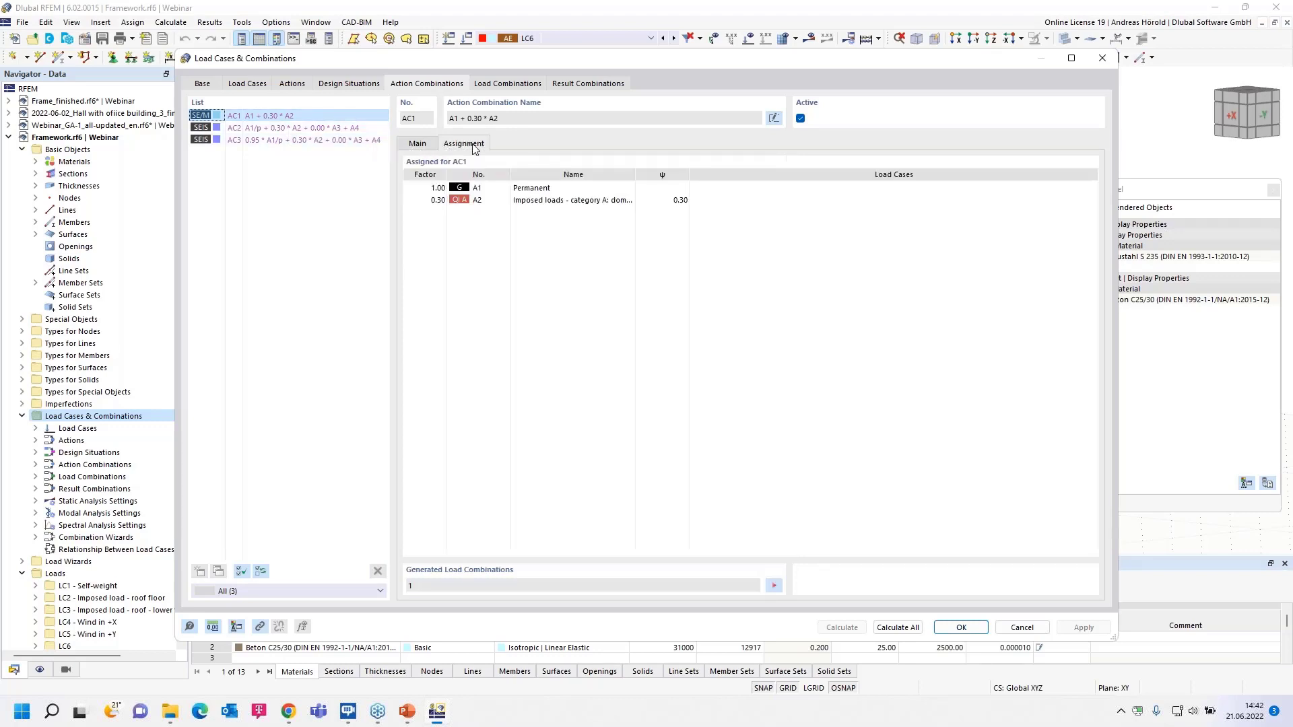
click(422, 145)
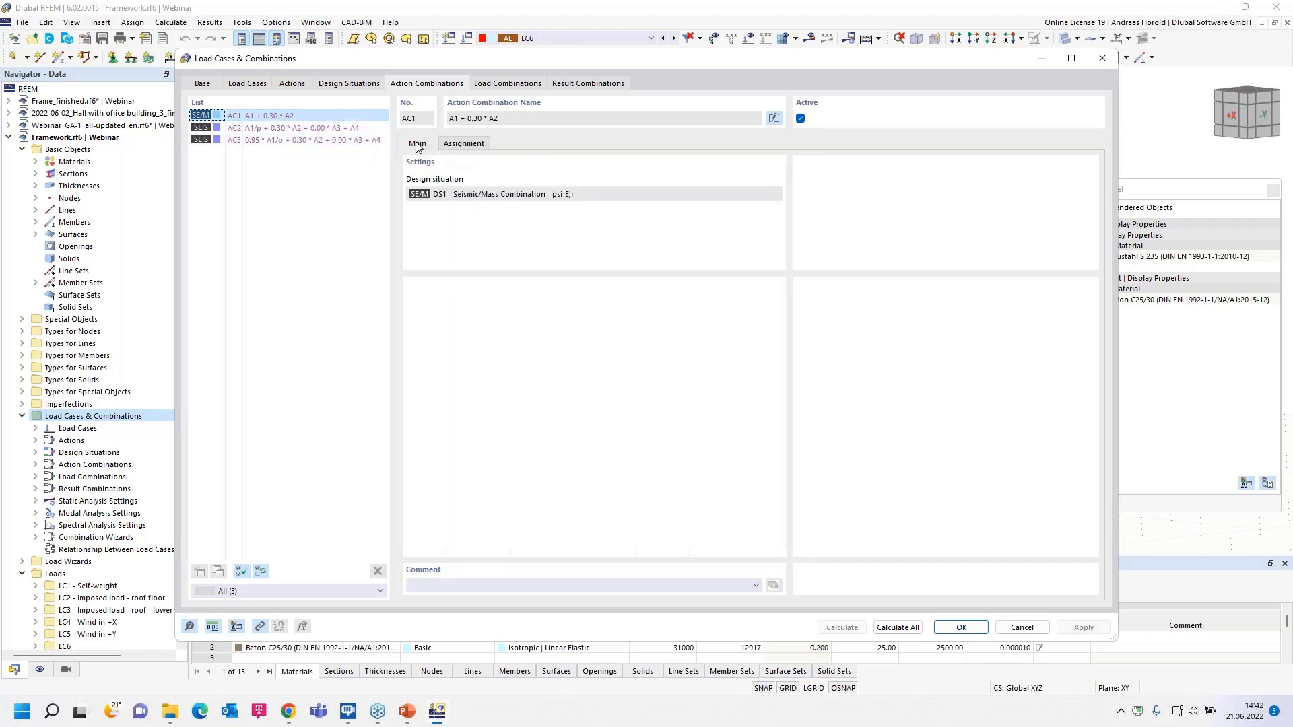
click(258, 129)
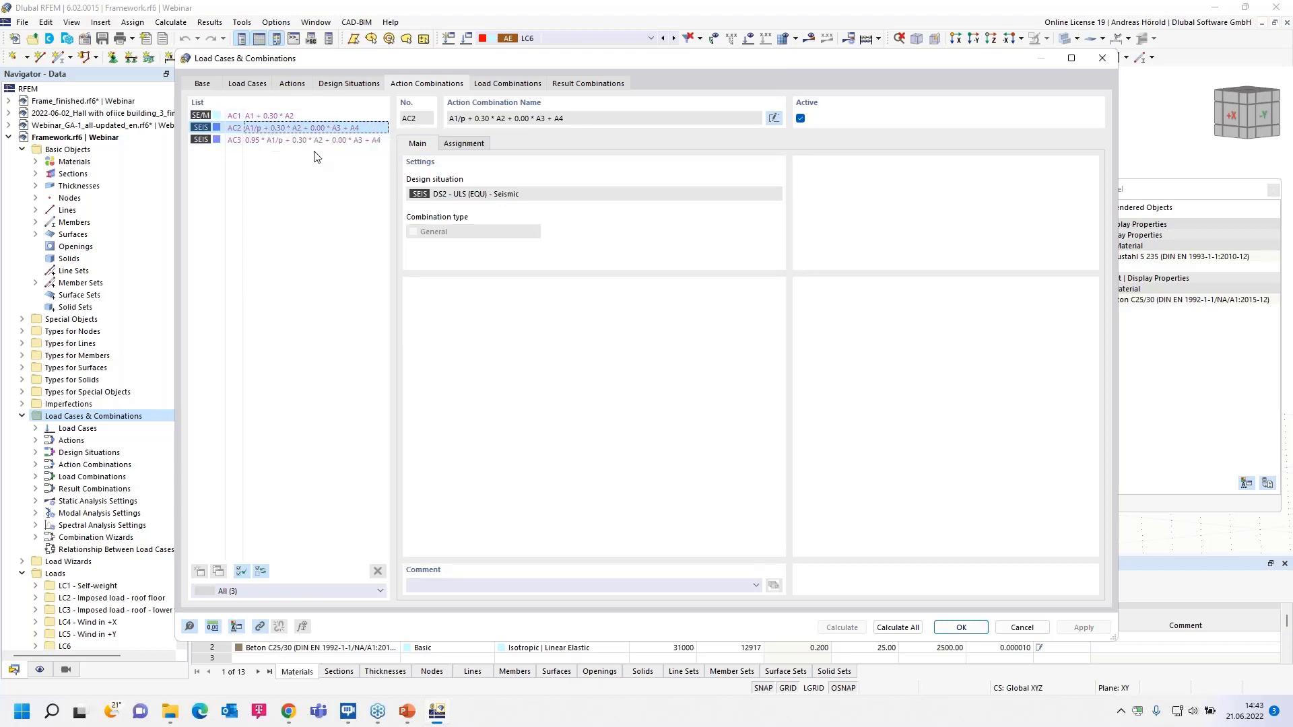
- Review the settings of load combination CO1 and of result combinations RC1 and RC2
click(508, 85)
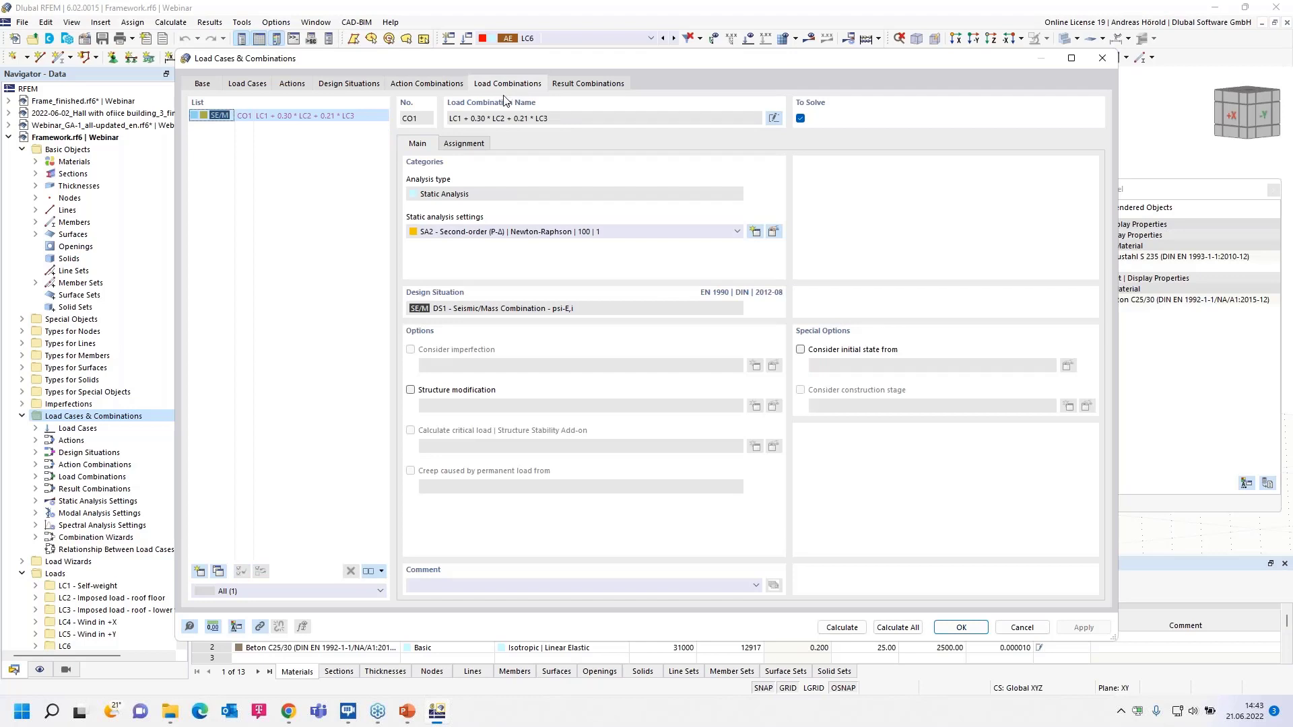
click(585, 86)
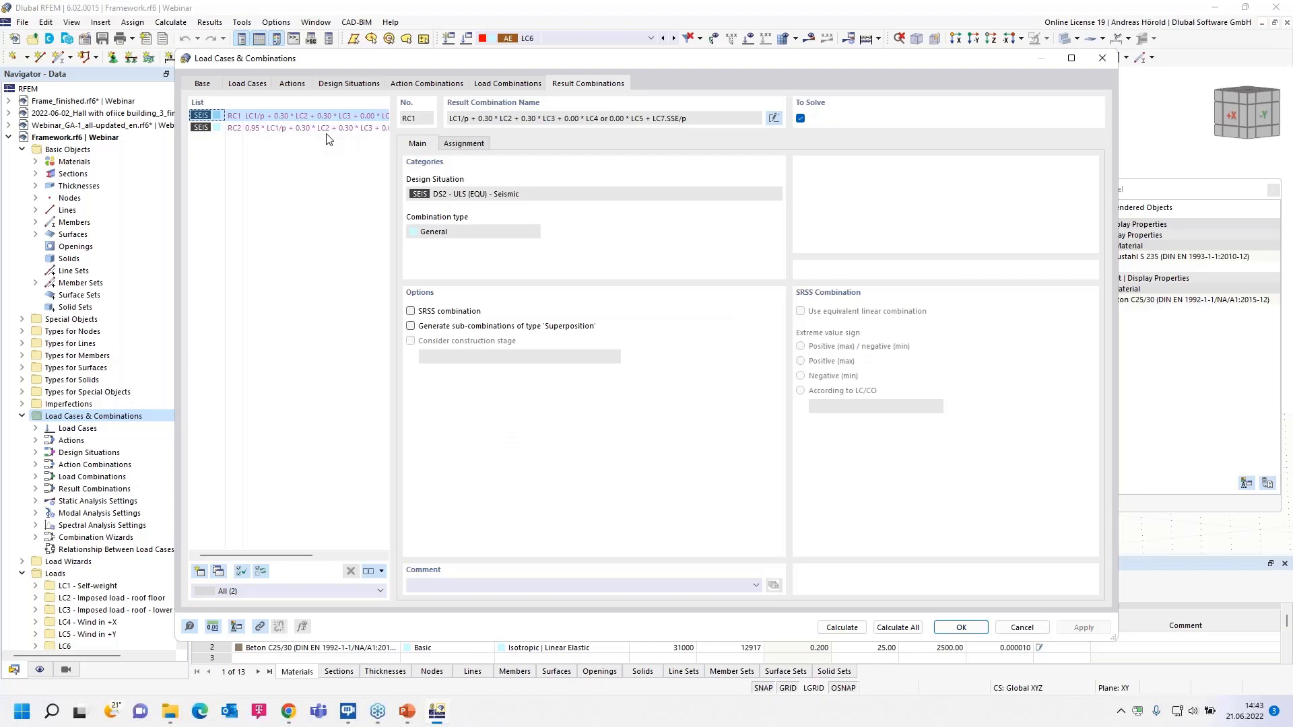
click(292, 129)
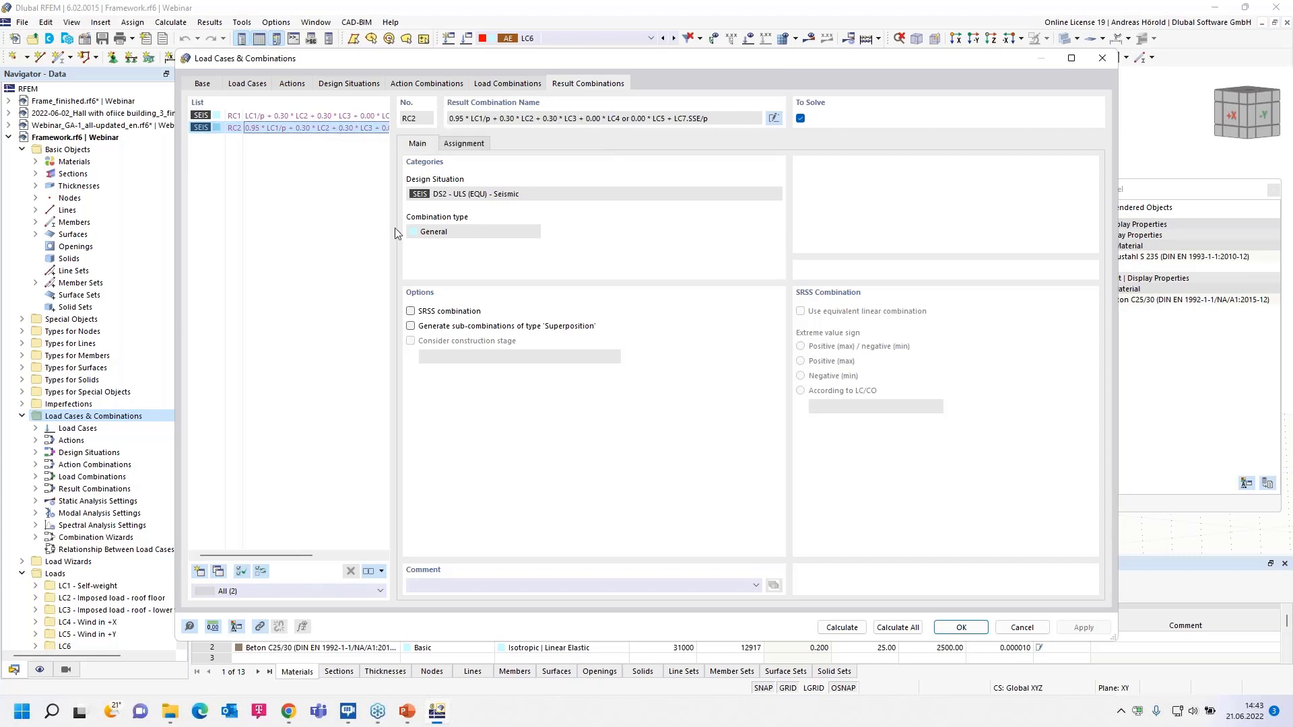
- Examine the load cases assigned to result combination RC2 and the sub-result options available for LC7
click(469, 145)
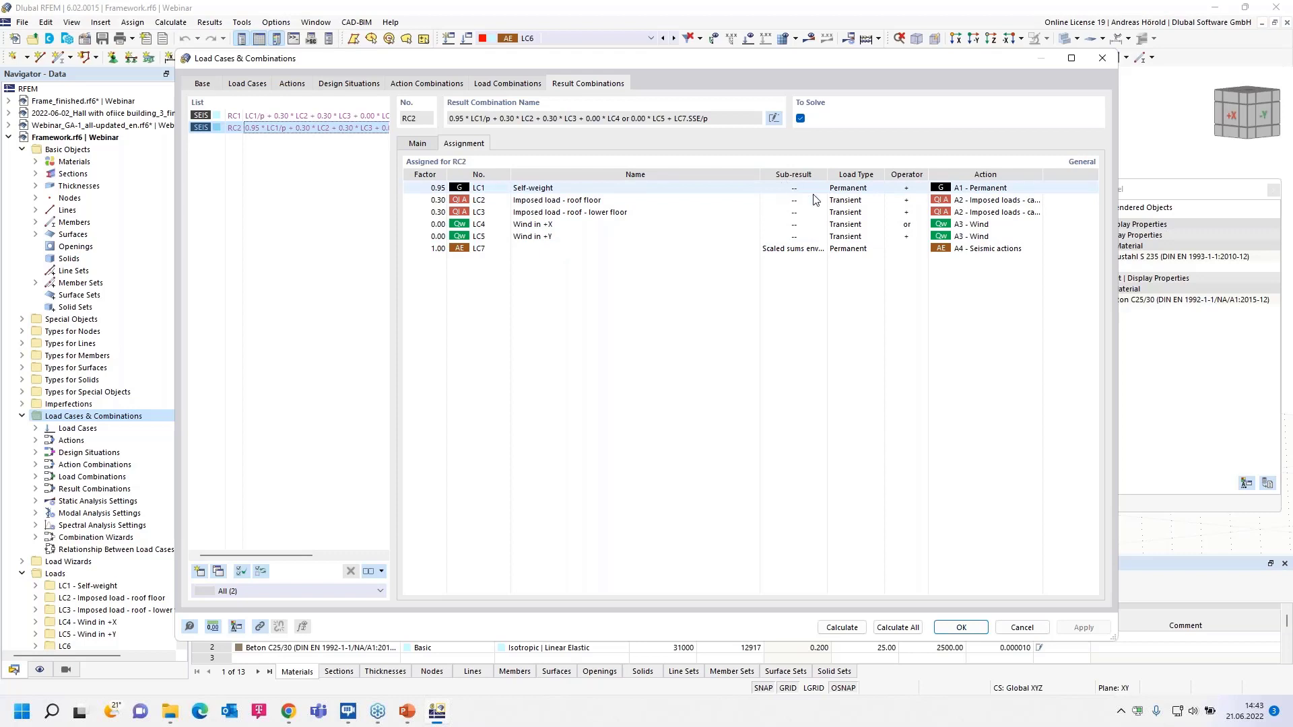
click(815, 248)
click(822, 249)
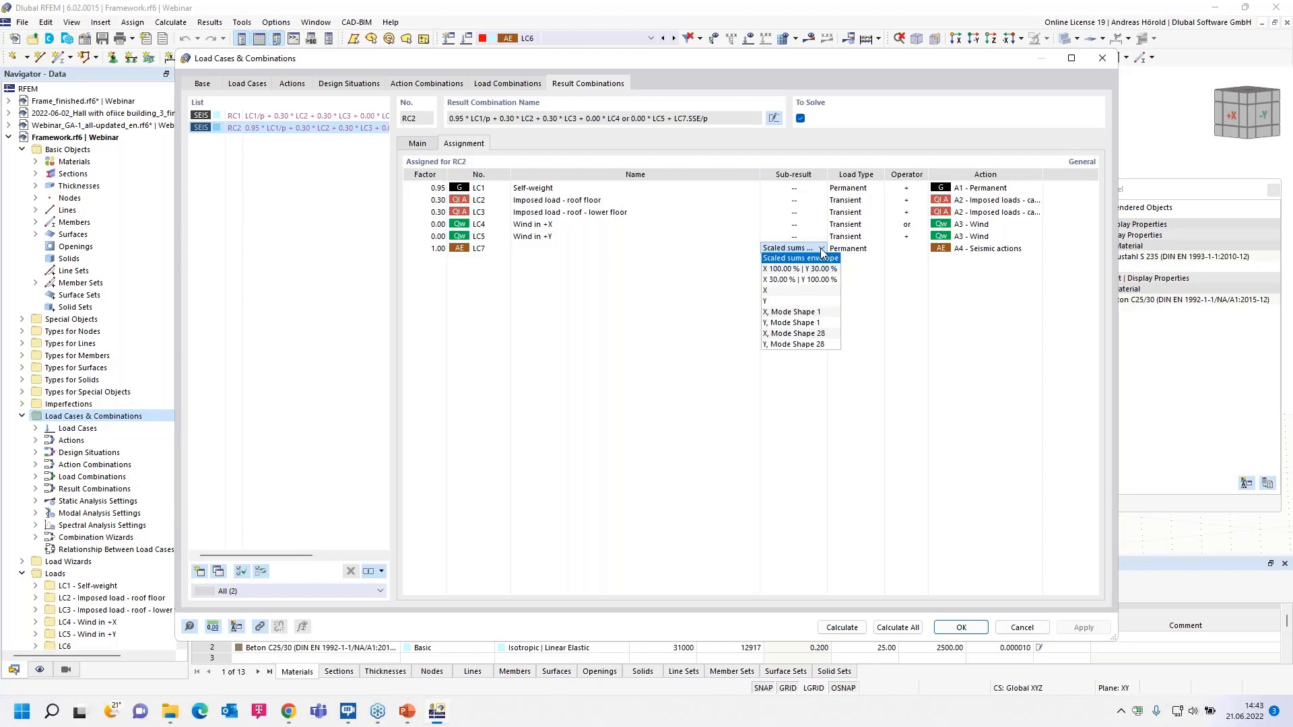
click(887, 292)
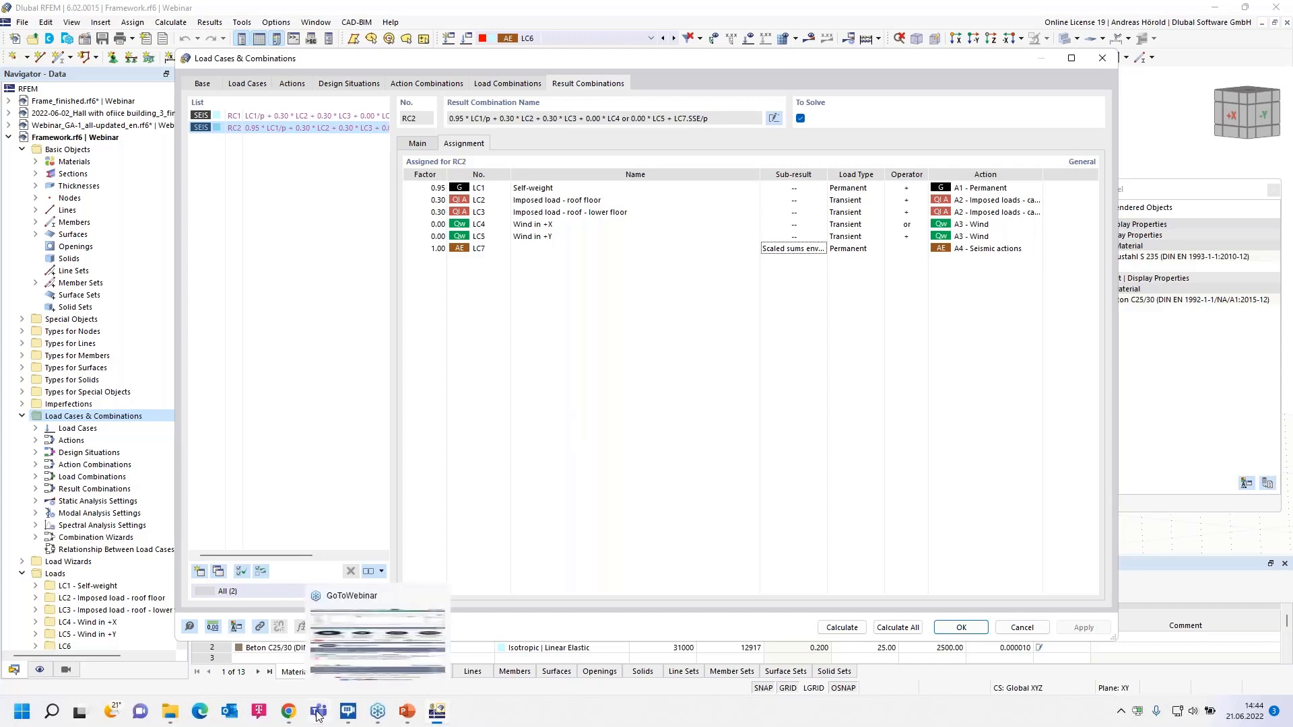
- Switch to Chrome, set the Dlubal website's language to English and open the Free Full Trial Version page
mouse_move(287, 718)
click(289, 640)
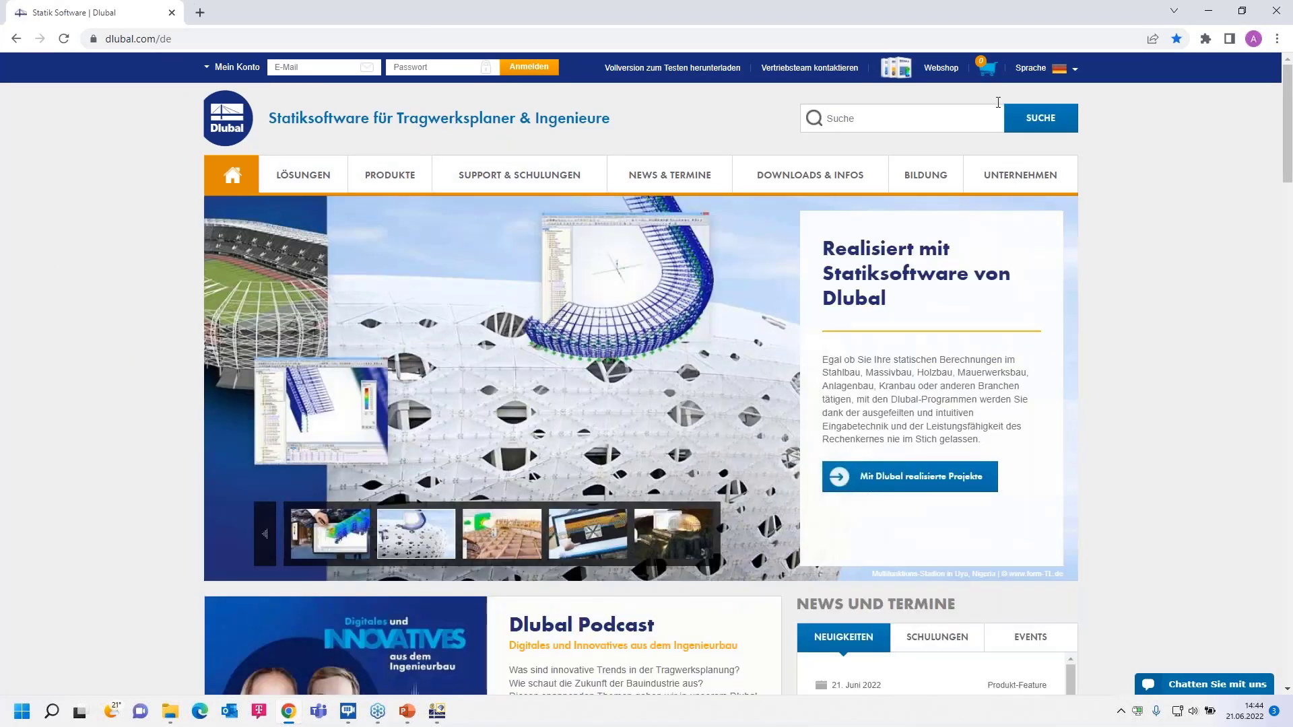
mouse_move(1047, 68)
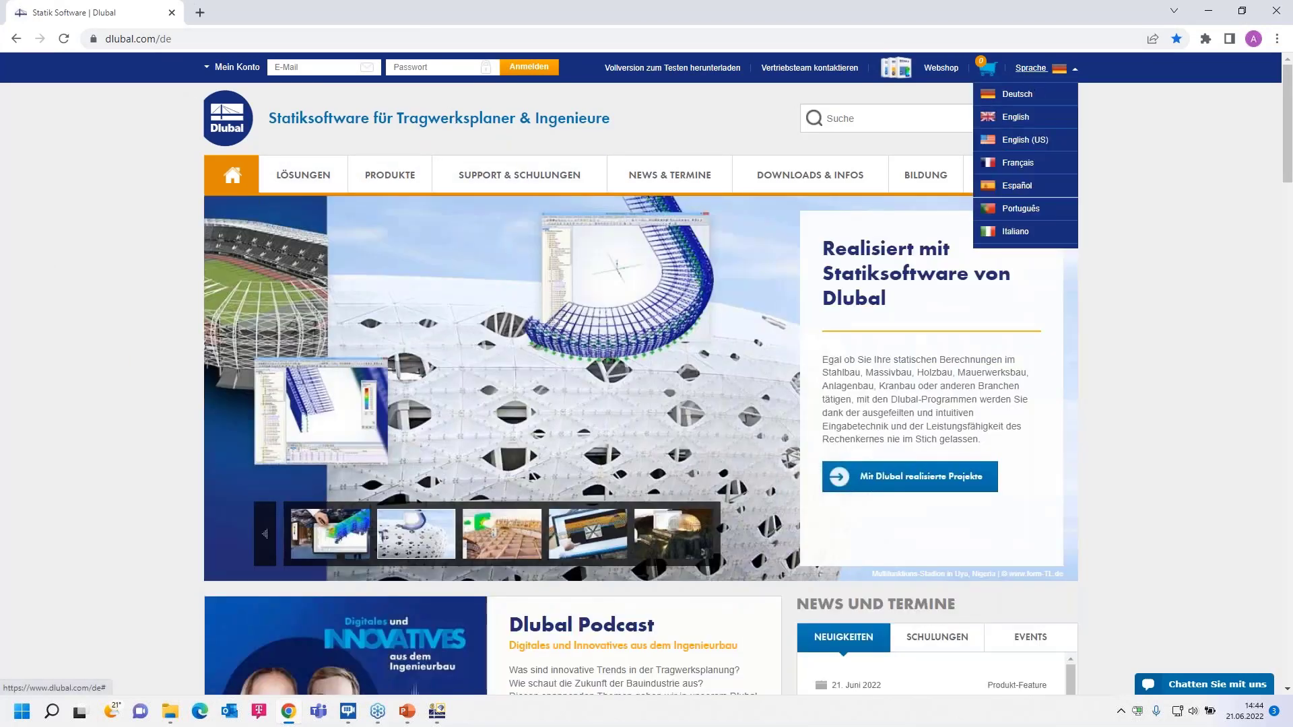
click(1018, 118)
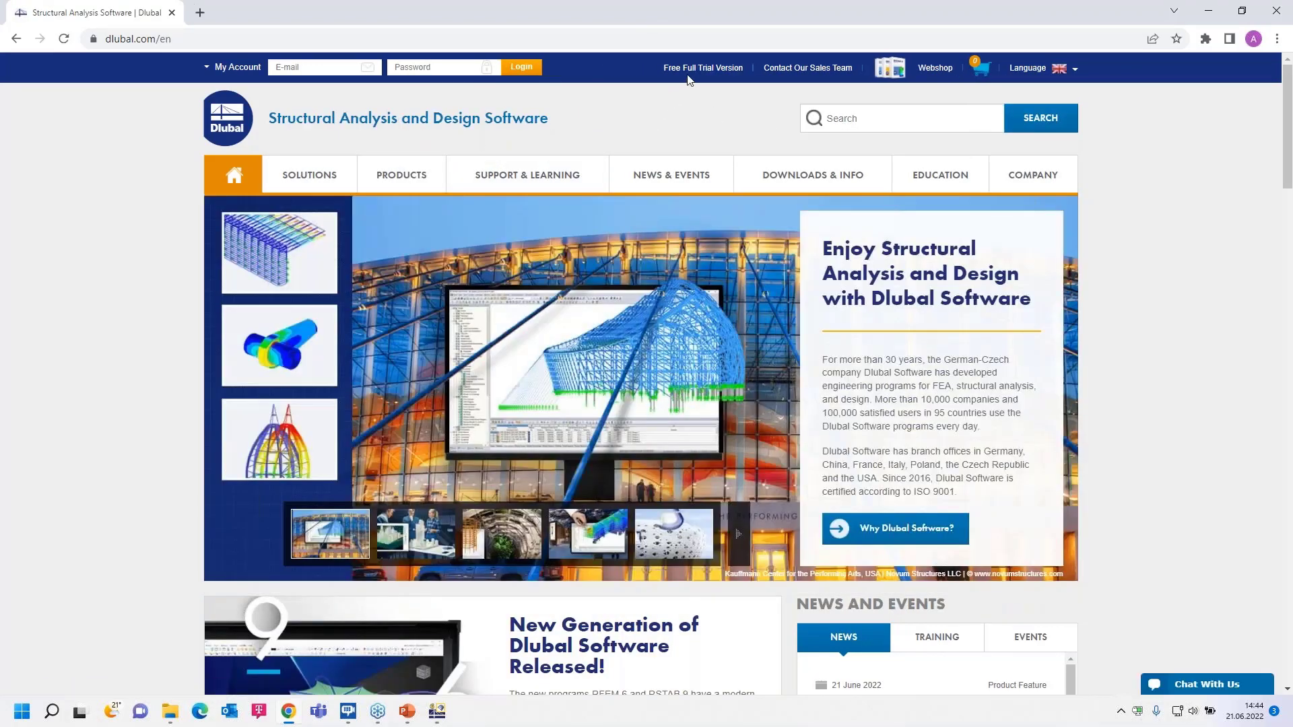
click(694, 70)
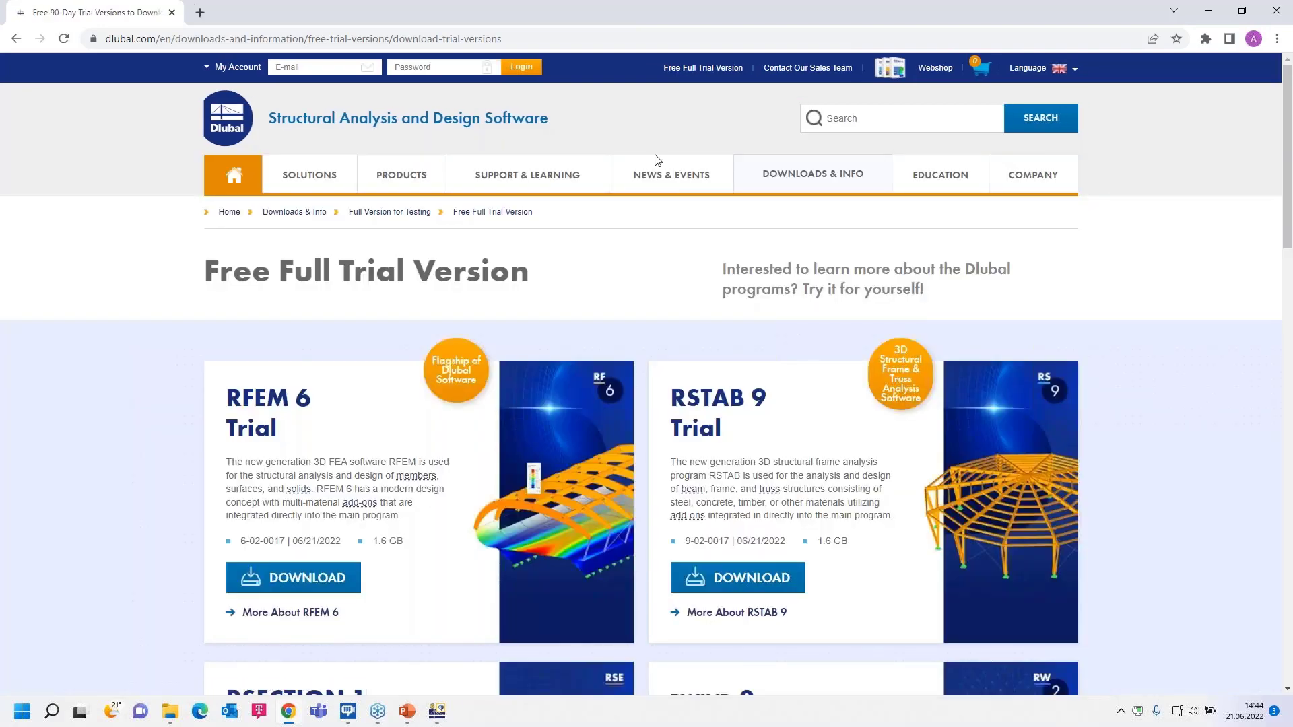
- Look through the trial downloads offered for RFEM 6, RSTAB 9, RSECTION 1 and RWIND 2
mouse_move(660, 172)
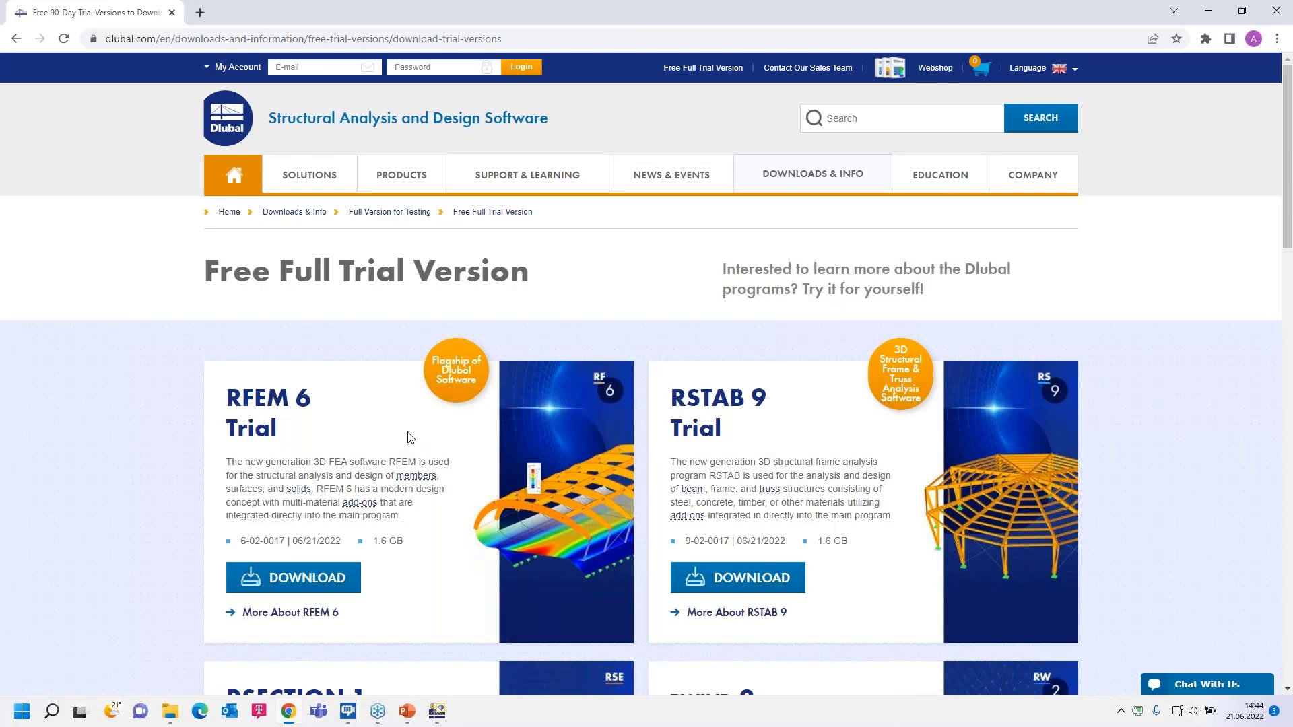
scroll(410, 437, down, 1)
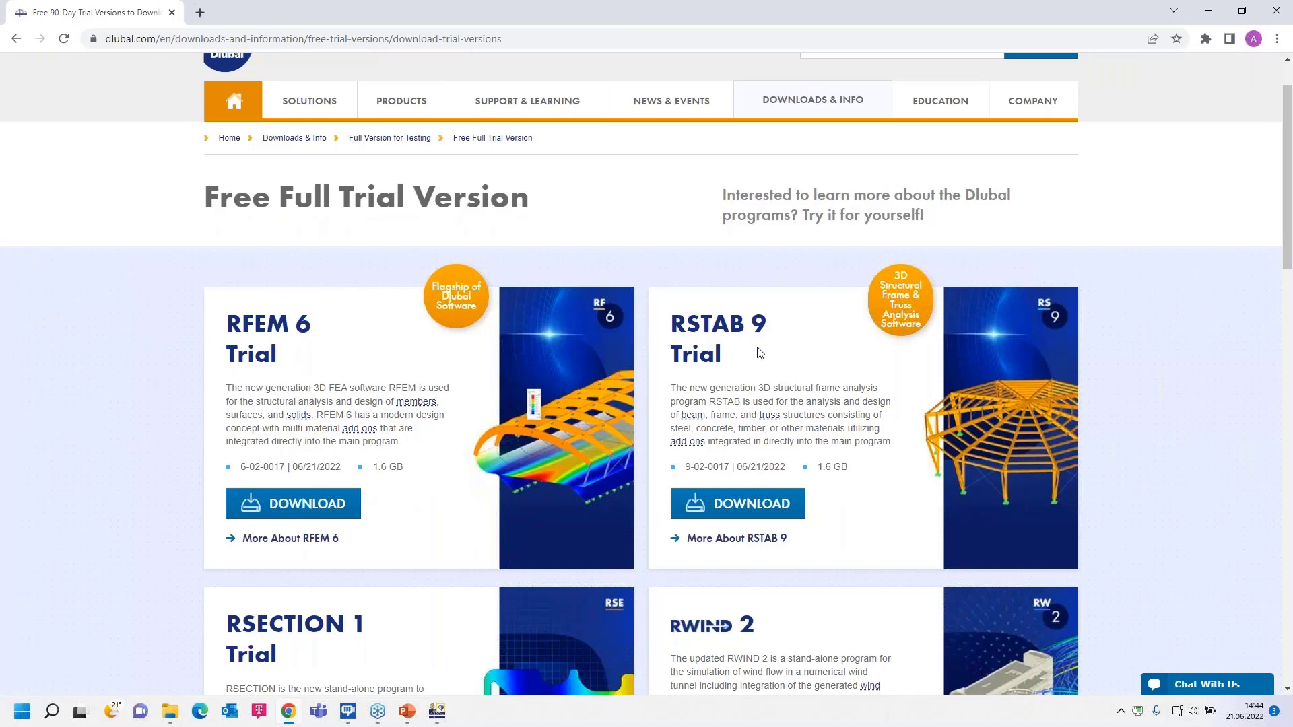
scroll(636, 402, down, 2)
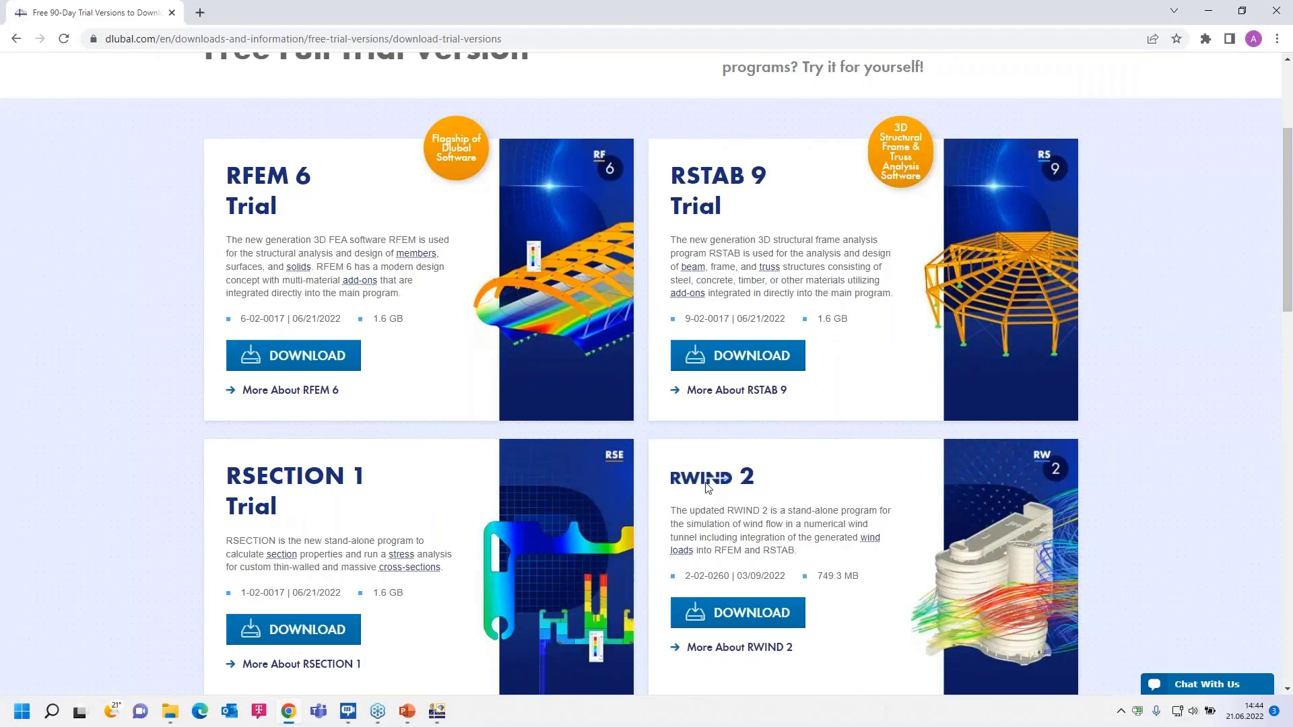
scroll(519, 387, up, 1)
scroll(519, 384, up, 2)
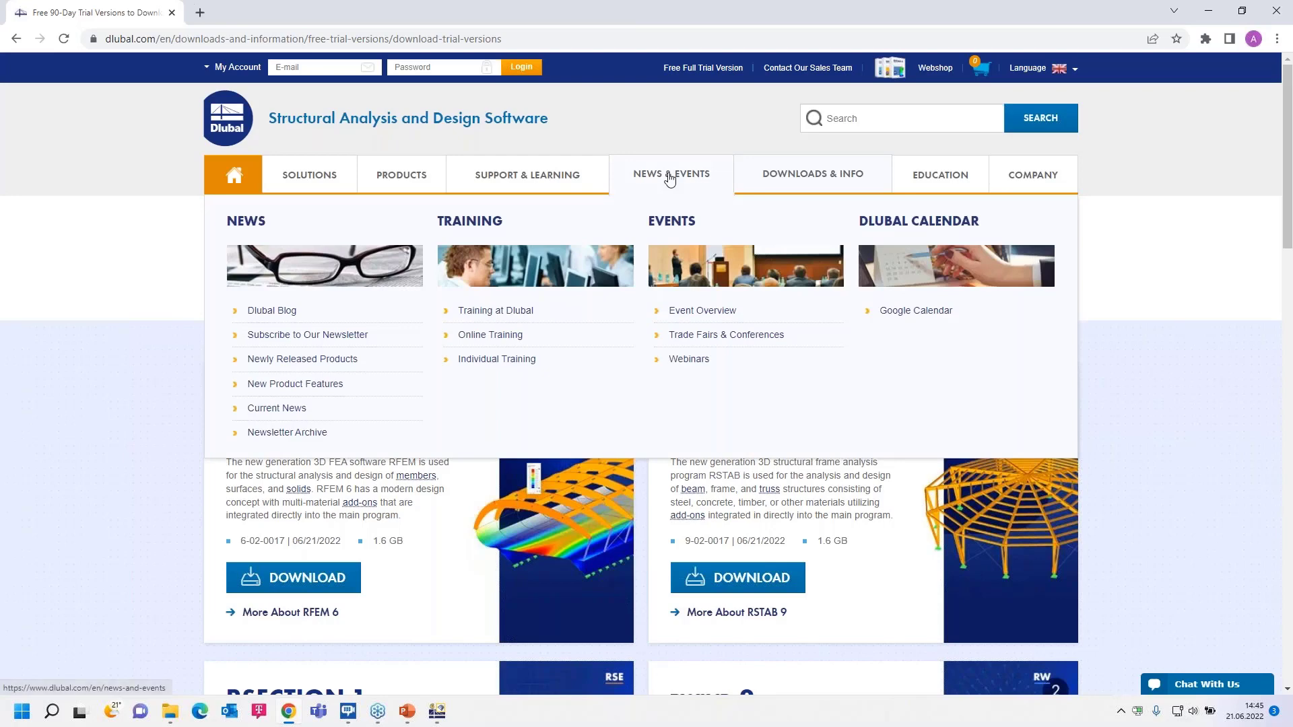
- Open the Dlubal webinars page and go to its webinar search filters
click(689, 360)
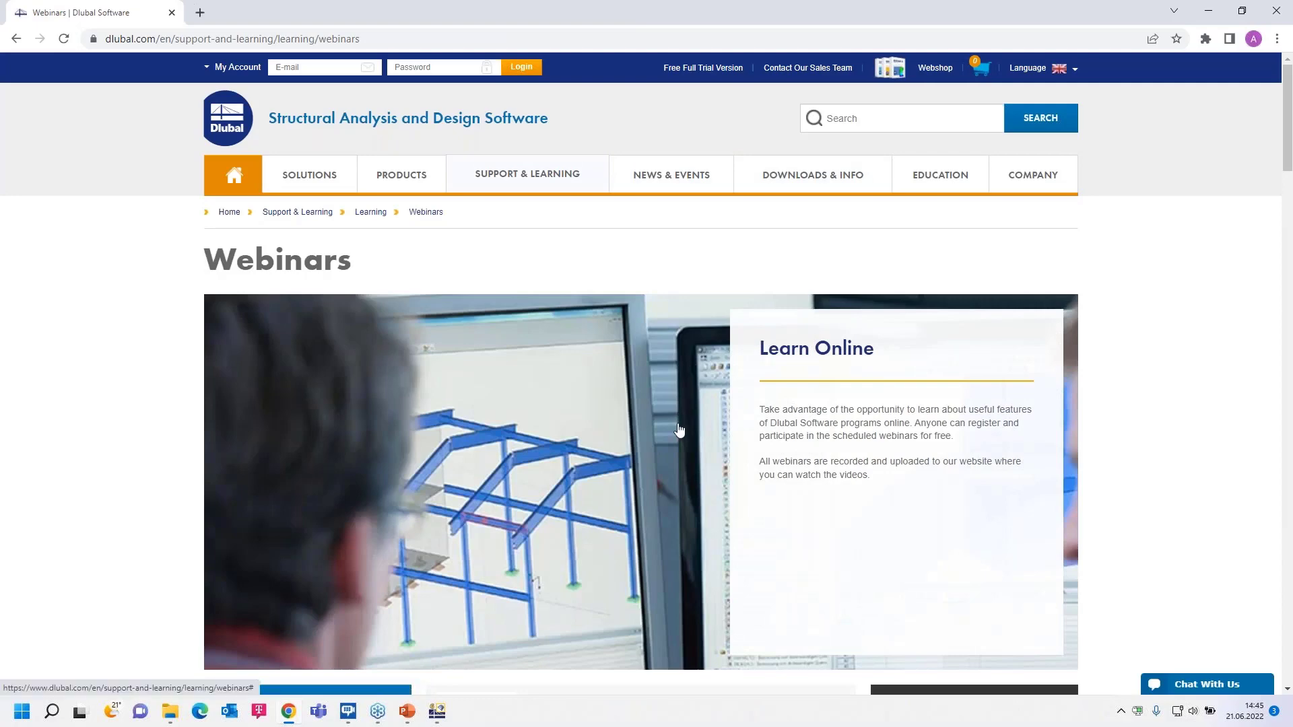
scroll(678, 427, down, 5)
scroll(582, 423, down, 2)
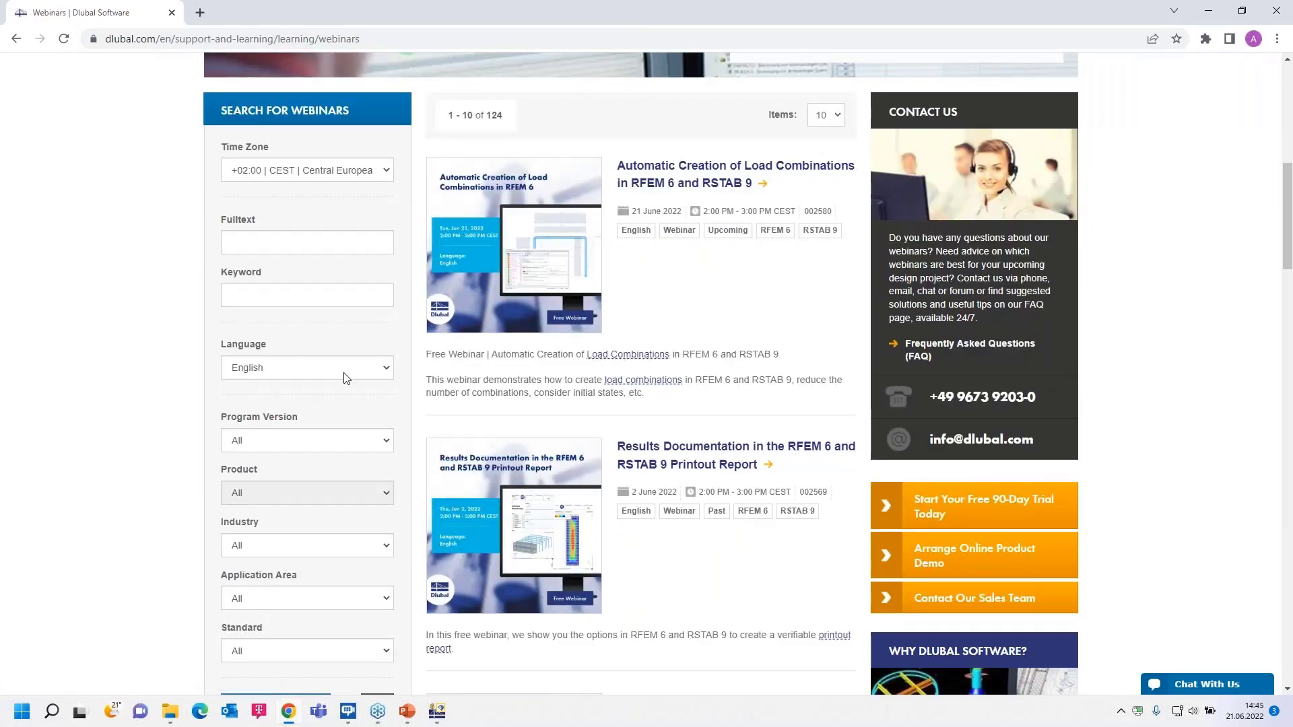
- Search the webinars for program version RFEM 6 and product Structure Stability for RFEM 6
click(328, 442)
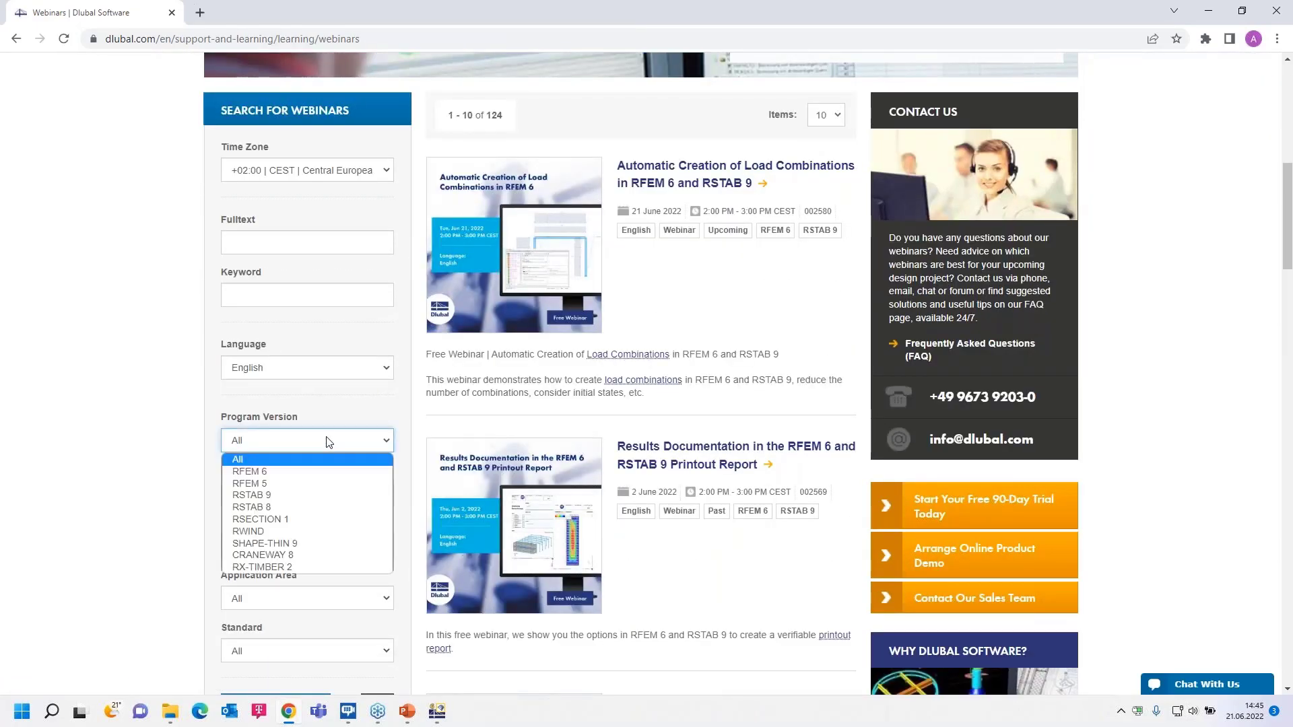
click(323, 473)
scroll(512, 525, down, 2)
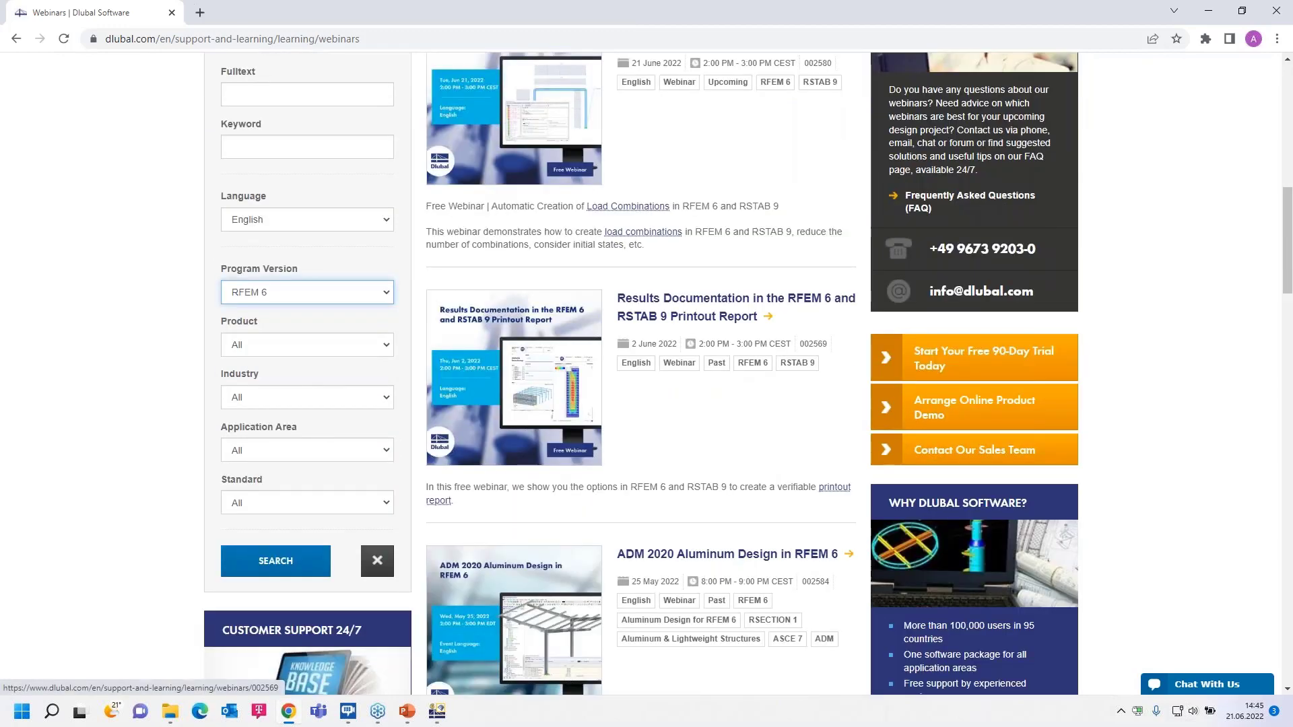
click(389, 344)
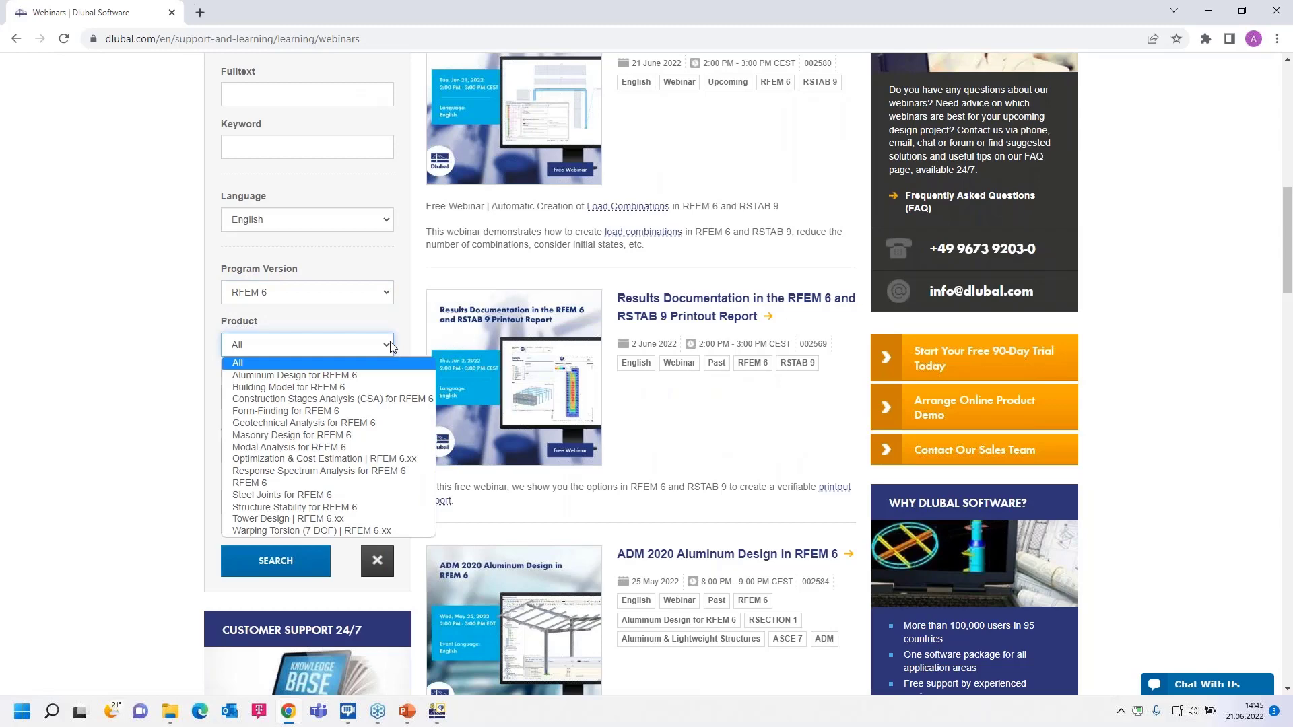
click(329, 506)
click(281, 562)
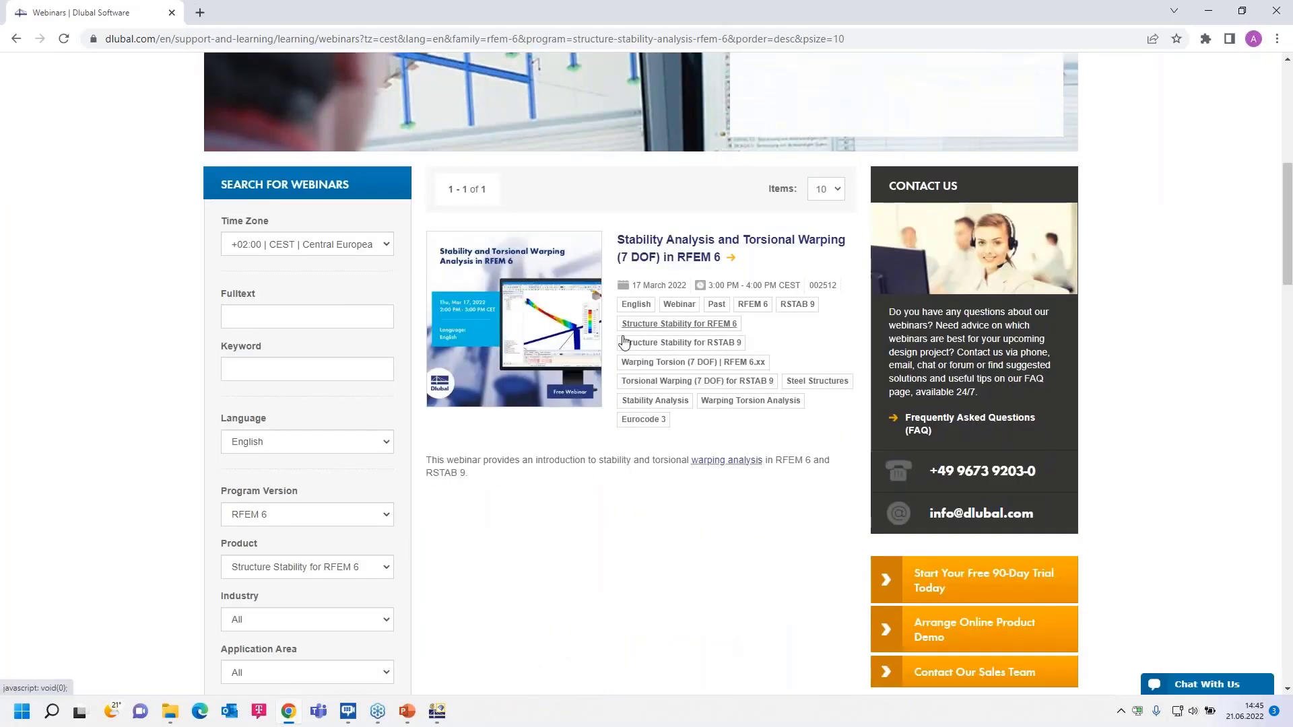
- Search the webinars for the product Construction Stages Analysis (CSA) for RFEM 6 and look over the listed webinars
scroll(338, 467, down, 3)
scroll(381, 392, up, 2)
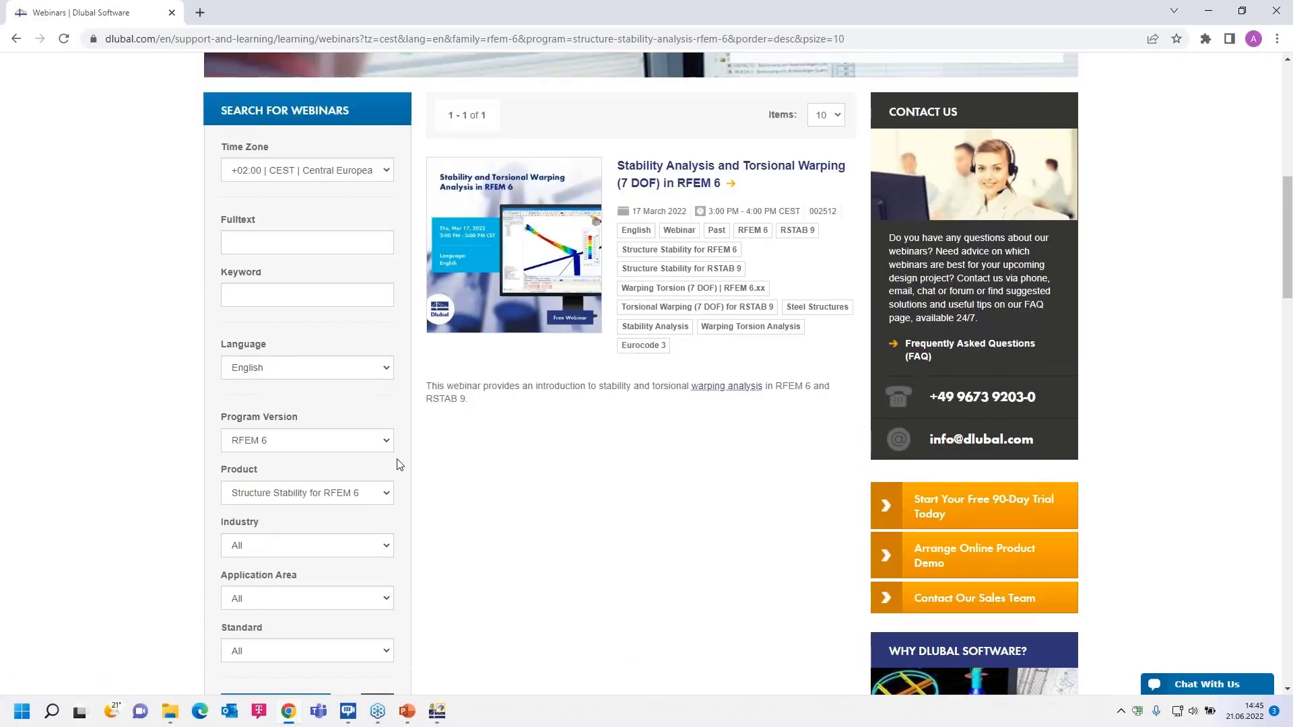
click(388, 493)
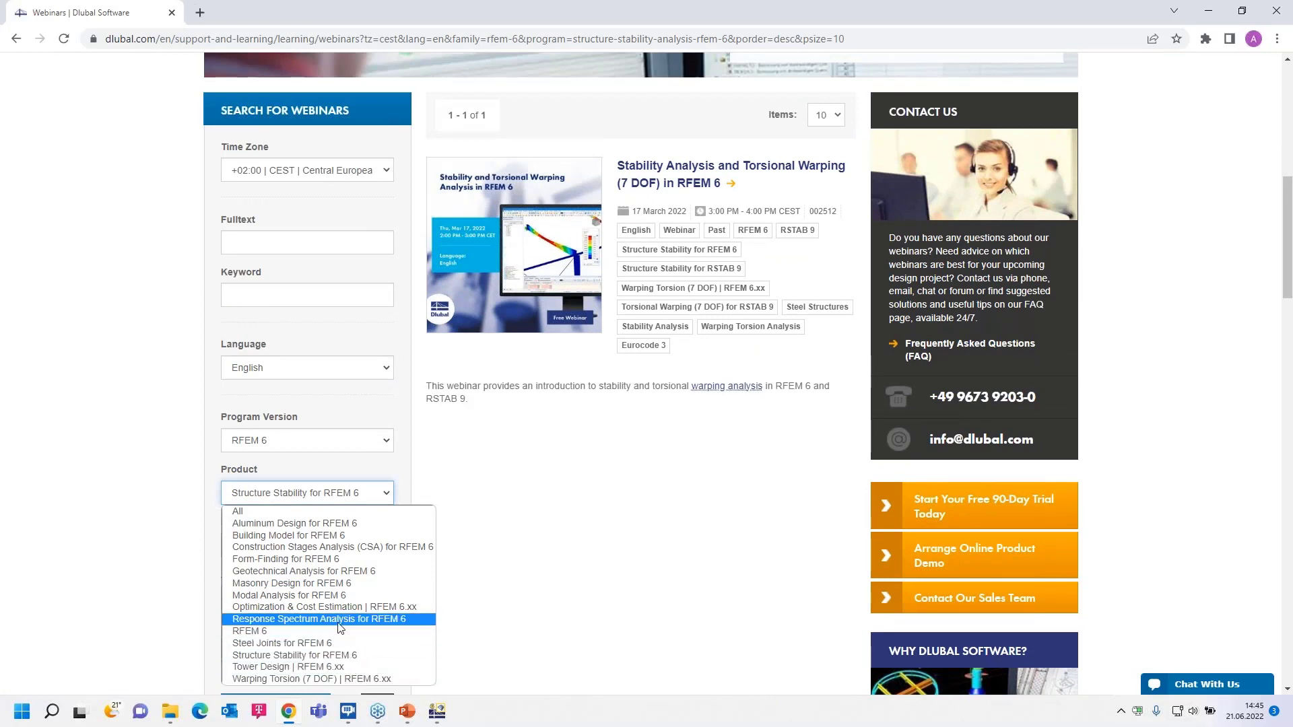
click(343, 549)
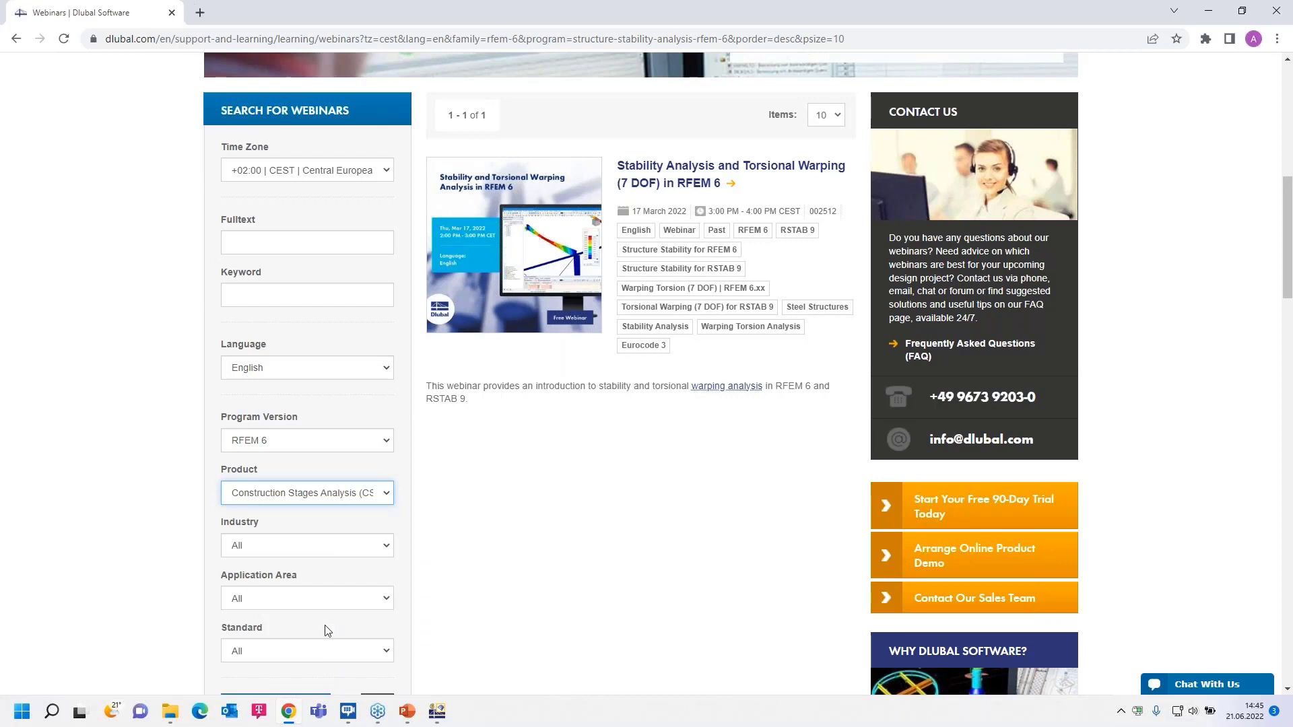
scroll(325, 630, down, 2)
click(276, 561)
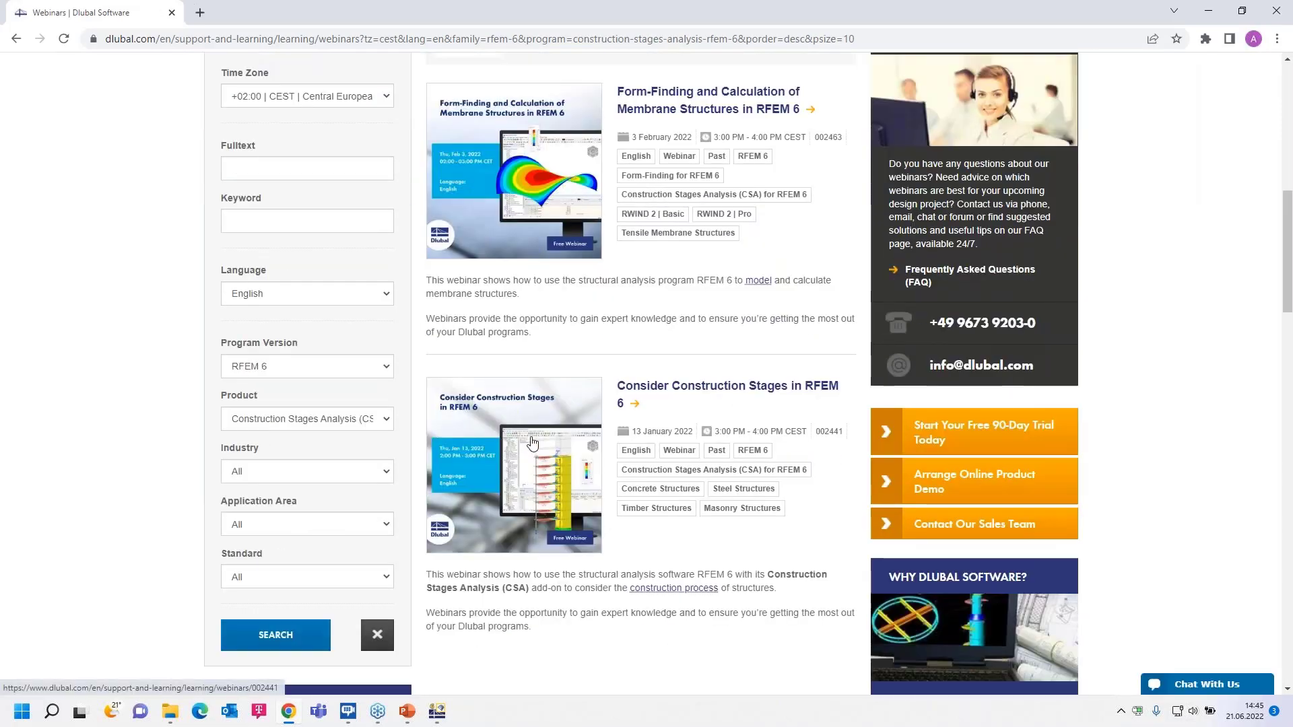
scroll(665, 444, up, 1)
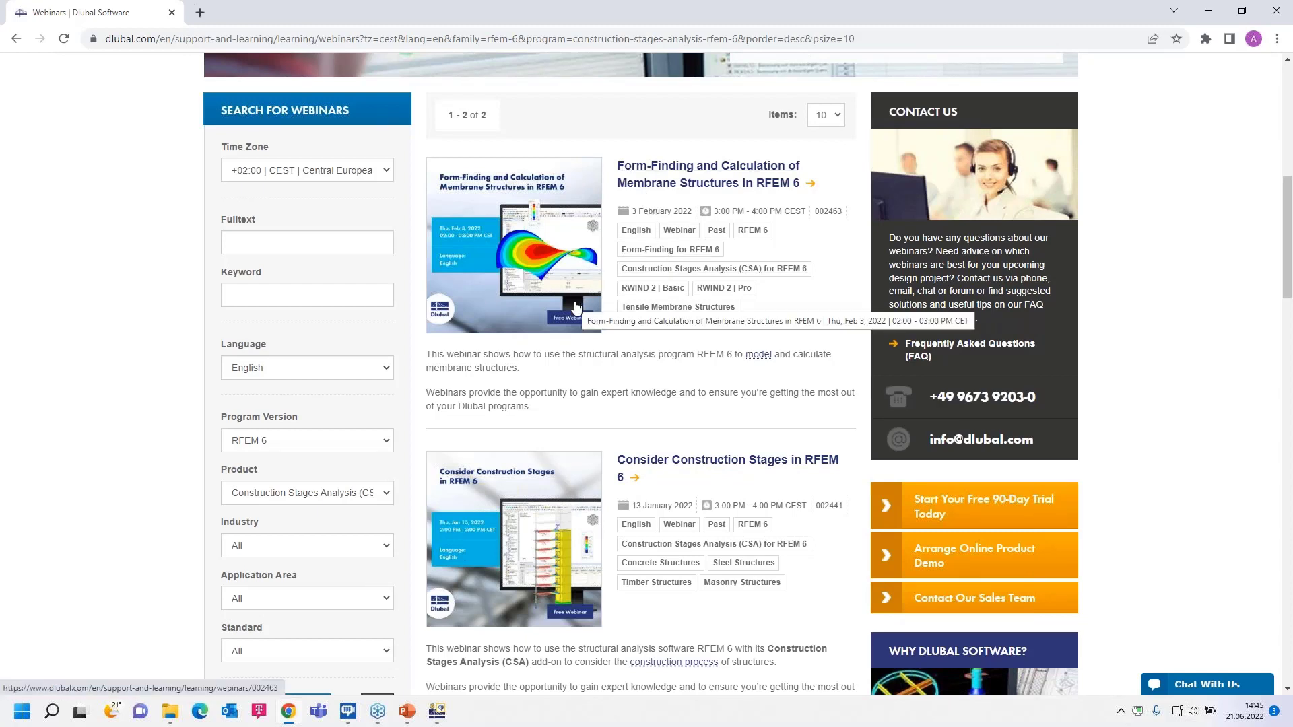
- Set the product filter back to All and search the RFEM 6 webinars by the full text "stability"
click(341, 493)
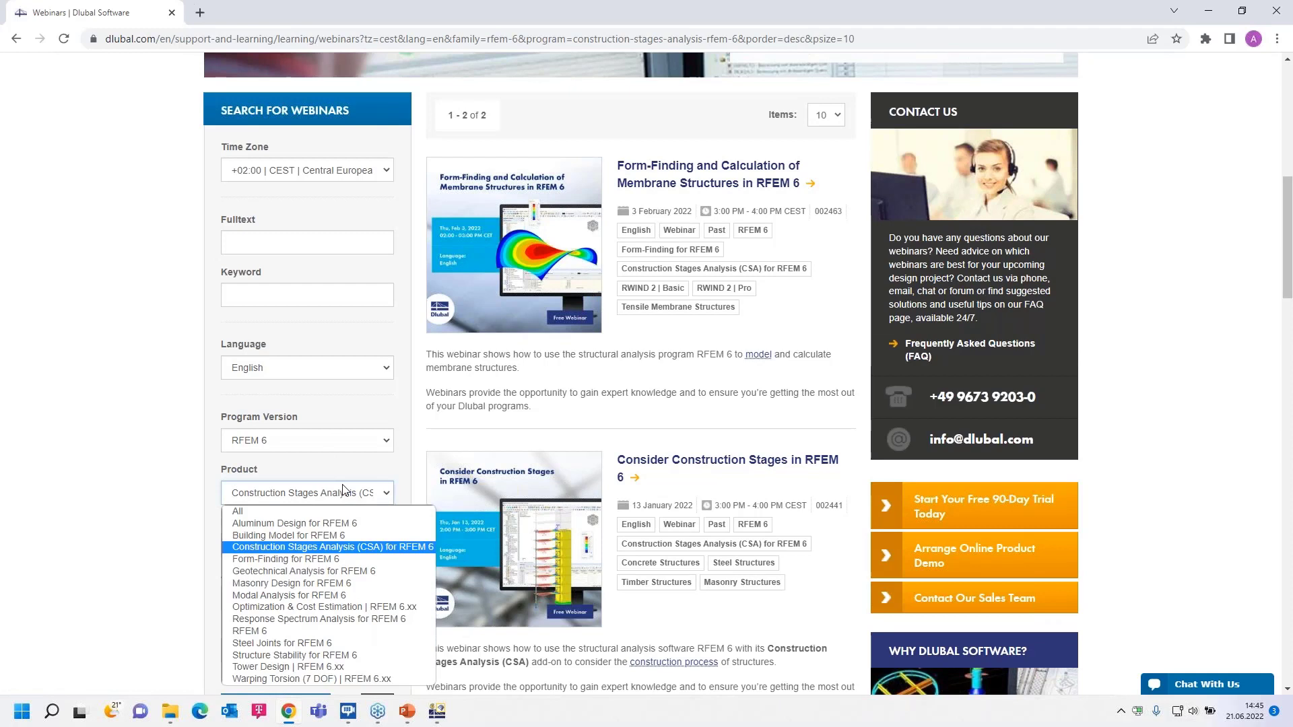
click(310, 511)
click(279, 242)
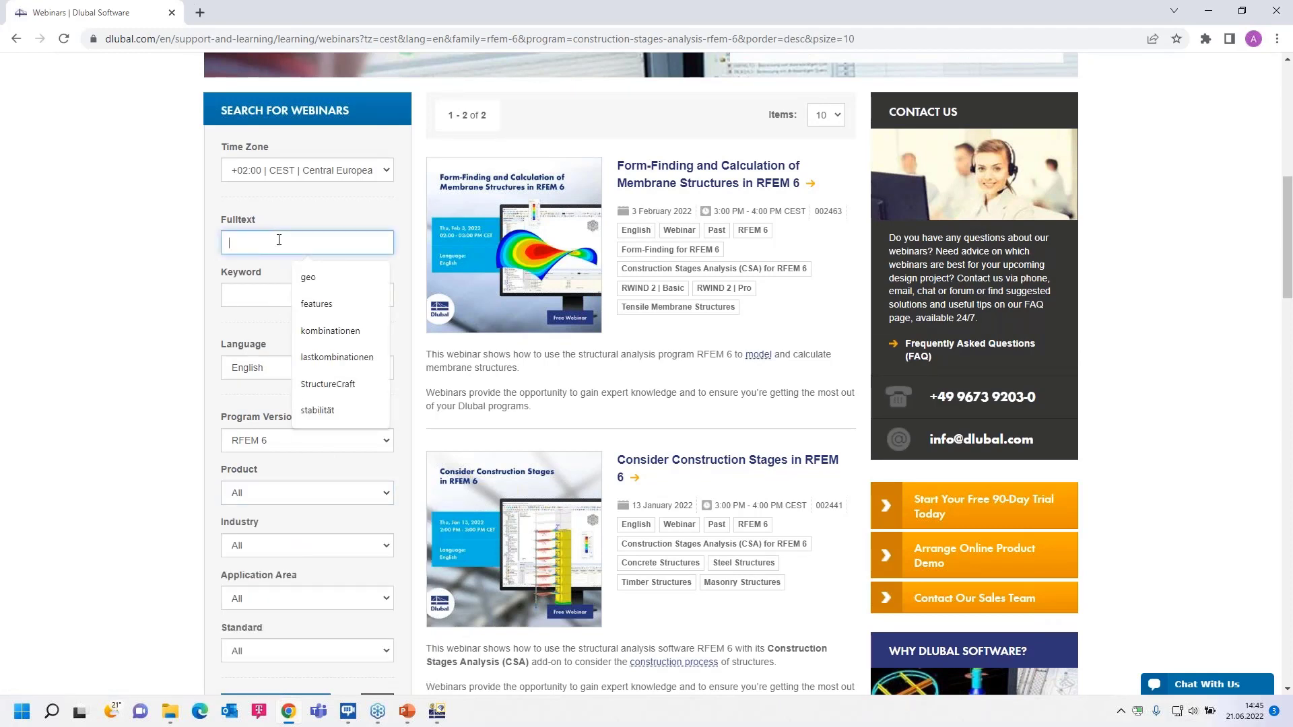
text(stabili)
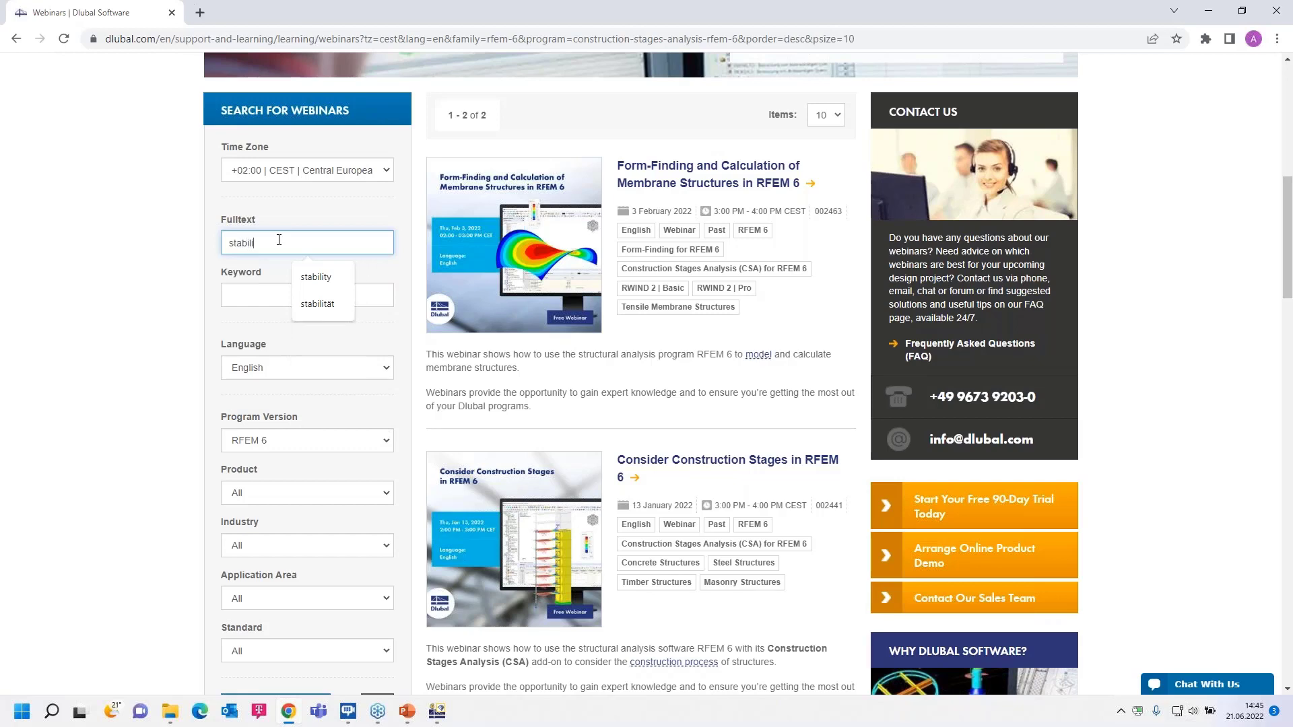
text(ty)
key(Return)
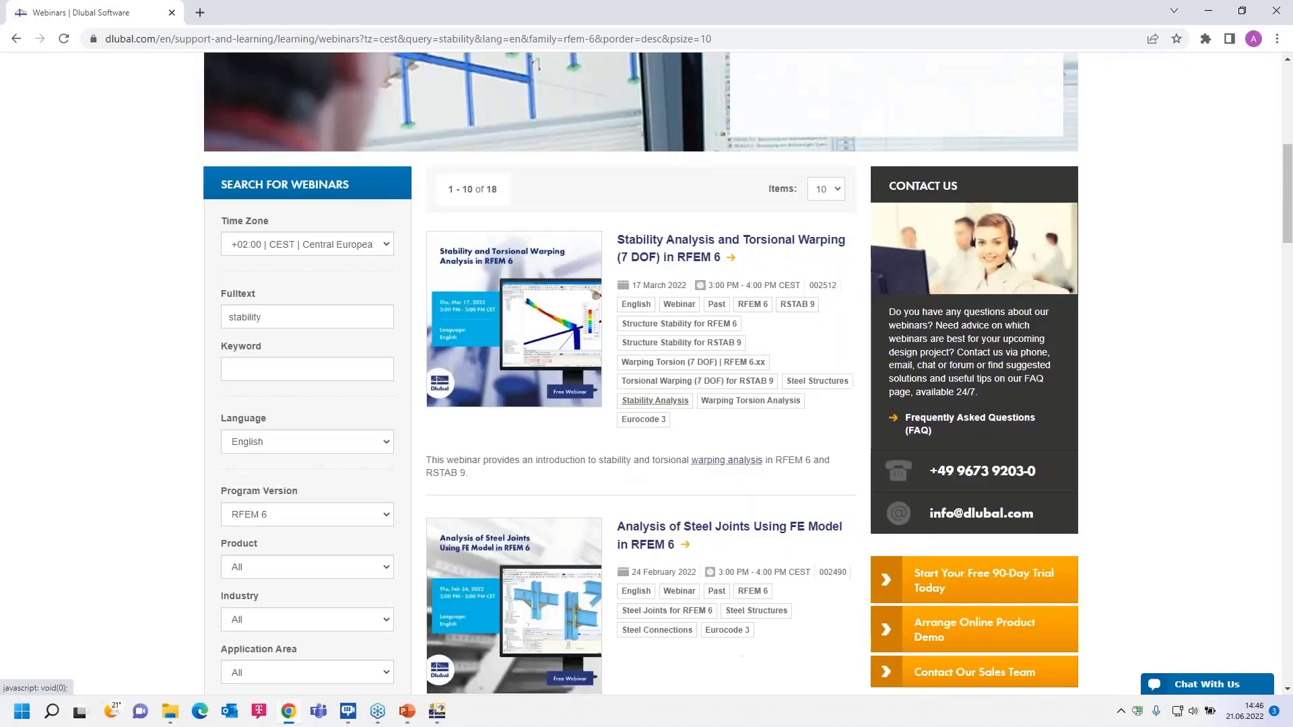
scroll(673, 370, down, 2)
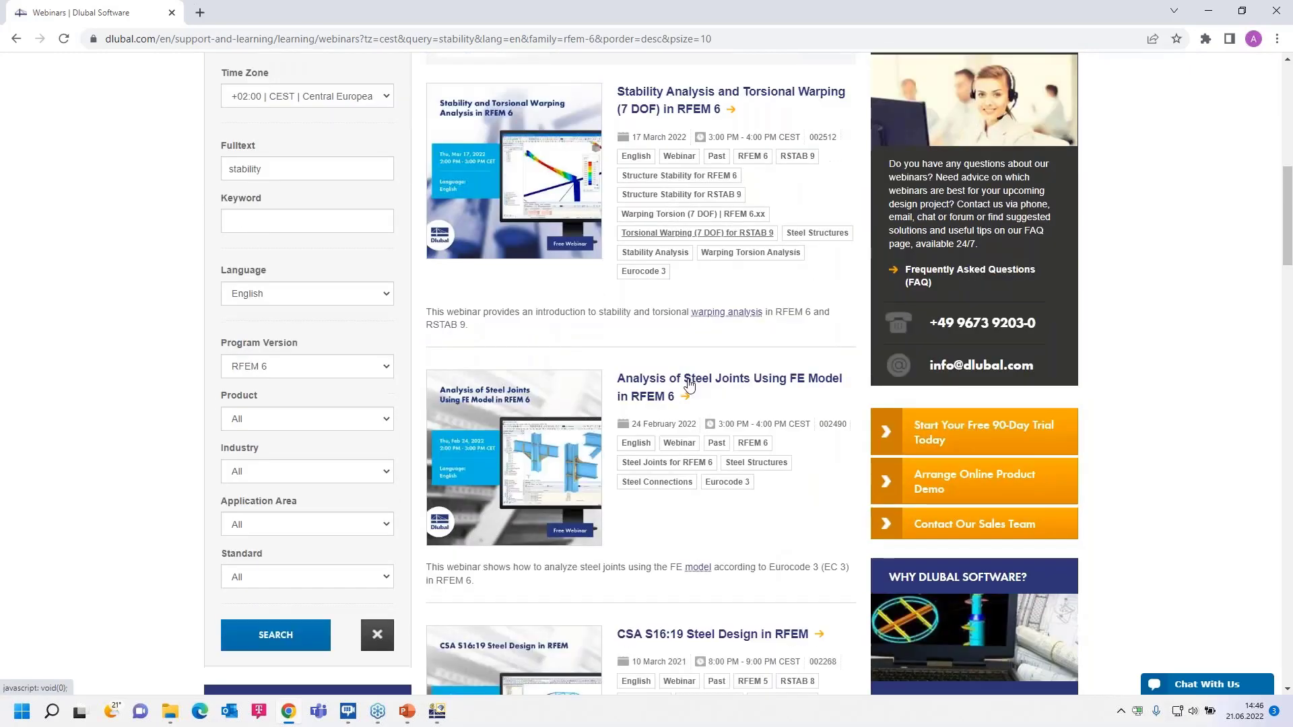